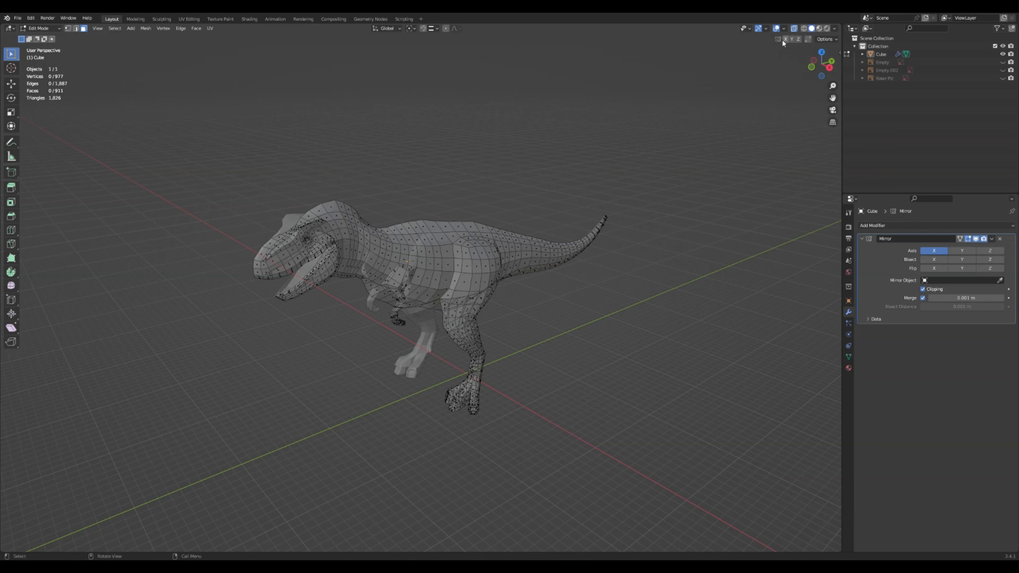
# Turn off X-ray display for the dinosaur mesh in the viewport
pyautogui.click(794, 29)
pyautogui.moveTo(732, 346); pyautogui.dragTo(719, 336, button='middle')
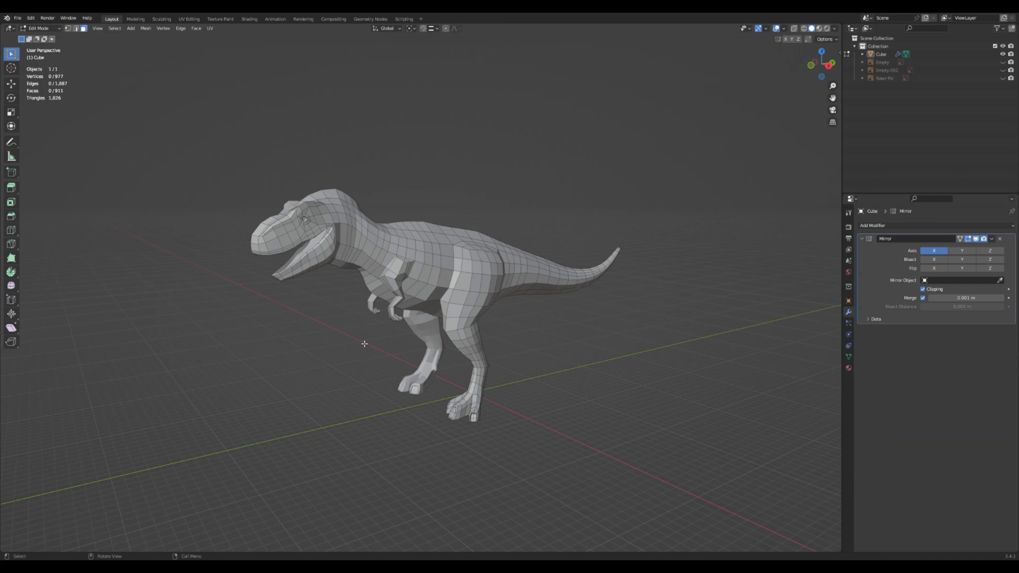
pyautogui.scroll(2, 362, 345)
pyautogui.moveTo(362, 346); pyautogui.dragTo(319, 320, button='middle')
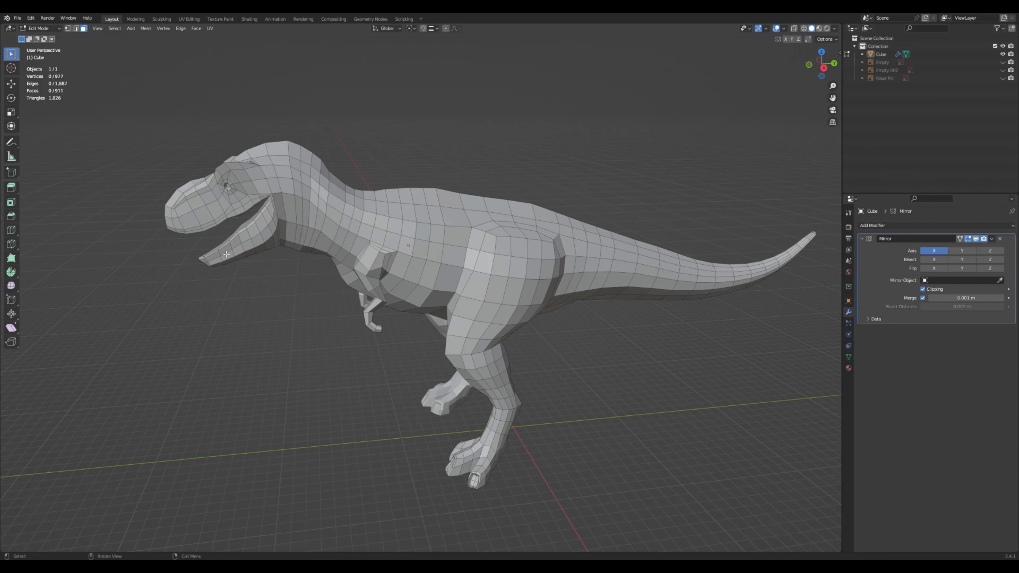
# Select the edge loop around the base of the dinosaur's neck and mark it as a seam
pyautogui.press('KP_3')
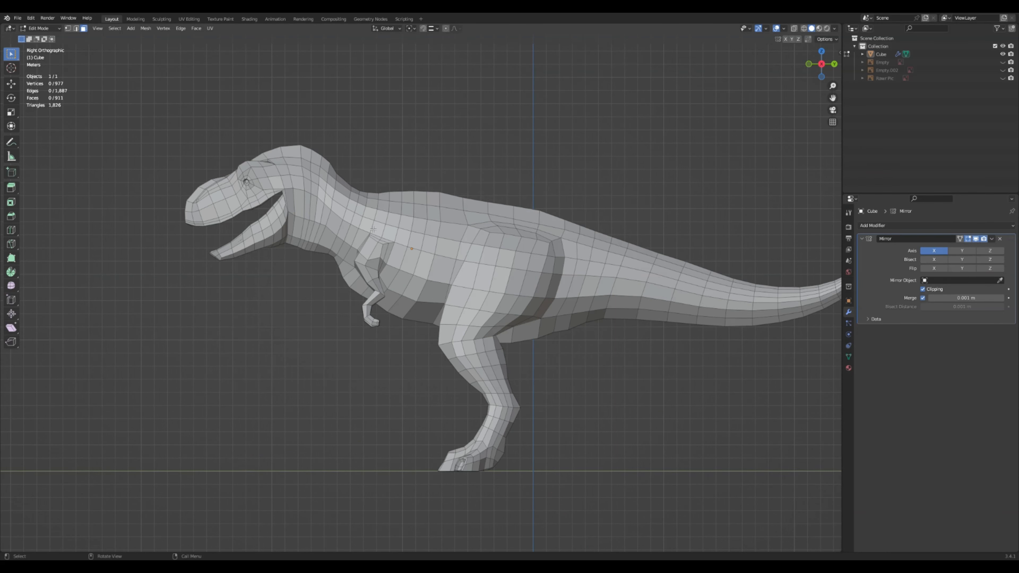
pyautogui.scroll(1, 374, 229)
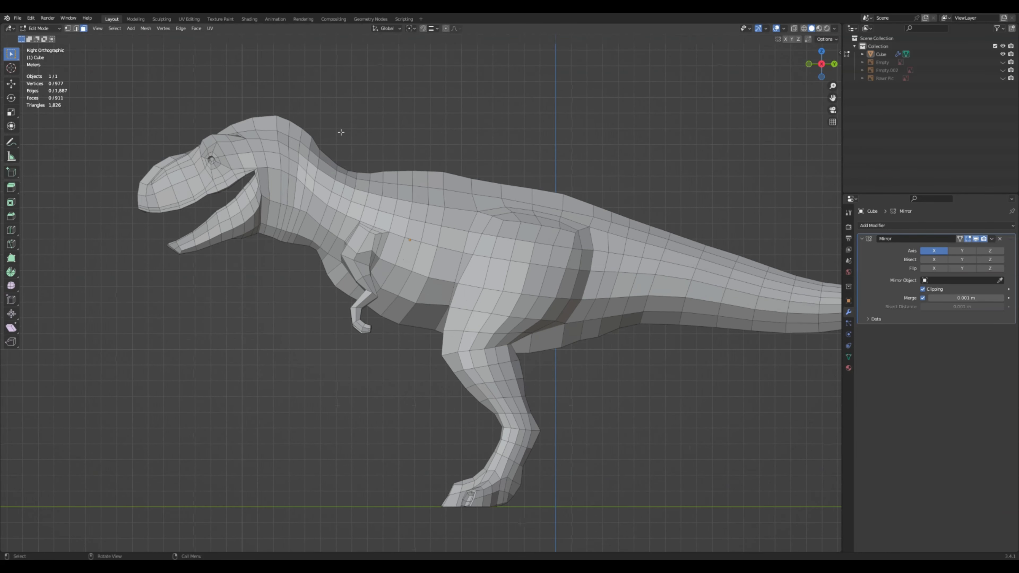
pyautogui.click(320, 177)
pyautogui.press('2')
pyautogui.click(342, 169)
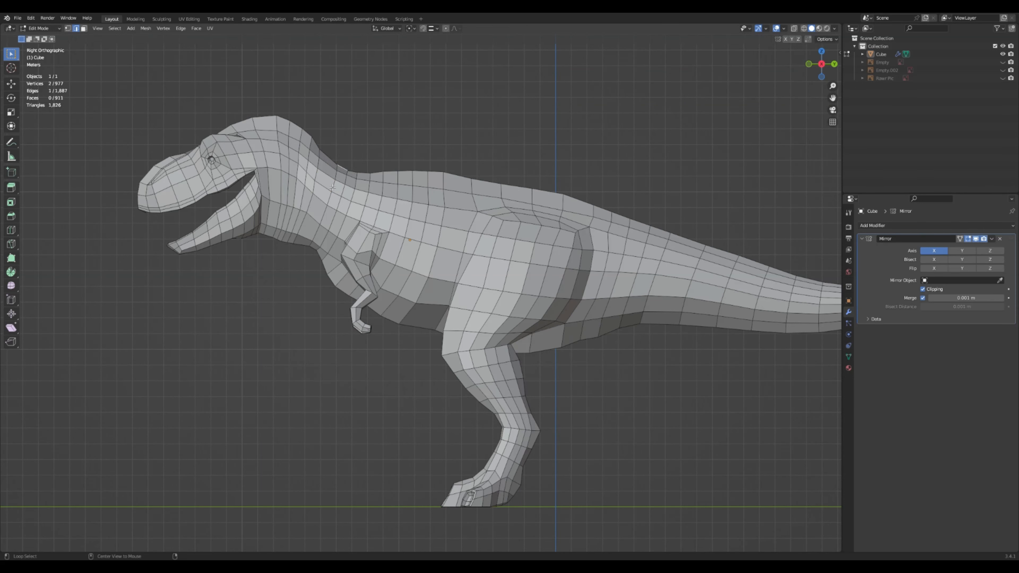
pyautogui.keyDown('alt'); pyautogui.click(317, 179); pyautogui.keyUp('alt')
pyautogui.moveTo(318, 179); pyautogui.dragTo(291, 213, button='middle')
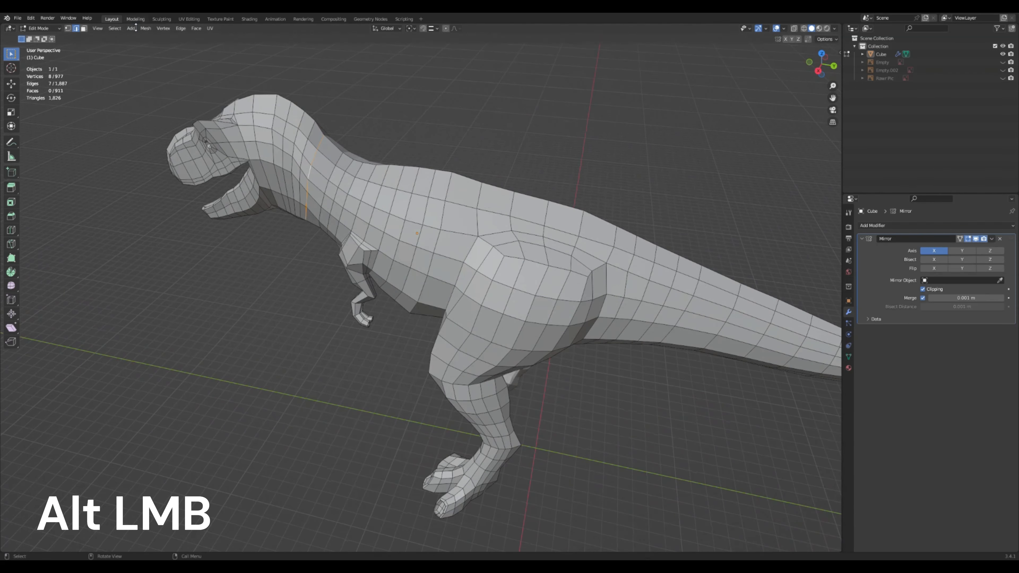
pyautogui.click(145, 29)
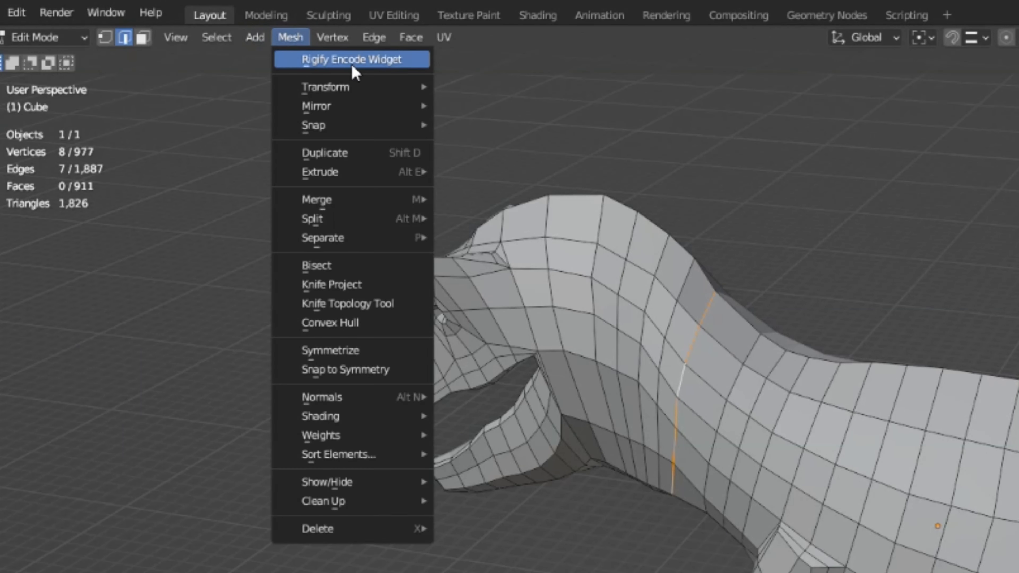
pyautogui.click(333, 42)
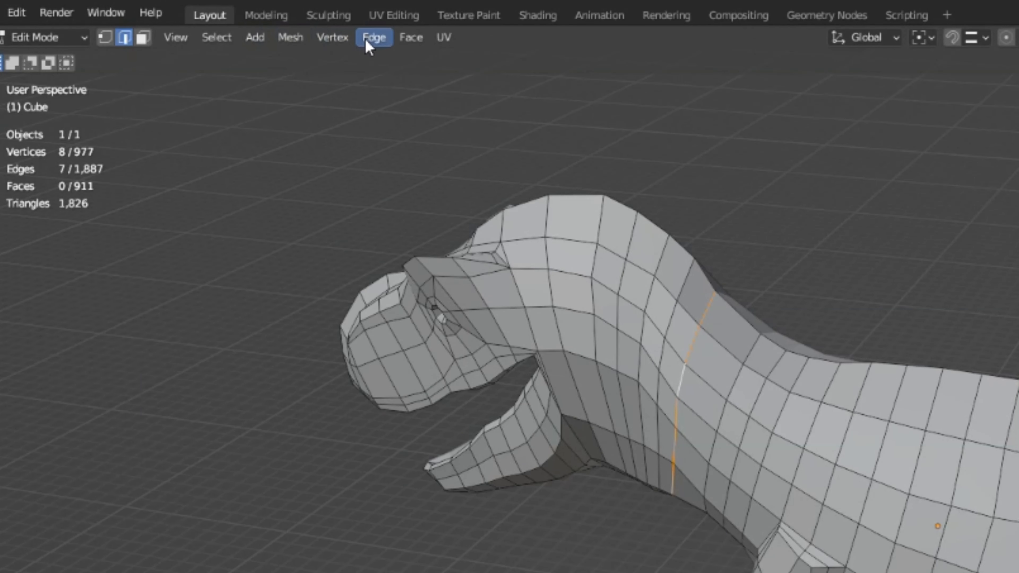
pyautogui.click(376, 41)
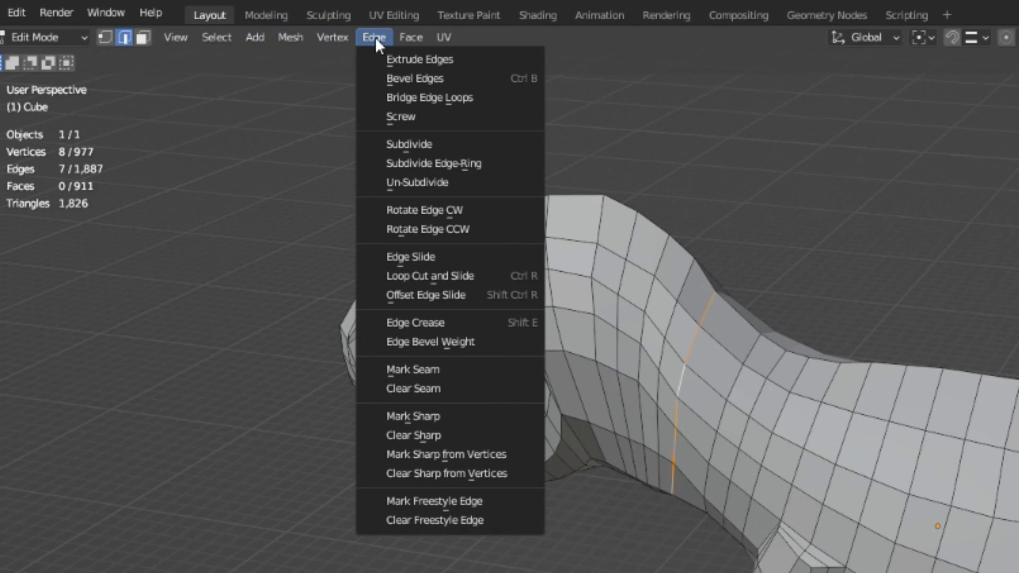
pyautogui.click(465, 375)
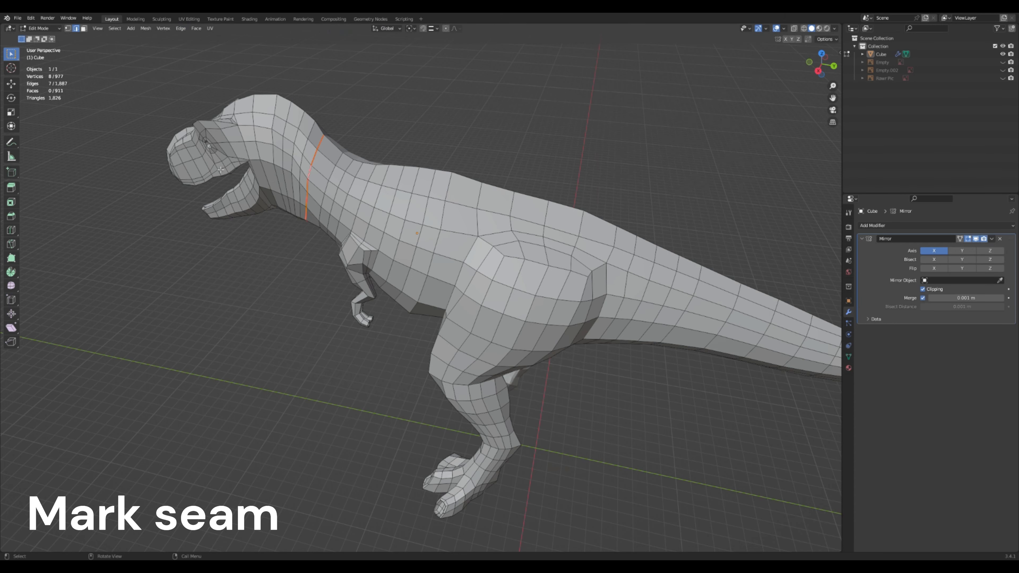
# Clear the neck loop selection and examine the neck seam, arms and legs from several angles
pyautogui.moveTo(275, 241); pyautogui.dragTo(426, 204, button='middle')
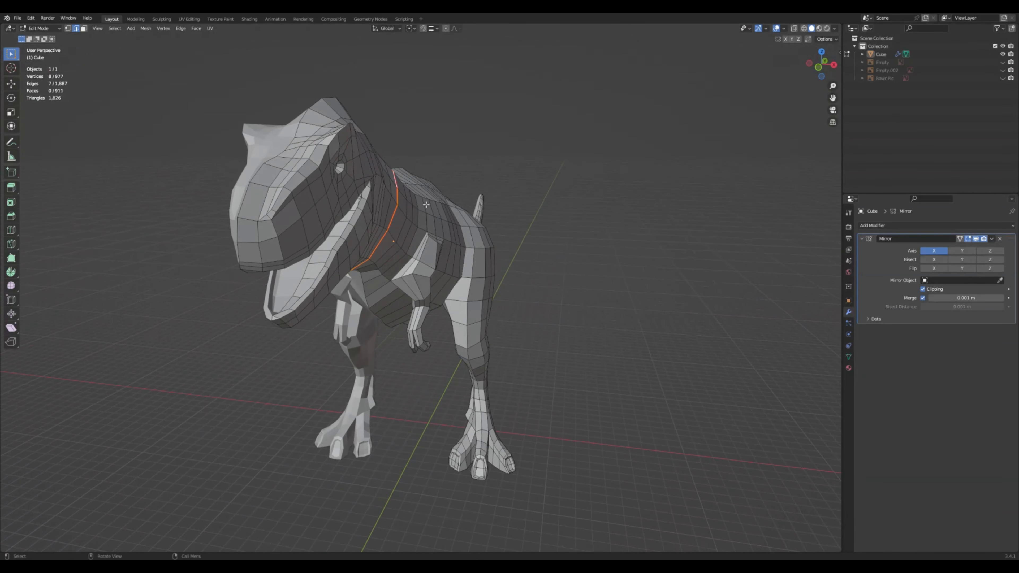
pyautogui.scroll(-1, 443, 321)
pyautogui.click(445, 332)
pyautogui.scroll(1, 444, 332)
pyautogui.moveTo(445, 332); pyautogui.dragTo(392, 263, button='middle')
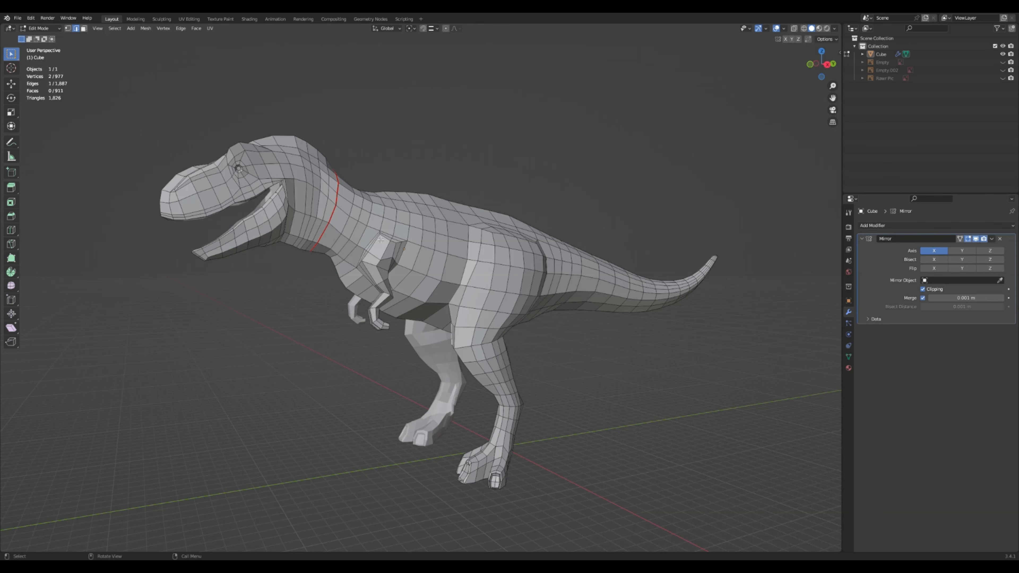
pyautogui.moveTo(386, 257); pyautogui.dragTo(337, 333, button='middle')
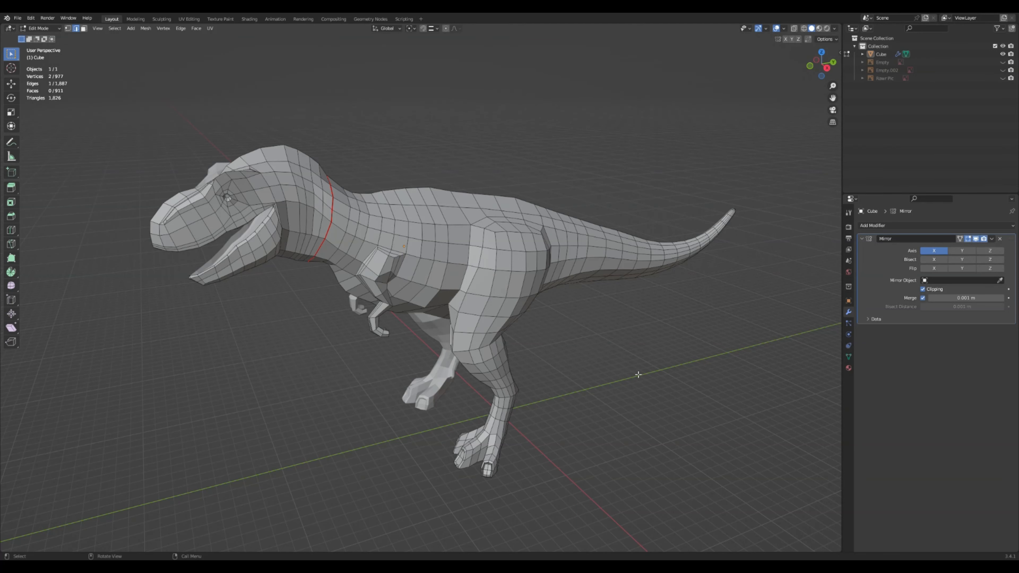
pyautogui.moveTo(630, 382); pyautogui.dragTo(674, 377, button='middle')
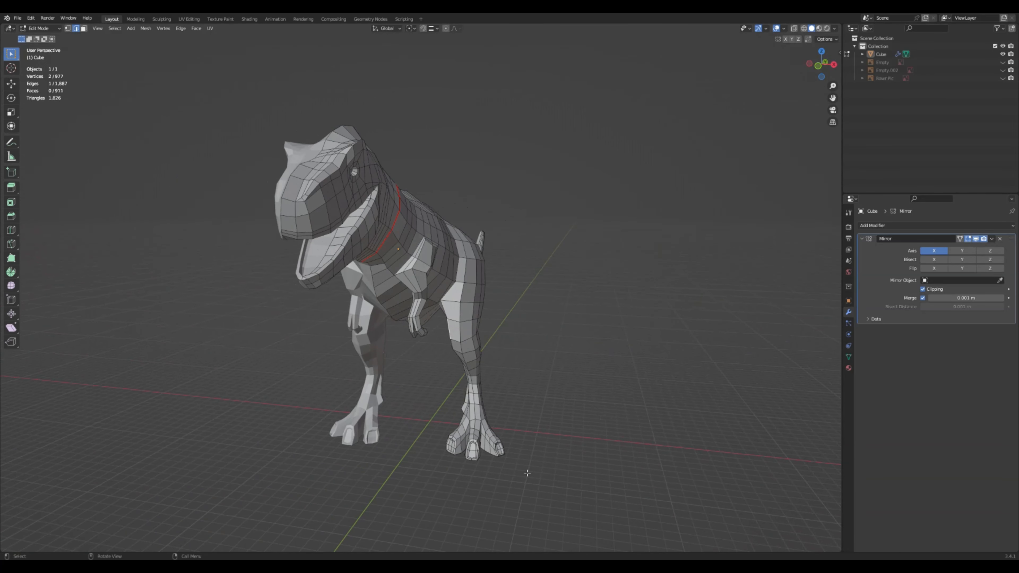
pyautogui.moveTo(566, 435); pyautogui.dragTo(569, 418, button='middle')
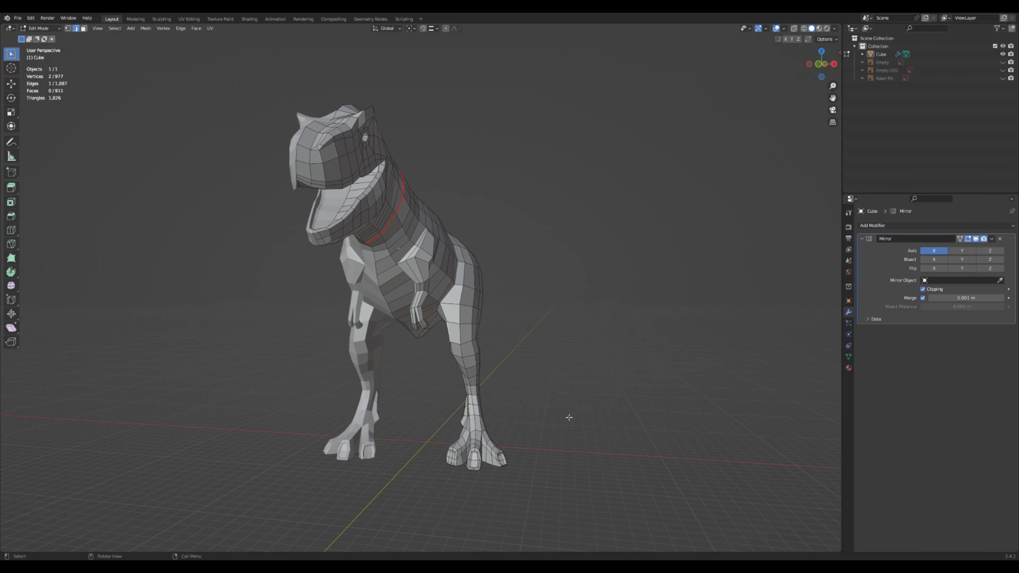
pyautogui.moveTo(470, 342); pyautogui.dragTo(464, 382, button='middle')
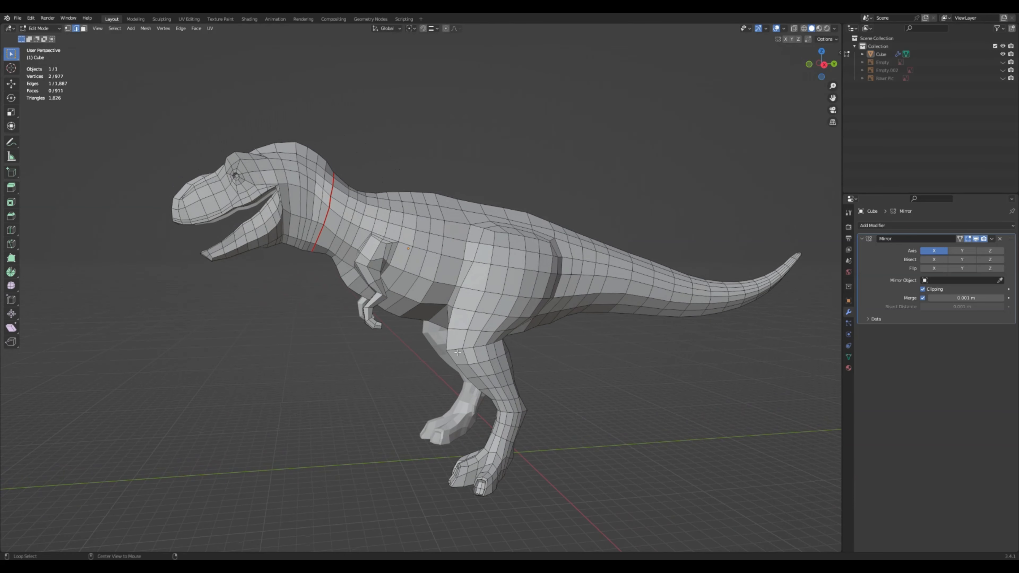
# Select the edge loop around the leg at the knee and open the options of the Mark Seam command
pyautogui.keyDown('alt'); pyautogui.click(475, 345); pyautogui.keyUp('alt')
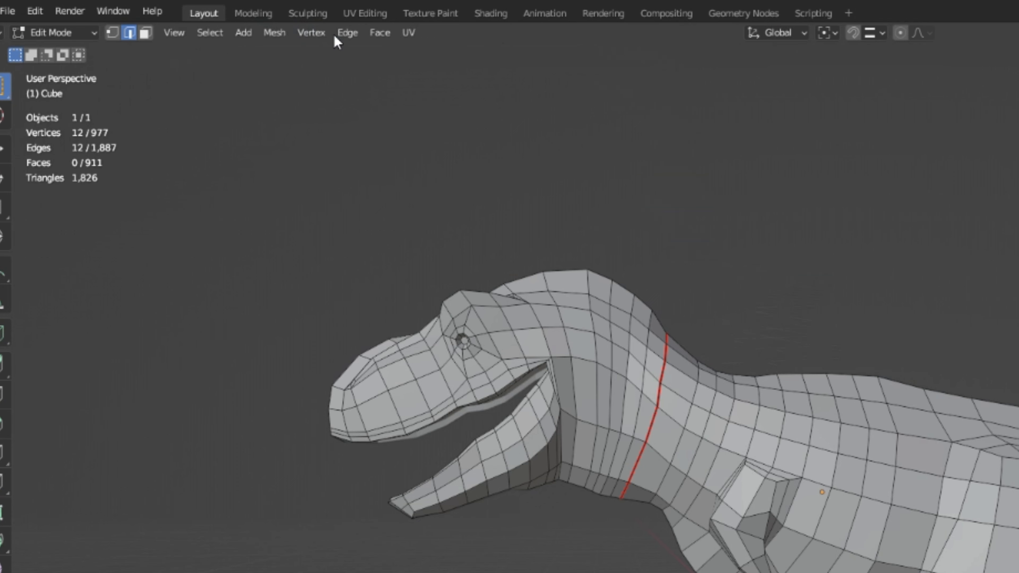
pyautogui.click(179, 28)
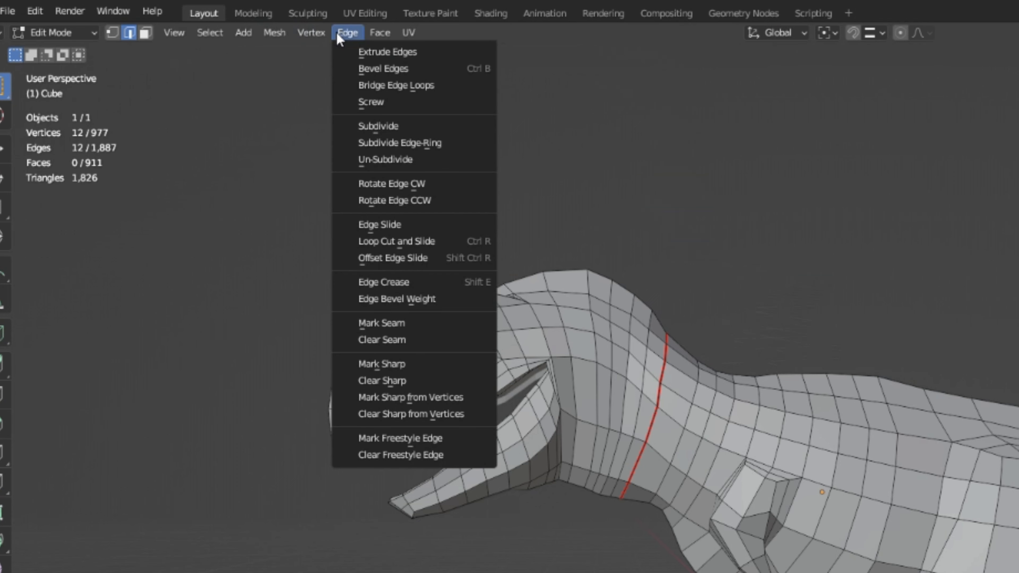
pyautogui.rightClick(411, 327)
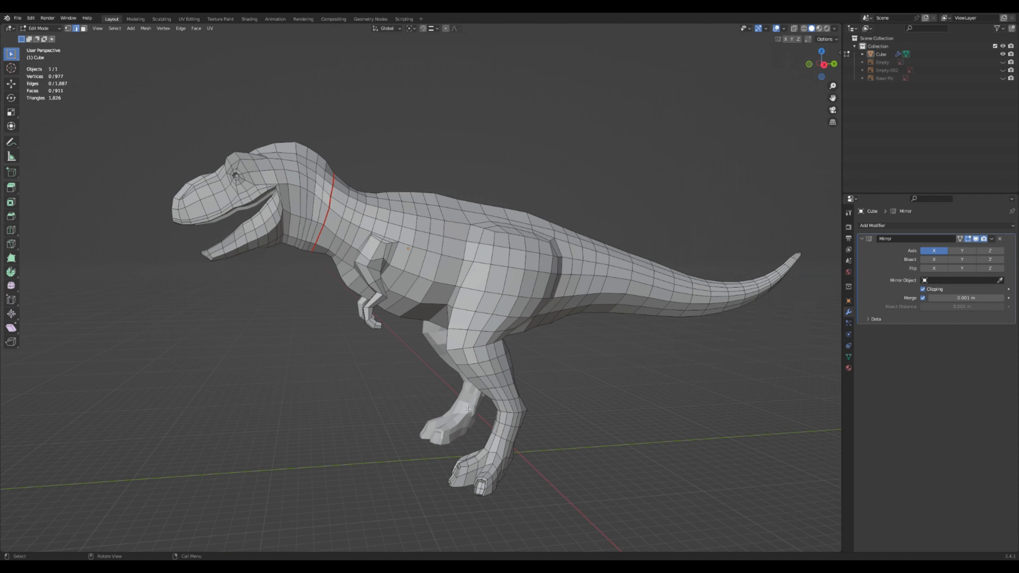
# Select the edge loop around the leg at the knee and mark it as a seam using Quick Favorites
pyautogui.moveTo(486, 396); pyautogui.dragTo(512, 405, button='middle')
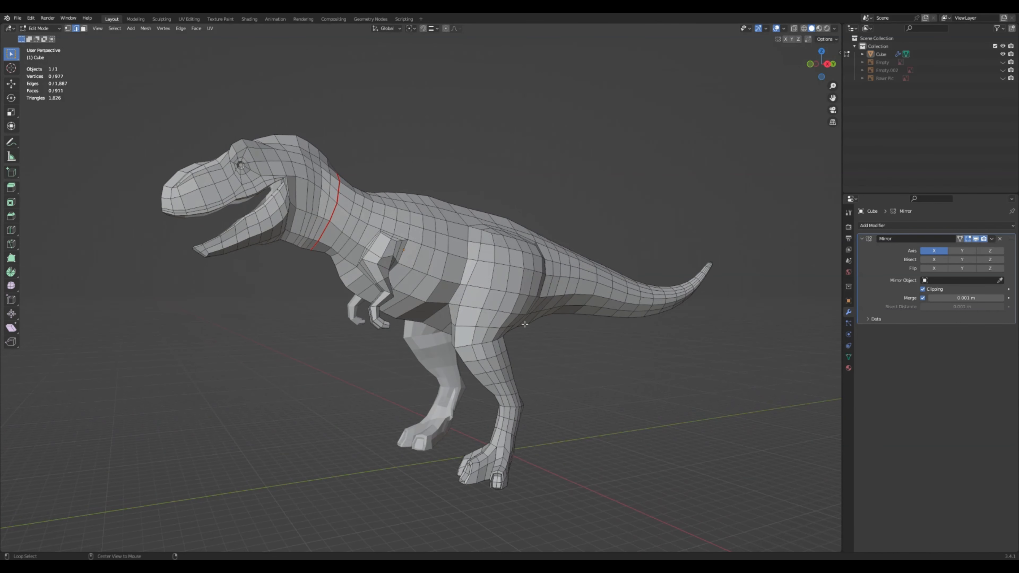
pyautogui.keyDown('alt'); pyautogui.click(468, 352); pyautogui.keyUp('alt')
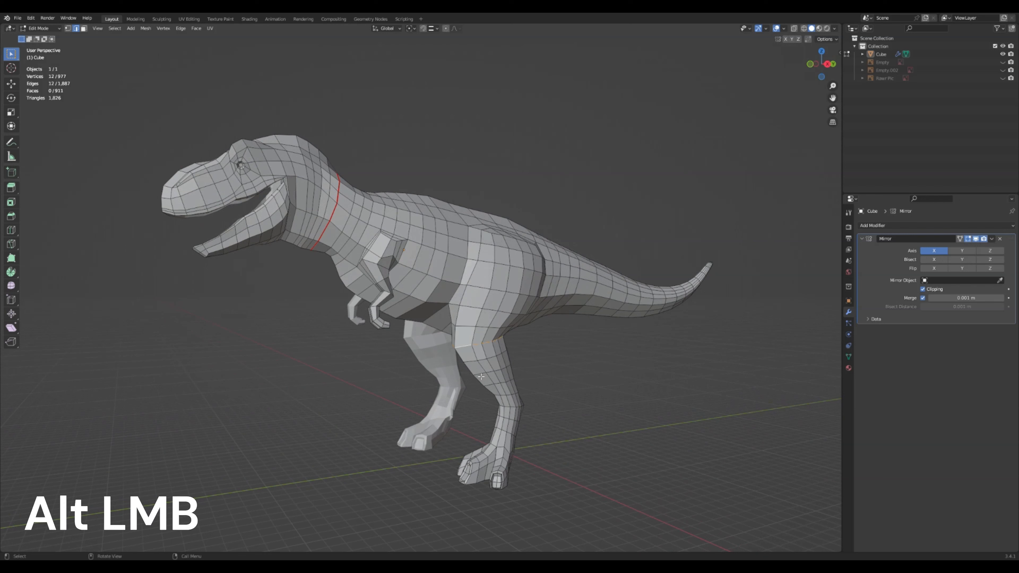
pyautogui.press('q')
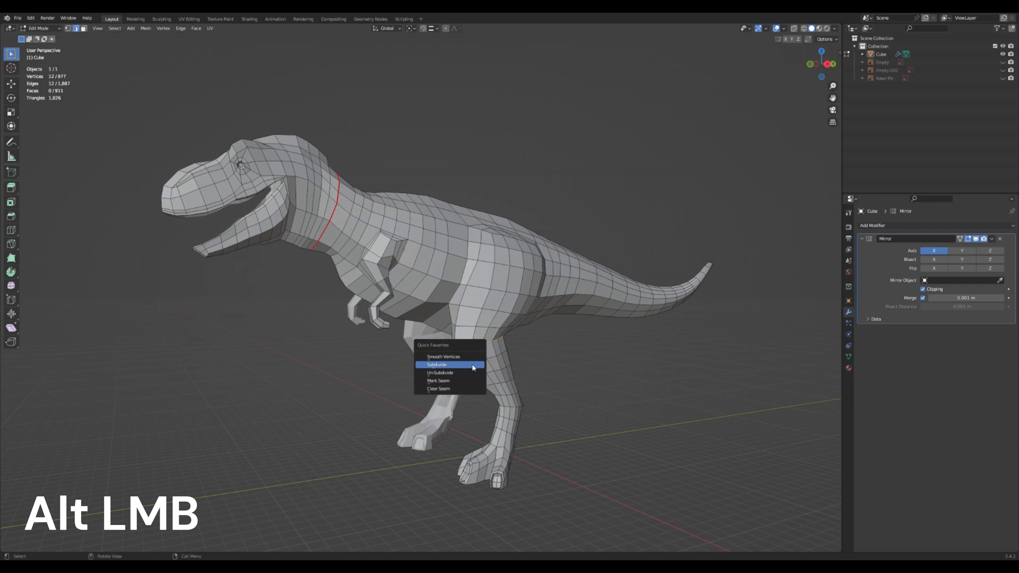
pyautogui.click(460, 381)
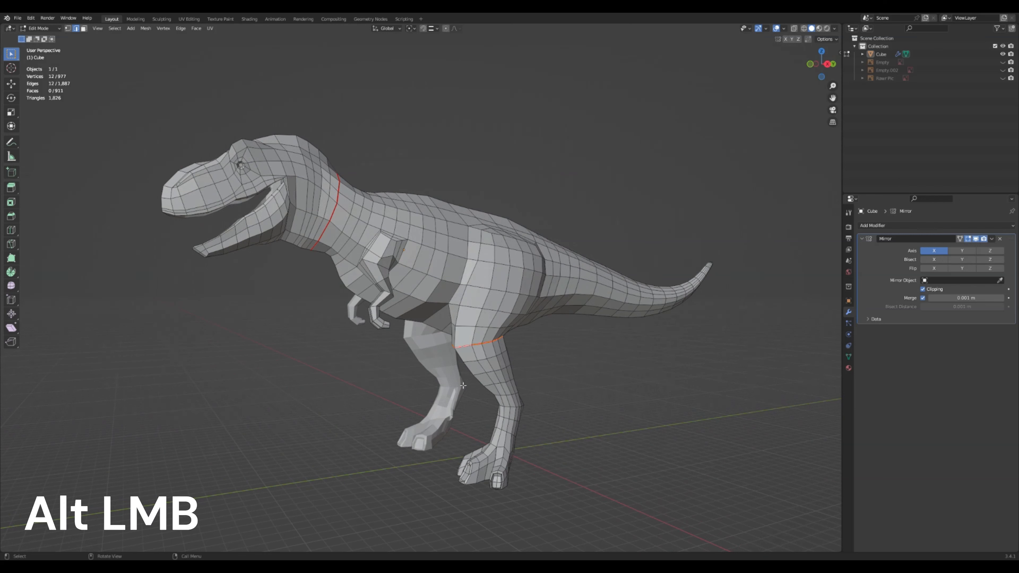
# Examine the leg seam, the arms and the body from several angles, and deselect the leg loop
pyautogui.moveTo(477, 417)
pyautogui.mouseDown(button='middle')
pyautogui.moveTo(572, 432)
pyautogui.moveTo(494, 415)
pyautogui.mouseUp(button='middle')
pyautogui.moveTo(406, 303); pyautogui.dragTo(452, 286, button='middle')
pyautogui.scroll(4, 442, 324)
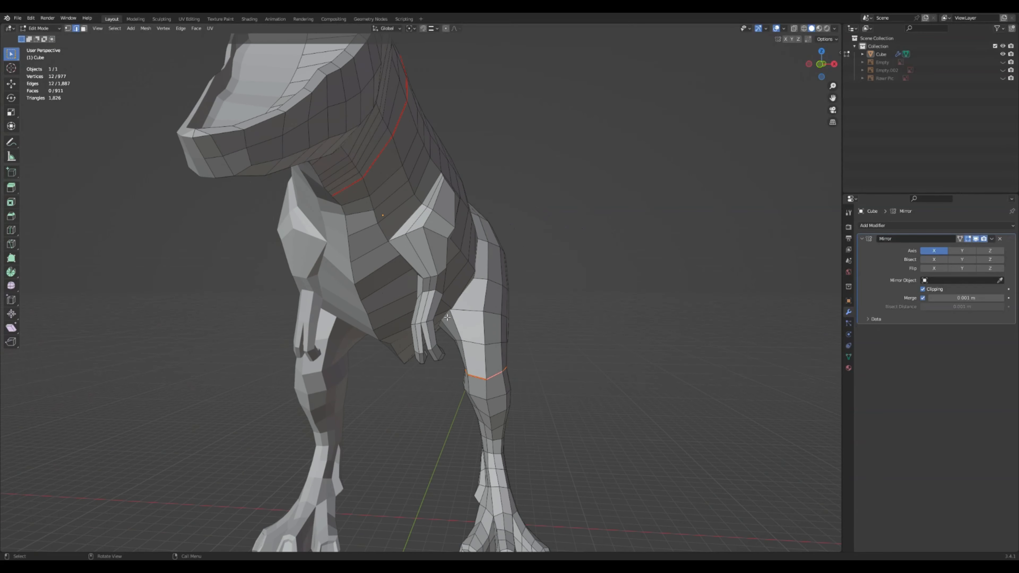
pyautogui.moveTo(442, 324); pyautogui.dragTo(351, 313, button='middle')
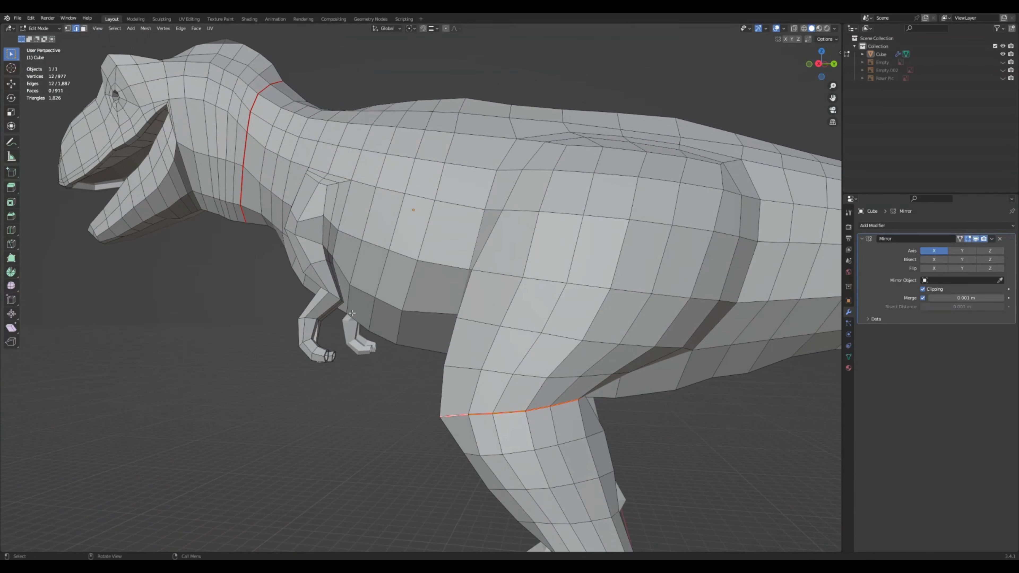
pyautogui.scroll(-1, 399, 397)
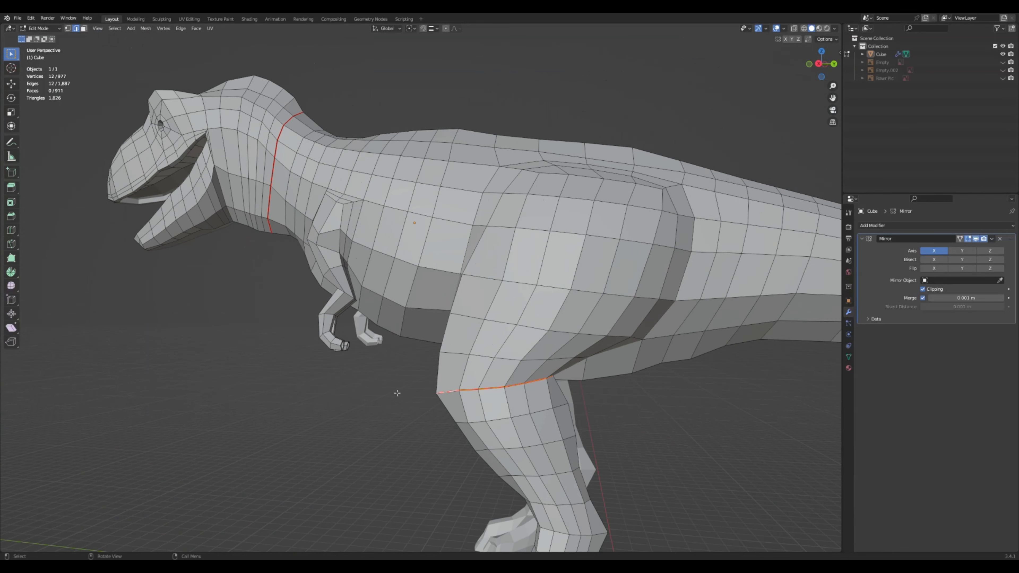
pyautogui.scroll(-1, 397, 393)
pyautogui.click(382, 397)
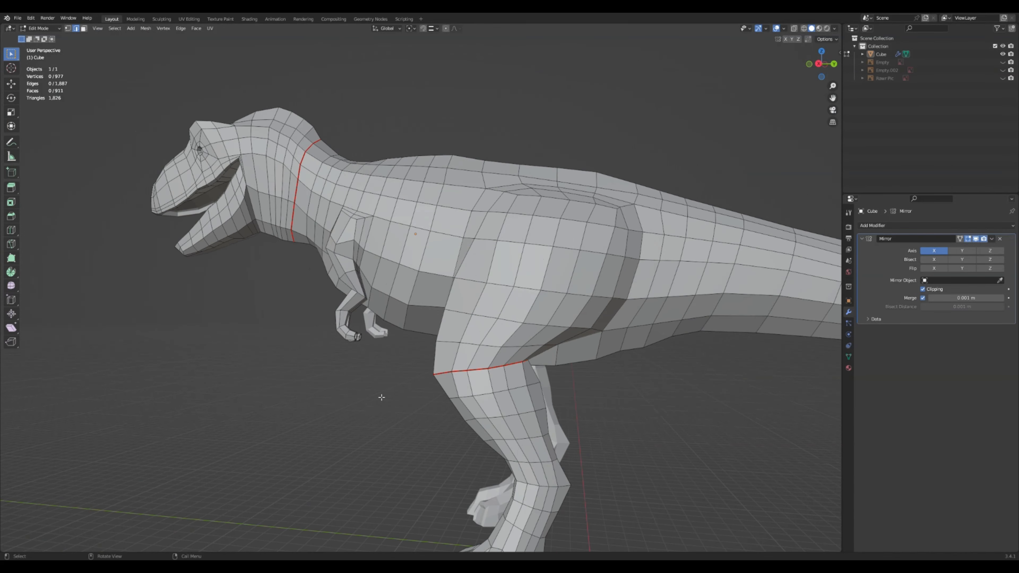
pyautogui.moveTo(401, 447); pyautogui.dragTo(323, 321, button='middle')
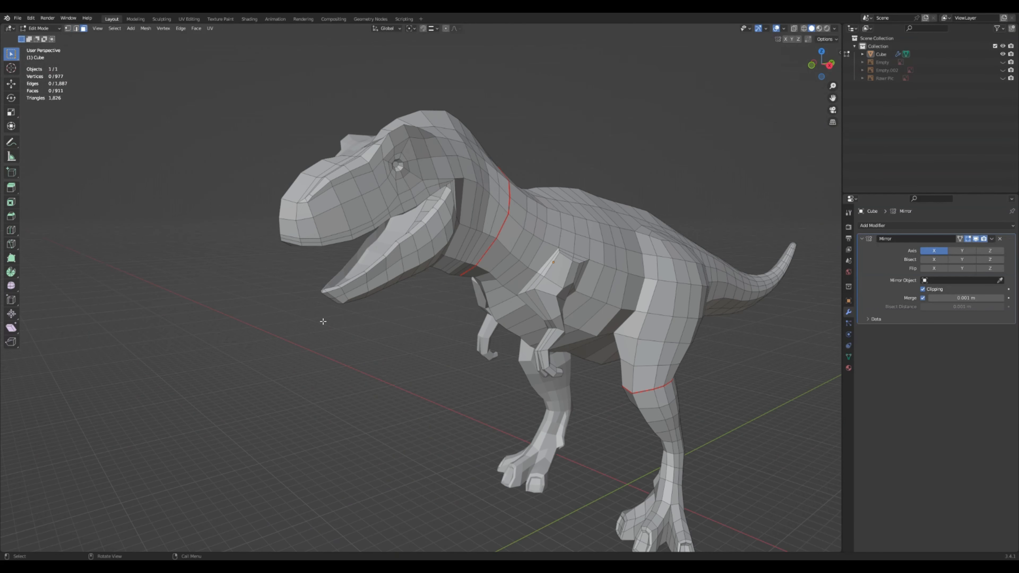
# Switch to Object Mode, apply Shade Smooth to the dinosaur and deselect it
pyautogui.click(40, 28)
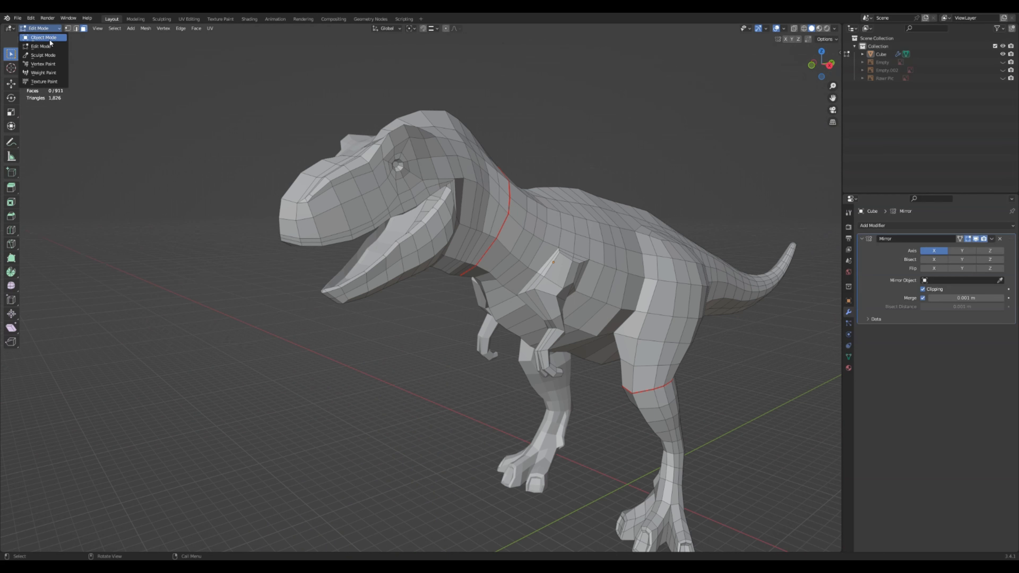
pyautogui.click(37, 37)
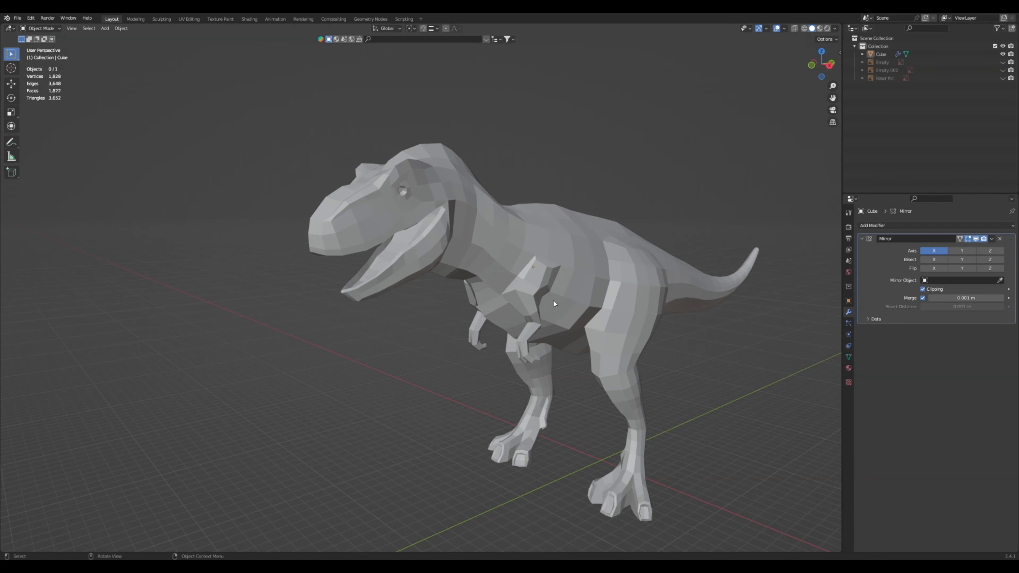
pyautogui.keyDown('shift'); pyautogui.moveTo(553, 300); pyautogui.dragTo(461, 308, button='middle'); pyautogui.keyUp('shift')
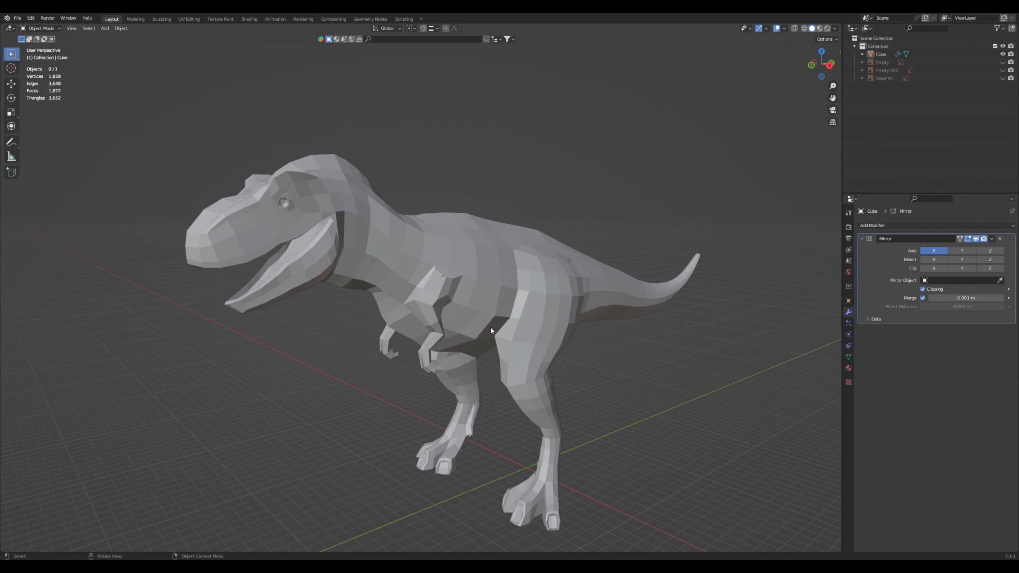
pyautogui.click(493, 318)
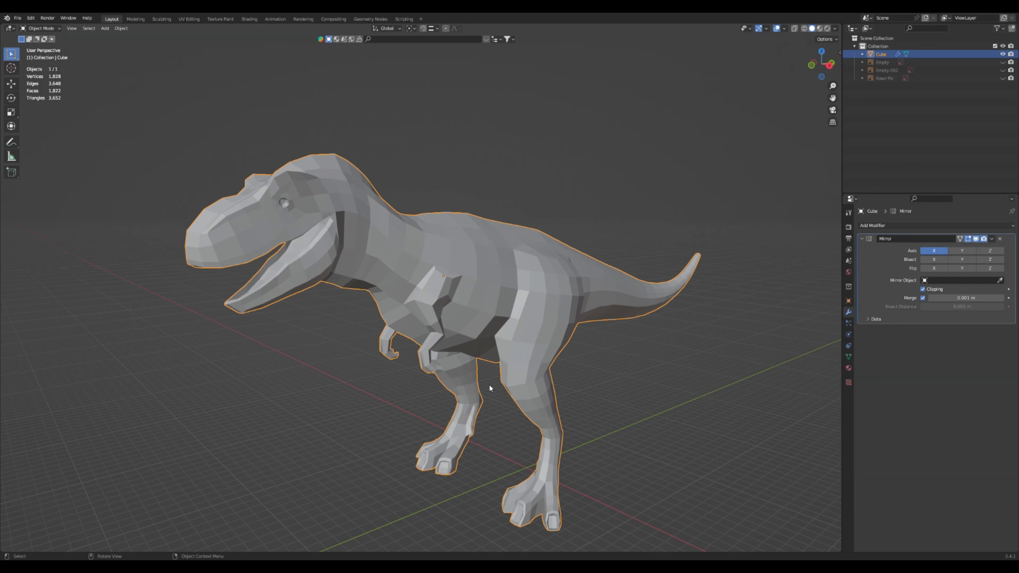
pyautogui.rightClick(470, 294)
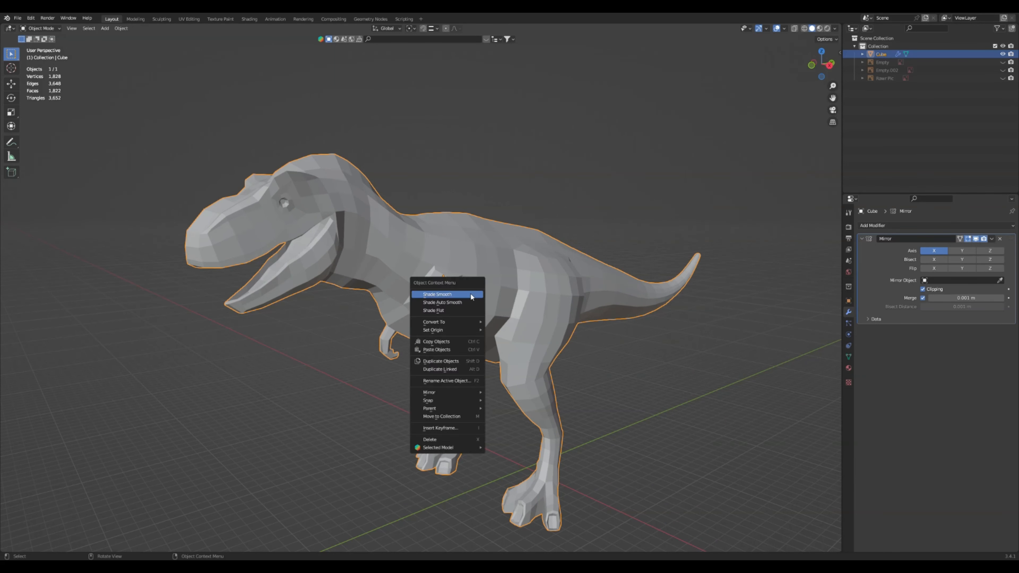
pyautogui.click(471, 294)
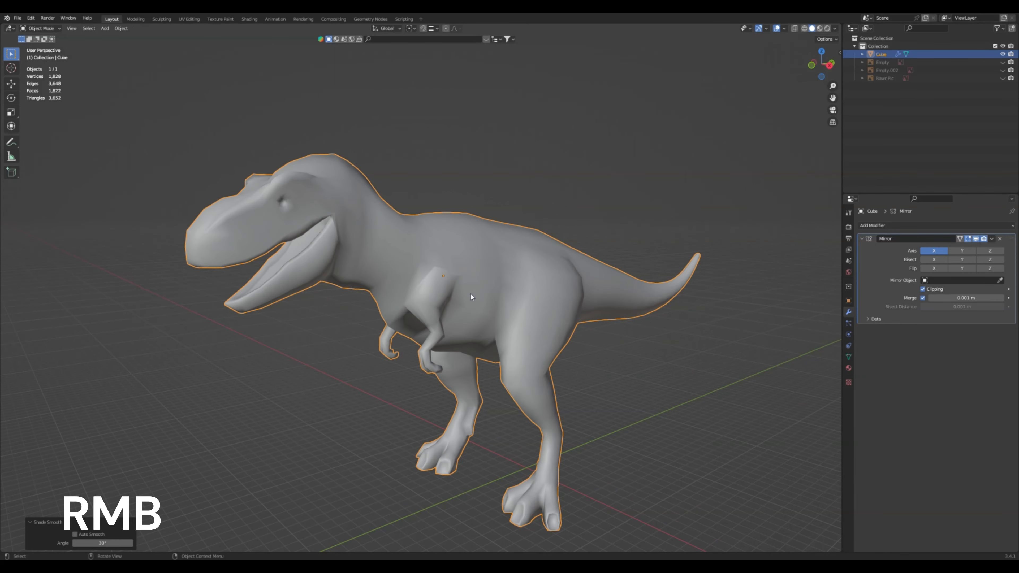
pyautogui.click(335, 544)
pyautogui.moveTo(346, 463); pyautogui.dragTo(328, 441, button='middle')
pyautogui.scroll(1, 415, 323)
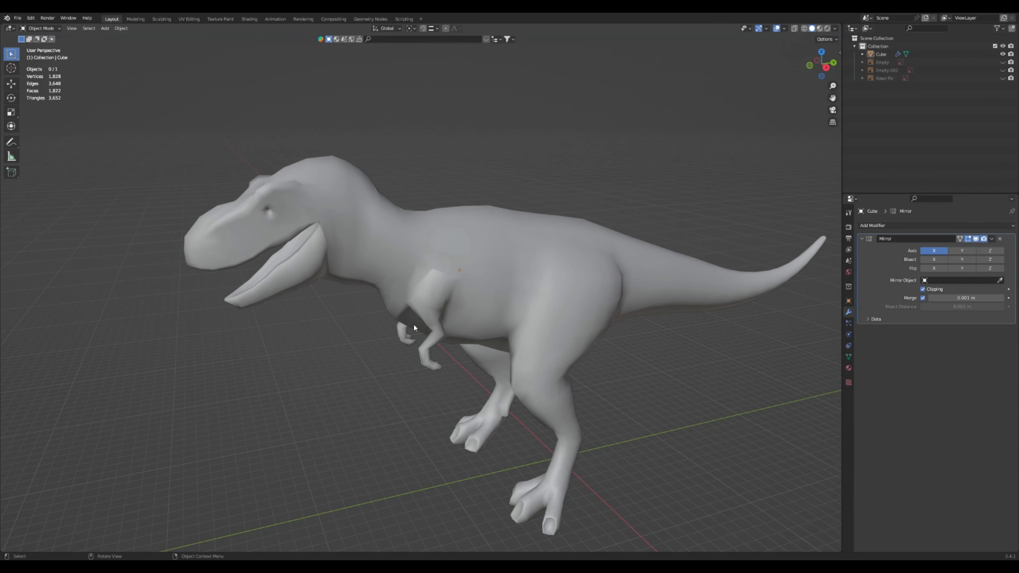
# Select the dinosaur and apply Shade Flat to it
pyautogui.moveTo(361, 356); pyautogui.dragTo(448, 273, button='middle')
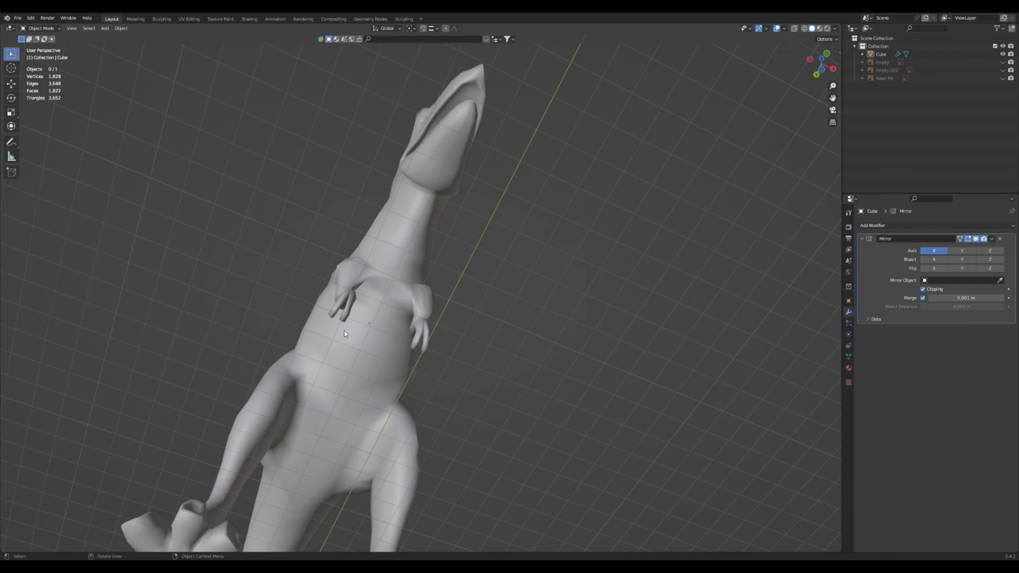
pyautogui.moveTo(344, 330); pyautogui.dragTo(623, 476, button='middle')
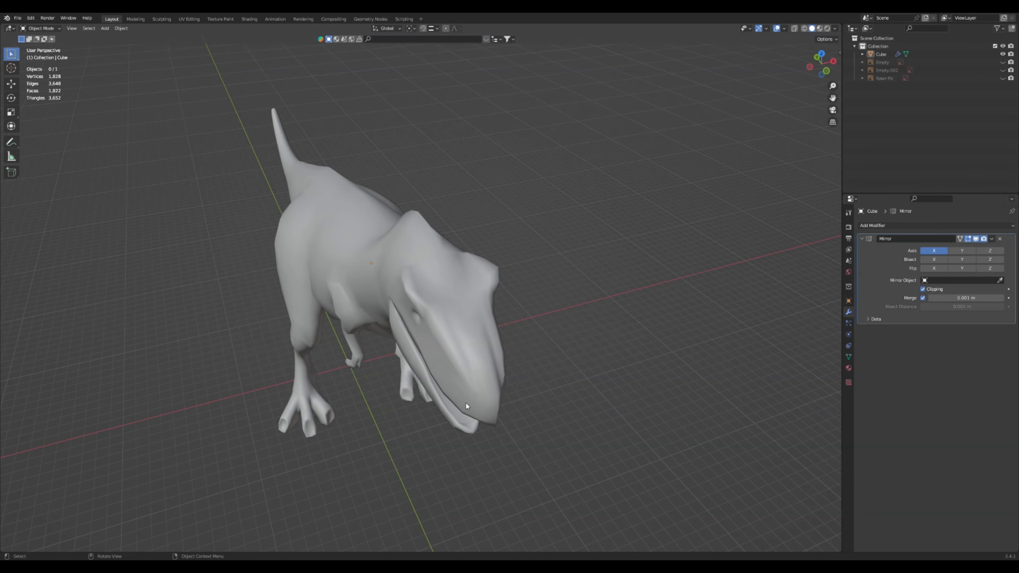
pyautogui.moveTo(526, 385); pyautogui.dragTo(439, 397, button='middle')
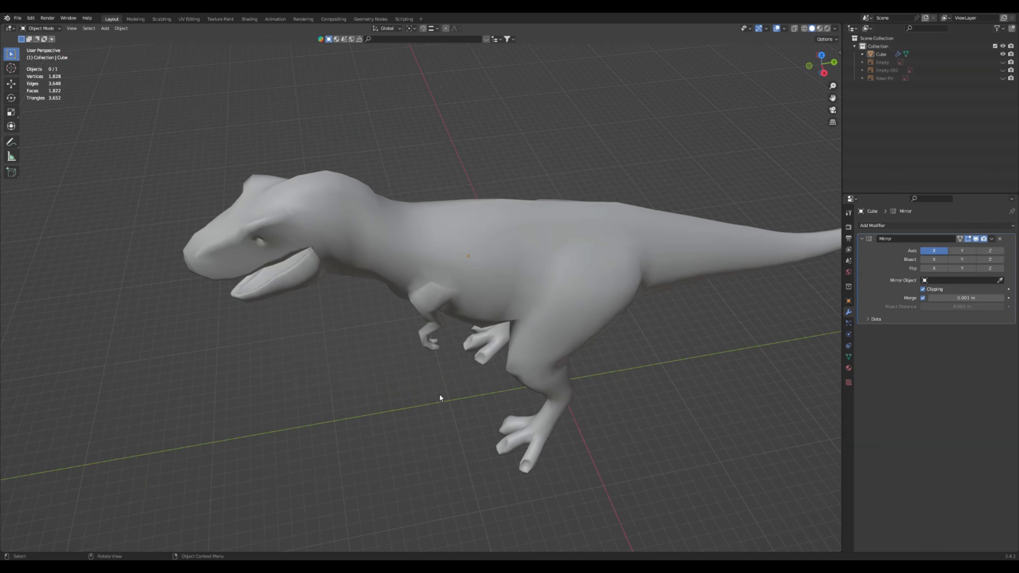
pyautogui.rightClick(486, 264)
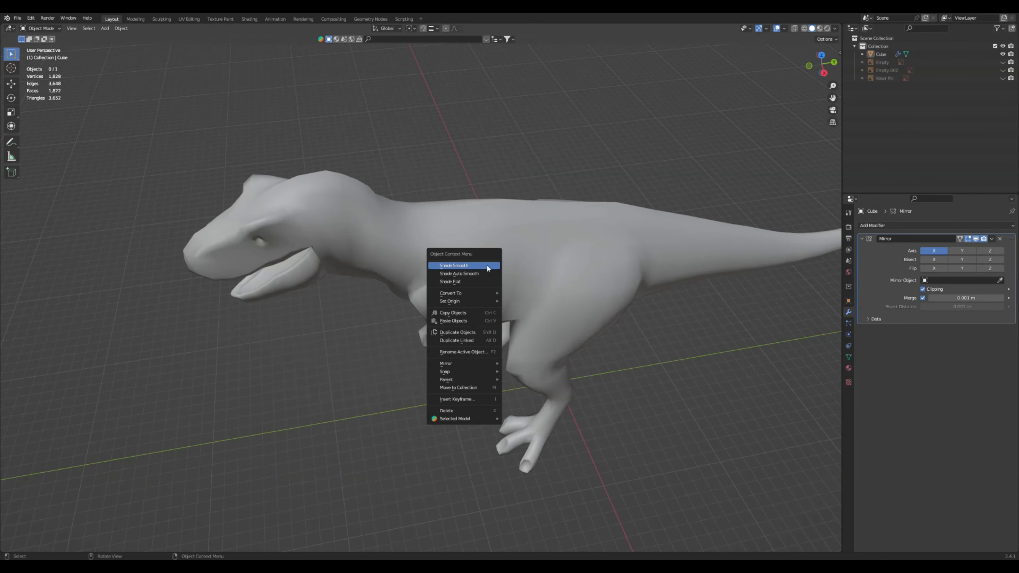
pyautogui.click(531, 245)
pyautogui.rightClick(494, 260)
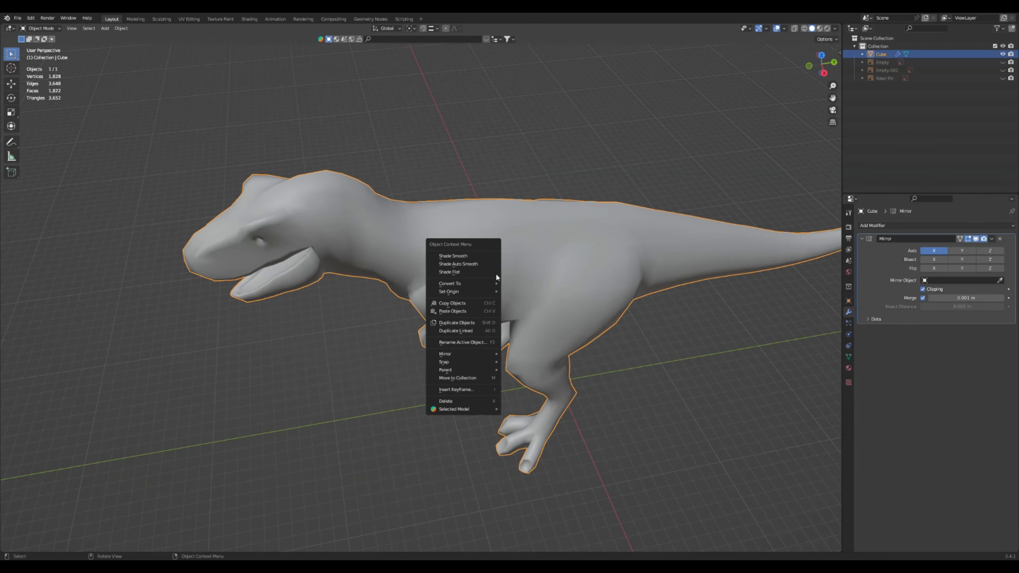
pyautogui.click(478, 273)
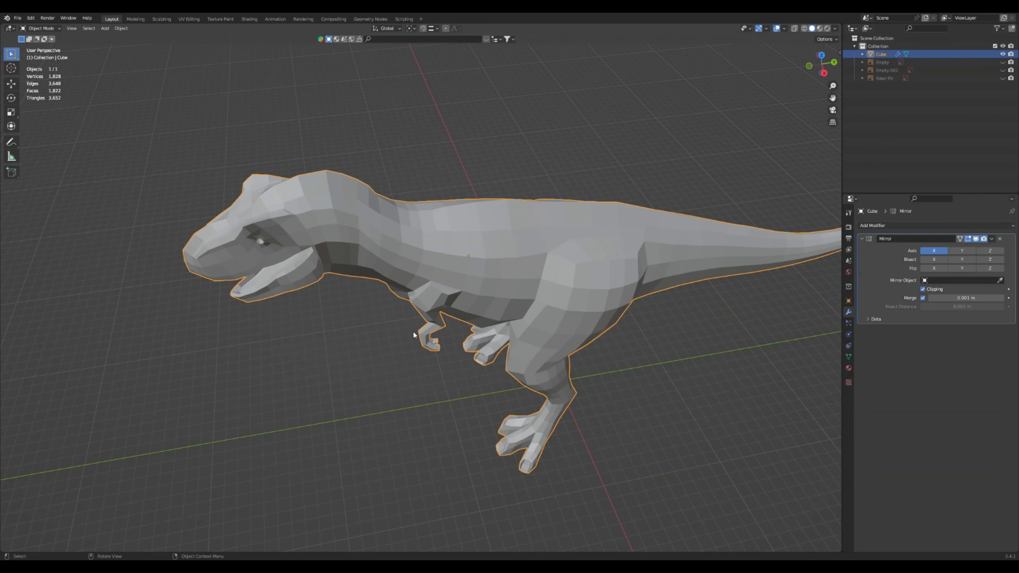
# Deselect the dinosaur and add a UV sphere at the side of its head
pyautogui.moveTo(421, 337); pyautogui.dragTo(437, 304, button='middle')
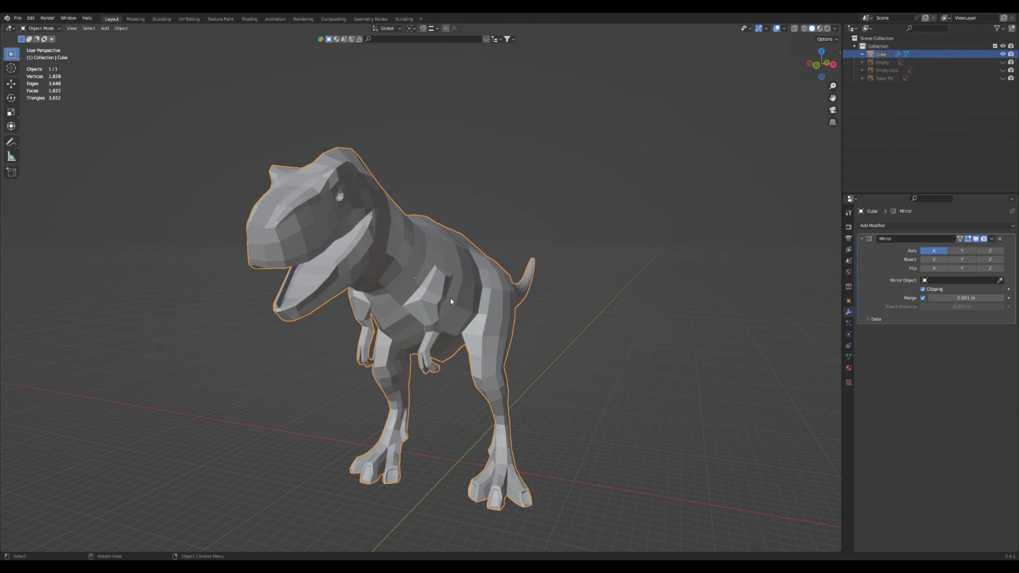
pyautogui.click(424, 373)
pyautogui.hotkey('shift', 'a')
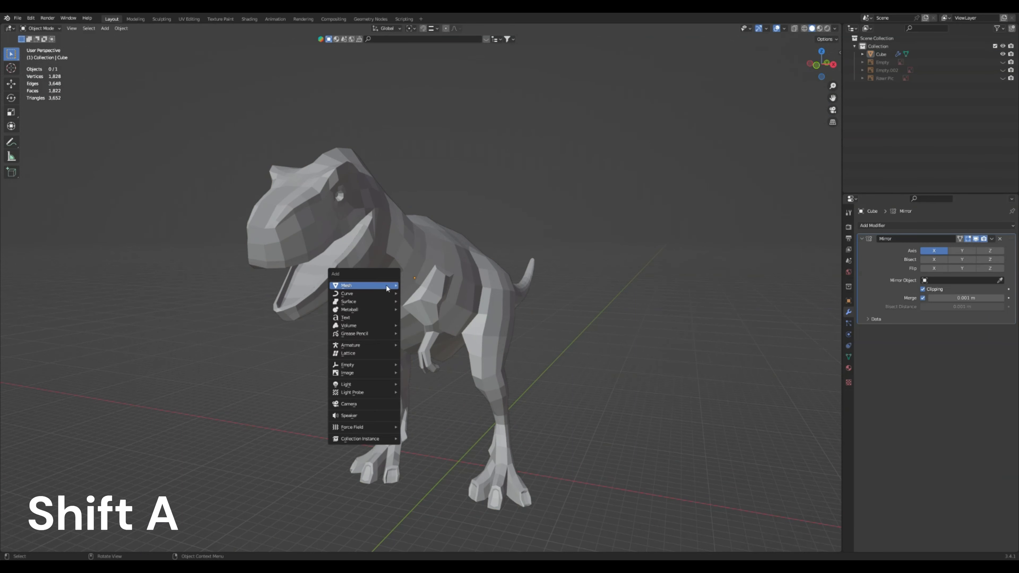
pyautogui.moveTo(385, 286)
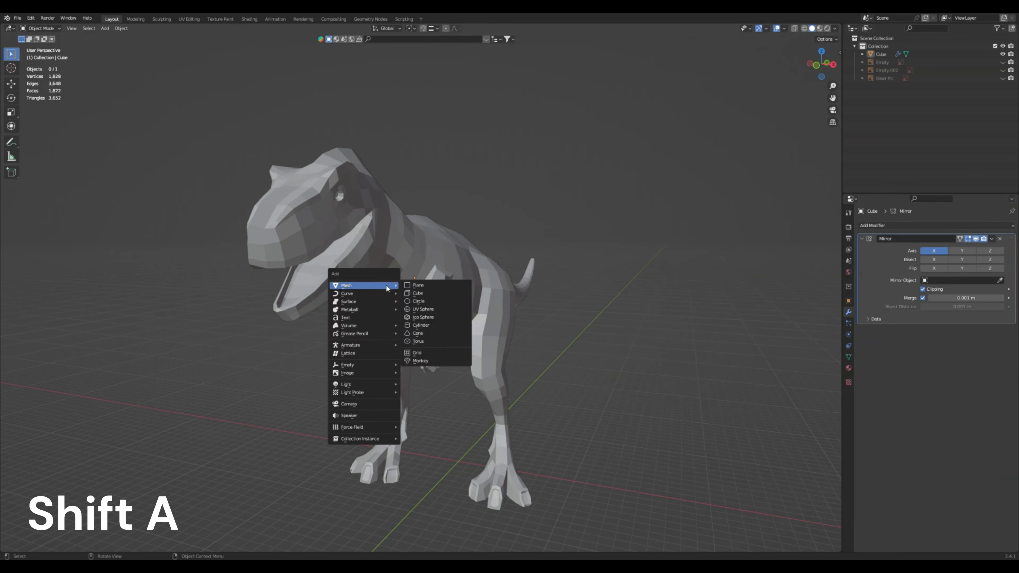
pyautogui.click(436, 310)
pyautogui.scroll(3, 376, 220)
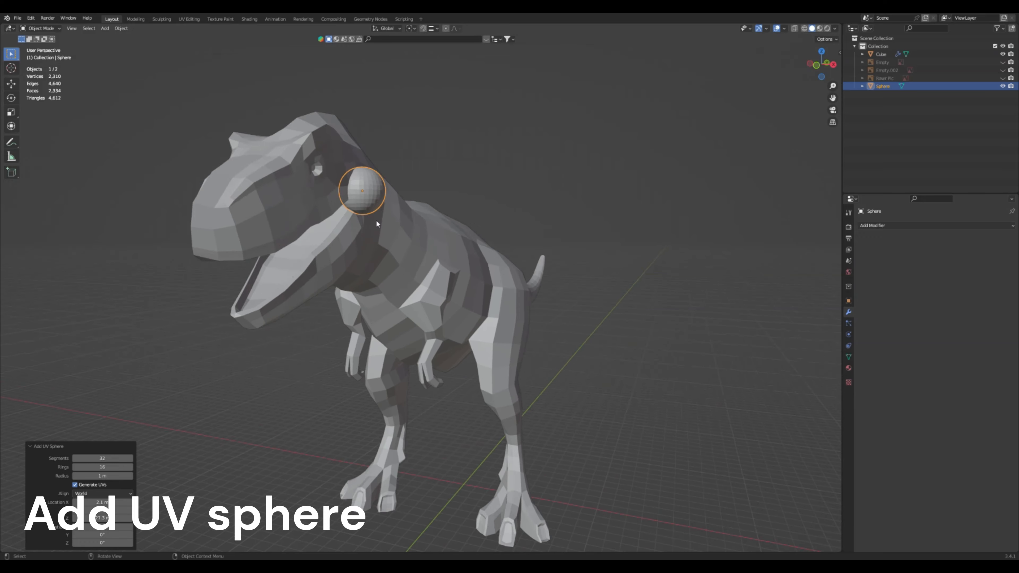
pyautogui.keyDown('shift'); pyautogui.moveTo(377, 222); pyautogui.dragTo(452, 354, button='middle'); pyautogui.keyUp('shift')
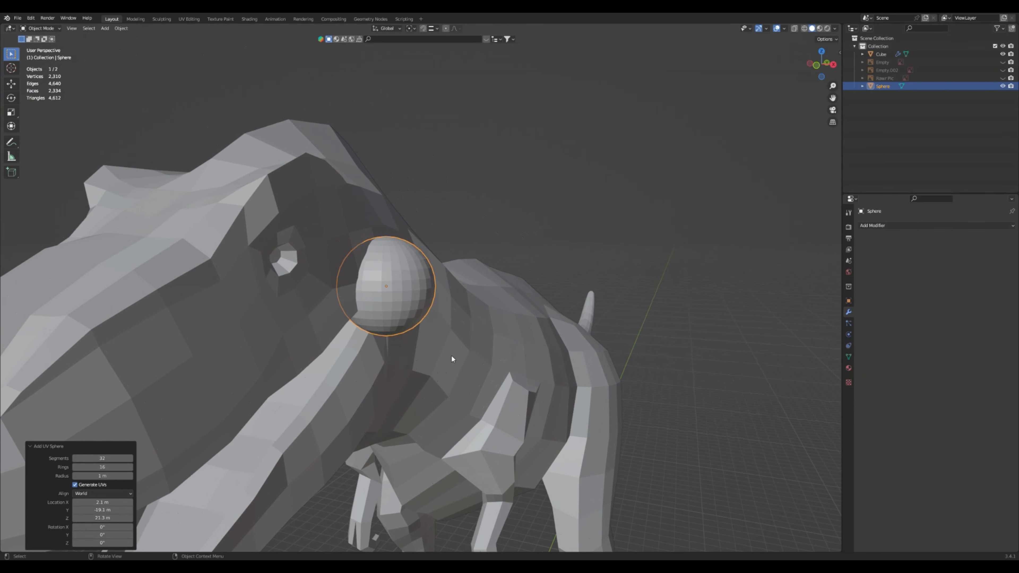
pyautogui.scroll(3, 443, 309)
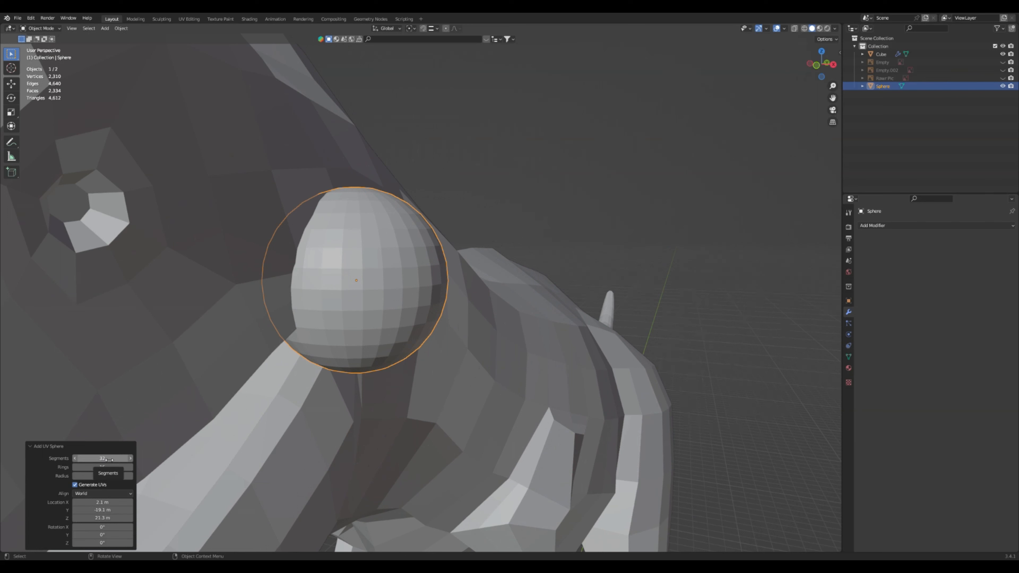
# Set the new UV sphere to 150 segments and 75 rings
pyautogui.moveTo(105, 459); pyautogui.dragTo(148, 454)
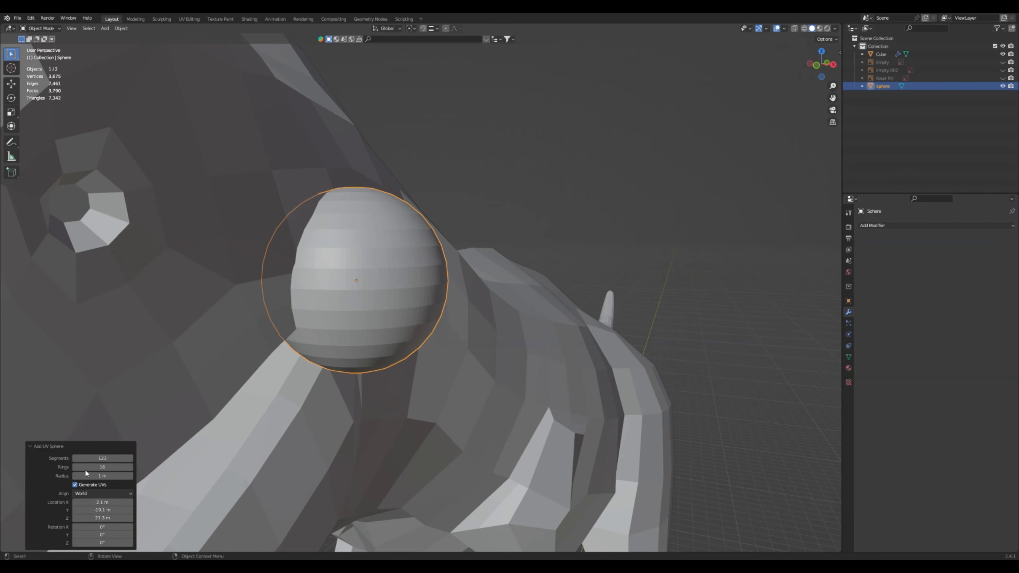
pyautogui.click(96, 458)
pyautogui.write('150')
pyautogui.press('Return')
pyautogui.click(105, 468)
pyautogui.write('50')
pyautogui.press('Return')
pyautogui.click(115, 468)
pyautogui.write('75')
pyautogui.press('Return')
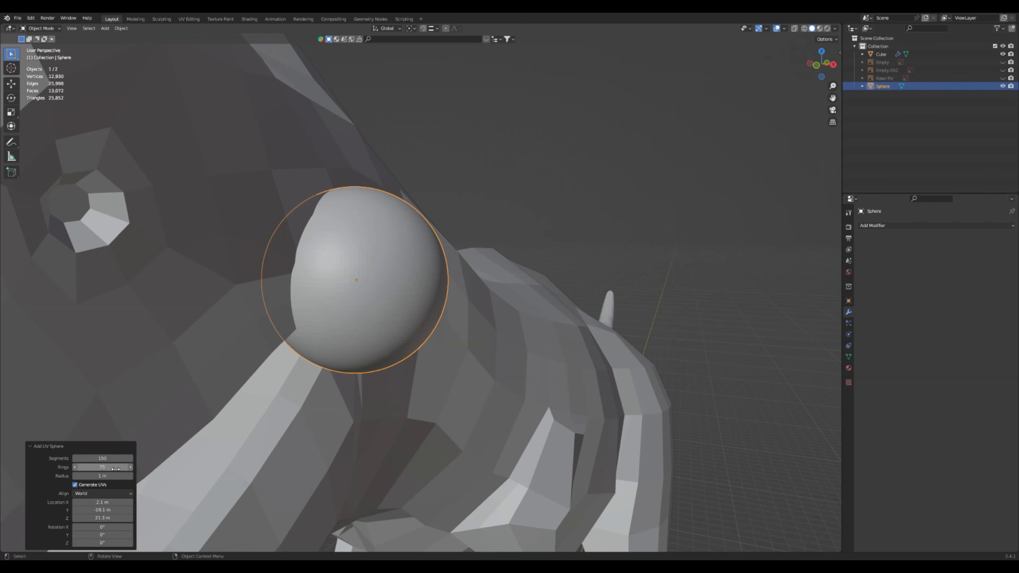
# Set the UV sphere's segments to 200 and its rings to 100
pyautogui.click(116, 461)
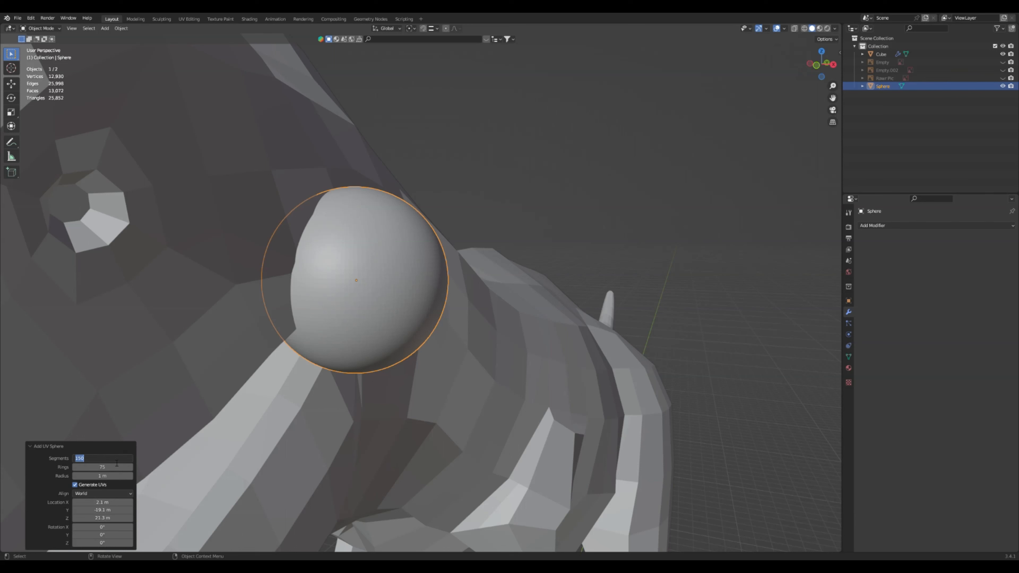
pyautogui.write('200')
pyautogui.press('Return')
pyautogui.click(112, 468)
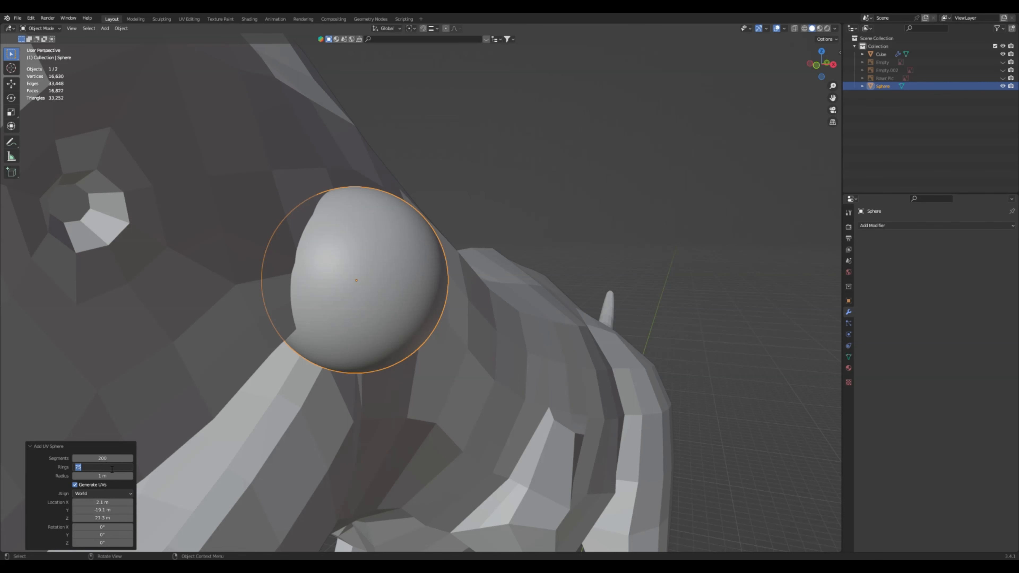
pyautogui.write('100')
pyautogui.click(409, 315)
# Rename the dinosaur object from Cube to Mina
pyautogui.scroll(4, 470, 306)
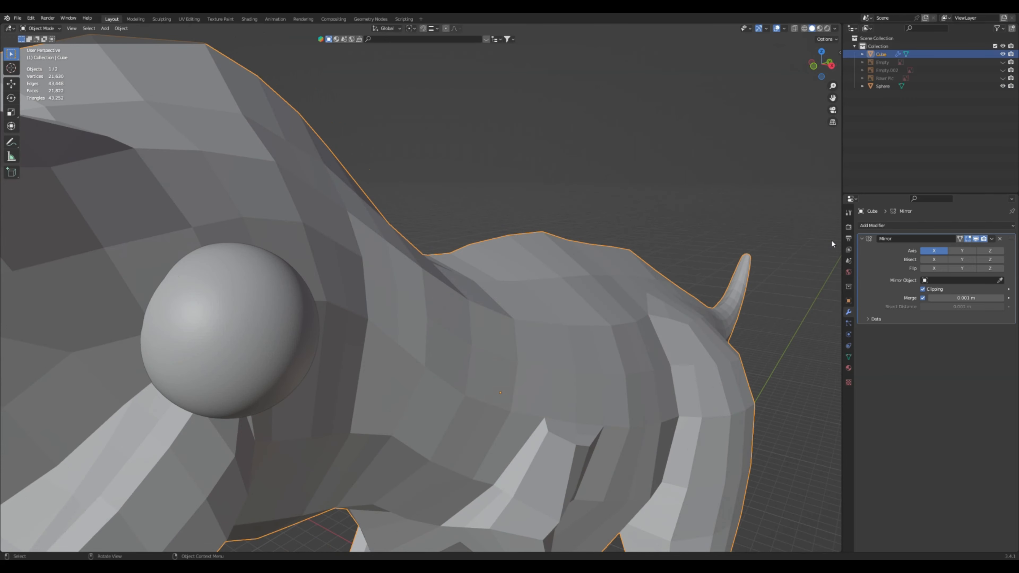
pyautogui.scroll(-2, 789, 291)
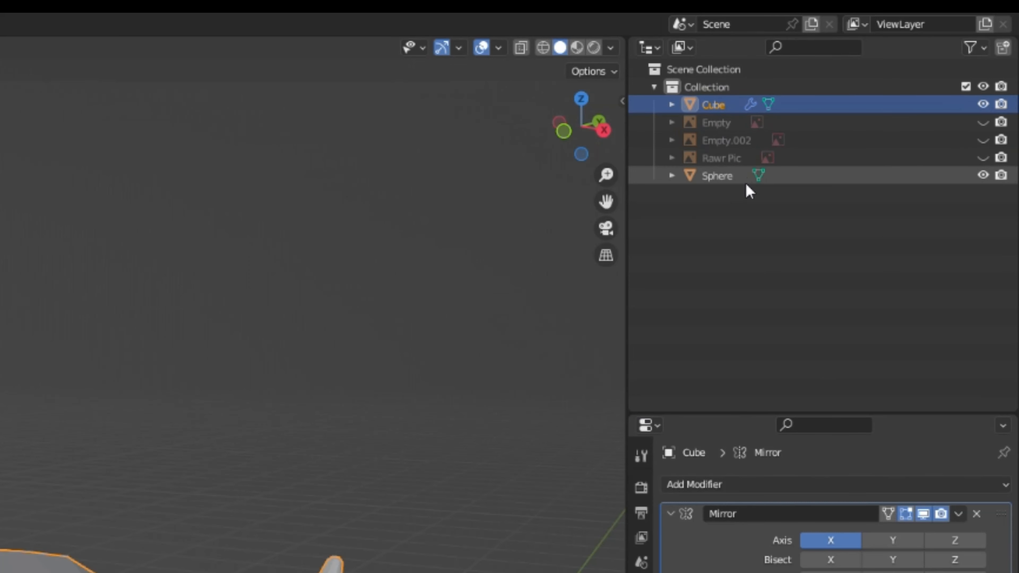
pyautogui.doubleClick(714, 104)
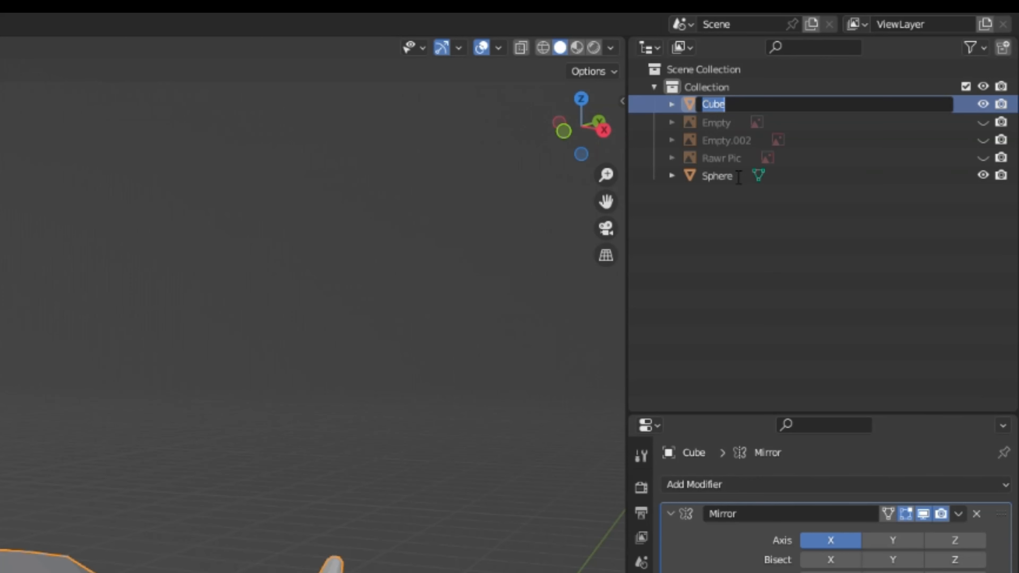
pyautogui.write('Mina')
pyautogui.press('Return')
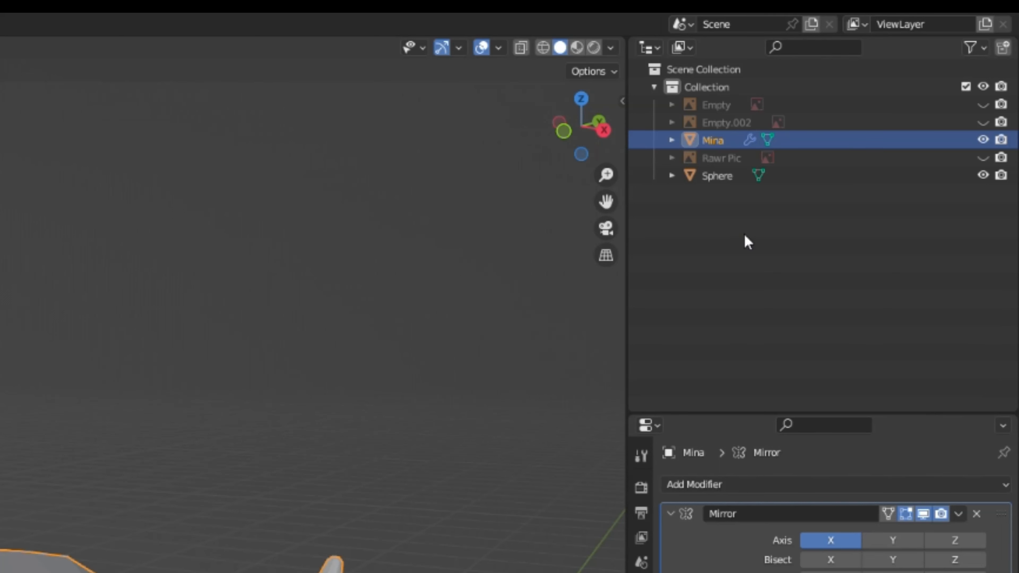
# Select the sphere, rename it Eyeball and deselect it
pyautogui.click(120, 570)
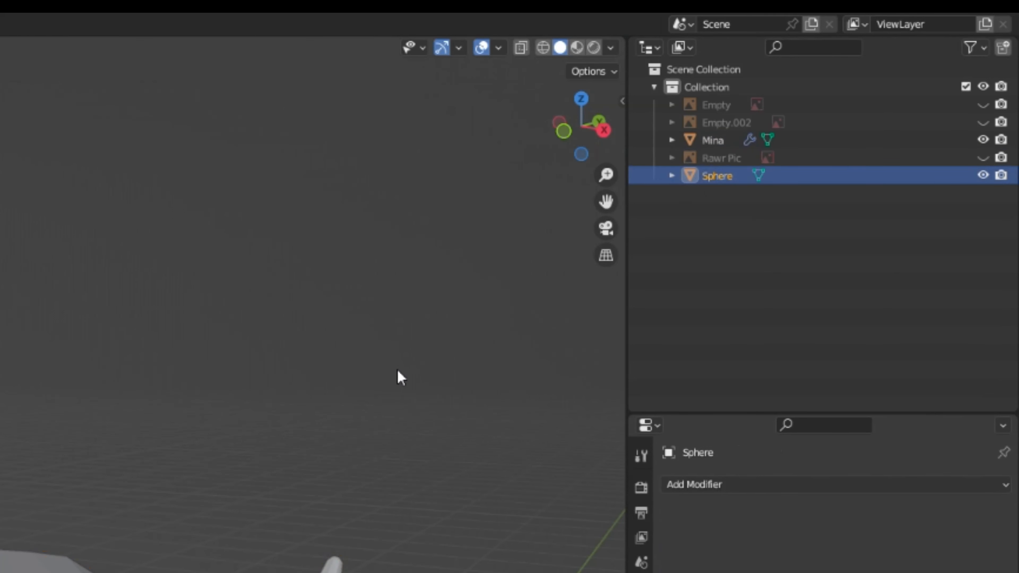
pyautogui.doubleClick(718, 177)
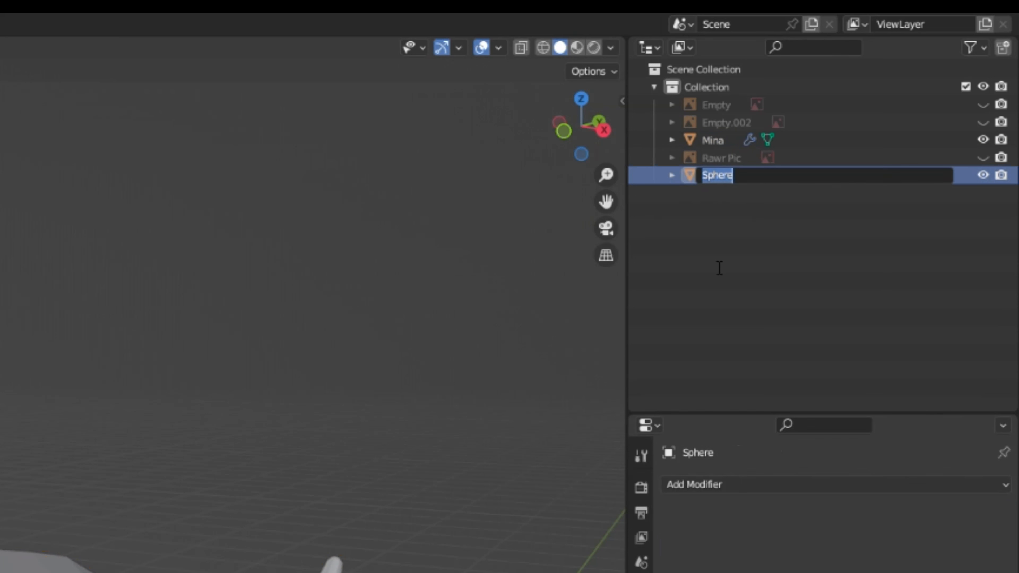
pyautogui.write('Eyeball')
pyautogui.press('Return')
pyautogui.click(565, 215)
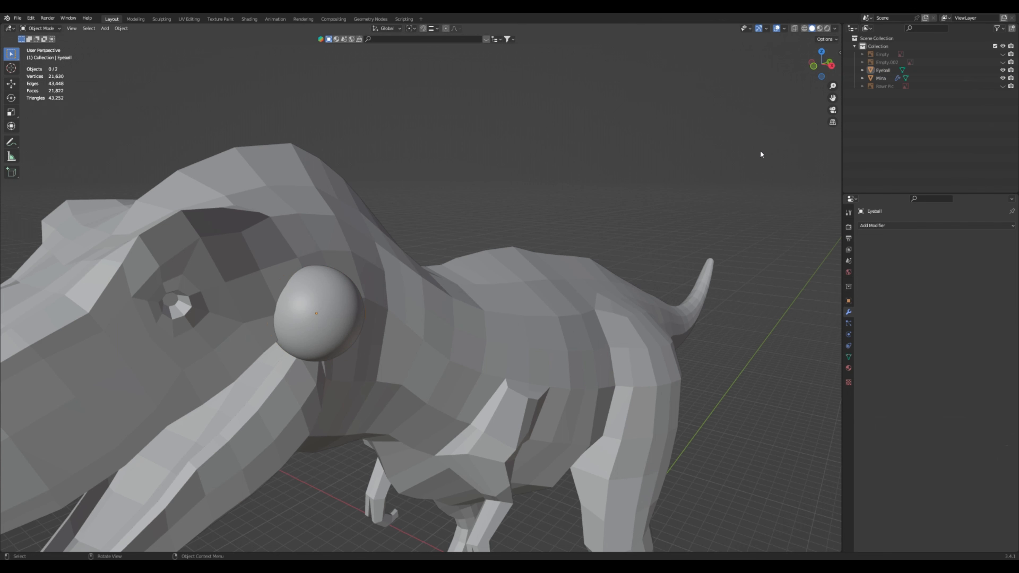
# Move the eyeball about 3 m forward along the negative Y axis so it sits below the eye socket
pyautogui.click(809, 68)
pyautogui.click(830, 66)
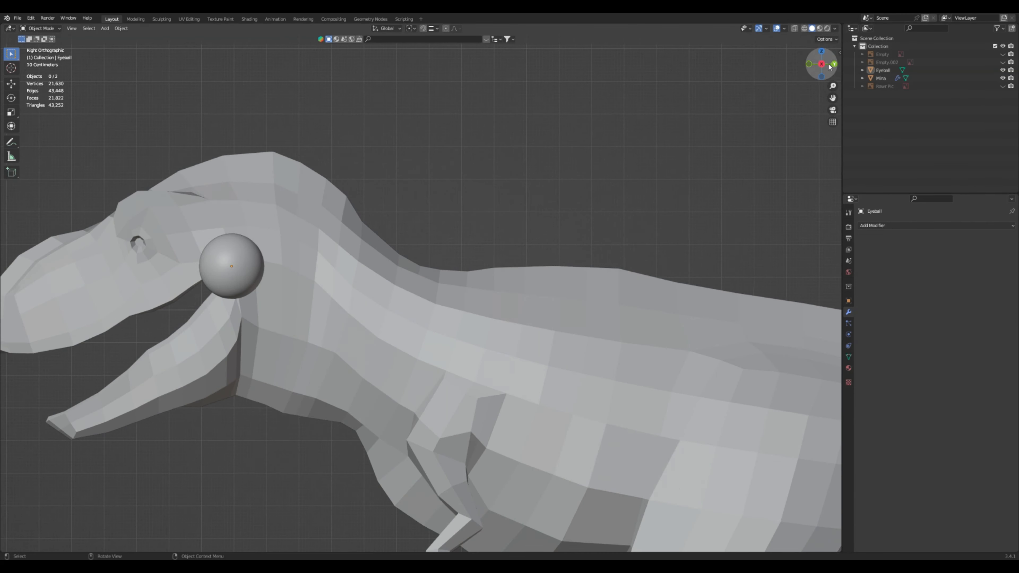
pyautogui.click(238, 260)
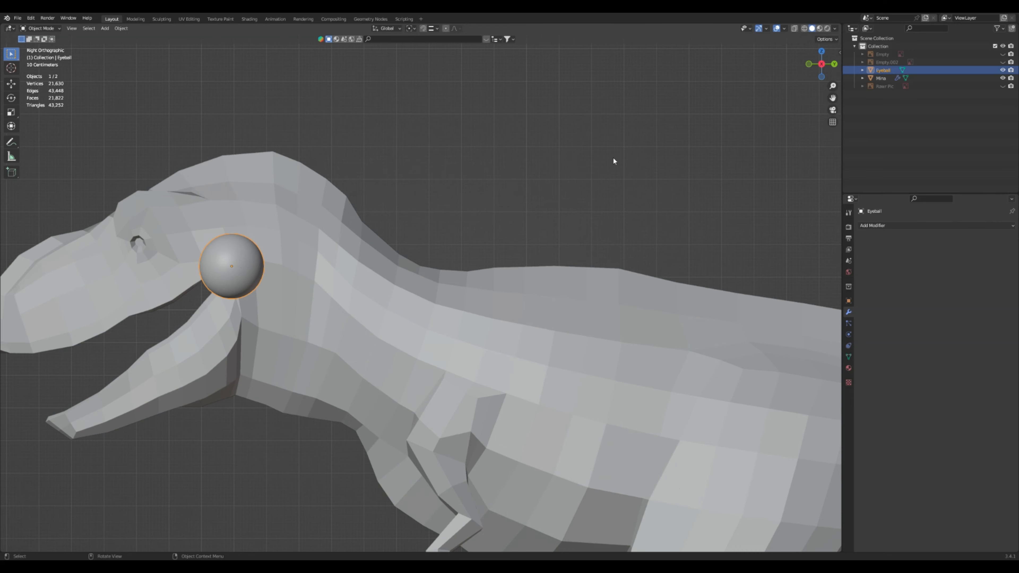
pyautogui.keyDown('shift'); pyautogui.moveTo(282, 249); pyautogui.dragTo(560, 267, button='middle'); pyautogui.keyUp('shift')
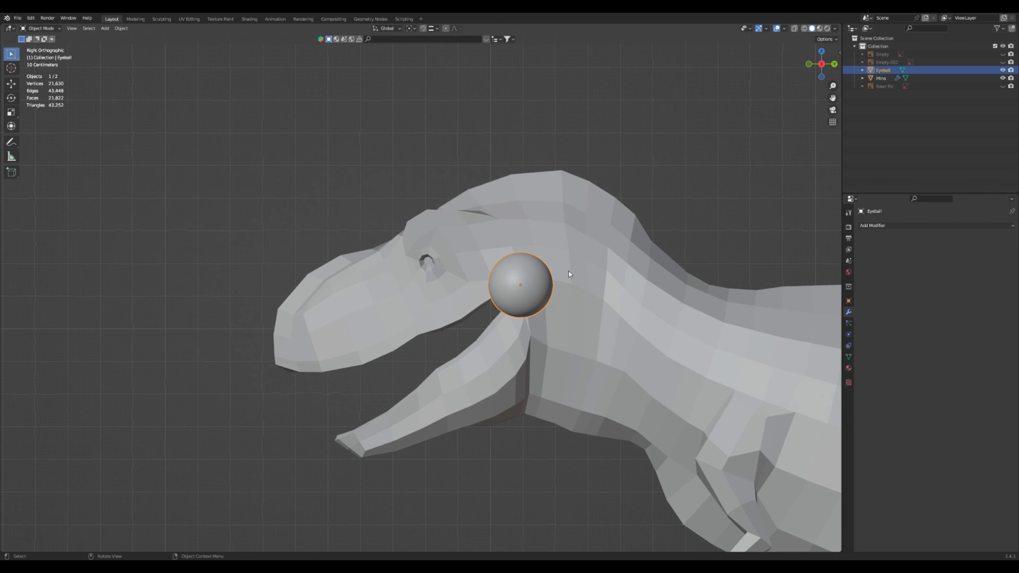
pyautogui.press('g')
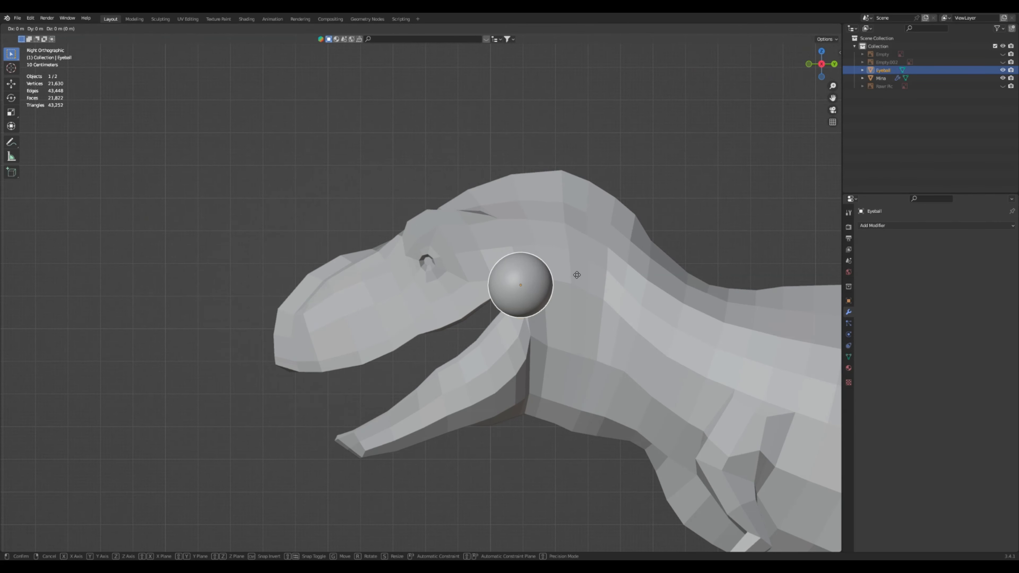
pyautogui.press('y')
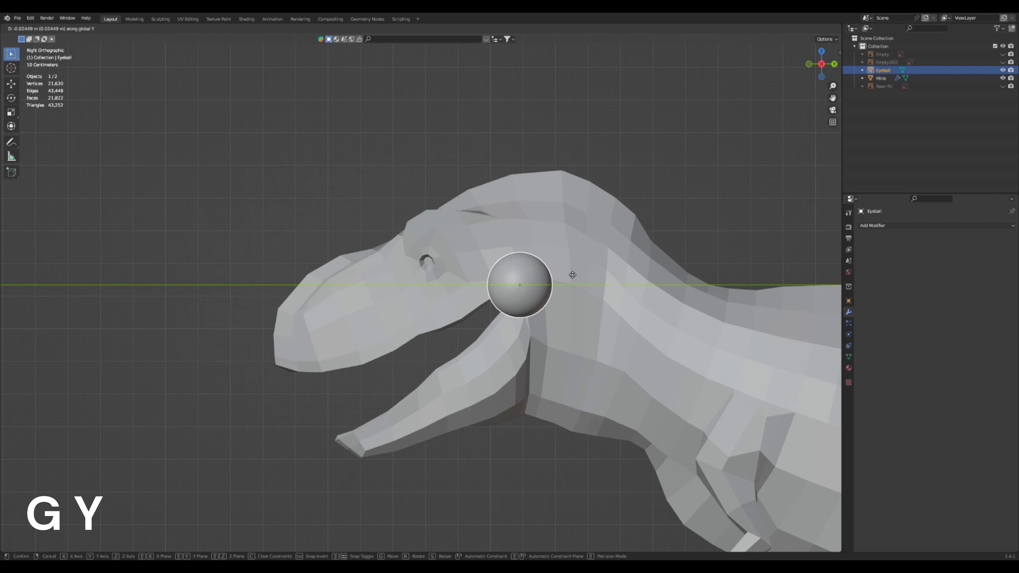
pyautogui.click(476, 274)
# Scale the eyeball to about 0.3 and raise it about 0.67 m along Z to the height of the eye socket
pyautogui.moveTo(529, 405); pyautogui.dragTo(561, 382, button='middle')
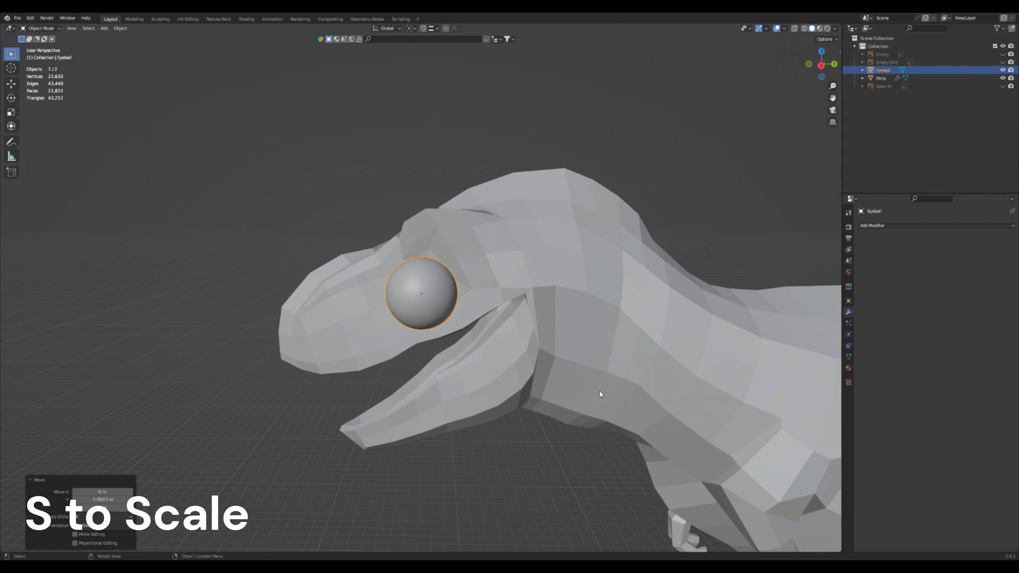
pyautogui.press('s')
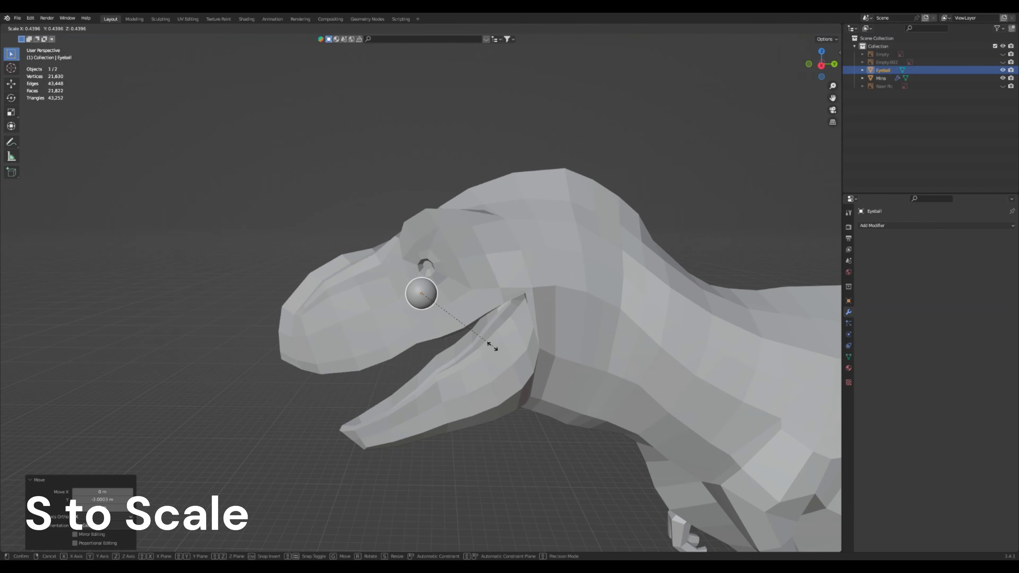
pyautogui.click(467, 338)
pyautogui.press('g')
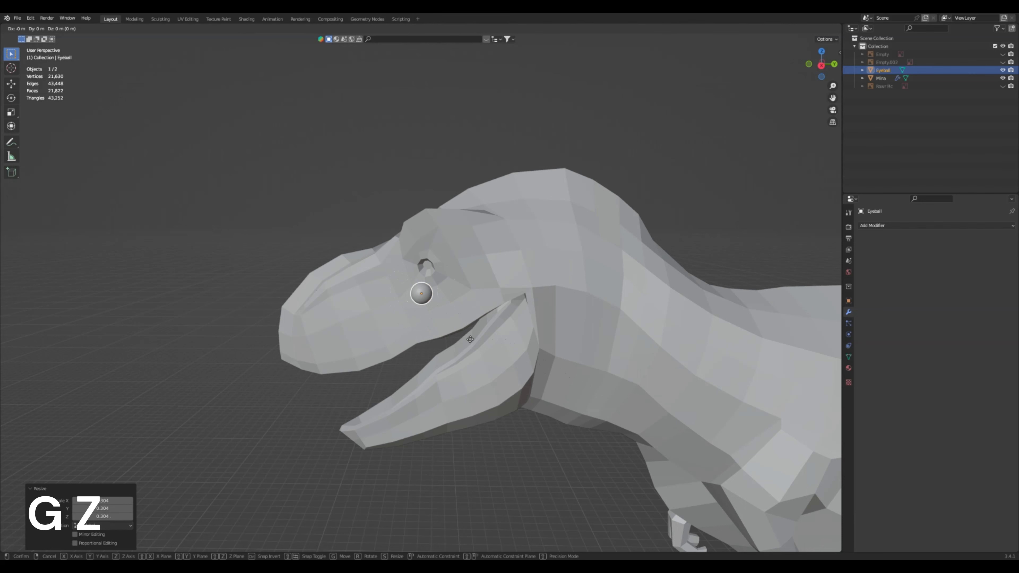
pyautogui.press('z')
pyautogui.click(471, 313)
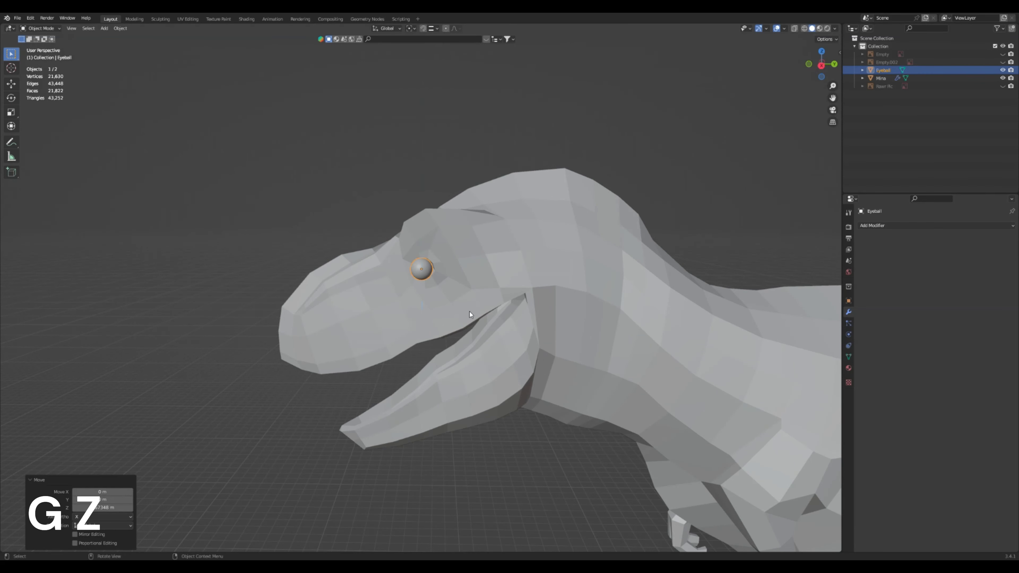
# Move the eyeball inward along X into the eye socket and deselect it
pyautogui.moveTo(470, 312); pyautogui.dragTo(622, 328, button='middle')
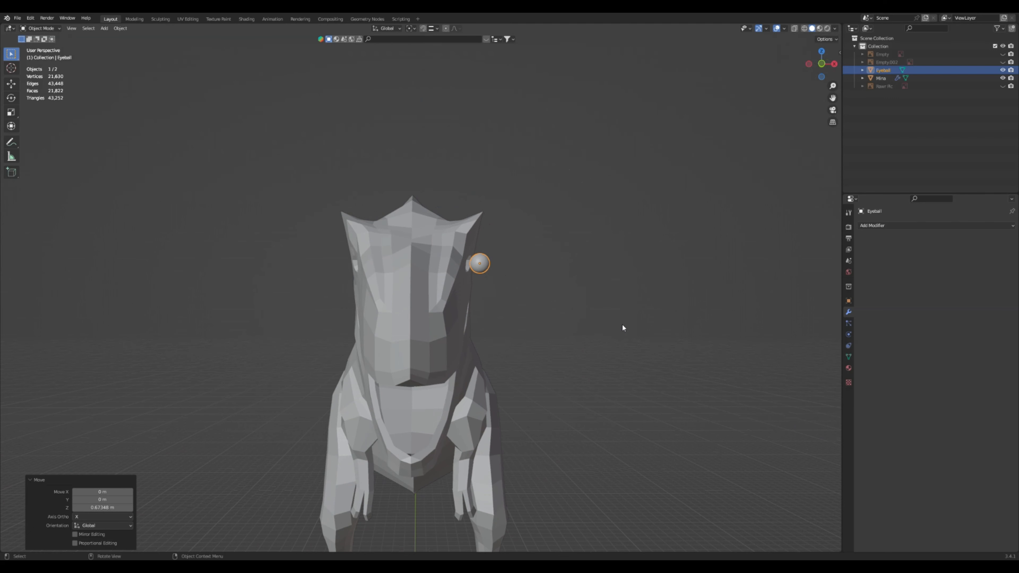
pyautogui.press('g')
pyautogui.press('x')
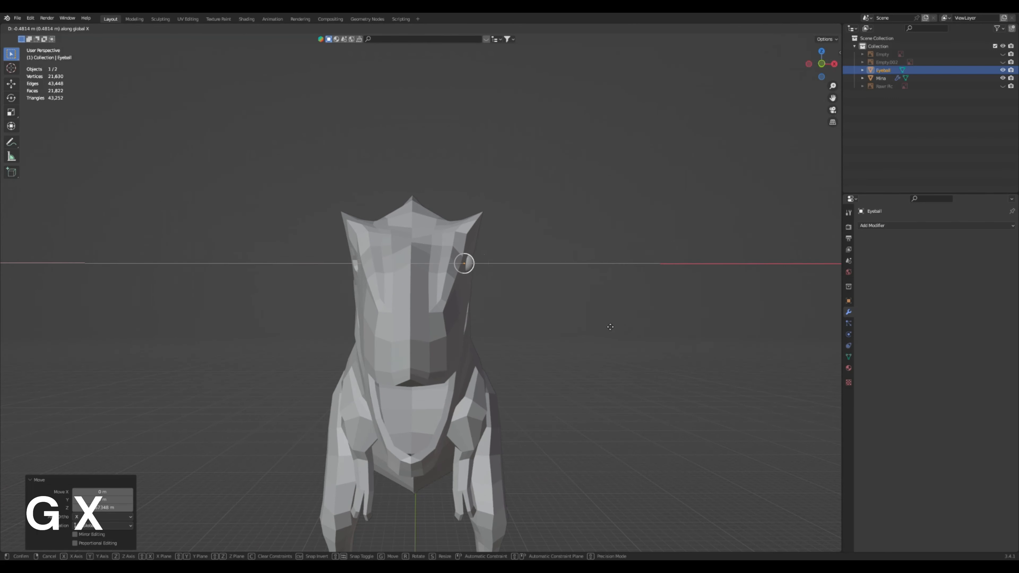
pyautogui.click(606, 323)
pyautogui.click(605, 322)
pyautogui.moveTo(605, 322); pyautogui.dragTo(512, 379, button='middle')
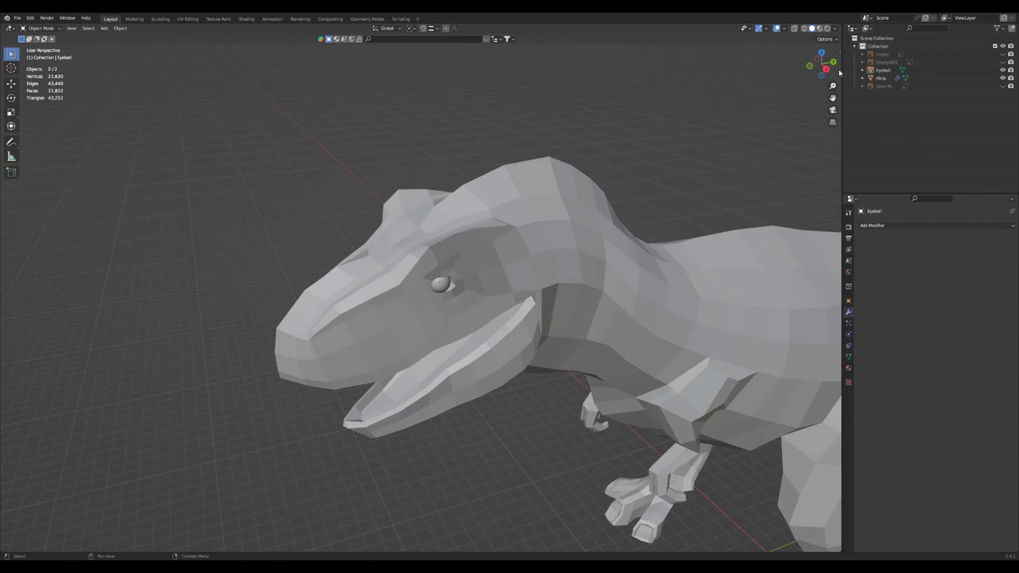
# Move the eyeball slightly back so it sits centred in the eye socket, and deselect it
pyautogui.scroll(4, 565, 260)
pyautogui.click(453, 273)
pyautogui.scroll(2, 473, 272)
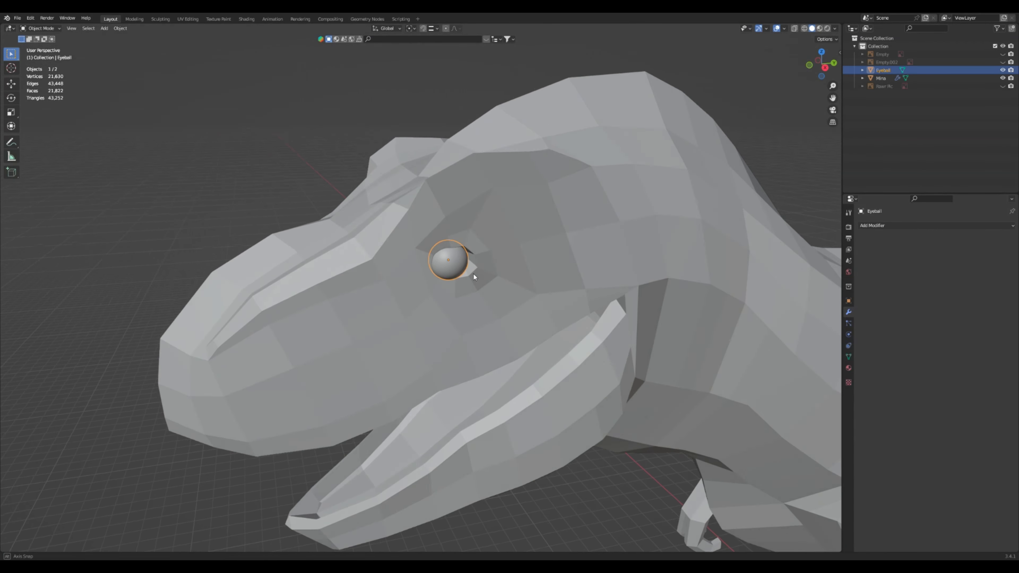
pyautogui.moveTo(473, 274); pyautogui.dragTo(466, 275, button='middle')
pyautogui.press('g')
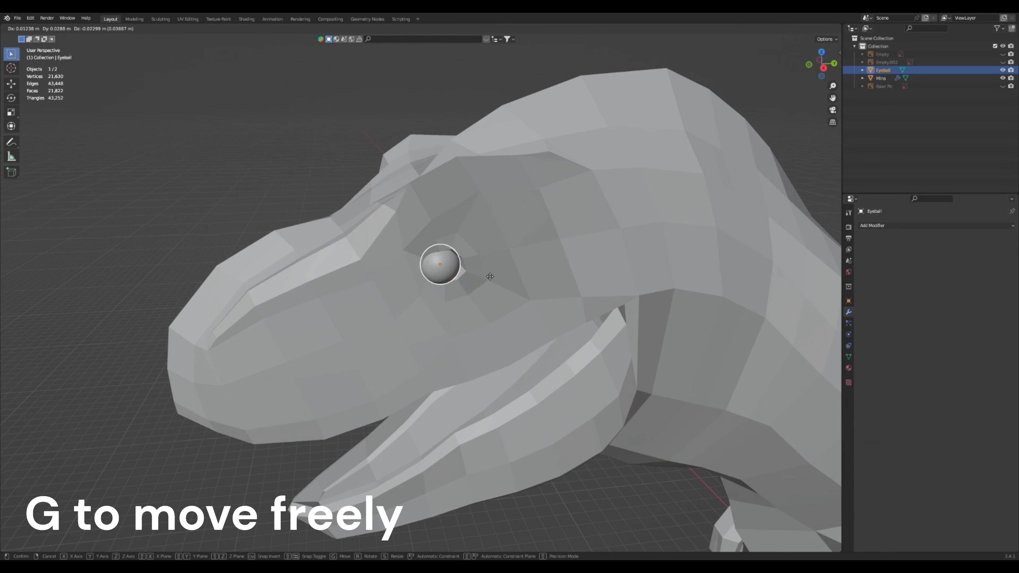
pyautogui.click(498, 273)
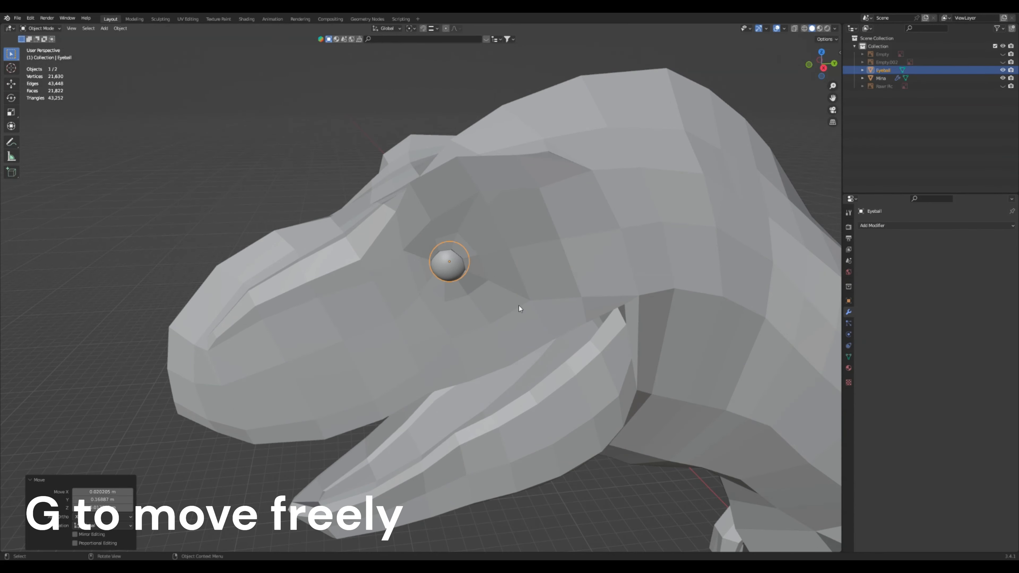
pyautogui.click(519, 306)
# Scale the eyeball up by about 1.08 to fill the eye socket, and deselect it
pyautogui.scroll(-2, 510, 353)
pyautogui.moveTo(508, 371); pyautogui.dragTo(561, 336, button='middle')
pyautogui.click(484, 259)
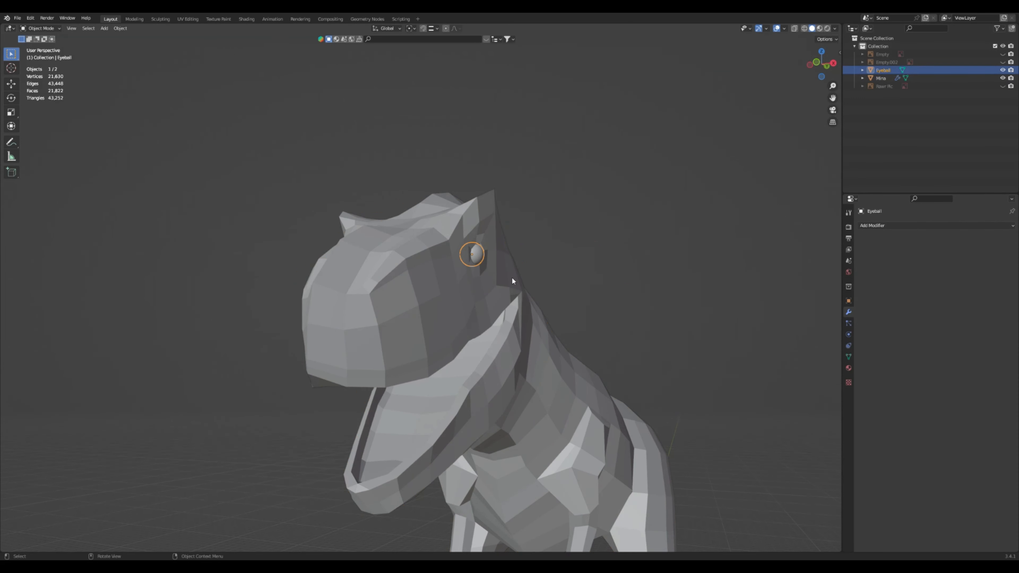
pyautogui.press('s')
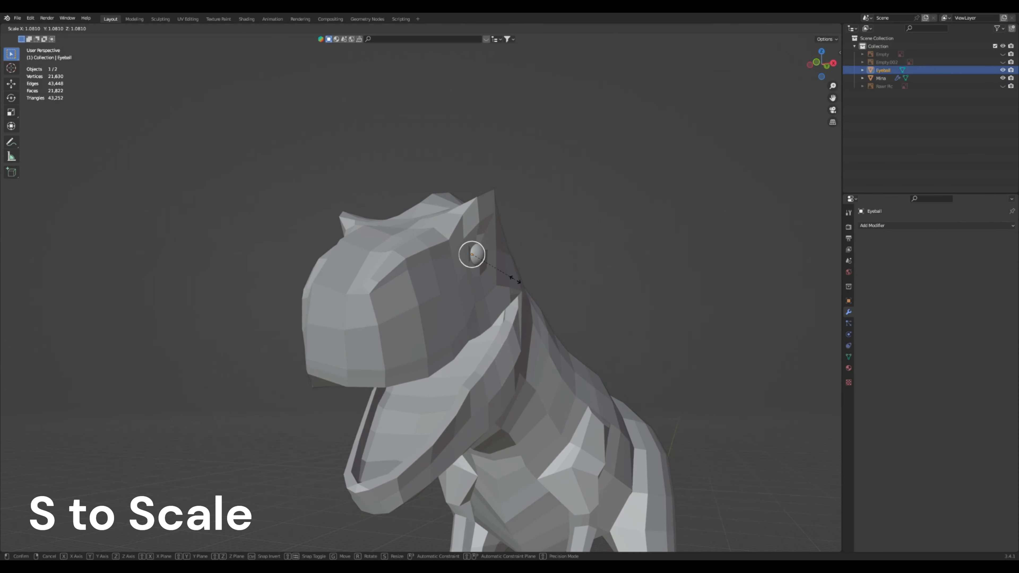
pyautogui.click(515, 280)
pyautogui.click(597, 304)
pyautogui.moveTo(598, 304); pyautogui.dragTo(519, 323, button='middle')
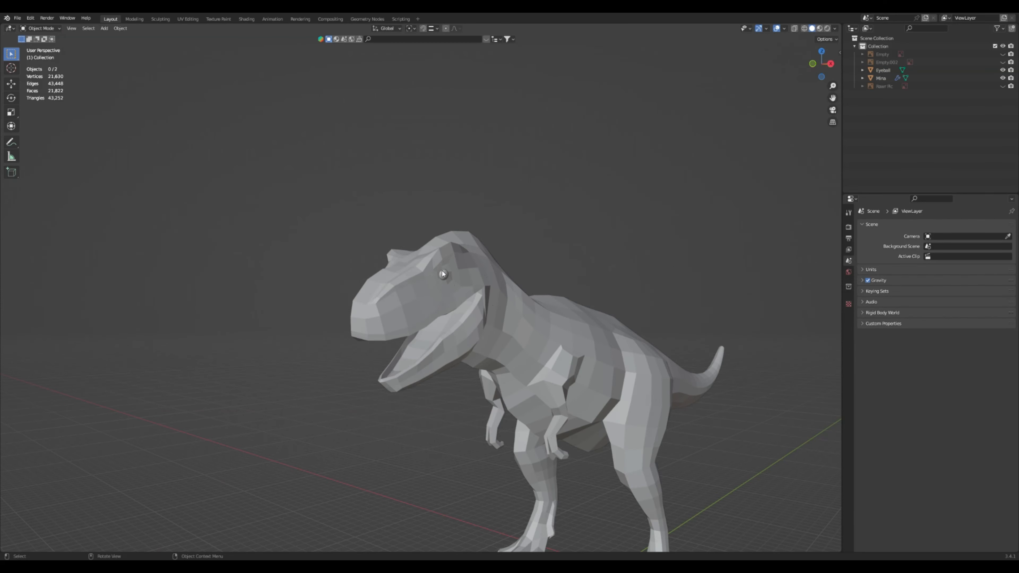
# Add a Mirror modifier on the X axis to the eyeball and check it around the head
pyautogui.click(443, 274)
pyautogui.moveTo(451, 314); pyautogui.dragTo(485, 316, button='middle')
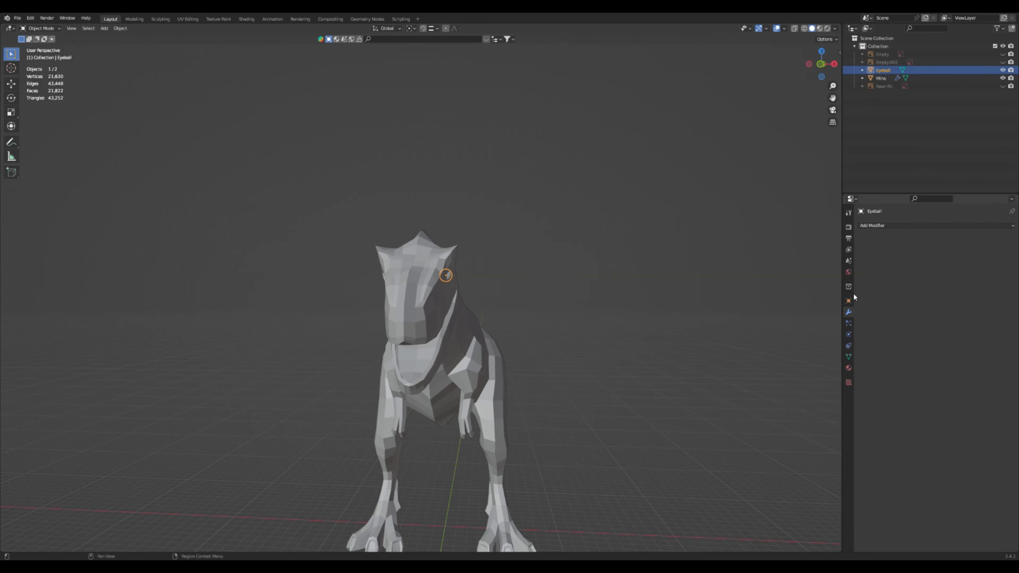
pyautogui.click(883, 226)
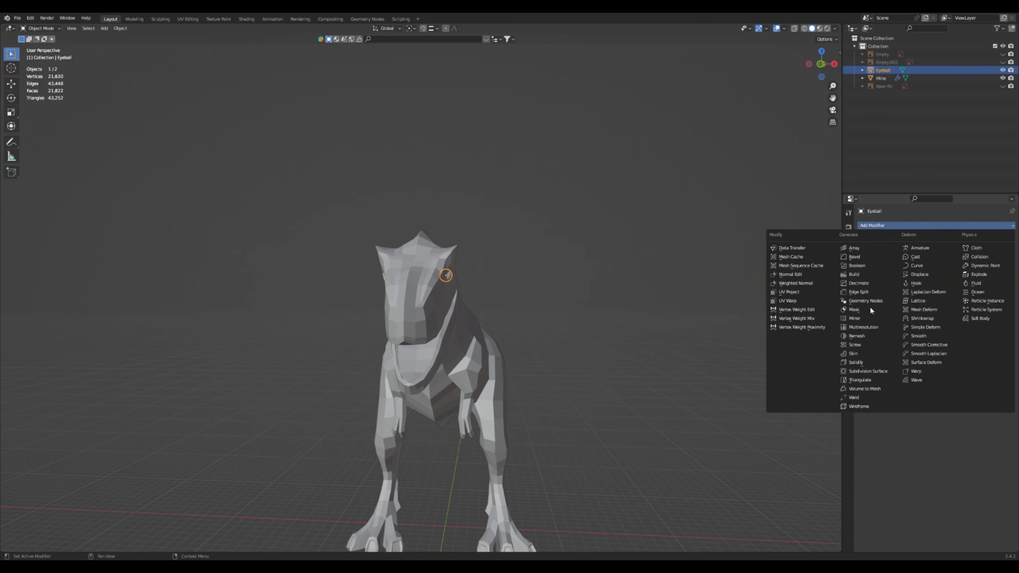
pyautogui.click(858, 320)
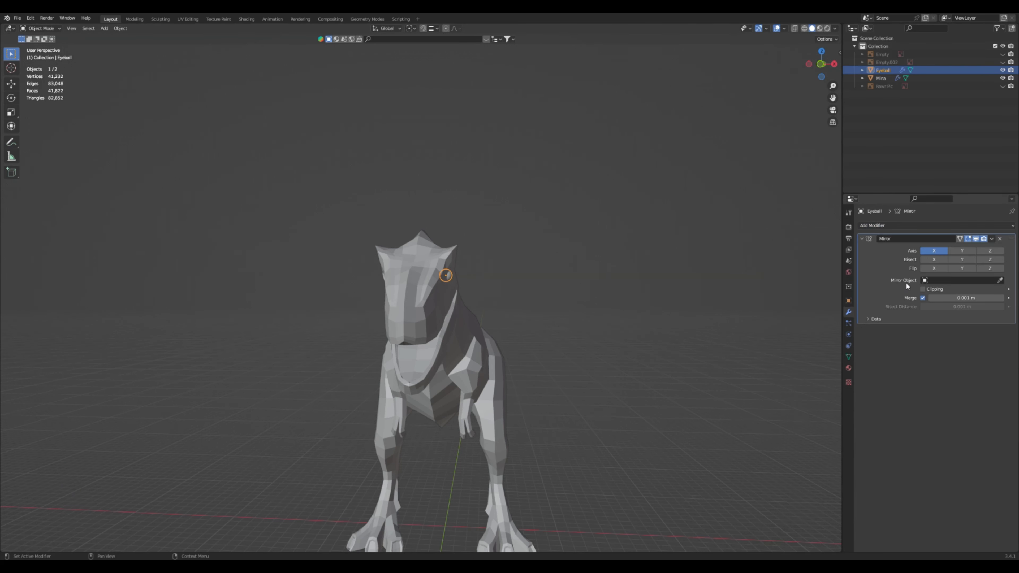
pyautogui.moveTo(562, 289); pyautogui.dragTo(579, 291, button='middle')
pyautogui.scroll(8, 454, 288)
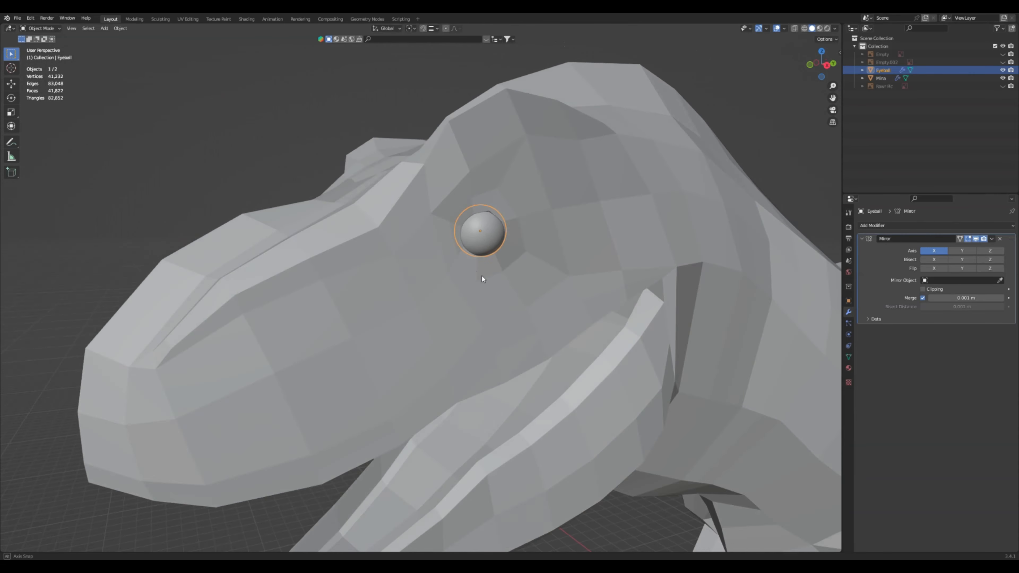
pyautogui.moveTo(482, 275); pyautogui.dragTo(544, 270, button='middle')
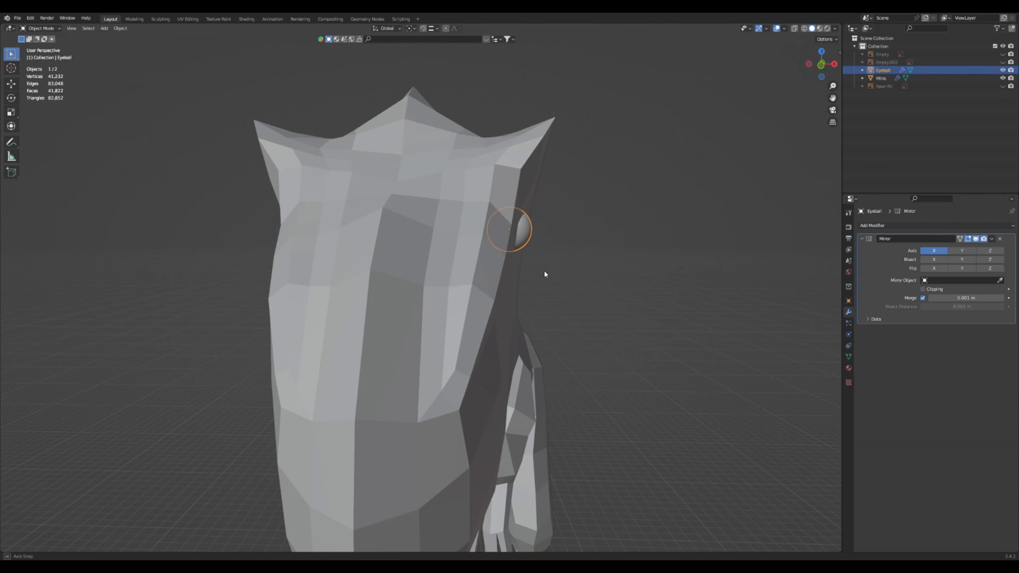
pyautogui.scroll(-6, 544, 270)
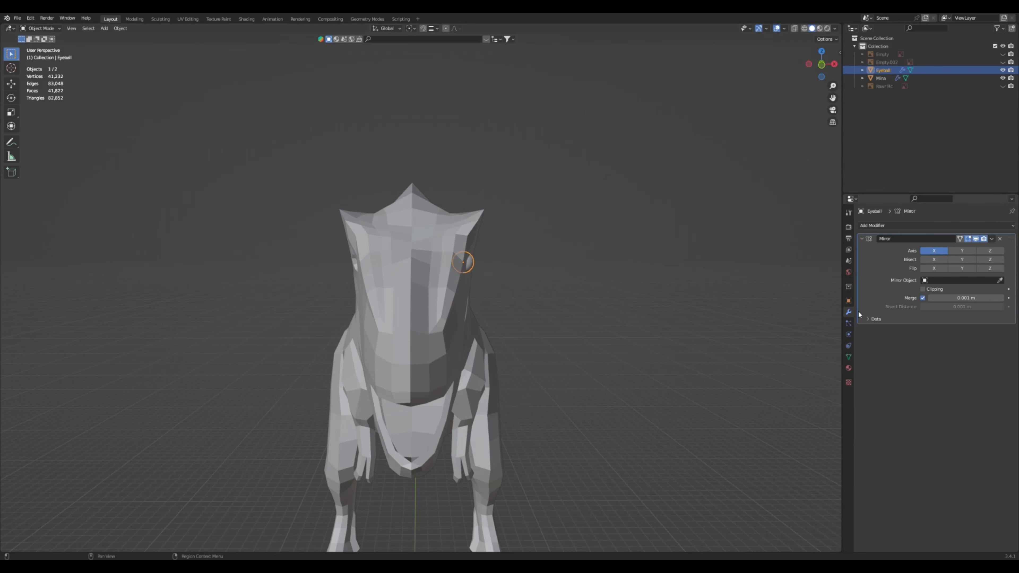
# Set the eyeball's mirror object to Mina and clear the selection
pyautogui.click(999, 280)
pyautogui.click(413, 251)
pyautogui.hotkey('alt', 'a')
pyautogui.moveTo(561, 301); pyautogui.dragTo(520, 300, button='middle')
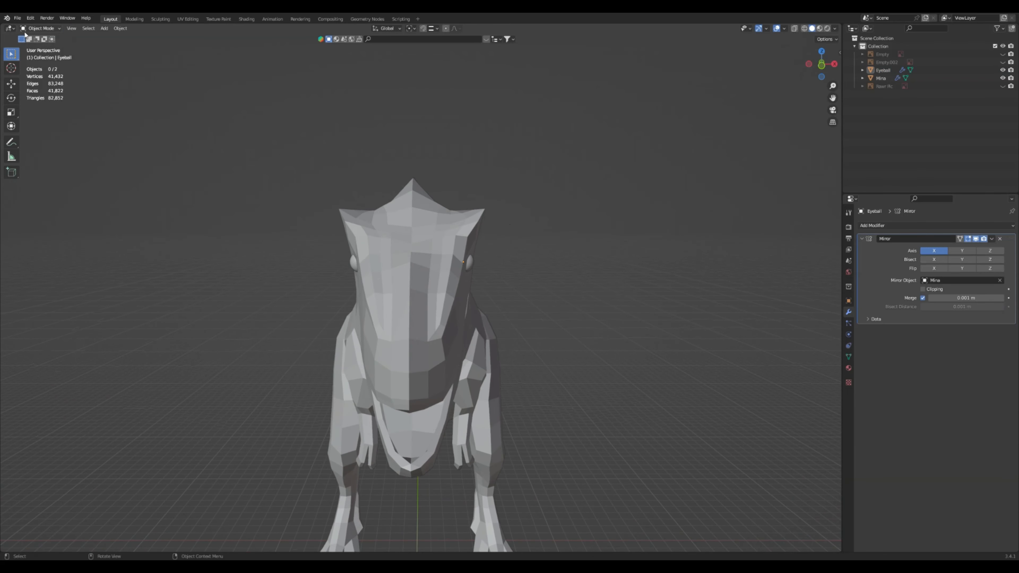
# Try moving the eyeball sideways away from the head to test the mirroring, and deselect it
pyautogui.click(473, 264)
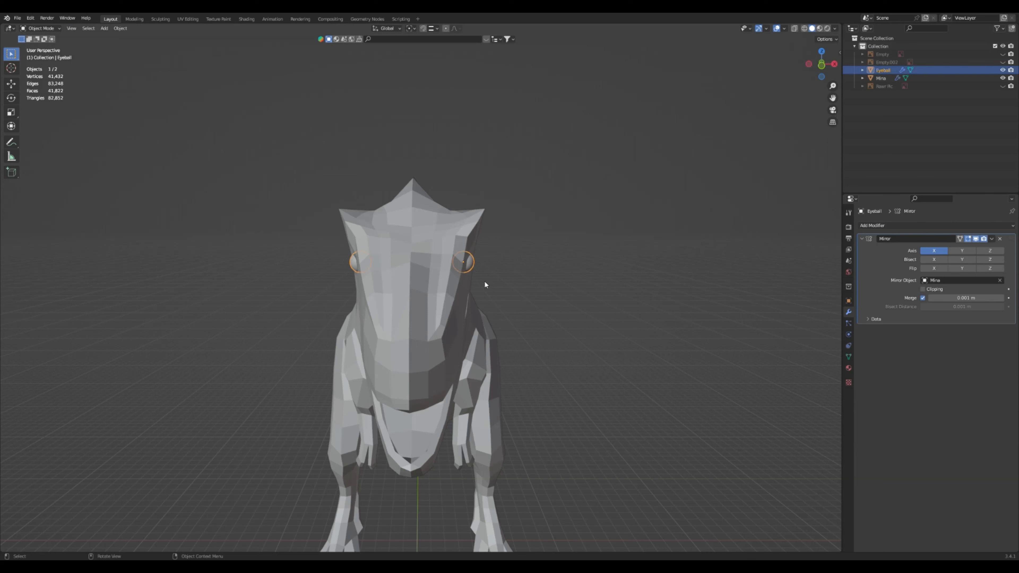
pyautogui.press('g')
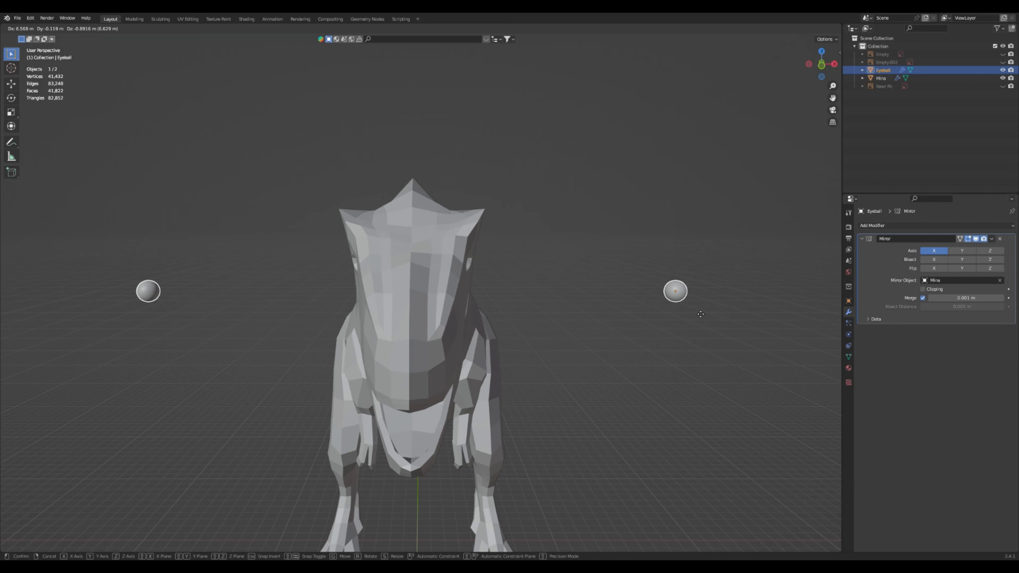
pyautogui.rightClick(614, 289)
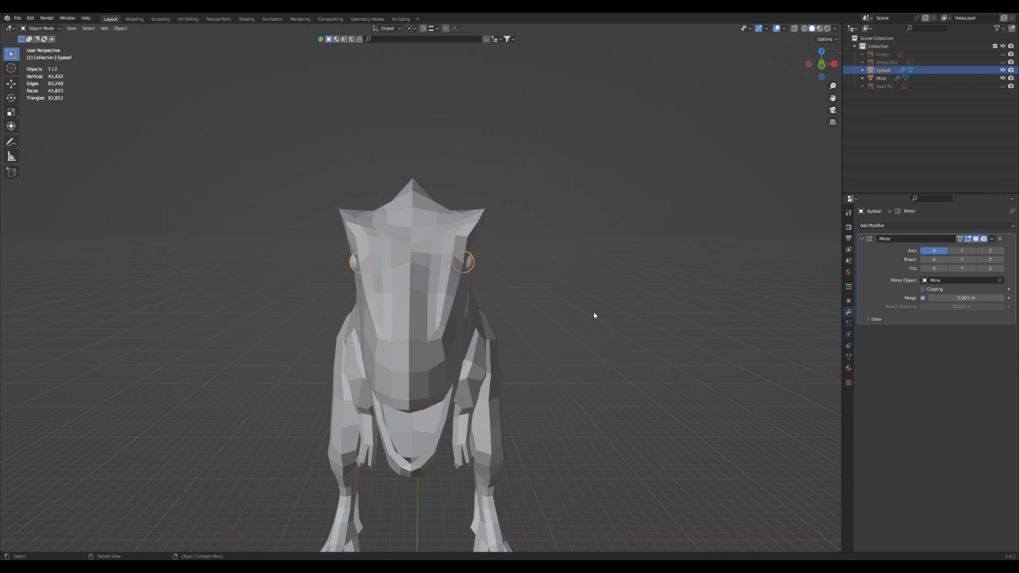
pyautogui.click(592, 312)
# Enter Edit Mode on the Mina mesh and switch to the right orthographic view
pyautogui.moveTo(557, 260); pyautogui.dragTo(485, 254, button='middle')
pyautogui.scroll(3, 485, 253)
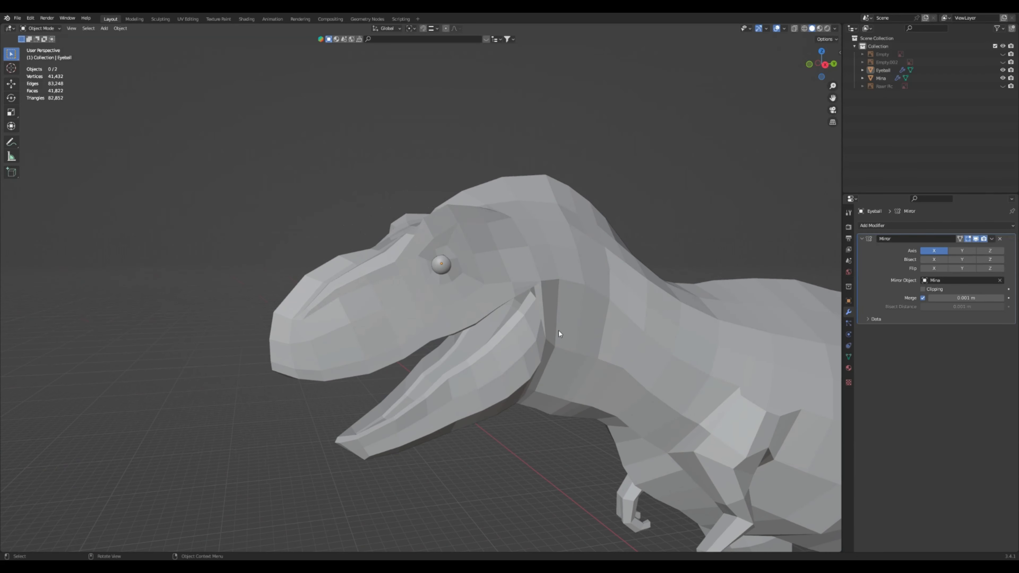
pyautogui.click(581, 268)
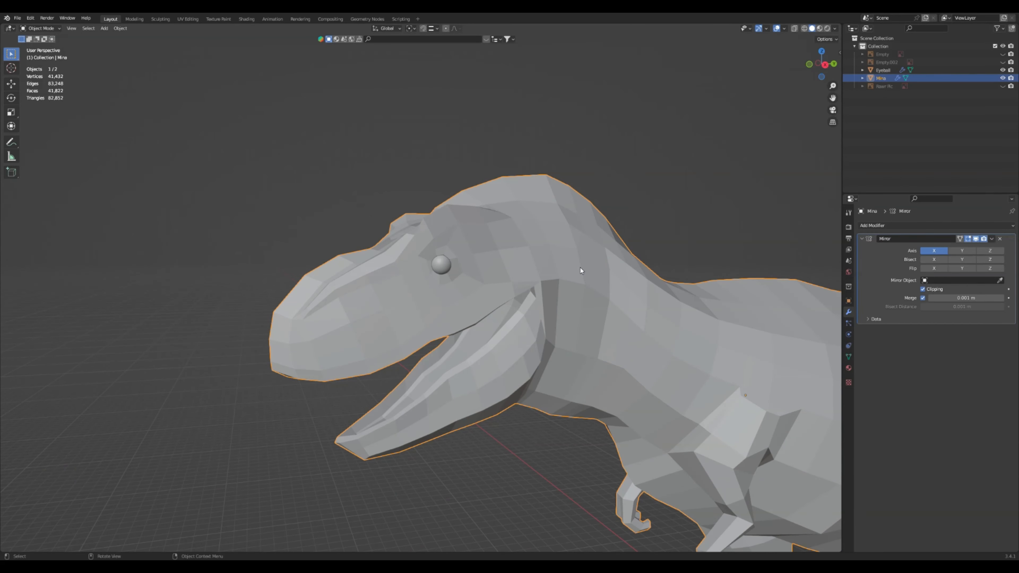
pyautogui.click(40, 28)
pyautogui.click(38, 46)
pyautogui.scroll(-2, 627, 342)
pyautogui.moveTo(627, 342); pyautogui.dragTo(607, 328, button='middle')
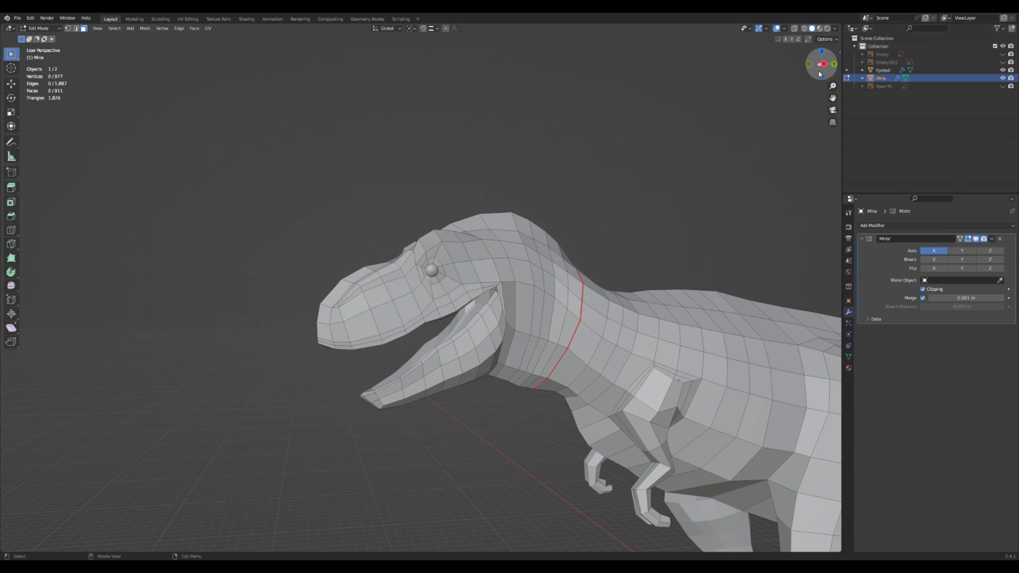
pyautogui.click(823, 64)
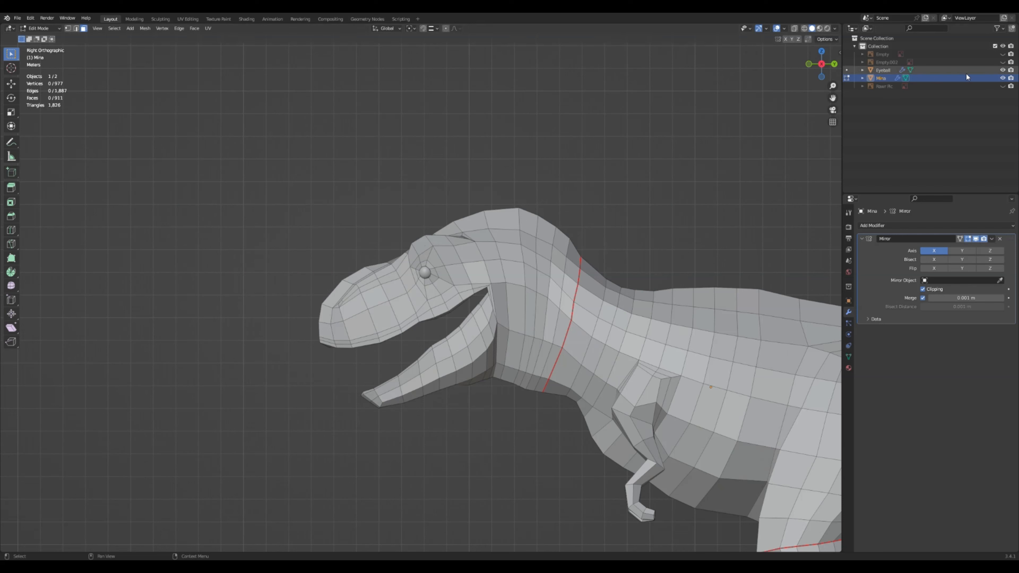
# Toggle the hidden reference images to find the open-mouthed T-rex head picture and leave that one shown
pyautogui.click(1002, 62)
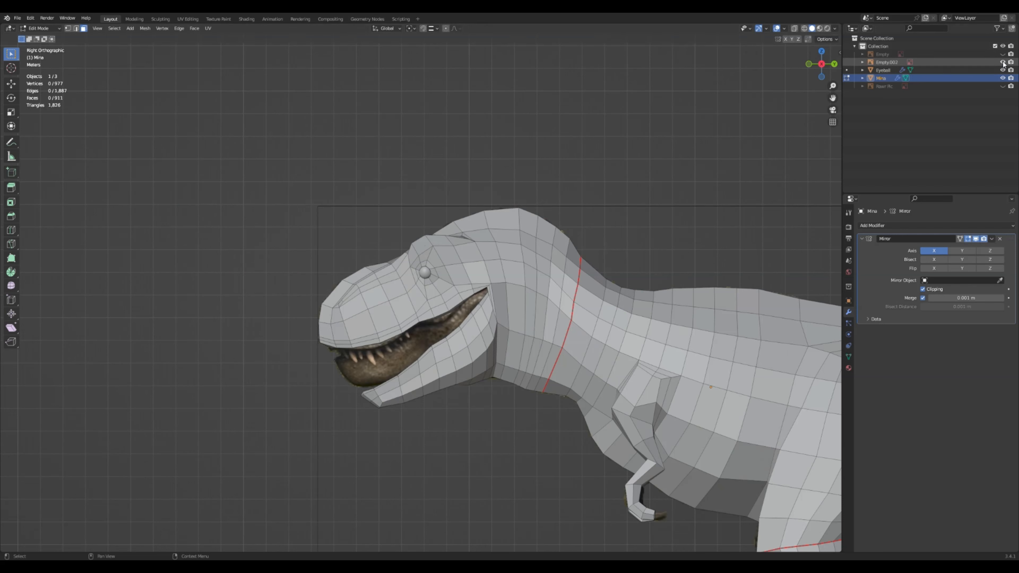
pyautogui.click(1002, 62)
pyautogui.click(1002, 54)
pyautogui.click(1002, 54)
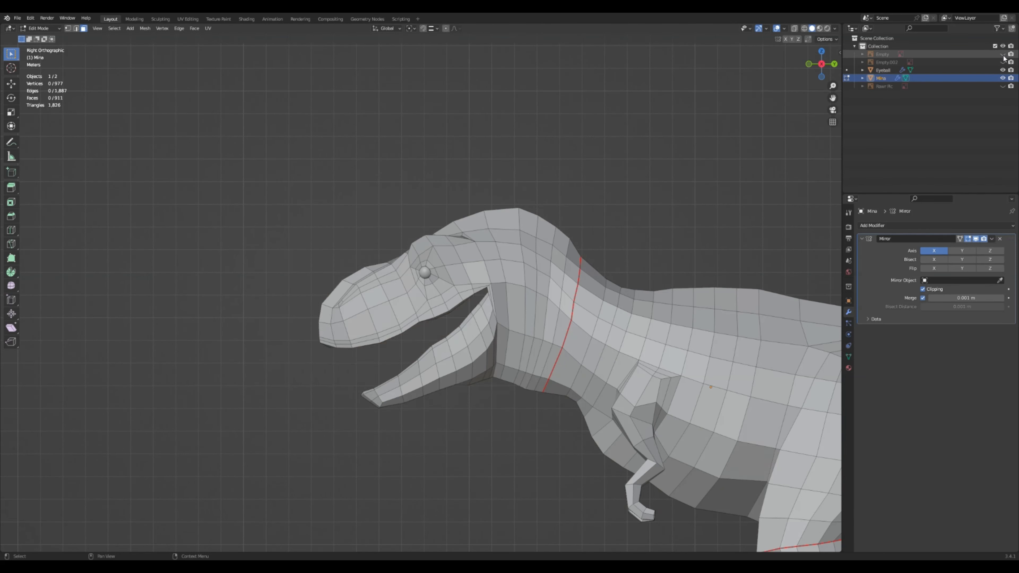
pyautogui.click(1002, 86)
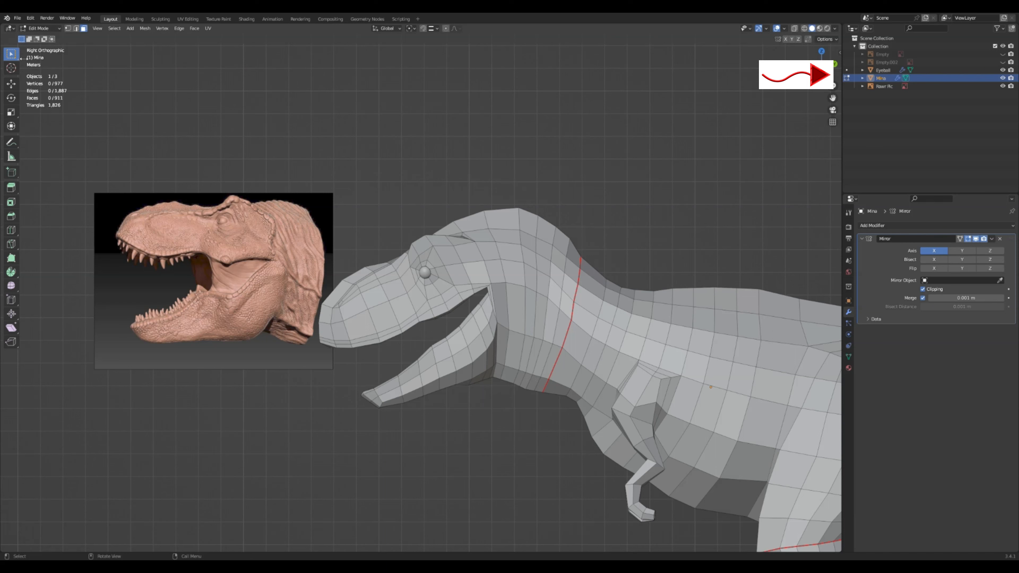
# Return to Object Mode and move the head reference picture about 9.17 m along Y and 1.52 m down over Mina's head
pyautogui.click(40, 28)
pyautogui.click(38, 35)
pyautogui.click(153, 220)
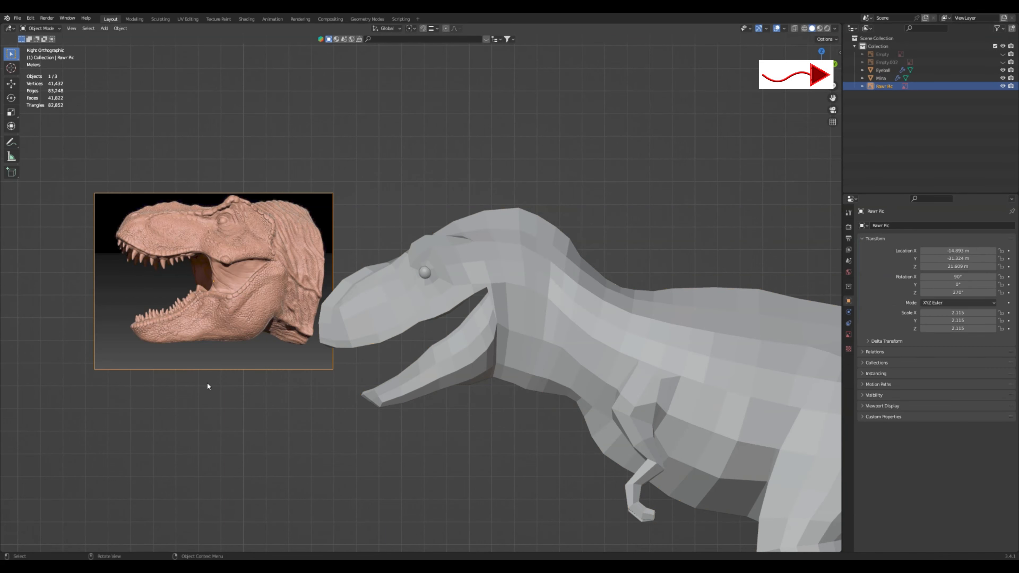
pyautogui.press('g')
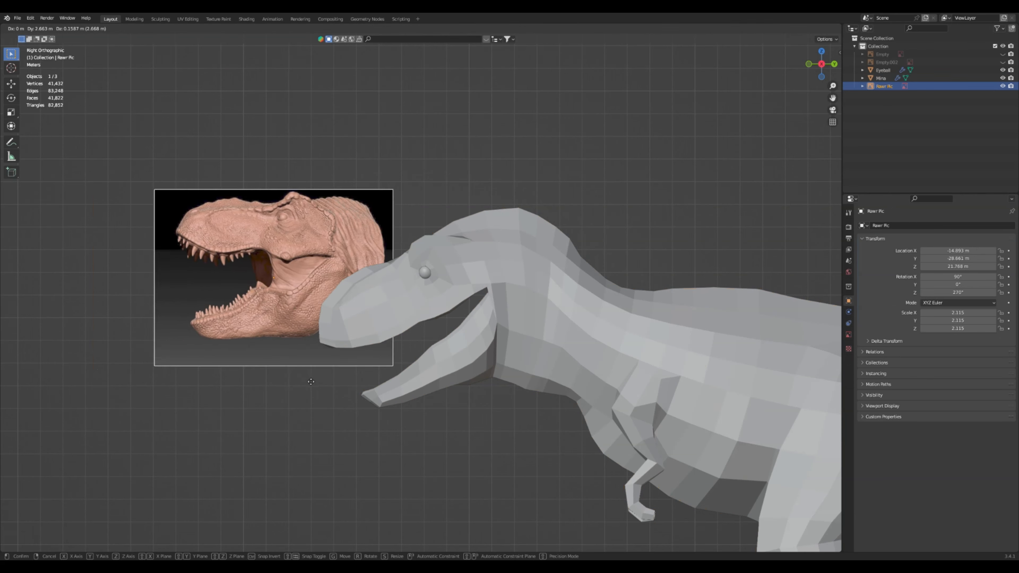
pyautogui.click(456, 420)
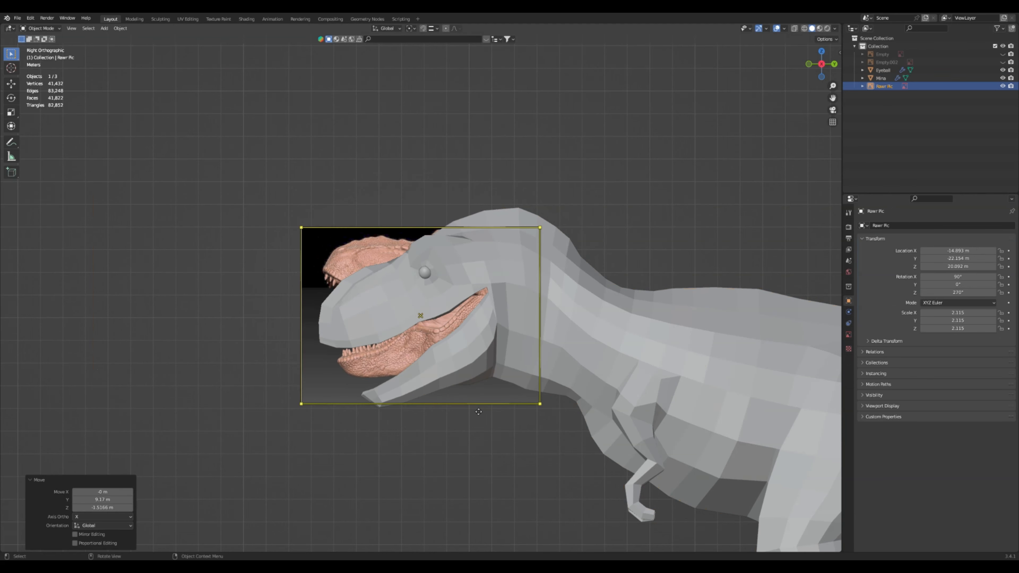
# Turn on X-ray display and rotate the head reference picture to about 27.2° on Y to match Mina's head tilt
pyautogui.click(621, 335)
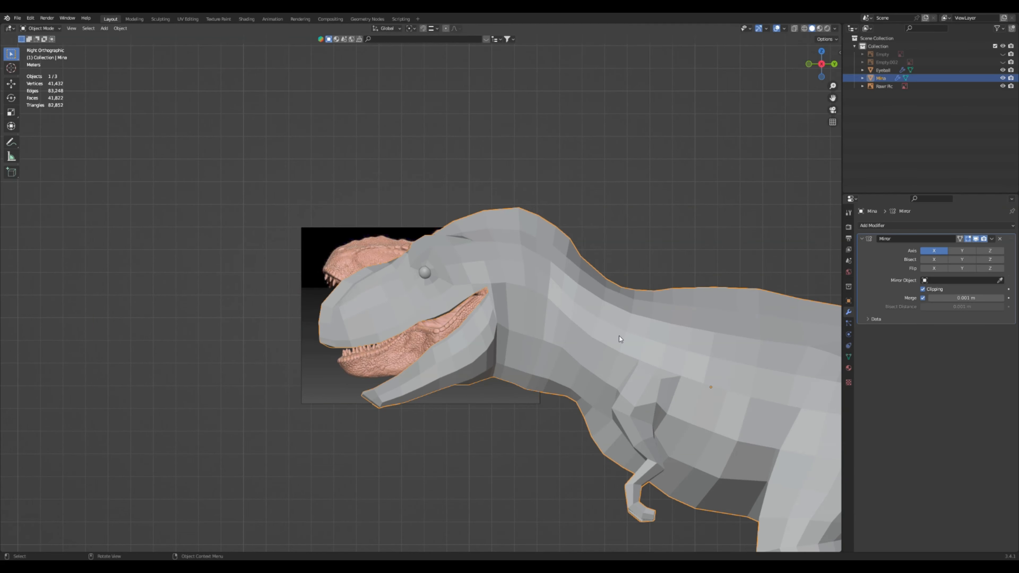
pyautogui.click(794, 29)
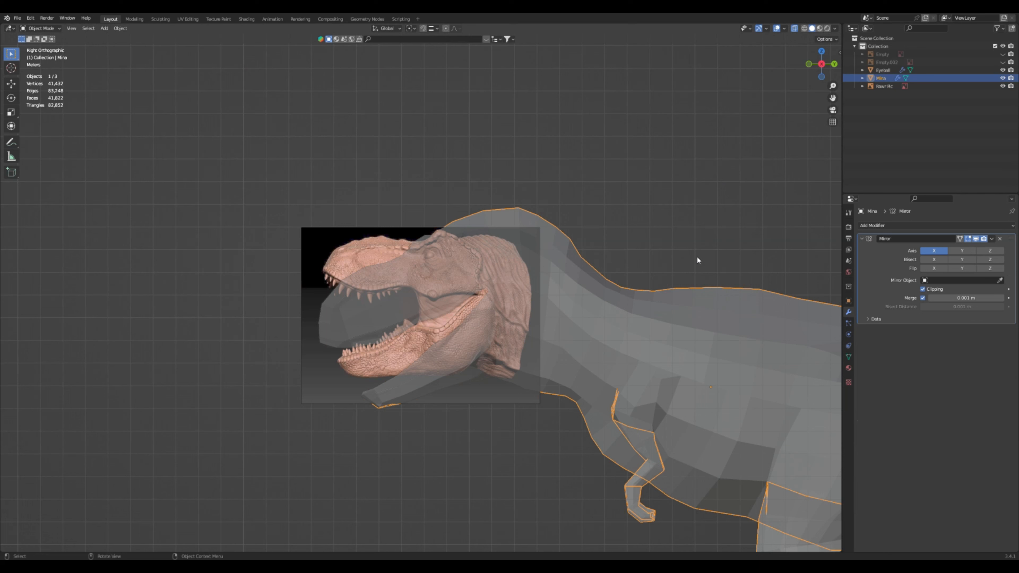
pyautogui.click(353, 359)
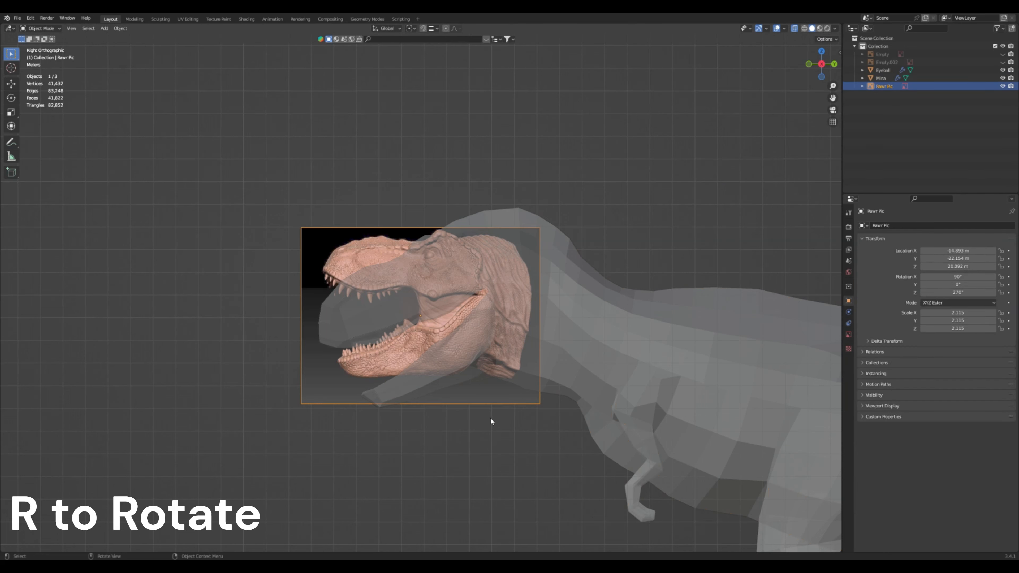
pyautogui.press('r')
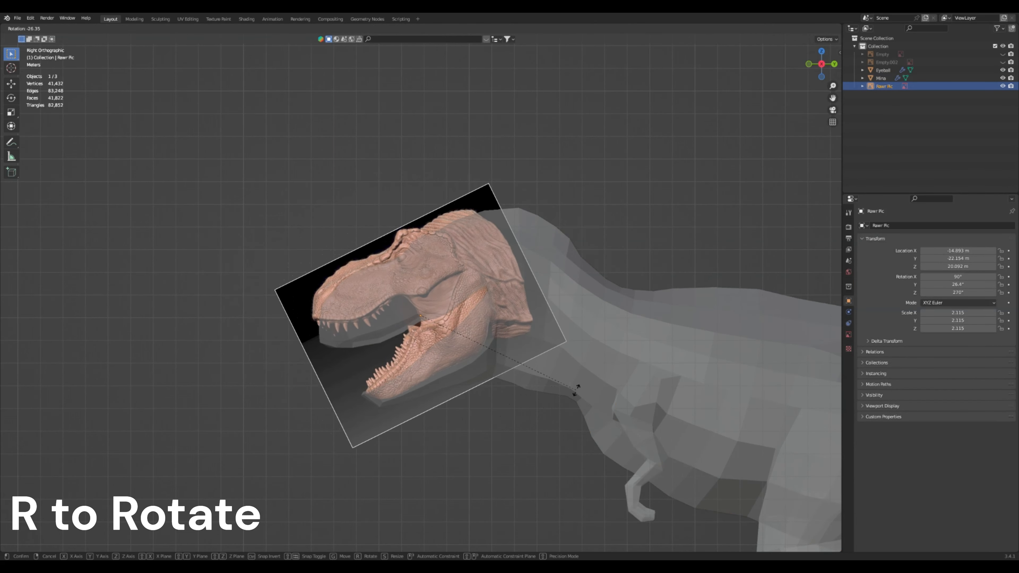
pyautogui.click(576, 393)
# Scale the head reference picture by about 1.27 and reposition it so its upper jaw lines up with Mina's snout
pyautogui.press('g')
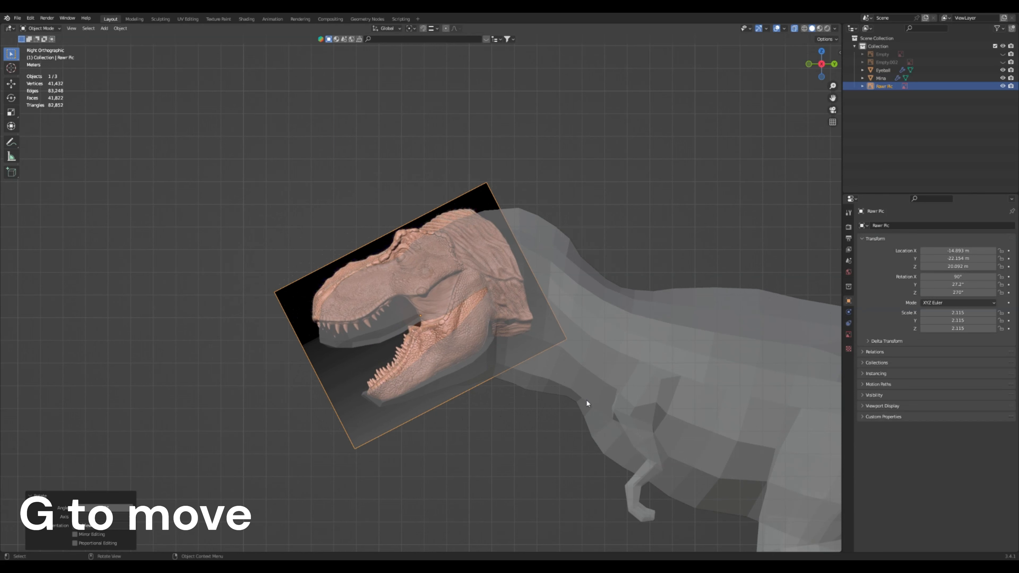
pyautogui.click(605, 414)
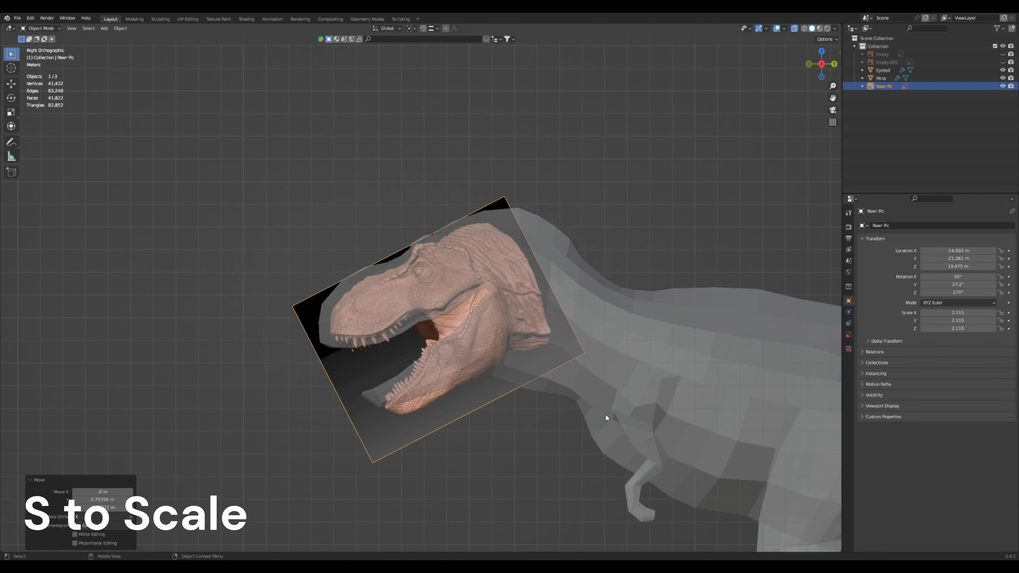
pyautogui.press('s')
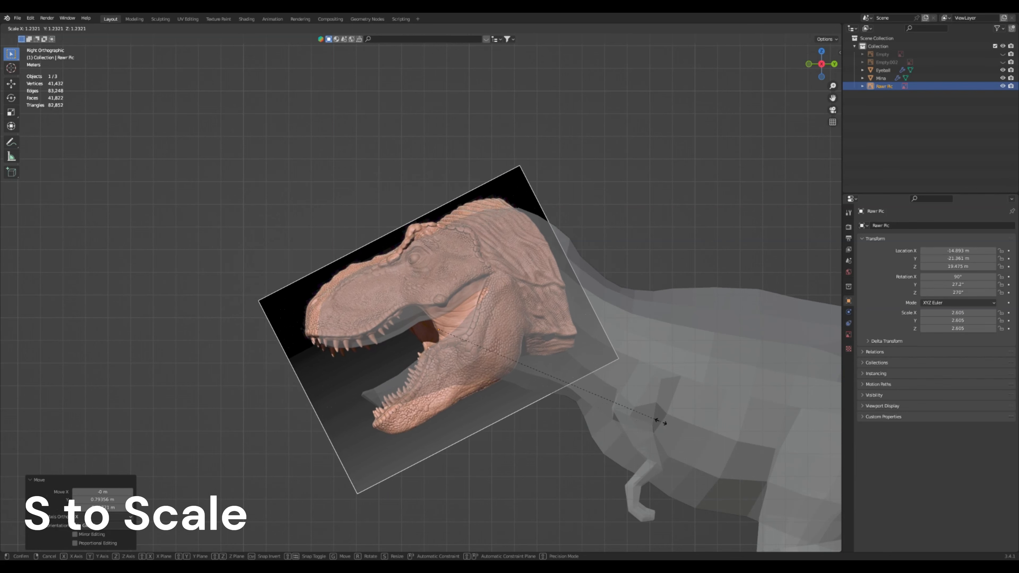
pyautogui.click(666, 421)
pyautogui.press('g')
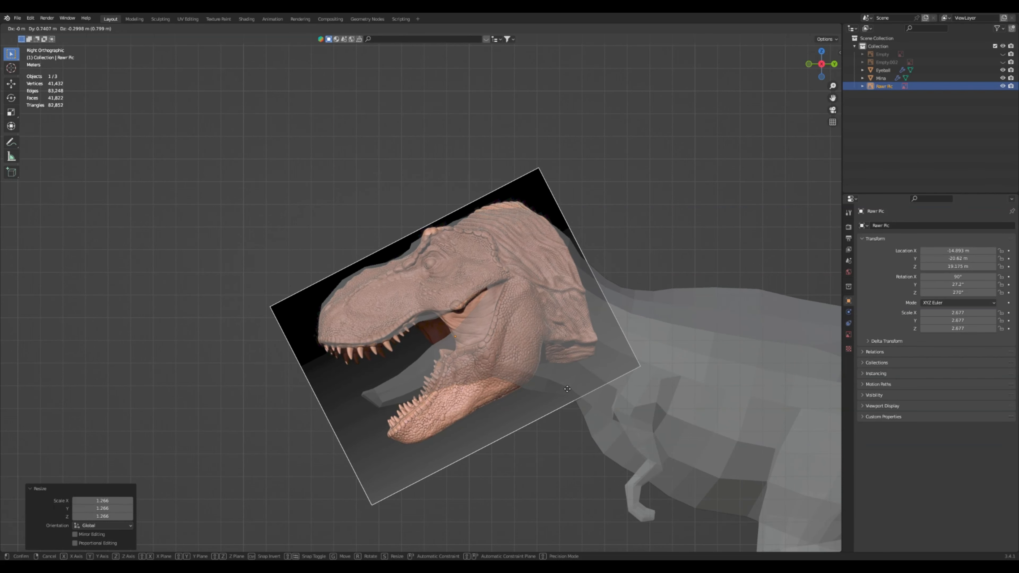
pyautogui.click(566, 391)
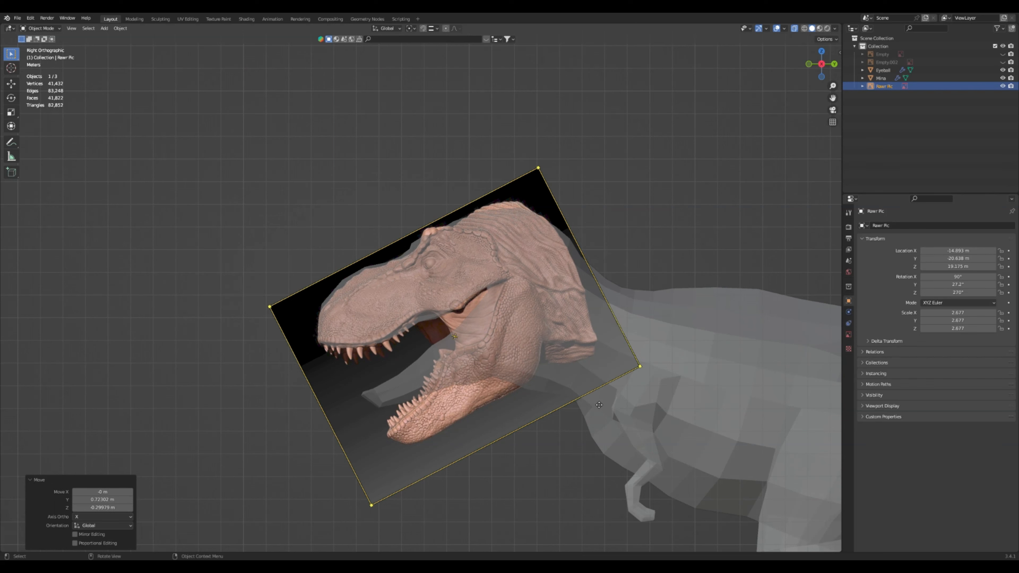
# Scale the head reference picture by about 0.921 and move it about 0.41 m along negative Y and 0.12 m up
pyautogui.press('s')
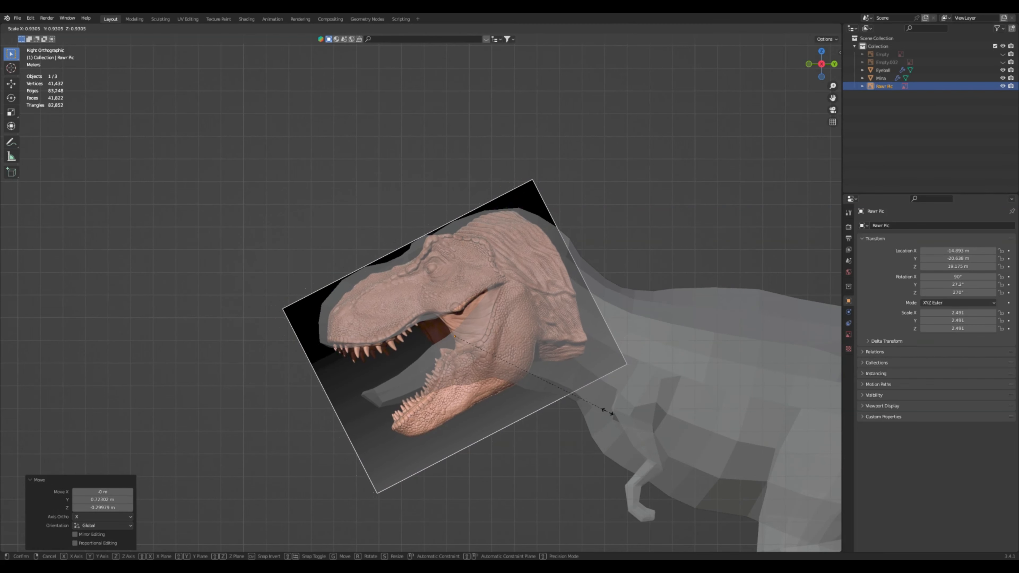
pyautogui.click(605, 410)
pyautogui.press('g')
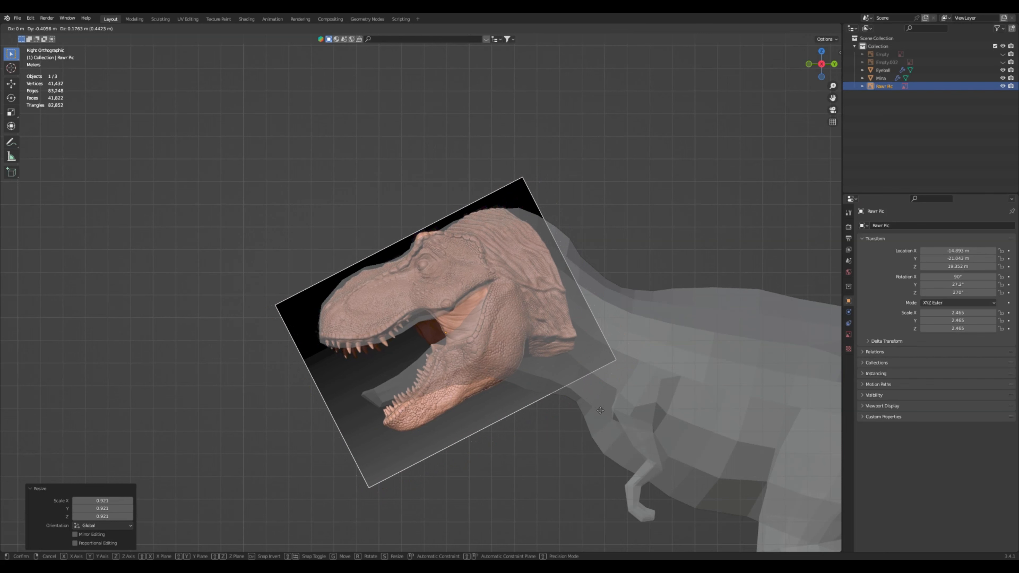
pyautogui.click(599, 411)
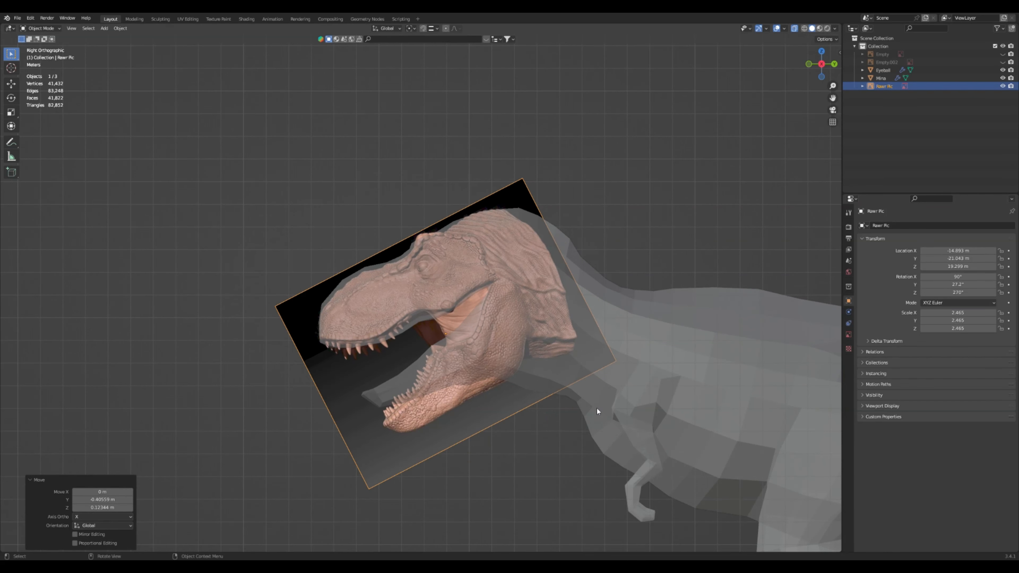
# Scale the head reference picture by about 1.041, shift it about 0.19 m along Y over Mina's head, and deselect it
pyautogui.press('s')
pyautogui.click(605, 412)
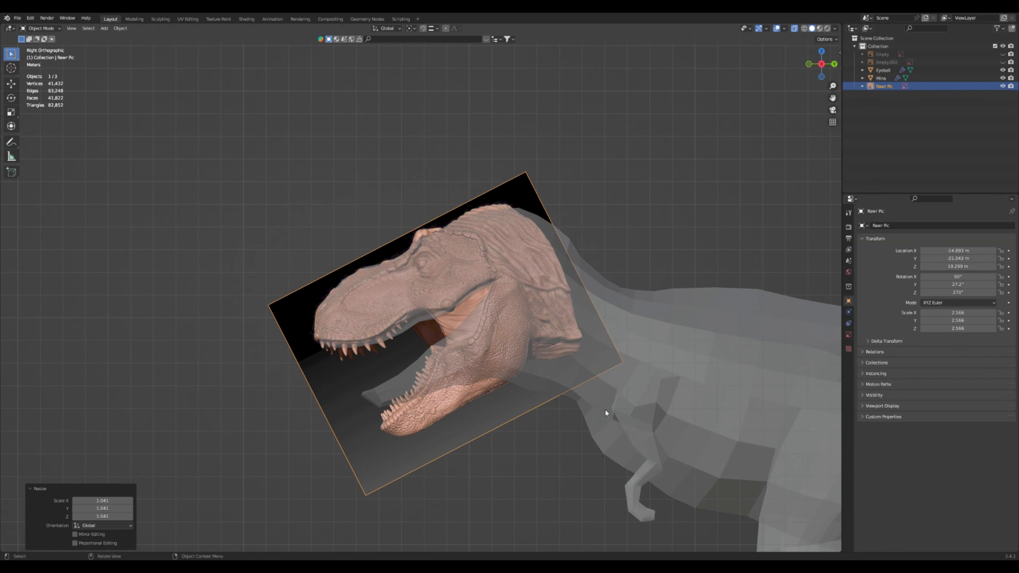
pyautogui.press('g')
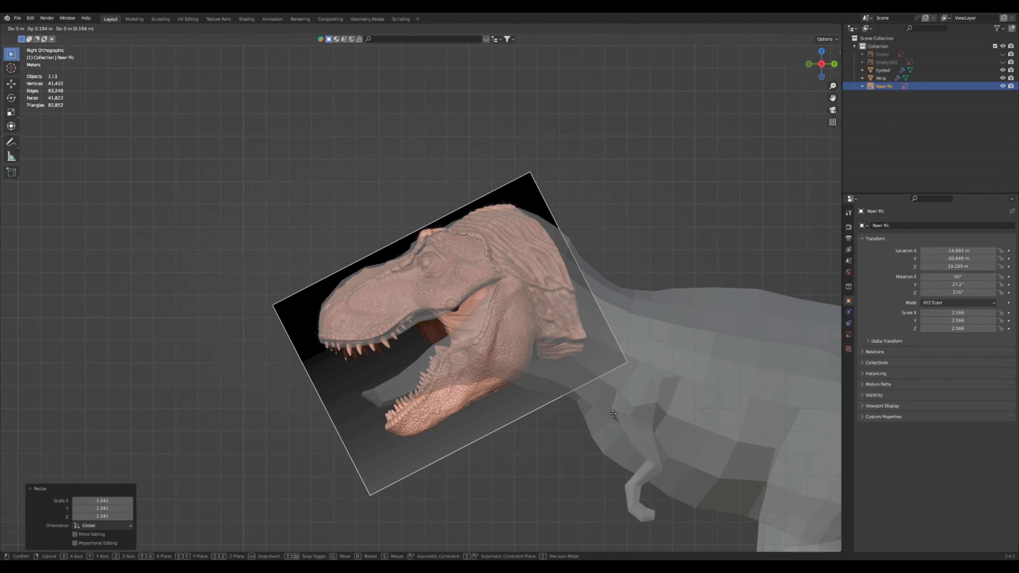
pyautogui.click(613, 414)
pyautogui.click(544, 479)
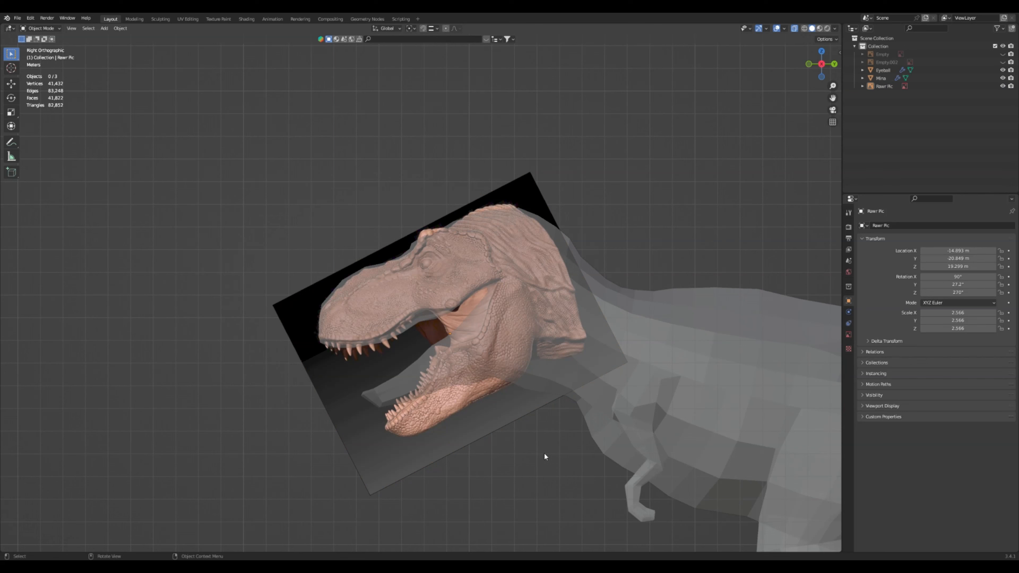
# With X-ray off, move the head reference picture about 0.14 m along Y and 0.18 m down so its upper teeth sit below Mina's upper jaw
pyautogui.click(536, 375)
pyautogui.scroll(4, 414, 306)
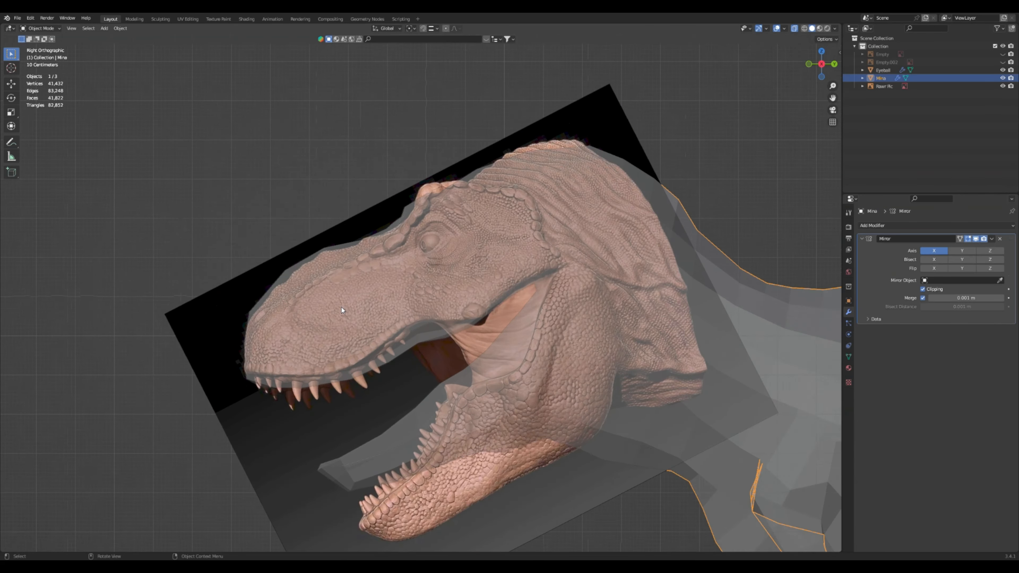
pyautogui.click(794, 28)
pyautogui.click(452, 360)
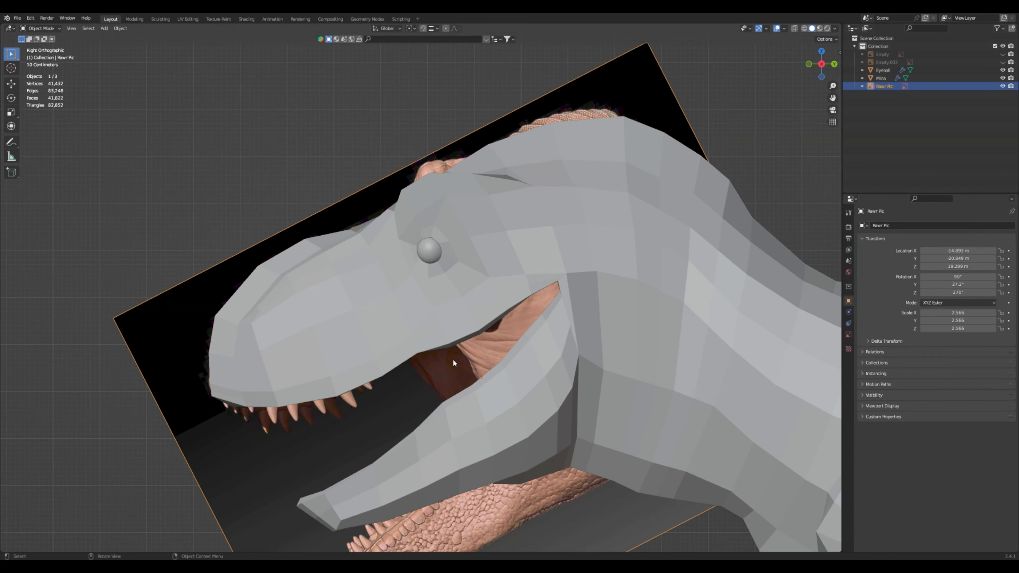
pyautogui.press('g')
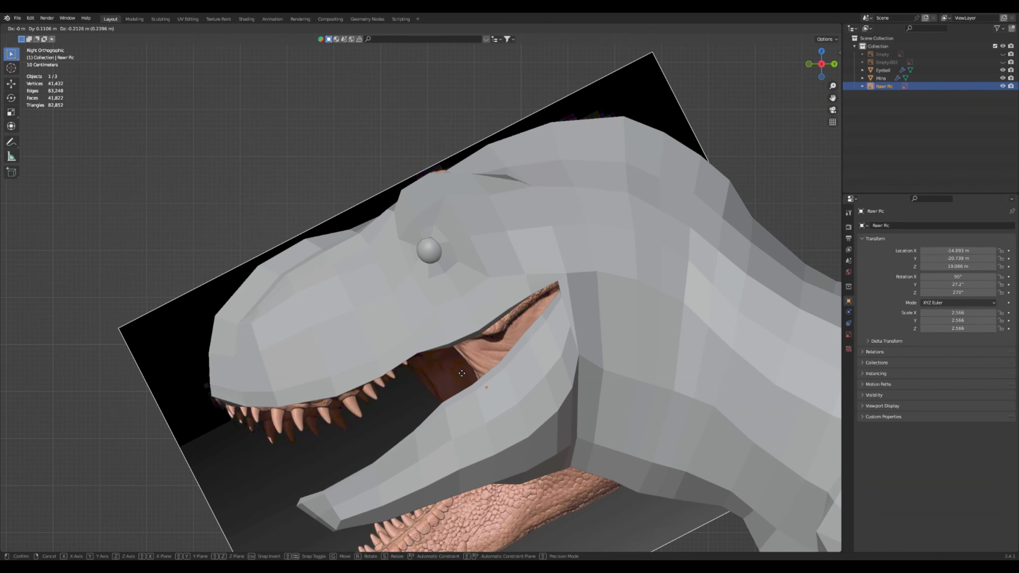
pyautogui.click(460, 372)
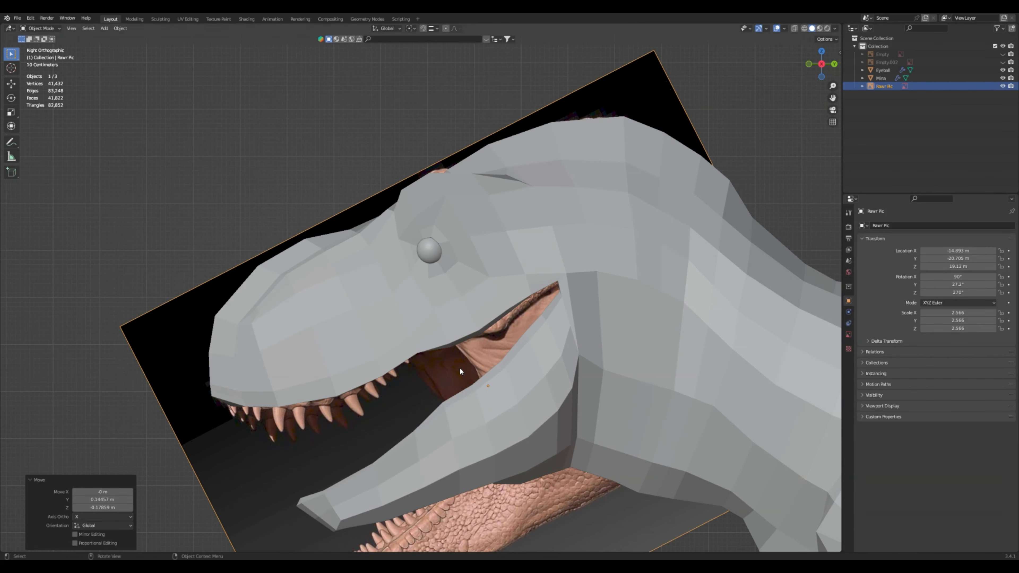
pyautogui.scroll(-2, 503, 312)
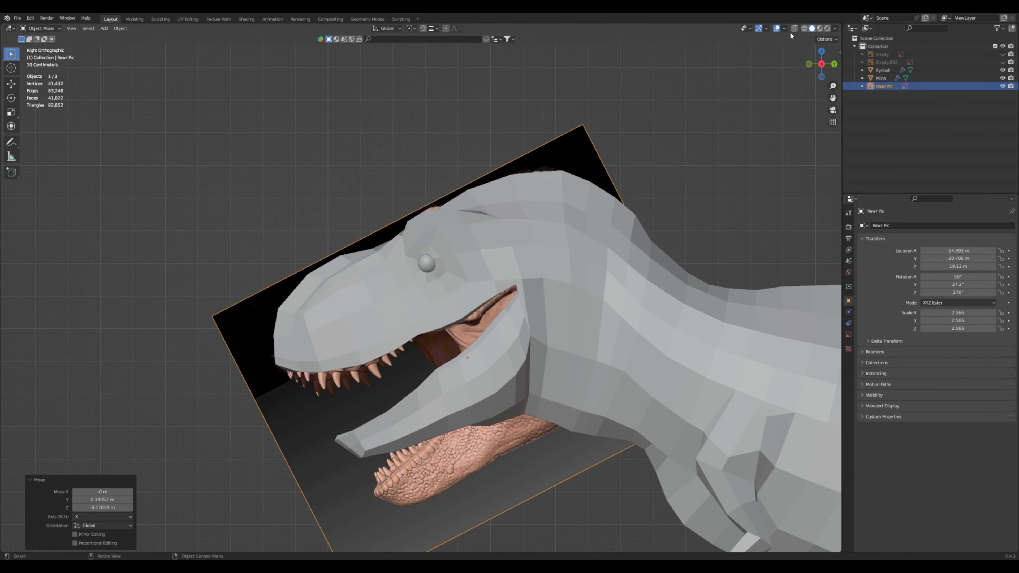
pyautogui.click(793, 29)
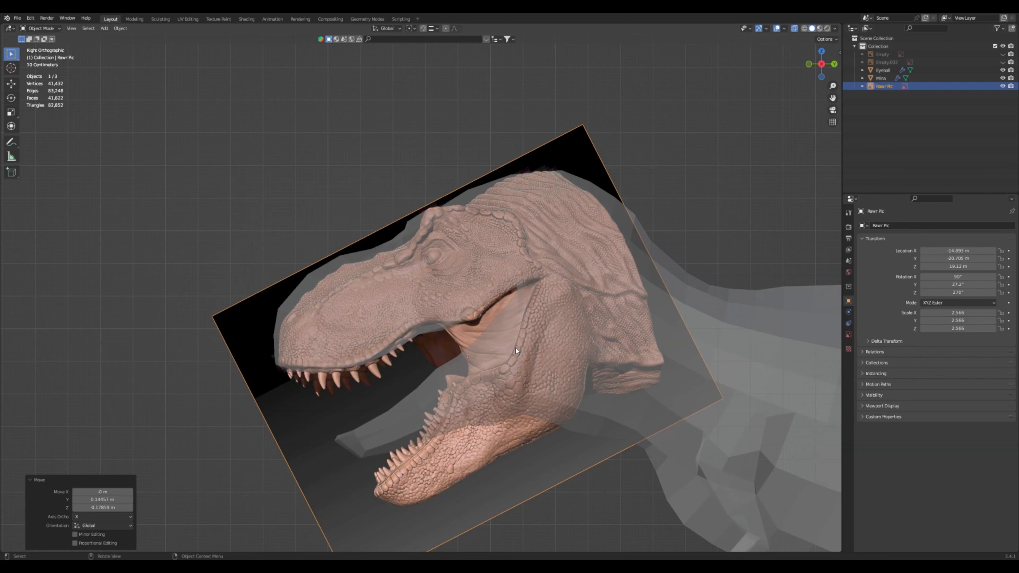
pyautogui.scroll(-6, 510, 343)
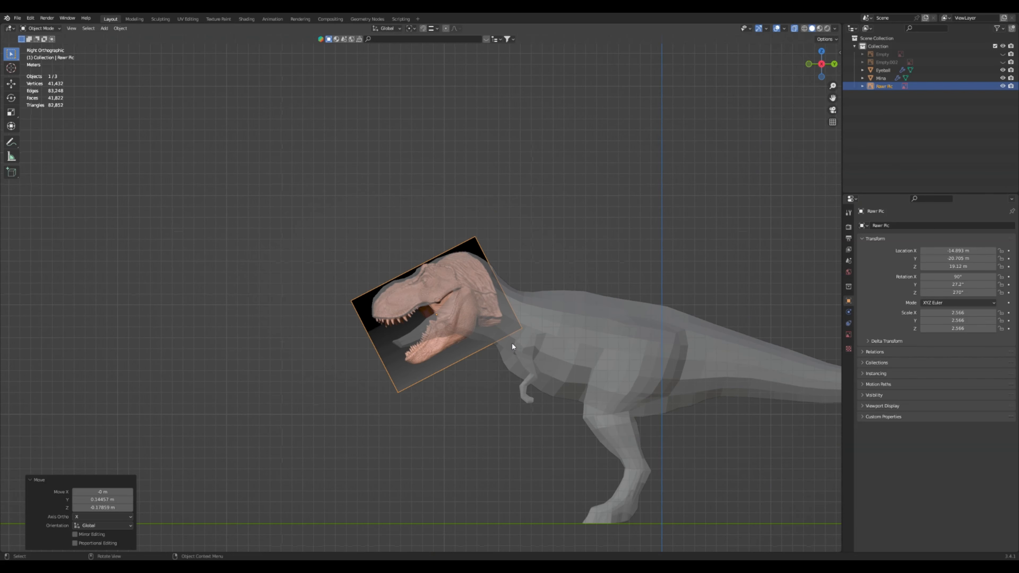
pyautogui.click(795, 29)
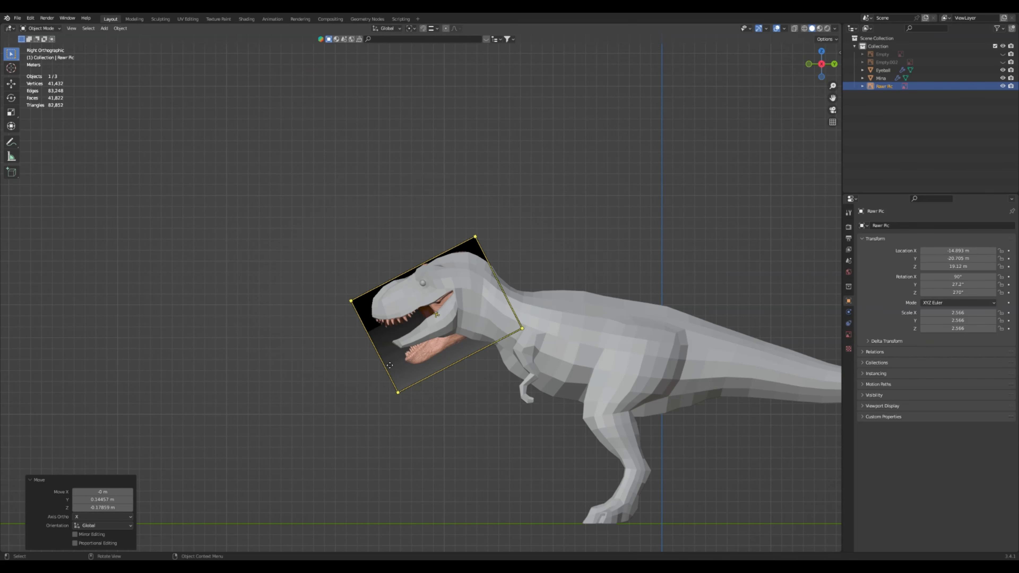
# Show the 3D cursor in the viewport overlays and put Mina into Edit Mode
pyautogui.scroll(2, 424, 346)
pyautogui.click(445, 342)
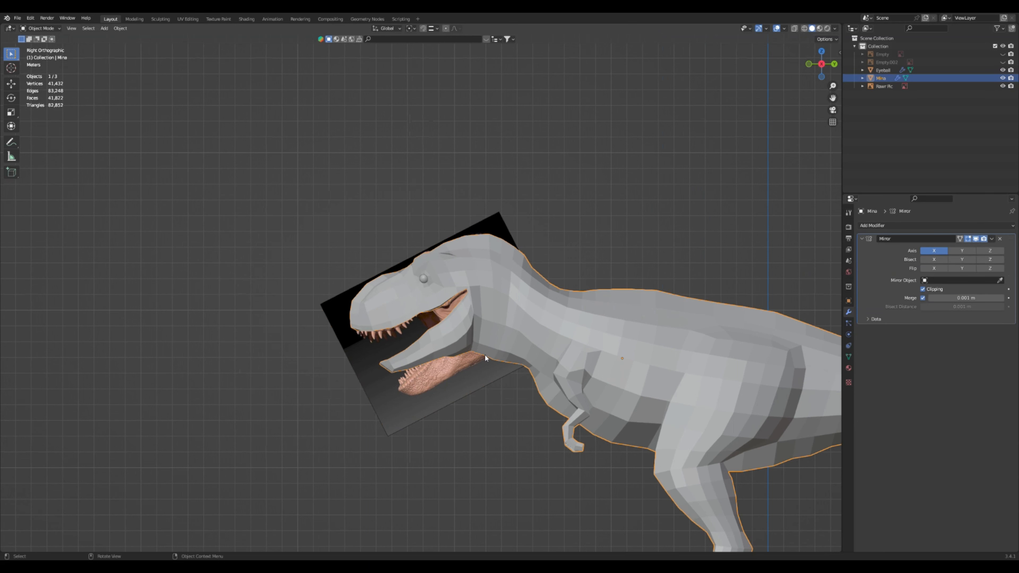
pyautogui.click(785, 29)
pyautogui.click(788, 86)
pyautogui.click(40, 28)
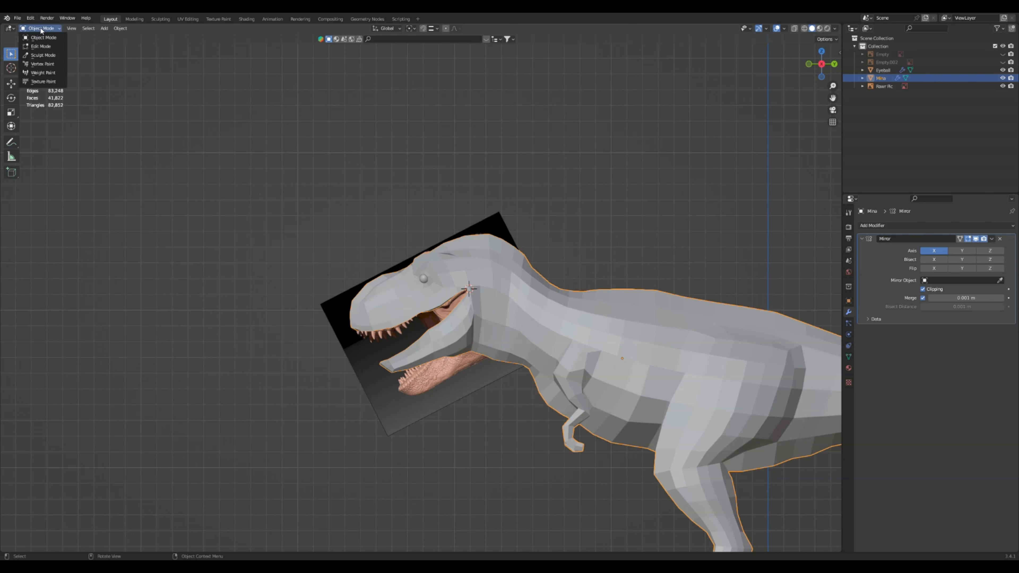
pyautogui.click(54, 45)
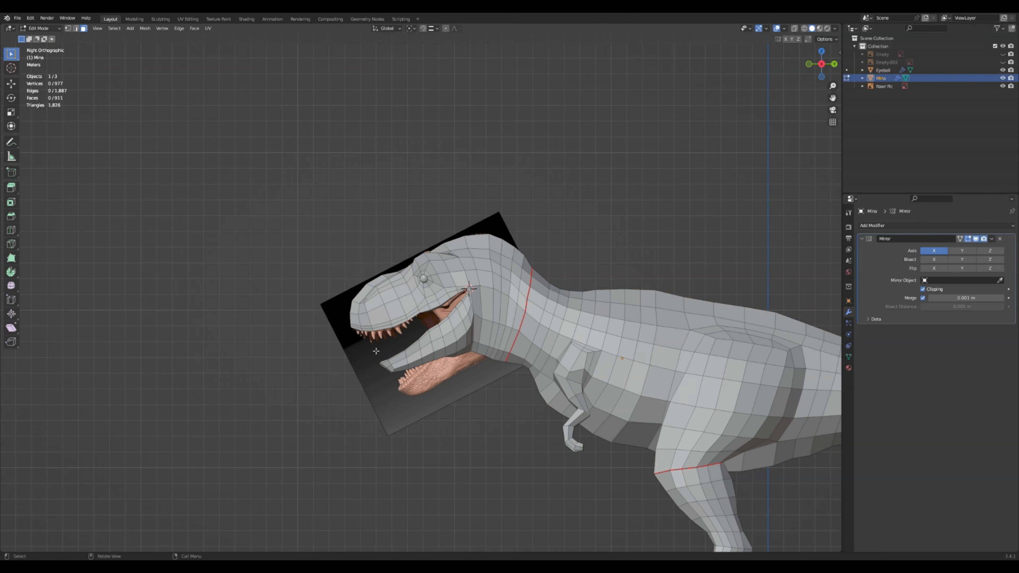
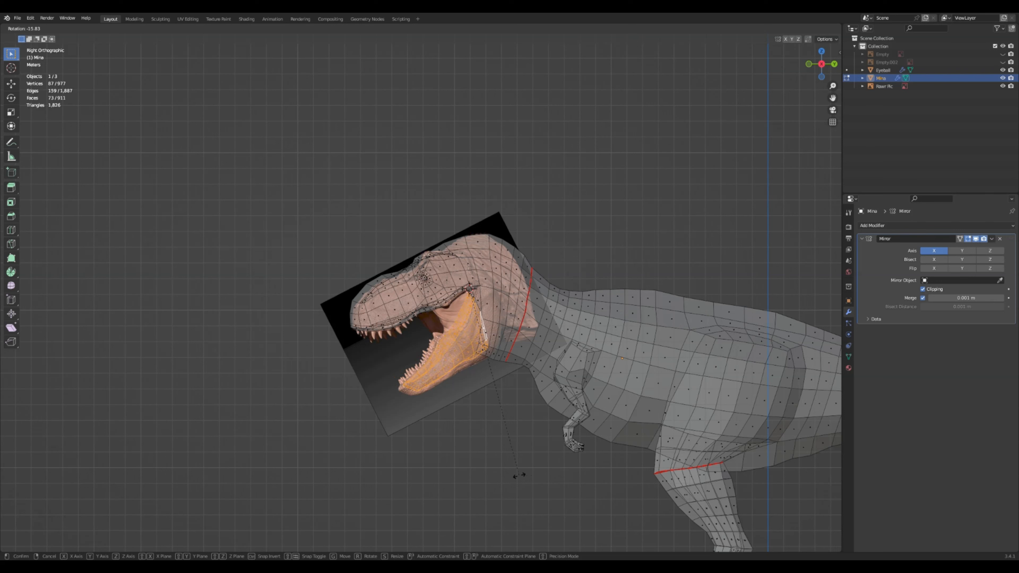
# Rotate Mina's lower jaw faces about -15.8° to match the reference picture and set the transform pivot point to Bounding Box Center
pyautogui.click(519, 476)
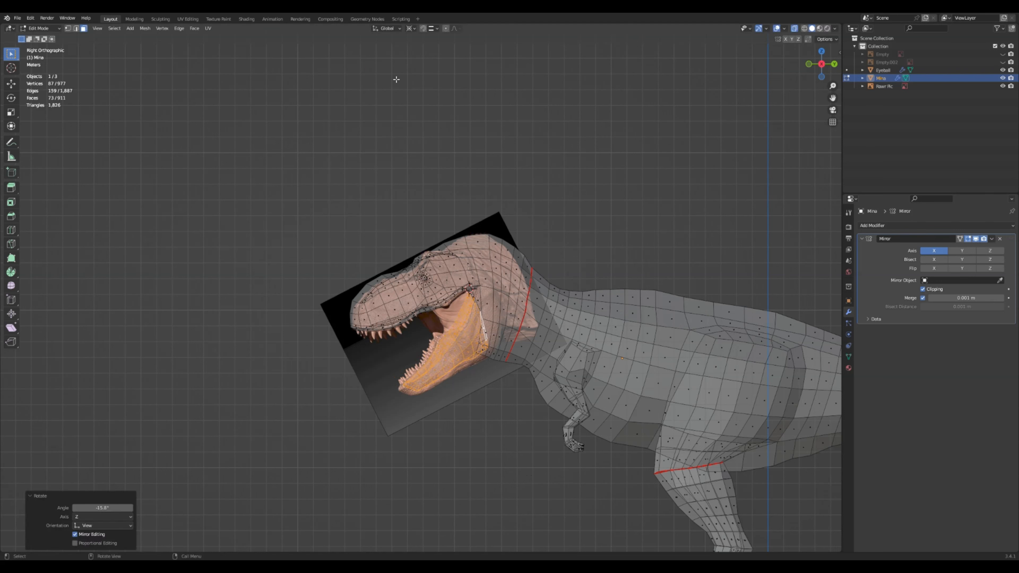
pyautogui.click(413, 29)
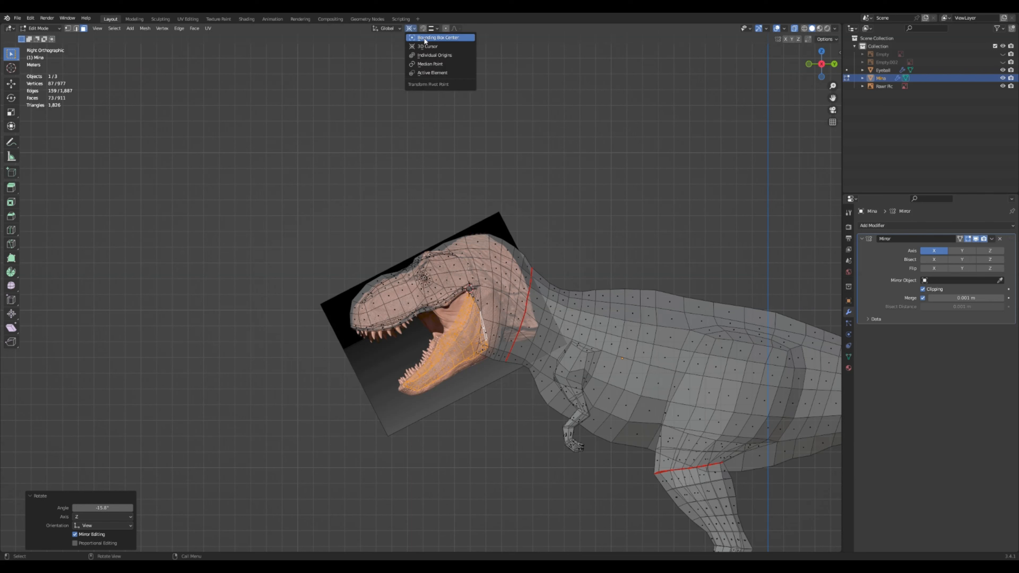
pyautogui.click(424, 38)
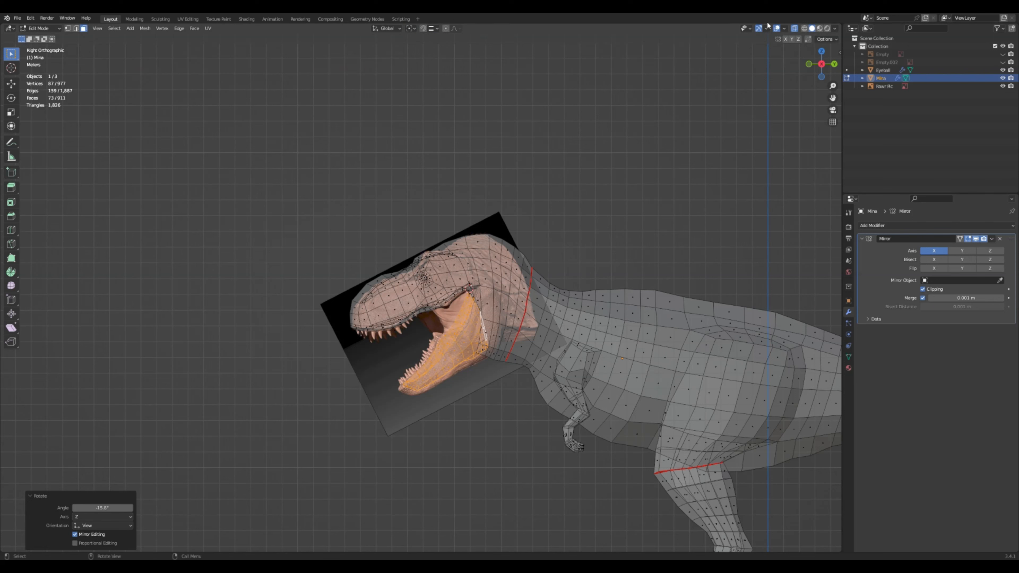
# Hide the 3D cursor, turn off X-ray display and clear the jaw face selection
pyautogui.click(785, 29)
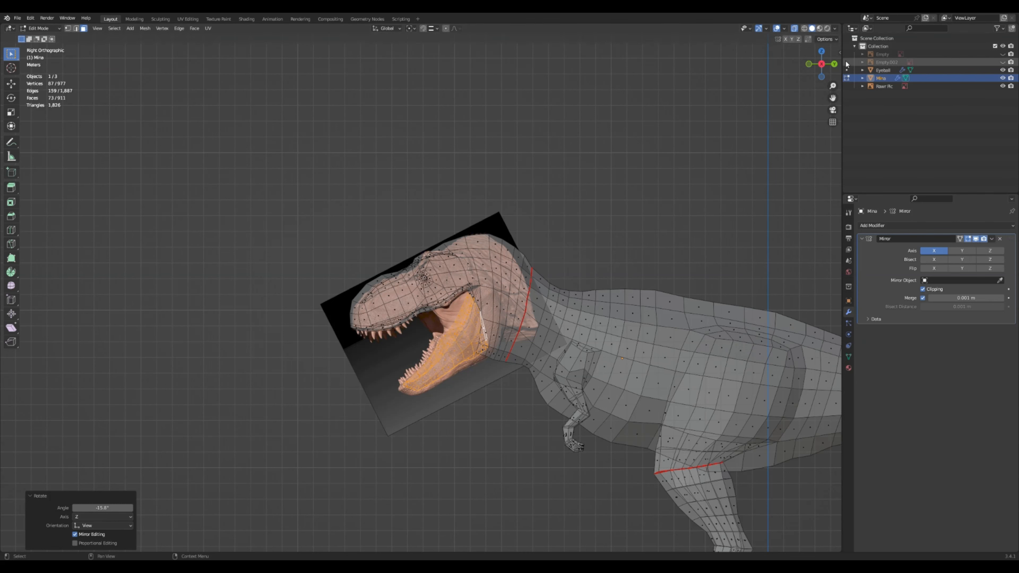
pyautogui.hotkey('alt', 'z')
pyautogui.click(479, 460)
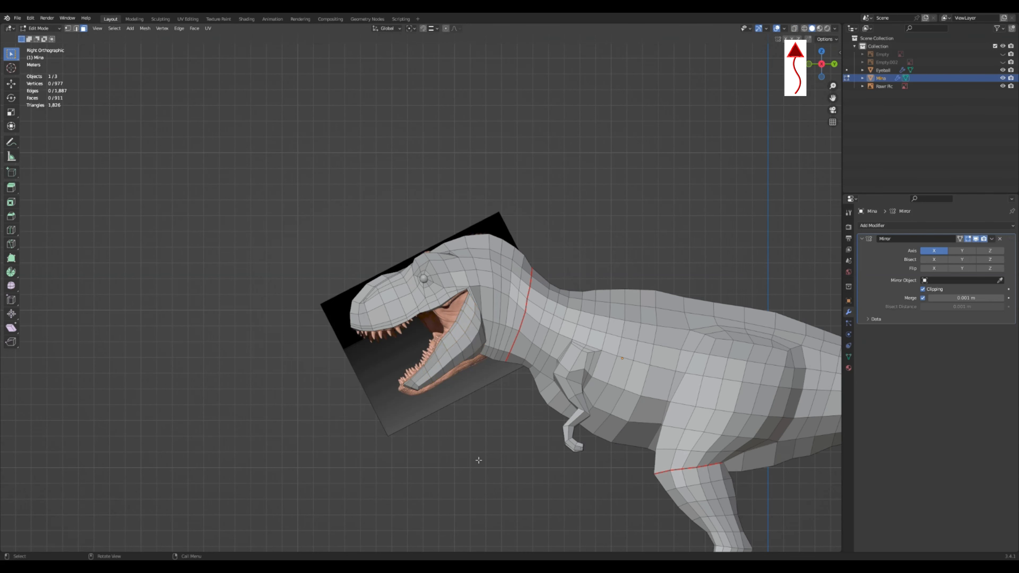
# Return to Object Mode and add a 2 m cube mesh beside Mina's head near the mouth corner
pyautogui.scroll(-2, 369, 413)
pyautogui.moveTo(369, 413); pyautogui.dragTo(400, 376, button='middle')
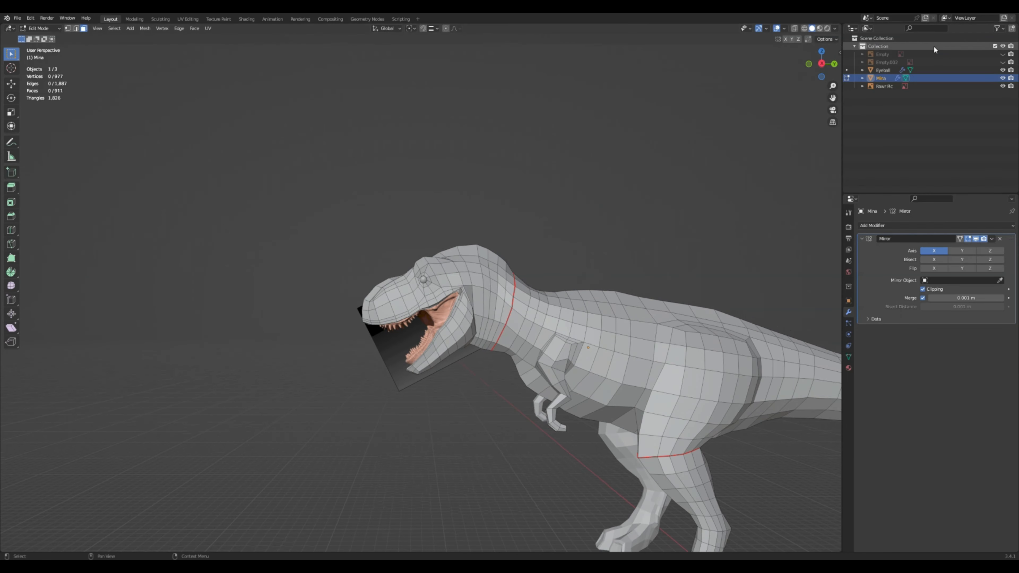
pyautogui.click(814, 65)
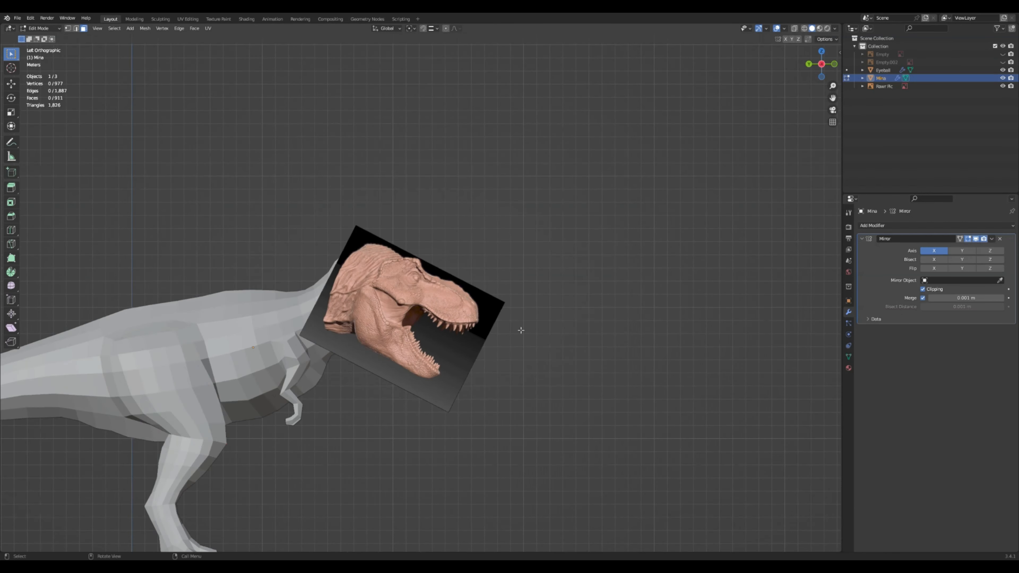
pyautogui.click(821, 65)
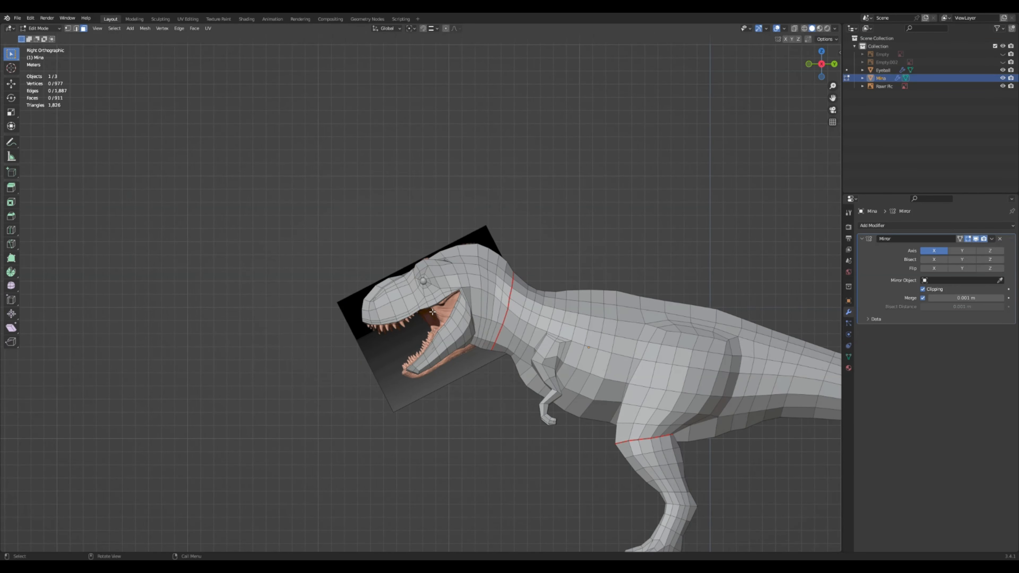
pyautogui.moveTo(384, 421); pyautogui.dragTo(489, 387, button='middle')
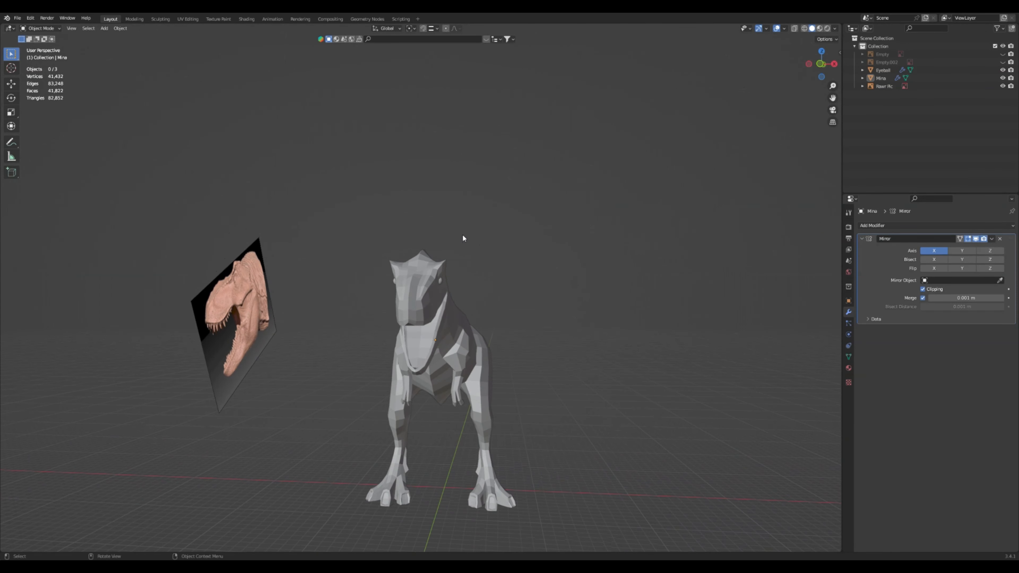
pyautogui.hotkey('shift', 'a')
pyautogui.moveTo(463, 234)
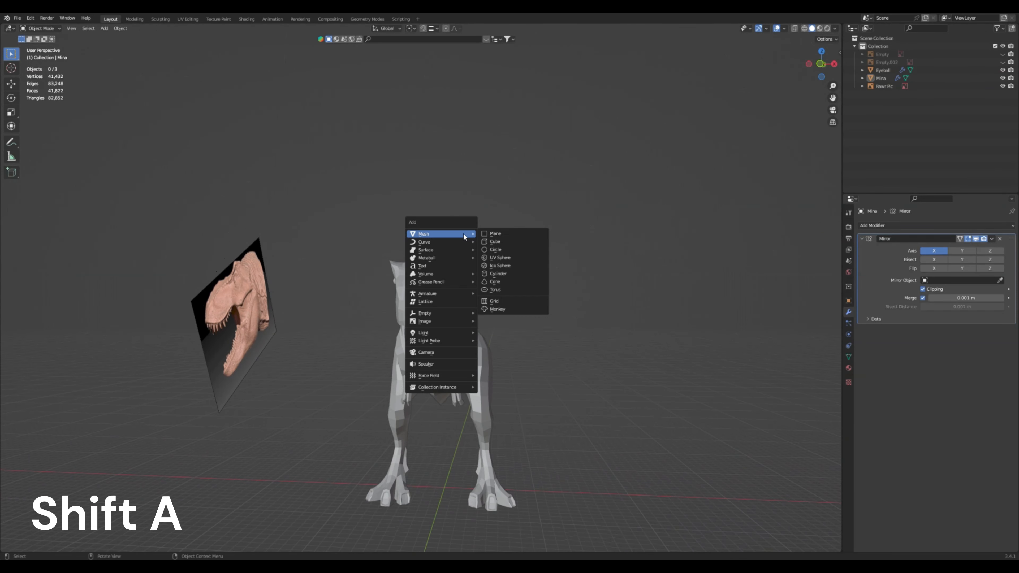
pyautogui.click(500, 240)
# Flatten the cube along the X axis to a scale of about 0.118
pyautogui.moveTo(501, 243); pyautogui.dragTo(533, 305, button='middle')
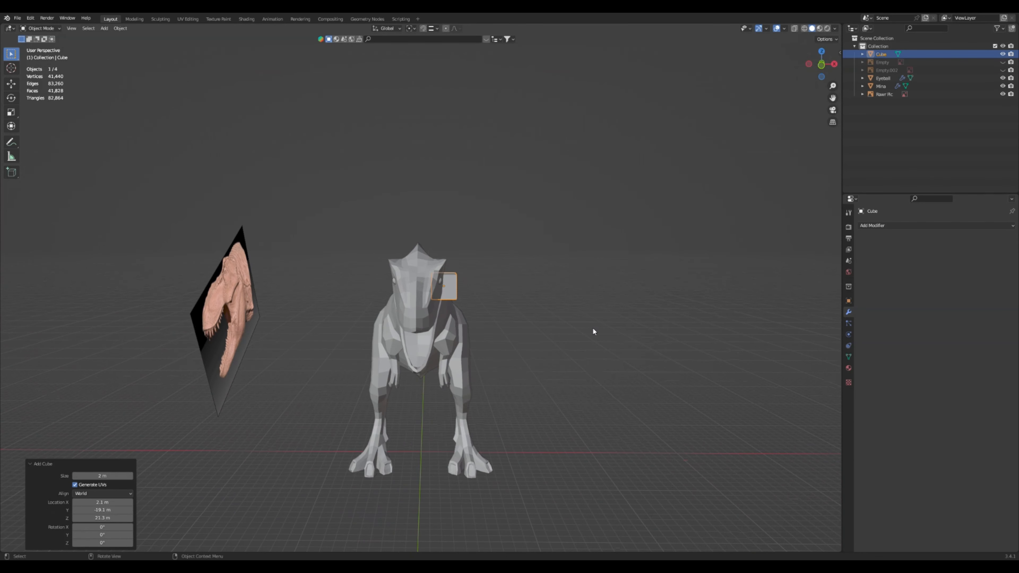
pyautogui.press('s')
pyautogui.press('x')
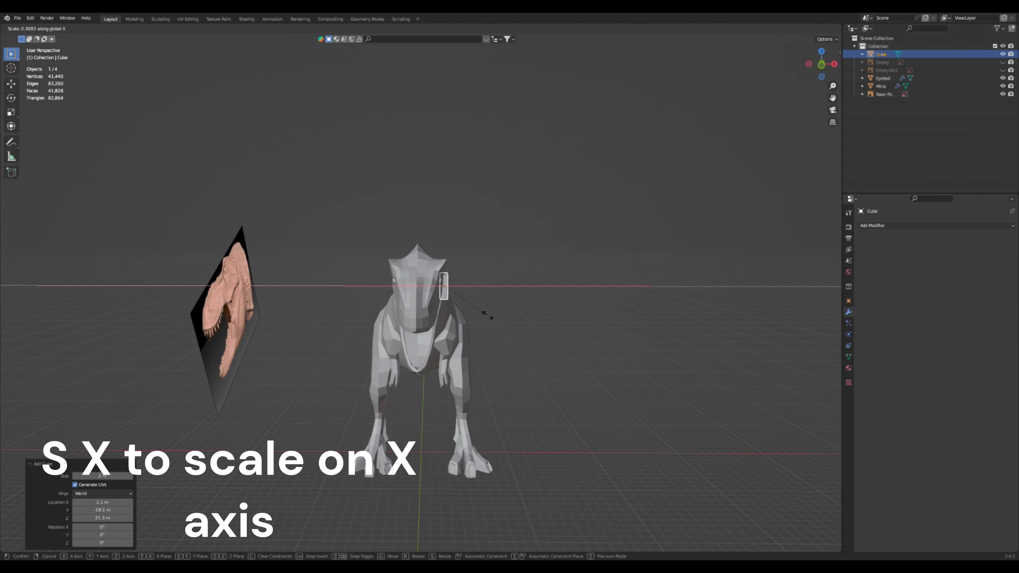
pyautogui.click(450, 299)
# In the right side view, move the cube about 1.04 m along negative Y and 1.10 m down over the open mouth corner
pyautogui.moveTo(450, 300); pyautogui.dragTo(519, 343, button='middle')
pyautogui.scroll(5, 456, 346)
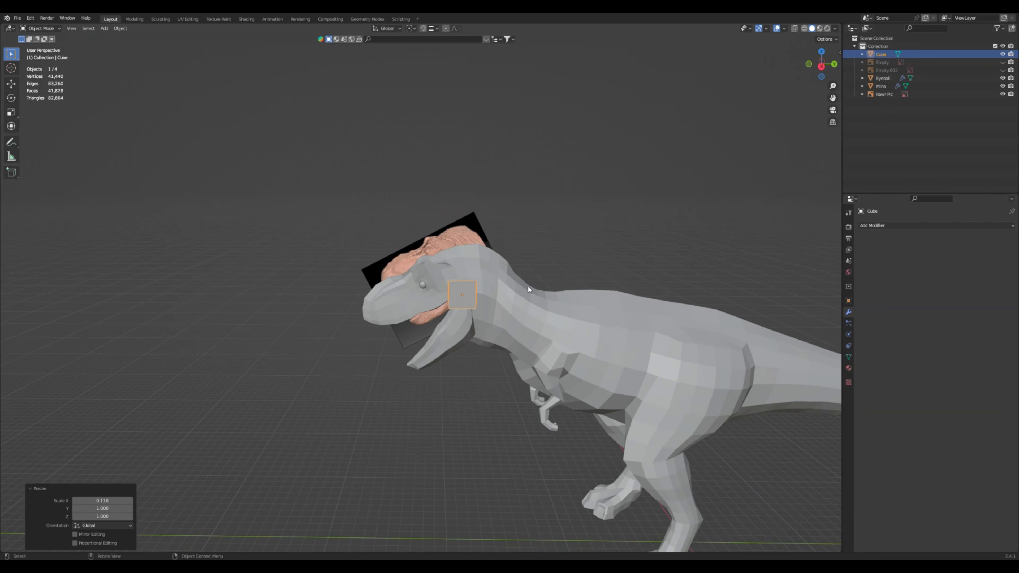
pyautogui.click(820, 69)
pyautogui.scroll(5, 521, 313)
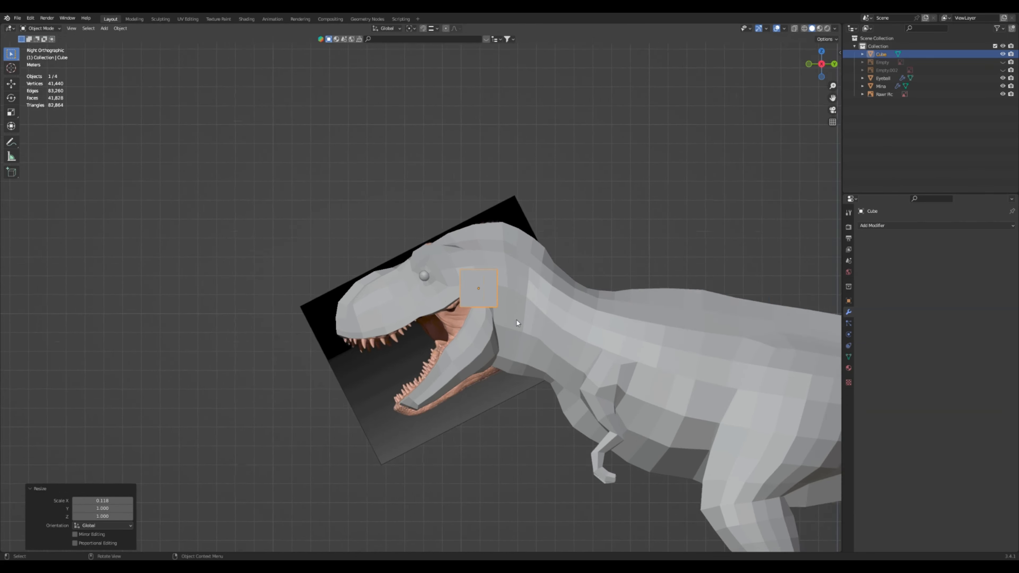
pyautogui.press('g')
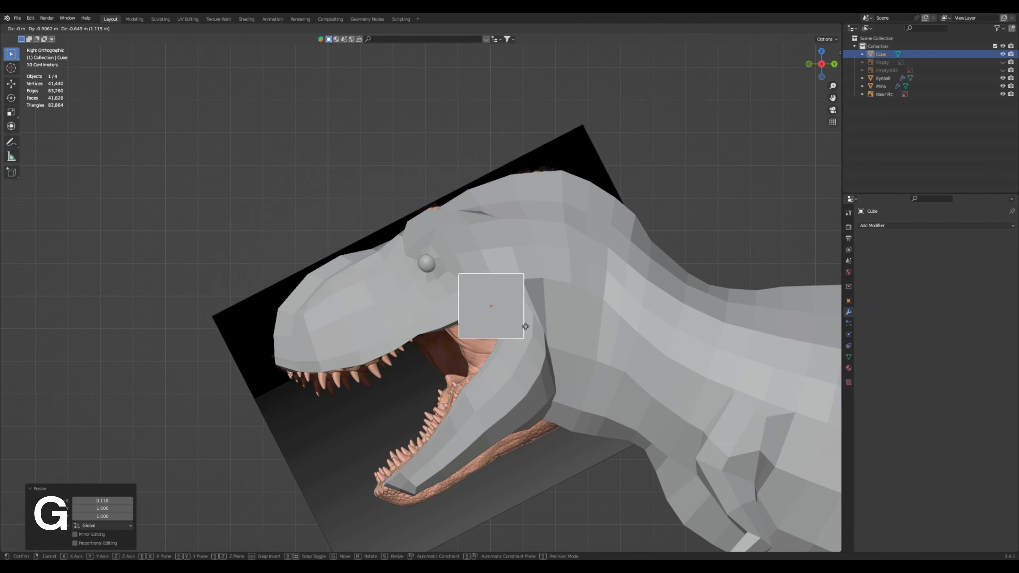
pyautogui.click(518, 340)
# Rotate the flattened cube about -38° in the right side view and scale it up to cover the mouth corner
pyautogui.press('r')
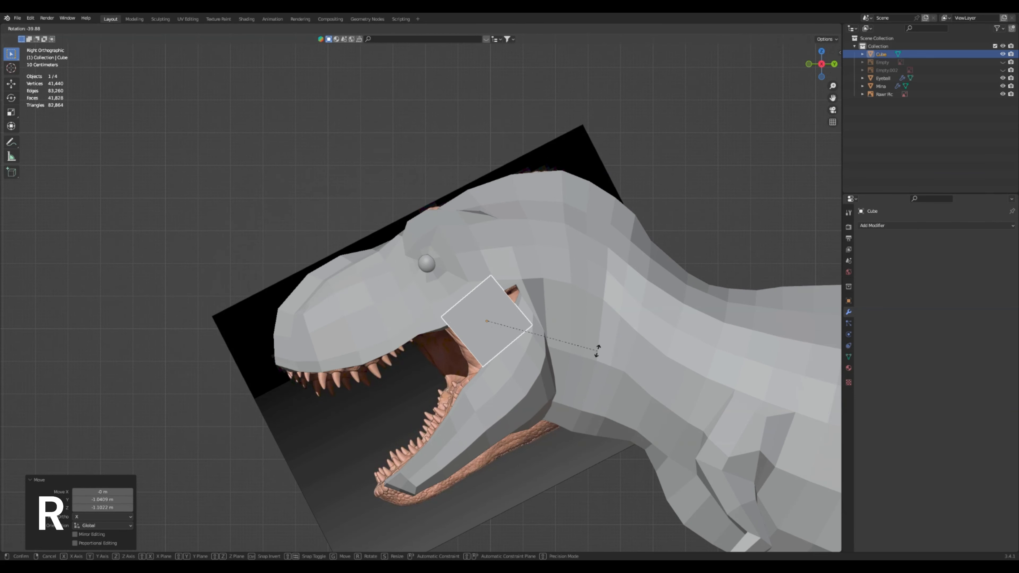
pyautogui.click(593, 354)
pyautogui.press('s')
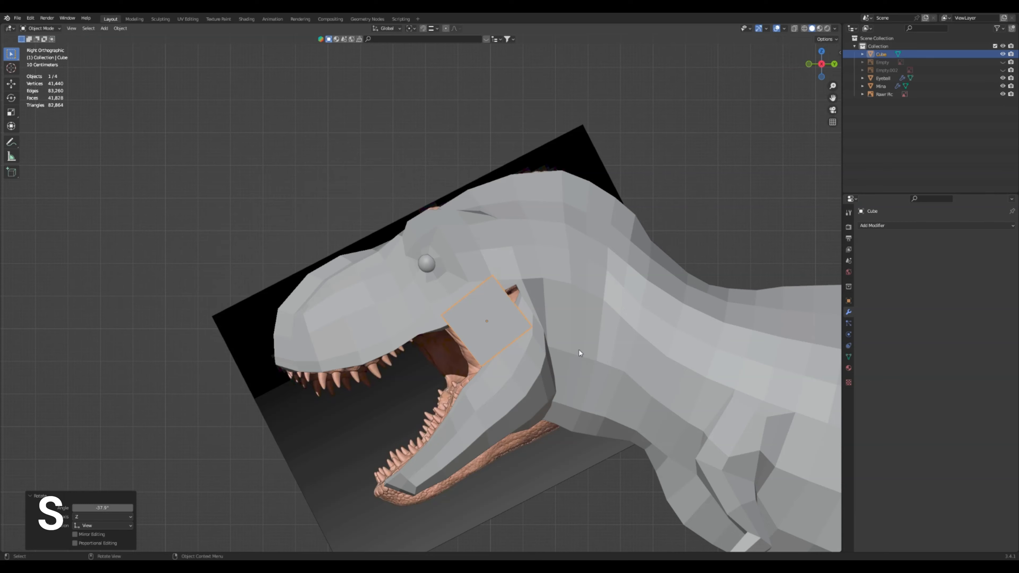
pyautogui.click(620, 356)
pyautogui.click(535, 411)
pyautogui.moveTo(535, 411); pyautogui.dragTo(628, 305, button='middle')
pyautogui.press('g')
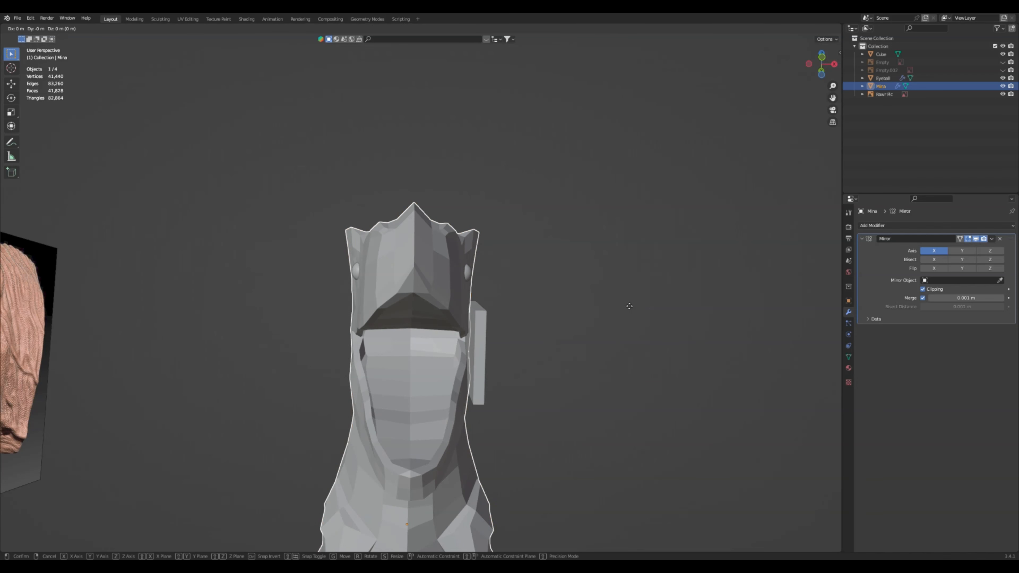
pyautogui.press('Escape')
# Move the flattened cube about 0.79 m along negative X so it sits inside the side of the mouth
pyautogui.click(474, 364)
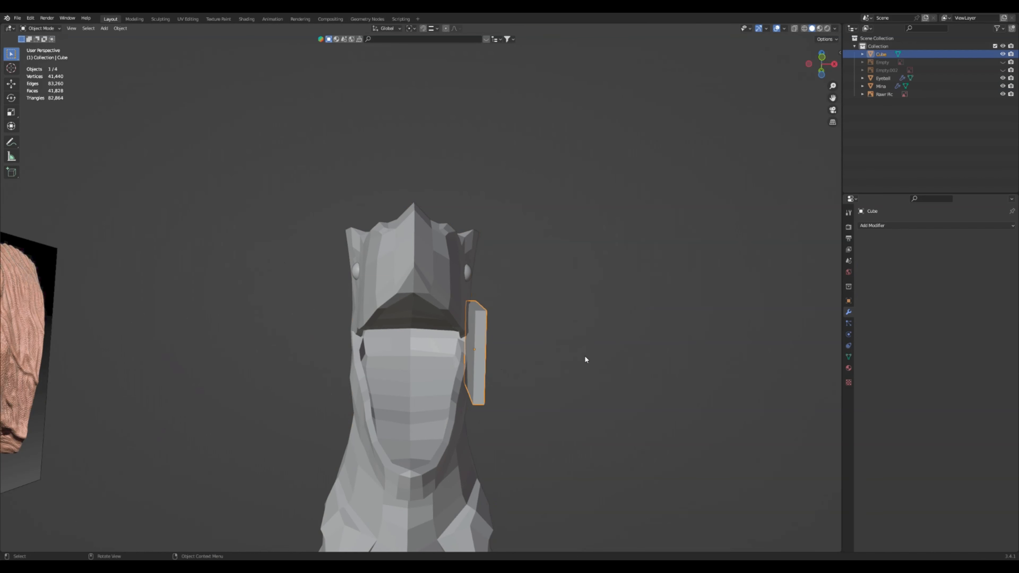
pyautogui.press('g')
pyautogui.press('x')
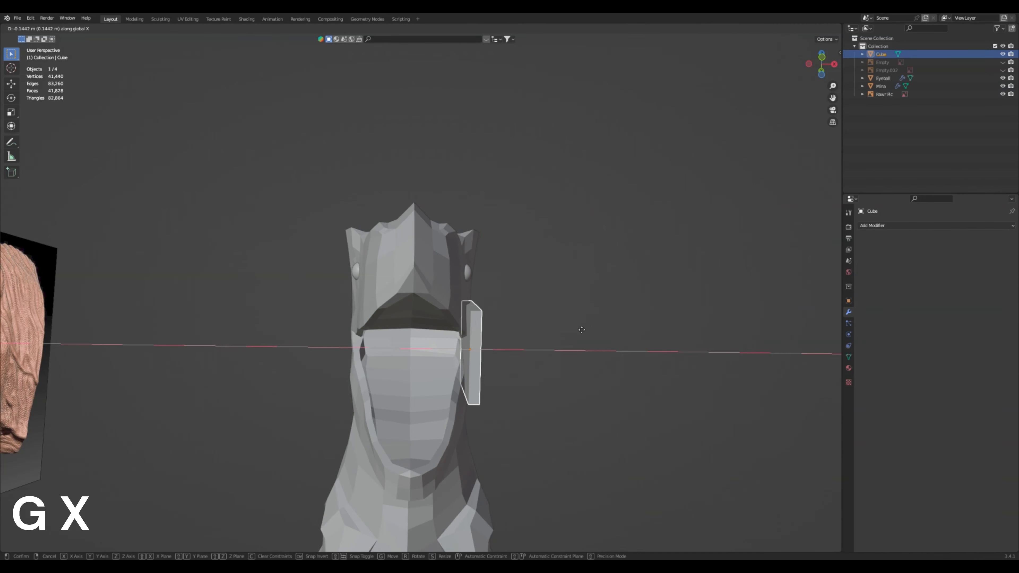
pyautogui.click(565, 338)
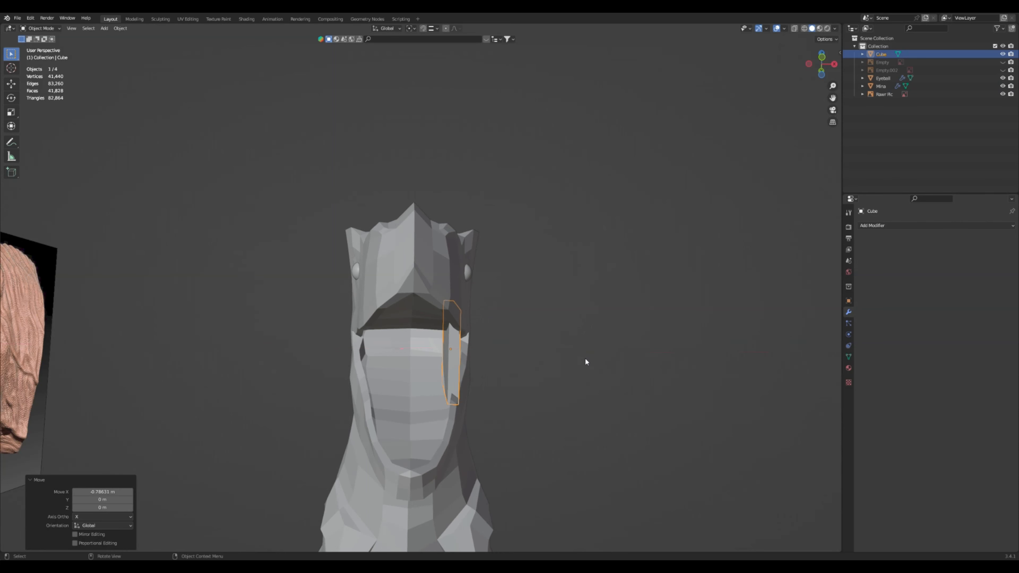
# Rotate the flattened cube about -9.9° around the Z axis to follow the angle of the jaw
pyautogui.press('r')
pyautogui.press('z')
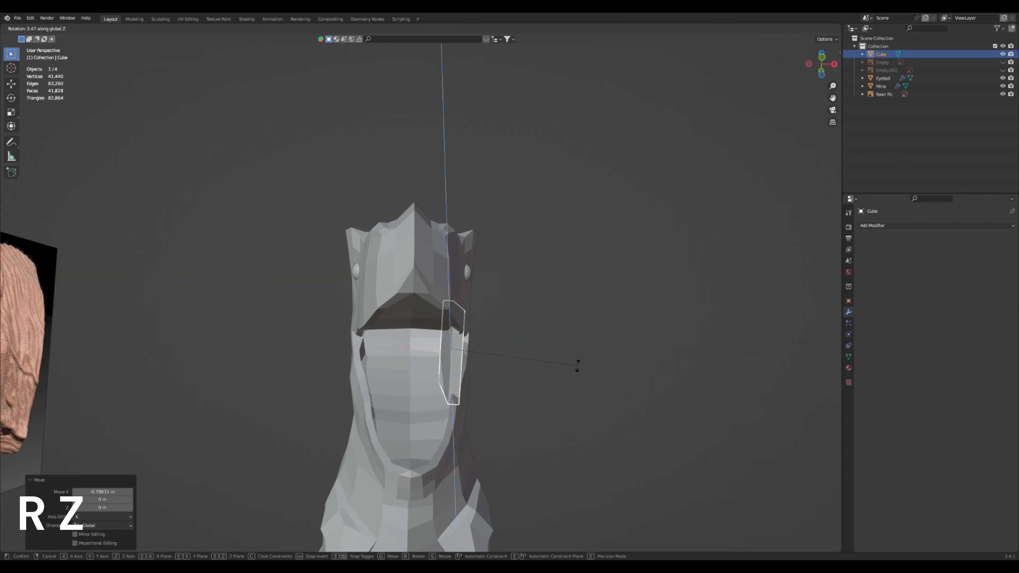
pyautogui.click(646, 328)
pyautogui.moveTo(646, 328); pyautogui.dragTo(535, 352, button='middle')
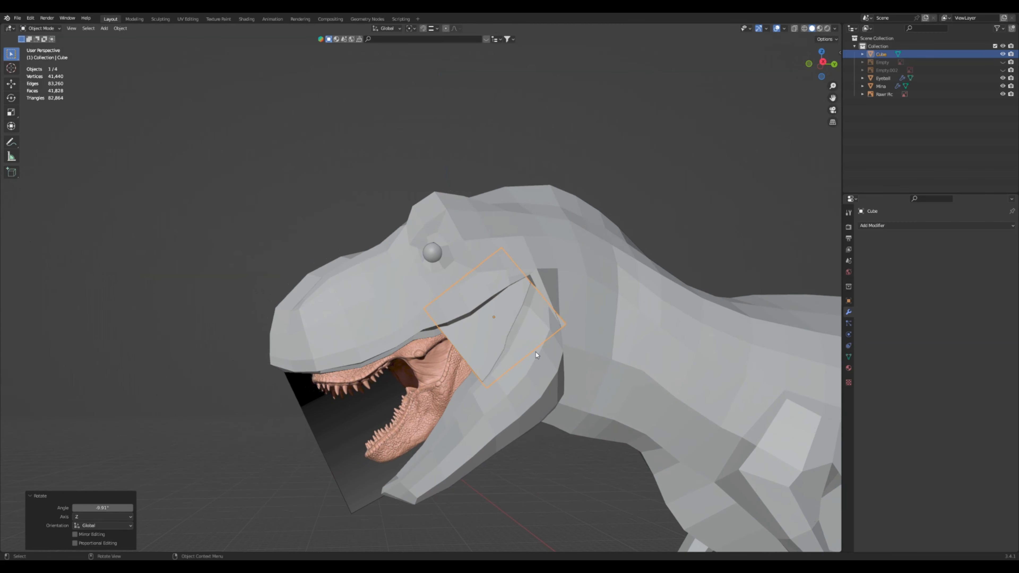
pyautogui.click(523, 328)
pyautogui.click(459, 332)
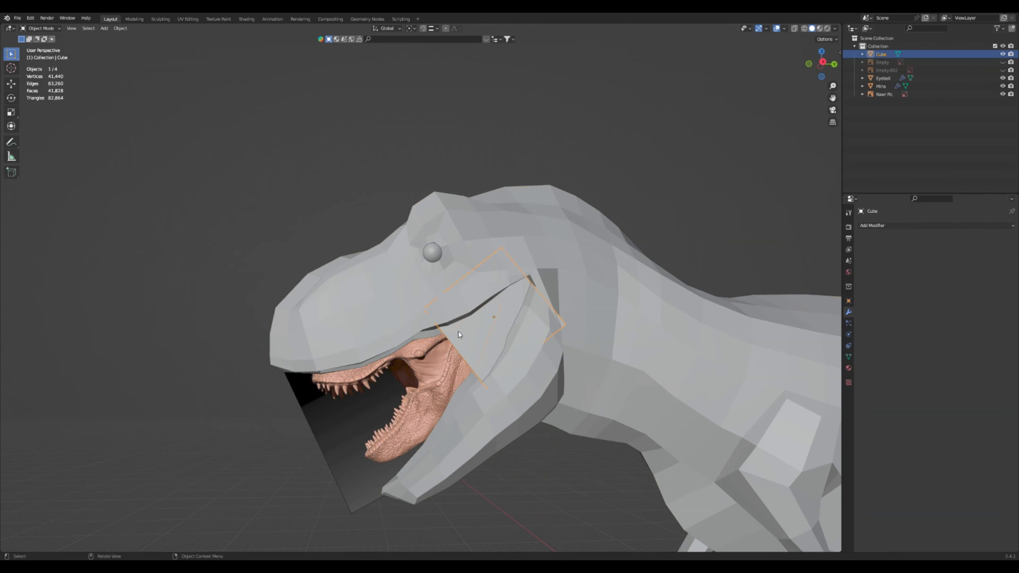
# In the right side view, reposition the flattened cube over the mouth corner and rotate it about 4° to match the jaw opening
pyautogui.click(822, 63)
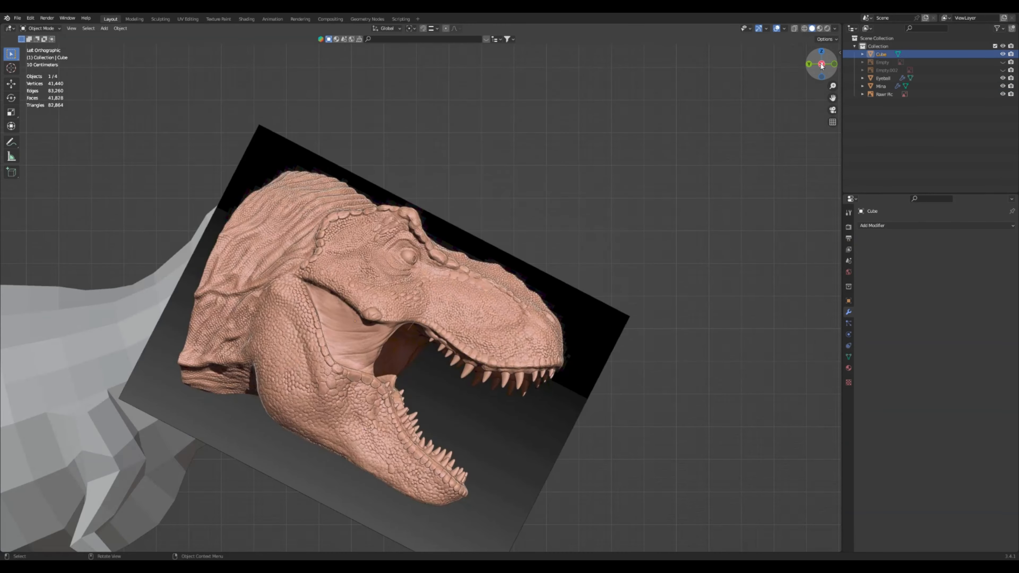
pyautogui.click(822, 65)
pyautogui.press('g')
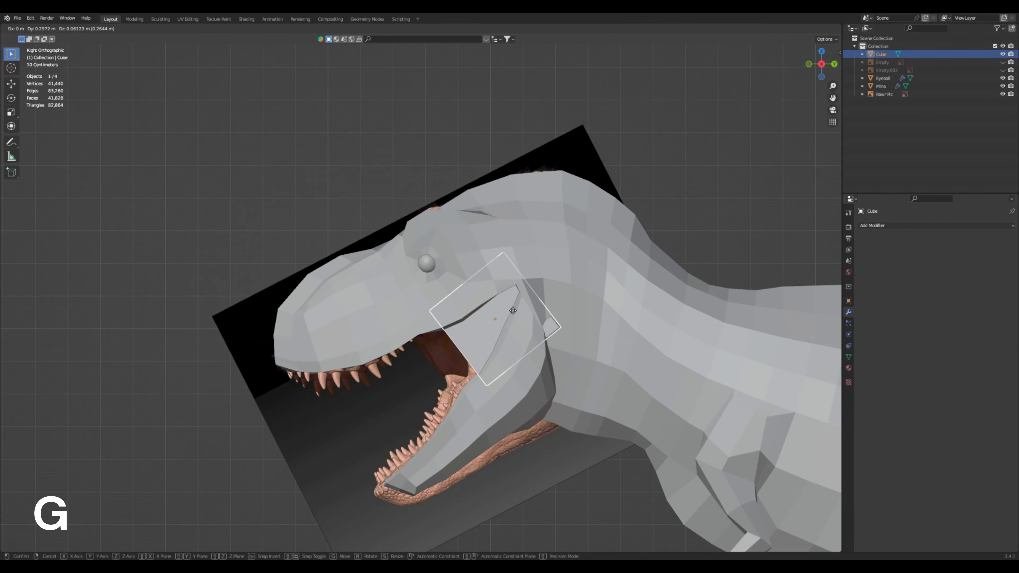
pyautogui.click(506, 311)
pyautogui.press('r')
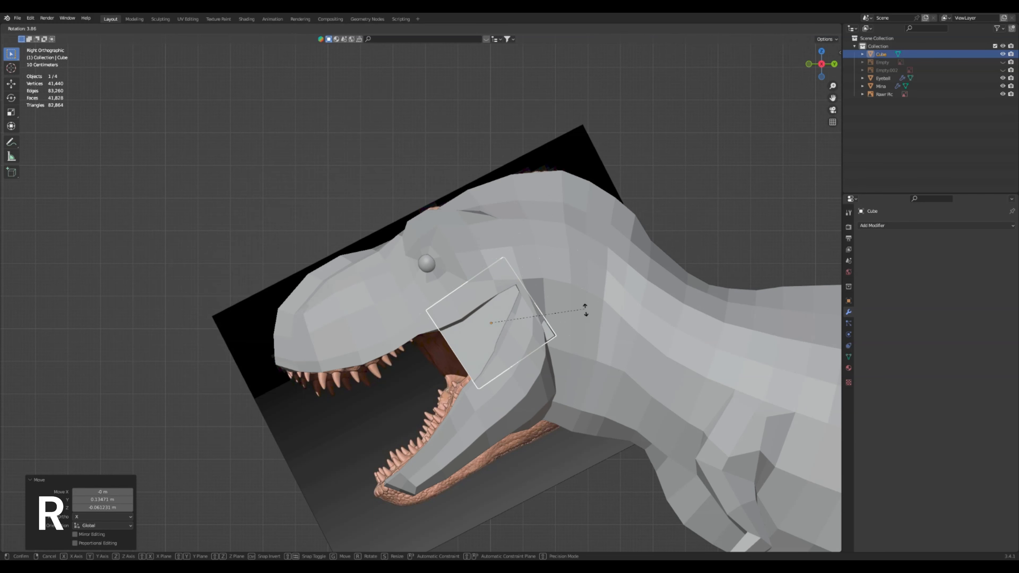
pyautogui.click(583, 327)
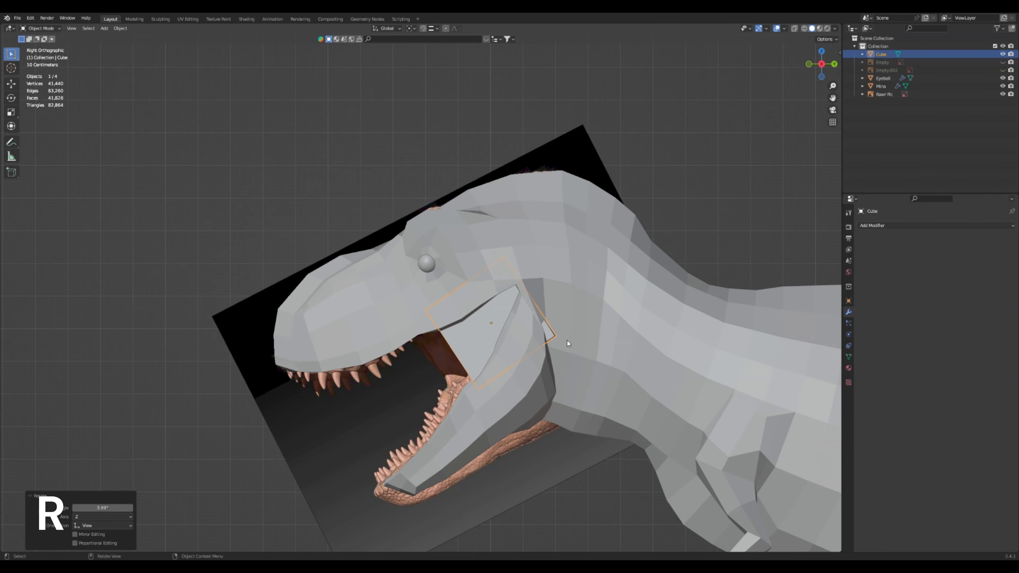
pyautogui.press('g')
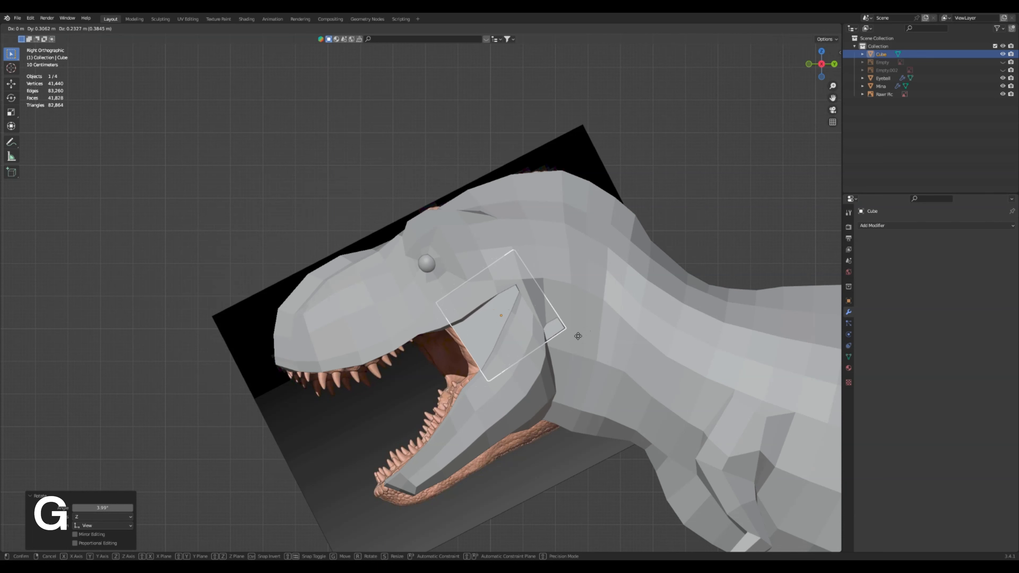
pyautogui.click(565, 346)
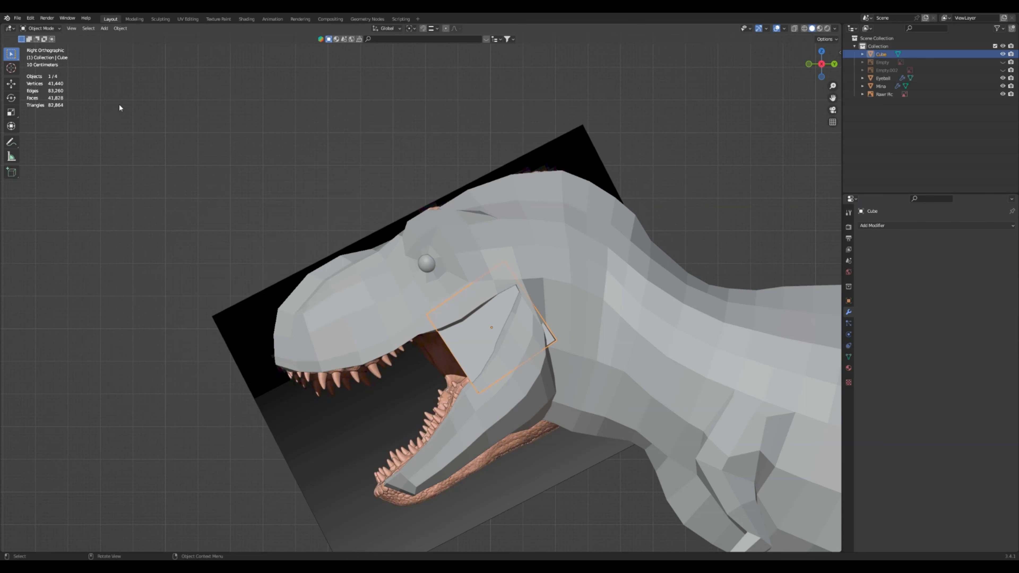
# In Edit Mode with X-ray on, move the cube's lower rear vertex pair about 0.22 m along negative Y and 1.86 m up to the jaw hinge
pyautogui.click(53, 29)
pyautogui.click(52, 45)
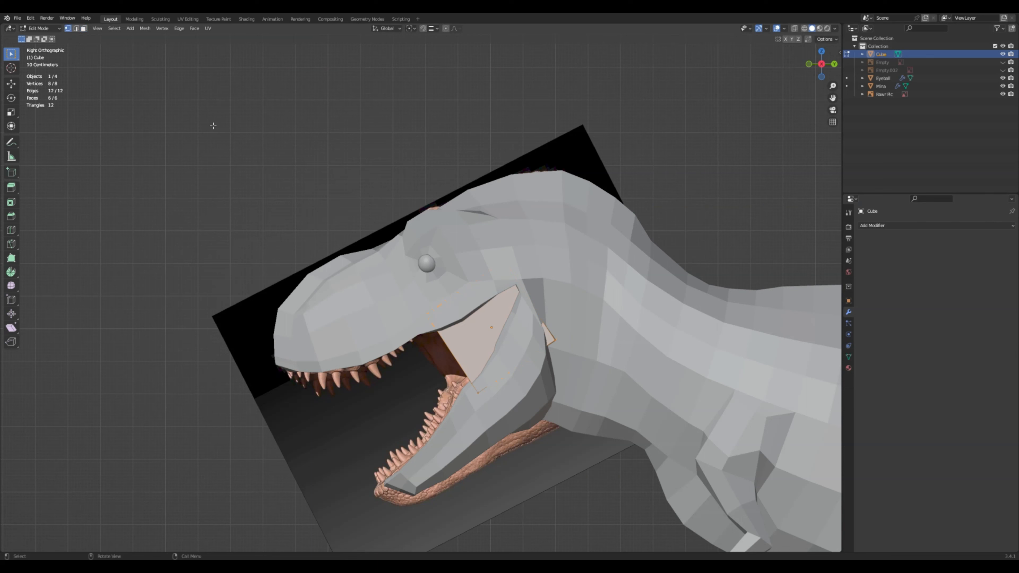
pyautogui.click(570, 353)
pyautogui.click(794, 28)
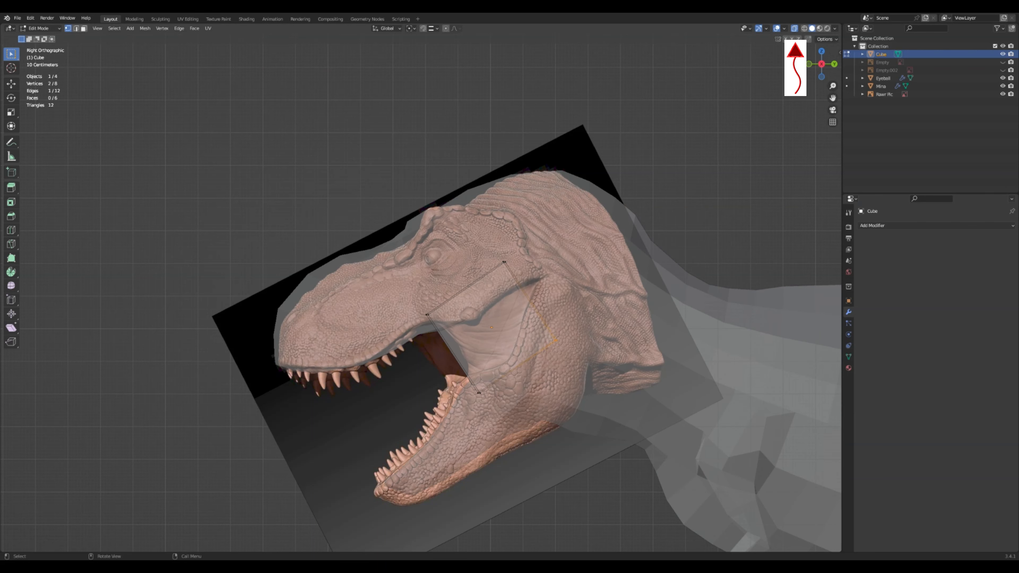
pyautogui.press('g')
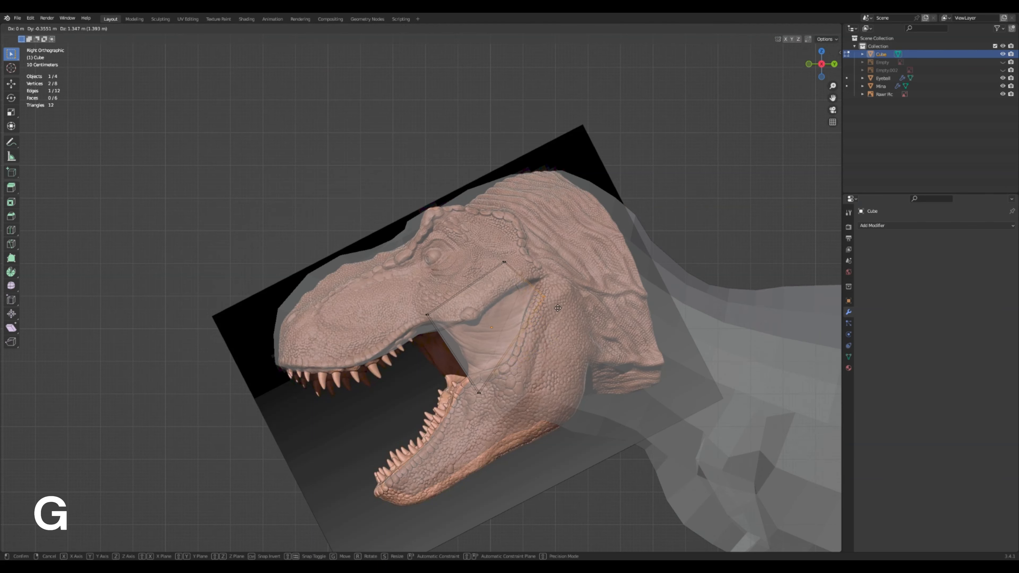
pyautogui.click(561, 290)
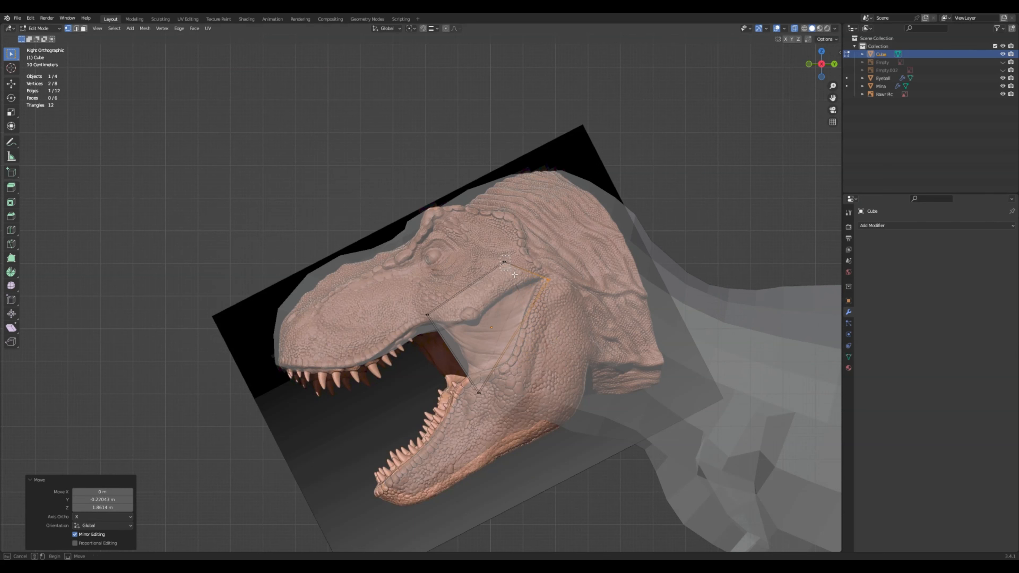
# Move the upper rear vertex pair about 1.15 m along Y and 0.28 m down, and nudge the upper front pair toward the mouth corner
pyautogui.press('g')
pyautogui.click(553, 286)
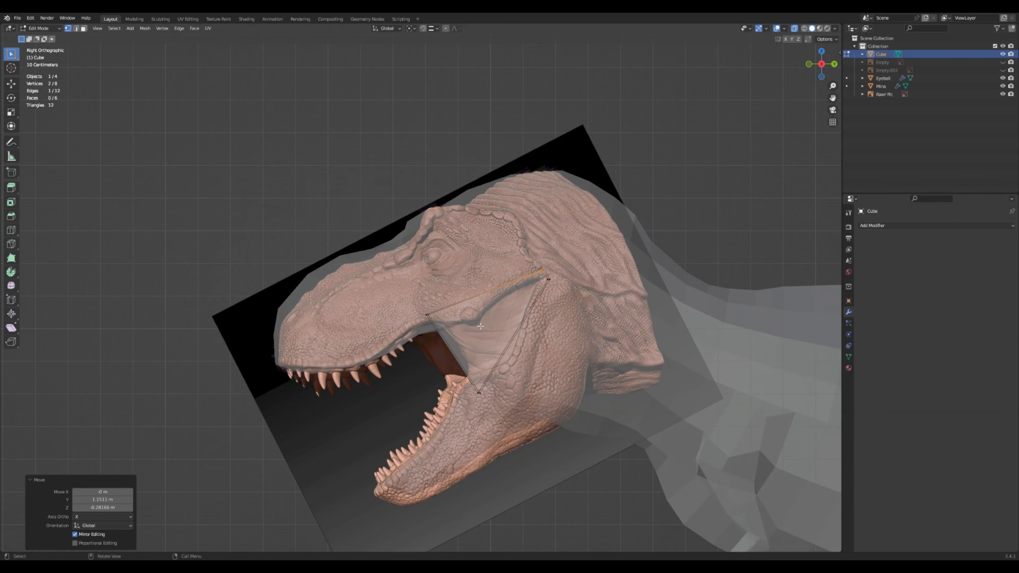
pyautogui.press('g')
pyautogui.click(450, 328)
pyautogui.click(509, 378)
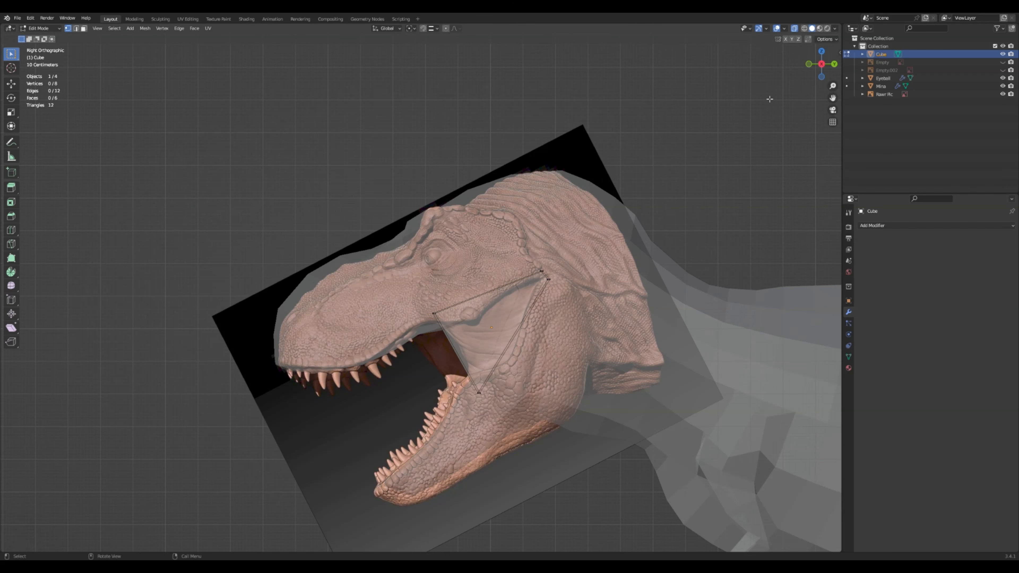
# Turn off X-ray and move the cheek piece's lower outer vertex about 0.19 m along negative X, inside the lower jaw
pyautogui.click(793, 29)
pyautogui.moveTo(662, 265); pyautogui.dragTo(685, 289, button='middle')
pyautogui.click(476, 402)
pyautogui.press('g')
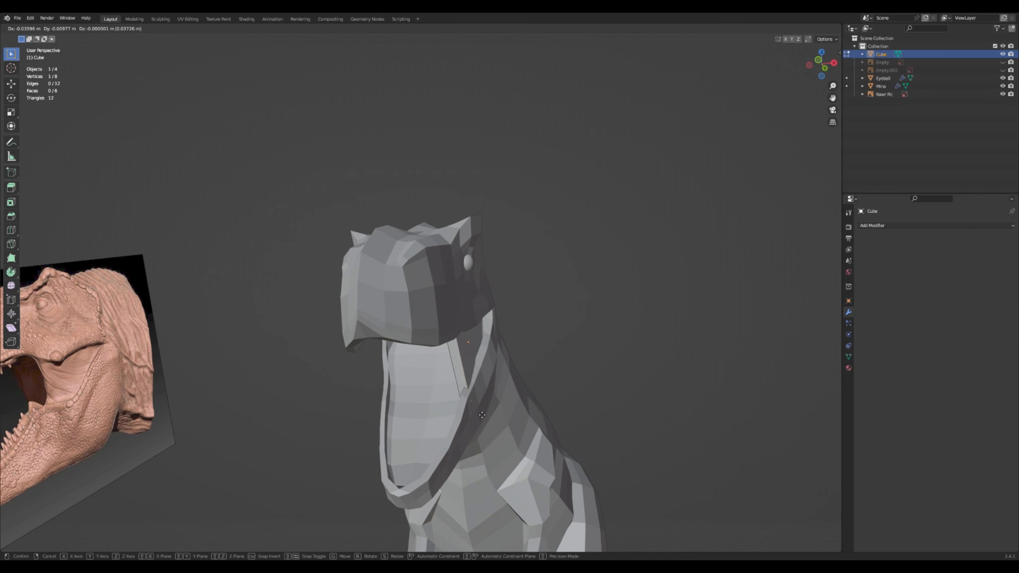
pyautogui.click(467, 402)
# With X-ray on, move the upper front outer vertex about 0.27 m along X and the inner one about 0.36 m along X and 0.35 m up
pyautogui.moveTo(484, 410); pyautogui.dragTo(475, 351, button='middle')
pyautogui.click(794, 28)
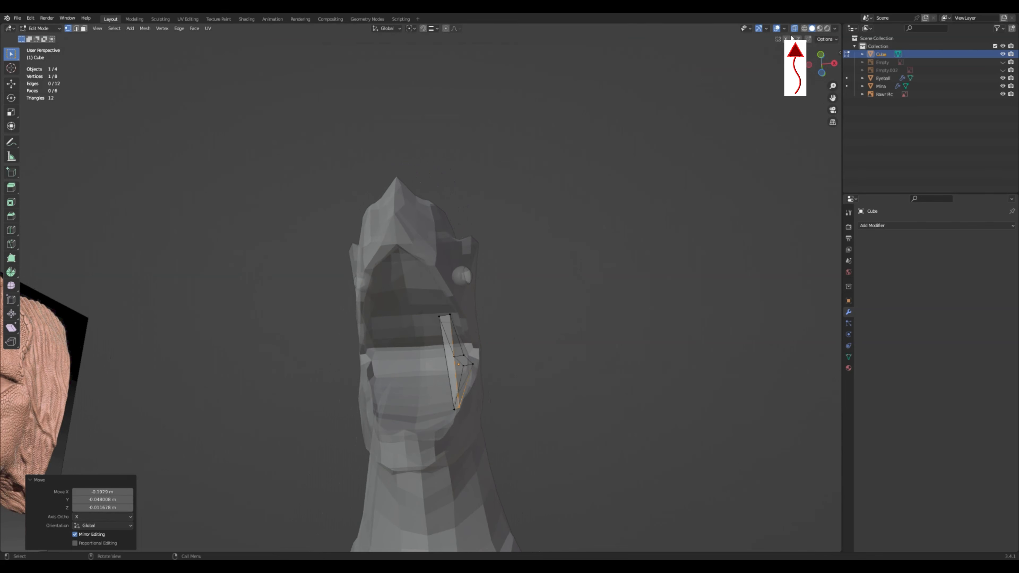
pyautogui.press('g')
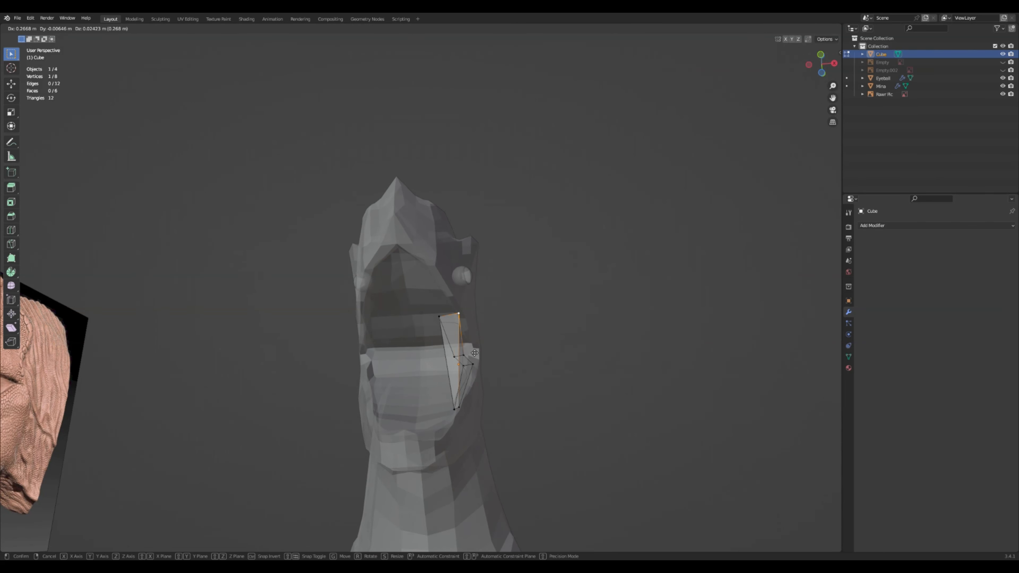
pyautogui.click(474, 353)
pyautogui.press('g')
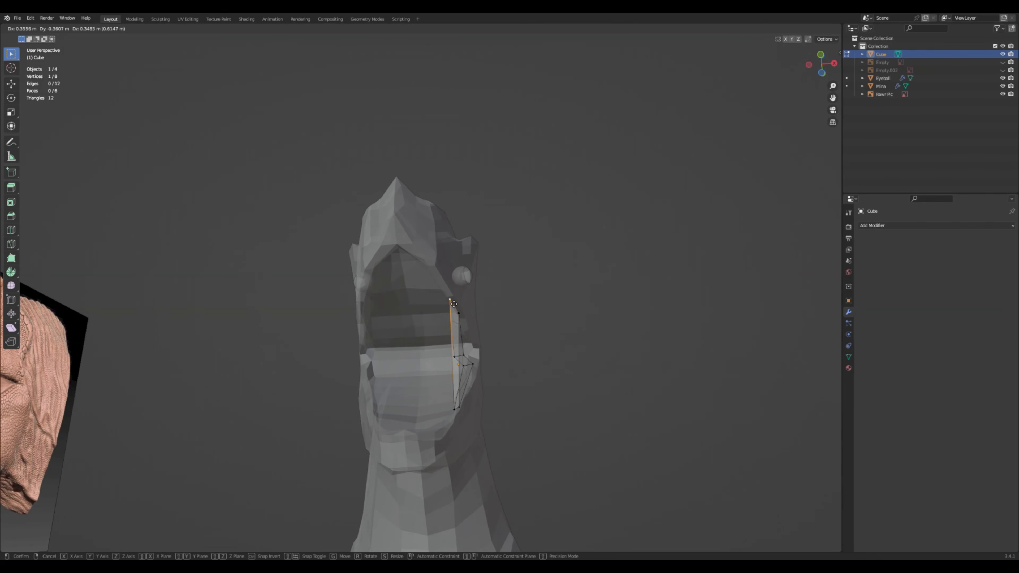
pyautogui.click(452, 301)
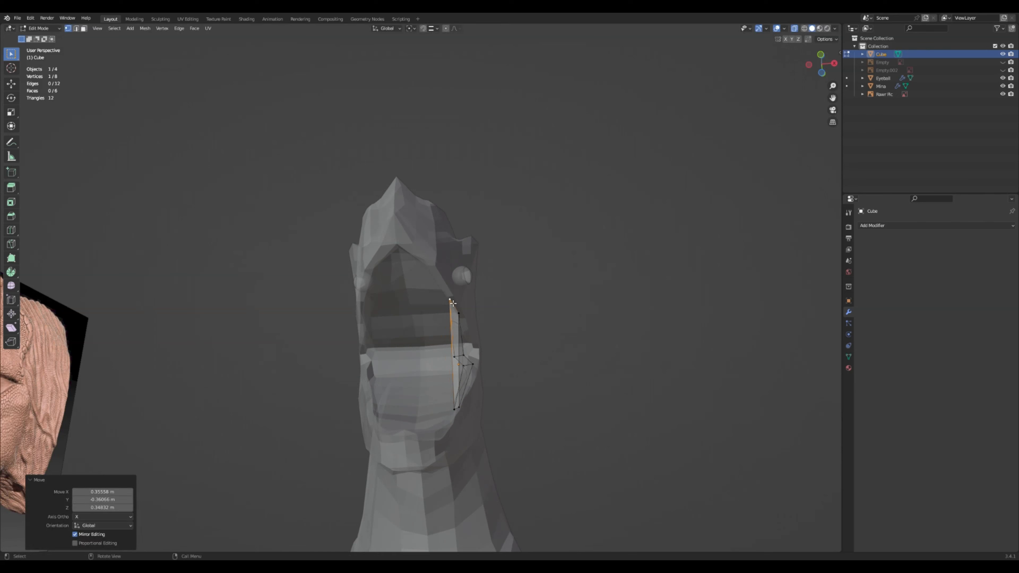
# Turn off X-ray and move the cheek piece's two lower front vertices down into the lower jaw, by about 0.20 m and 0.47 m
pyautogui.click(793, 29)
pyautogui.click(547, 412)
pyautogui.moveTo(547, 412)
pyautogui.mouseDown(button='middle')
pyautogui.moveTo(570, 421)
pyautogui.moveTo(558, 424)
pyautogui.mouseUp(button='middle')
pyautogui.click(416, 424)
pyautogui.press('g')
pyautogui.click(416, 426)
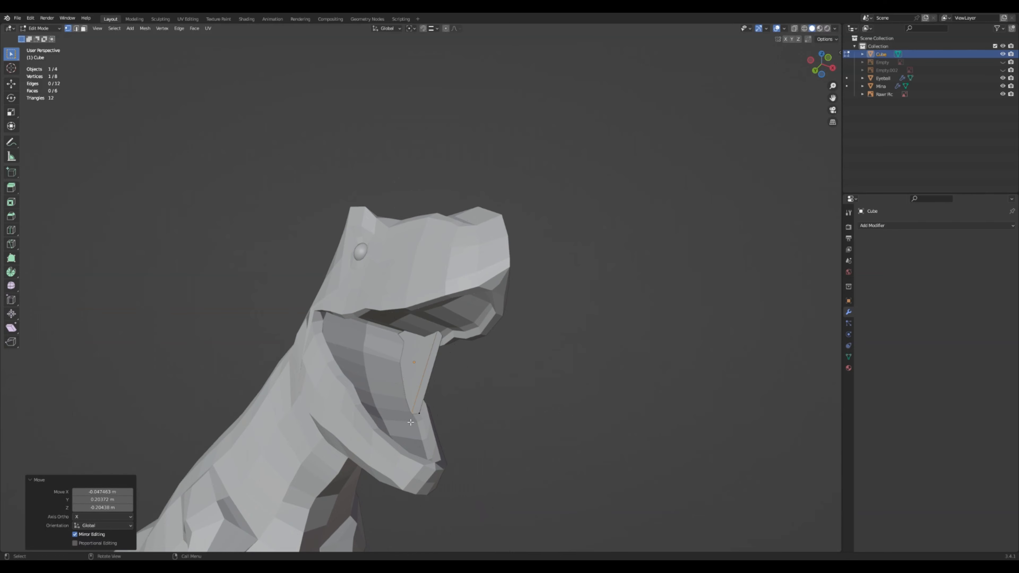
pyautogui.press('g')
pyautogui.click(415, 433)
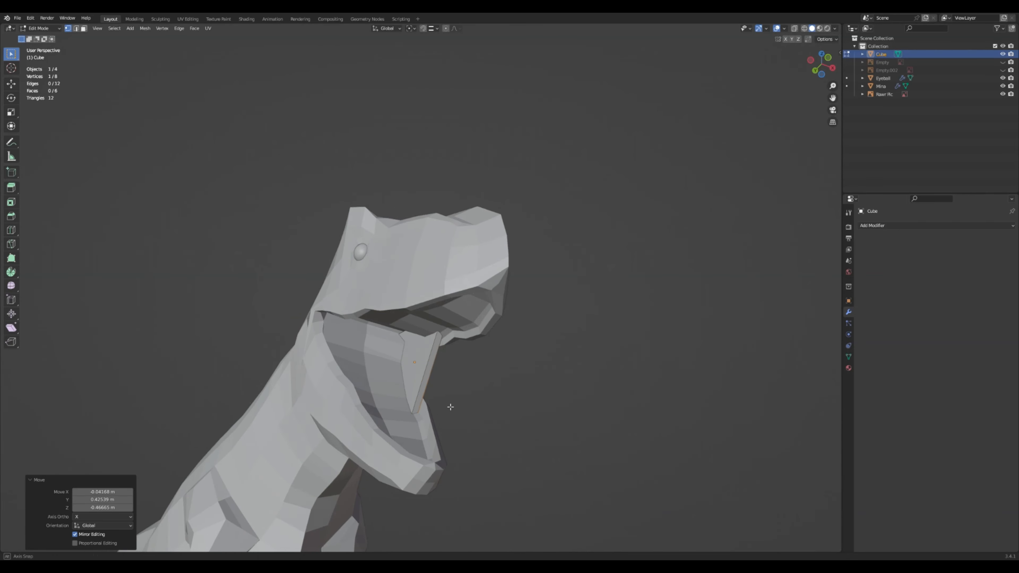
# With X-ray on, move the cheek piece's lower inner rear vertex about 0.06 m along negative X, 0.32 m along Y and 0.26 m down
pyautogui.moveTo(448, 410); pyautogui.dragTo(574, 287, button='middle')
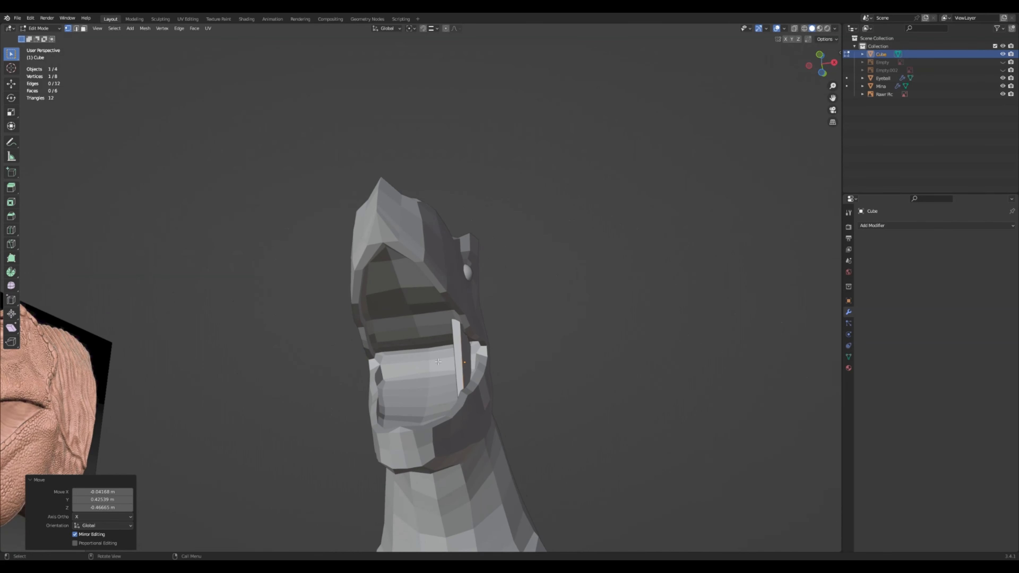
pyautogui.moveTo(439, 361); pyautogui.dragTo(514, 393, button='middle')
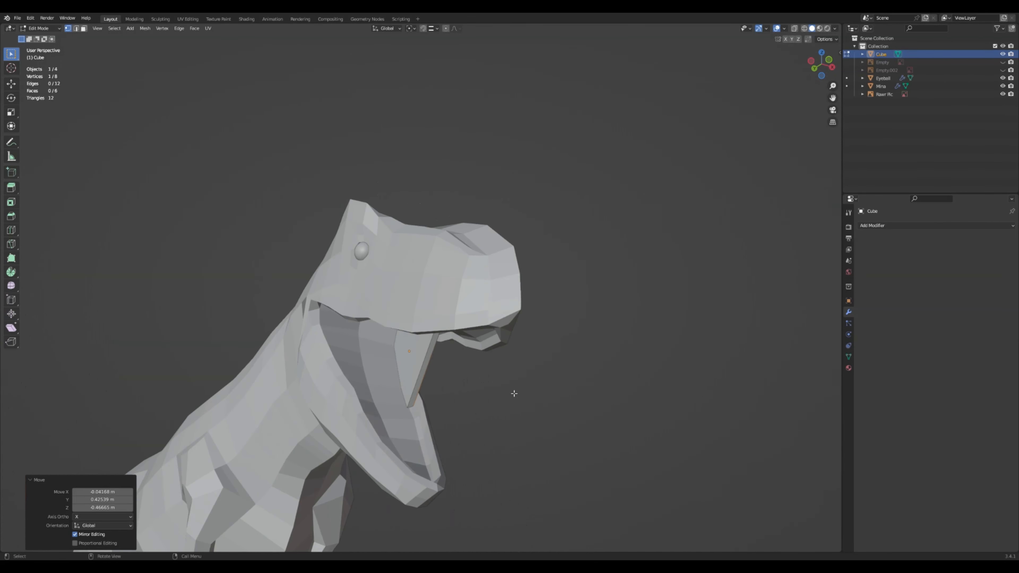
pyautogui.moveTo(426, 357); pyautogui.dragTo(435, 371, button='middle')
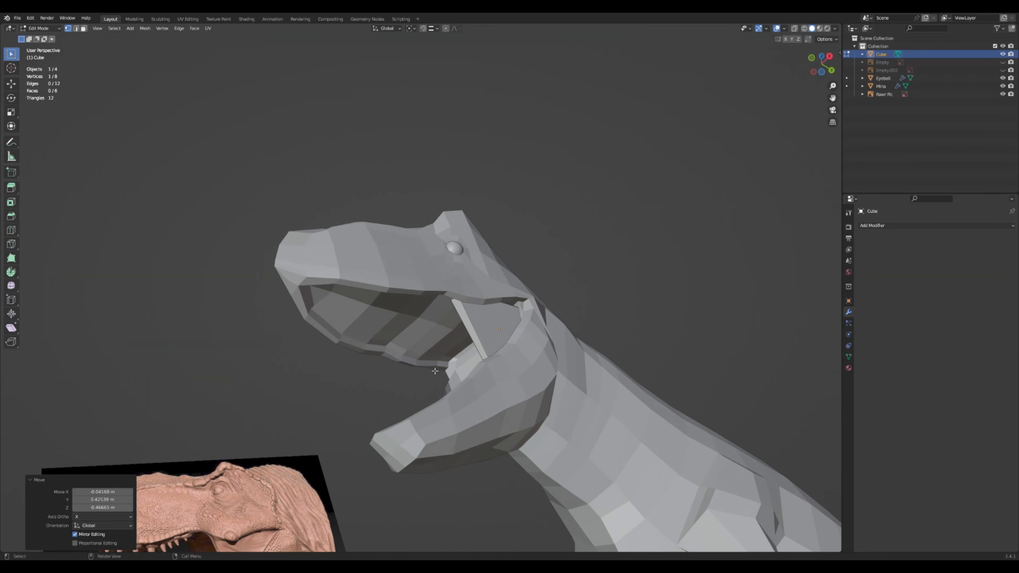
pyautogui.click(794, 28)
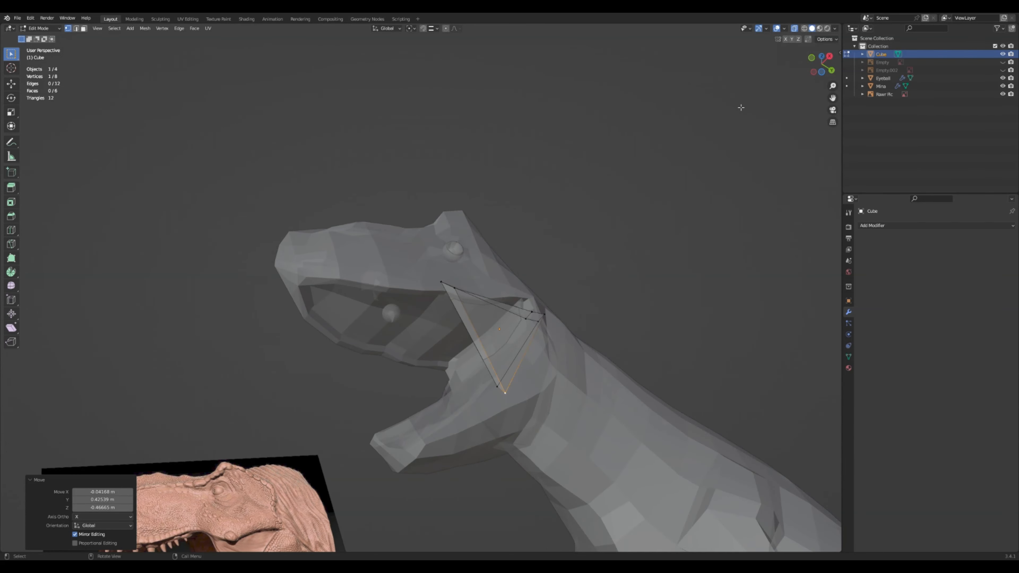
pyautogui.moveTo(542, 344); pyautogui.dragTo(614, 341, button='middle')
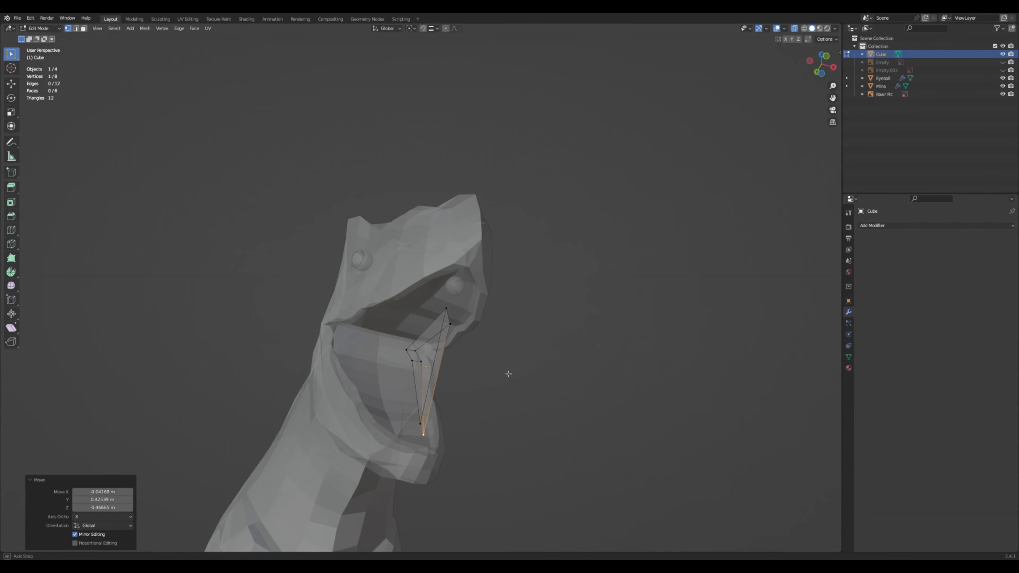
pyautogui.moveTo(509, 371)
pyautogui.mouseDown(button='middle')
pyautogui.moveTo(437, 382)
pyautogui.moveTo(353, 417)
pyautogui.moveTo(465, 387)
pyautogui.moveTo(492, 365)
pyautogui.mouseUp(button='middle')
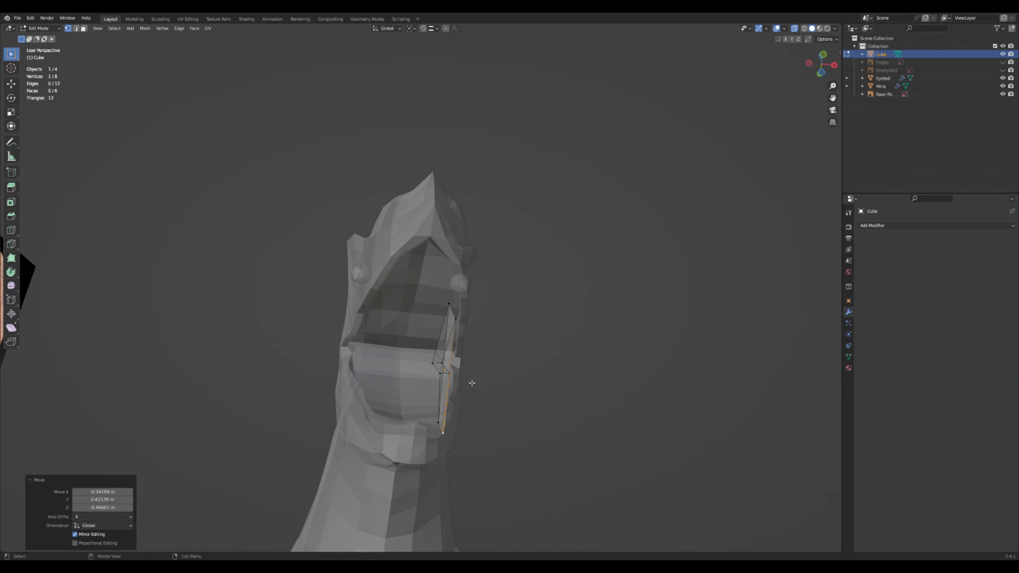
pyautogui.press('g')
pyautogui.click(441, 395)
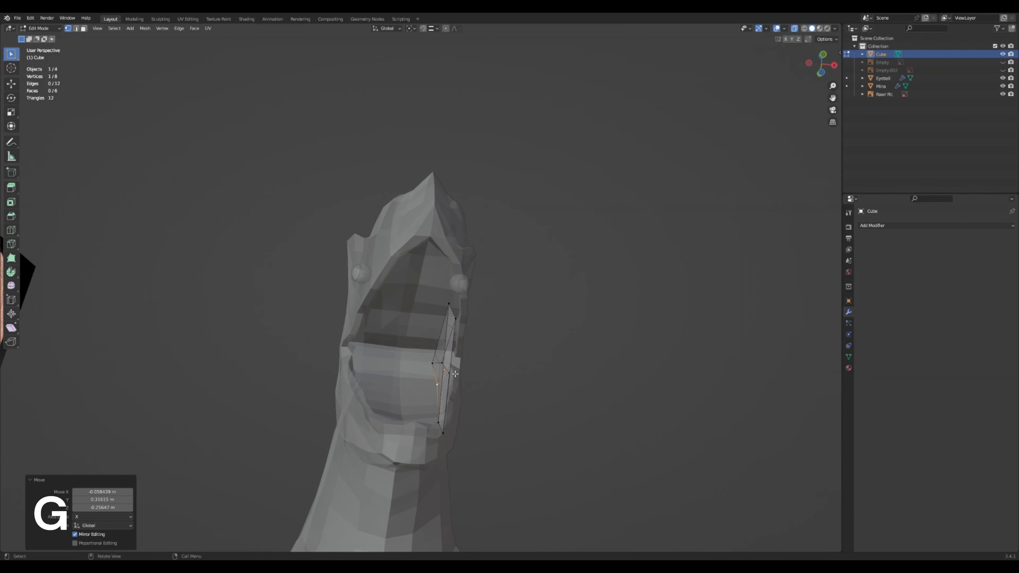
# Move the cheek piece's upper inner rear vertex about 0.07 m along X, 0.76 m along negative Y and 0.94 m up
pyautogui.moveTo(440, 394); pyautogui.dragTo(506, 352, button='middle')
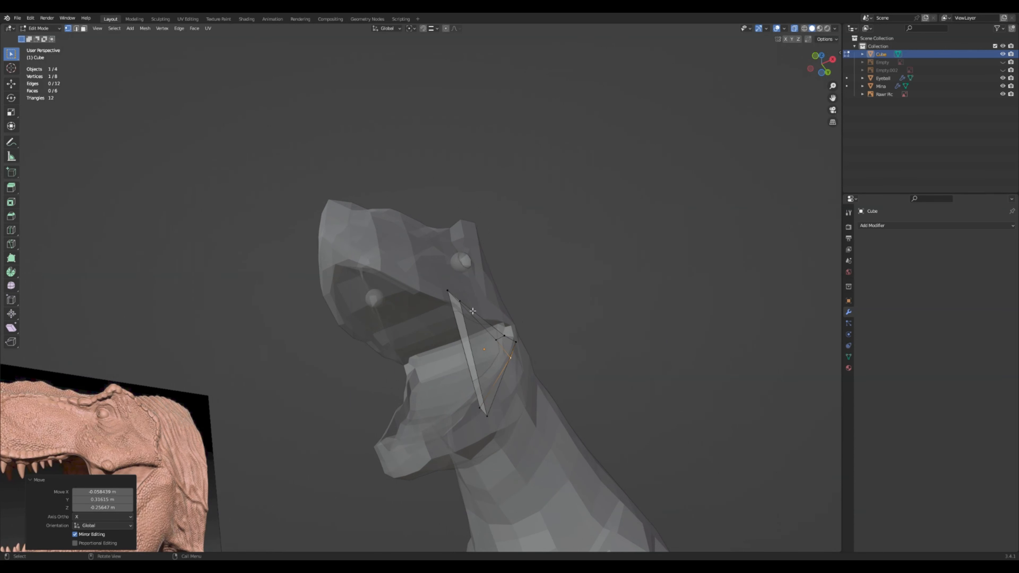
pyautogui.press('g')
pyautogui.click(506, 342)
pyautogui.moveTo(506, 342); pyautogui.dragTo(541, 355, button='middle')
pyautogui.click(541, 354)
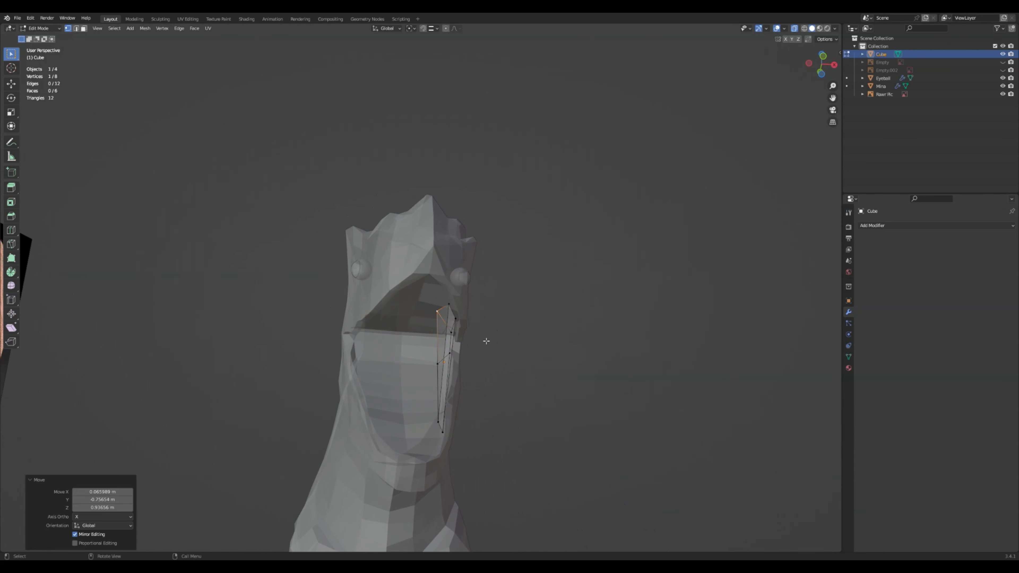
# With X-ray on, nudge the cheek piece's rear outer vertex slightly outward and up toward the head's outer surface
pyautogui.moveTo(485, 342); pyautogui.dragTo(555, 360, button='middle')
pyautogui.hotkey('alt', 'z')
pyautogui.scroll(3, 494, 353)
pyautogui.moveTo(531, 429)
pyautogui.mouseDown(button='middle')
pyautogui.moveTo(483, 422)
pyautogui.moveTo(499, 378)
pyautogui.mouseUp(button='middle')
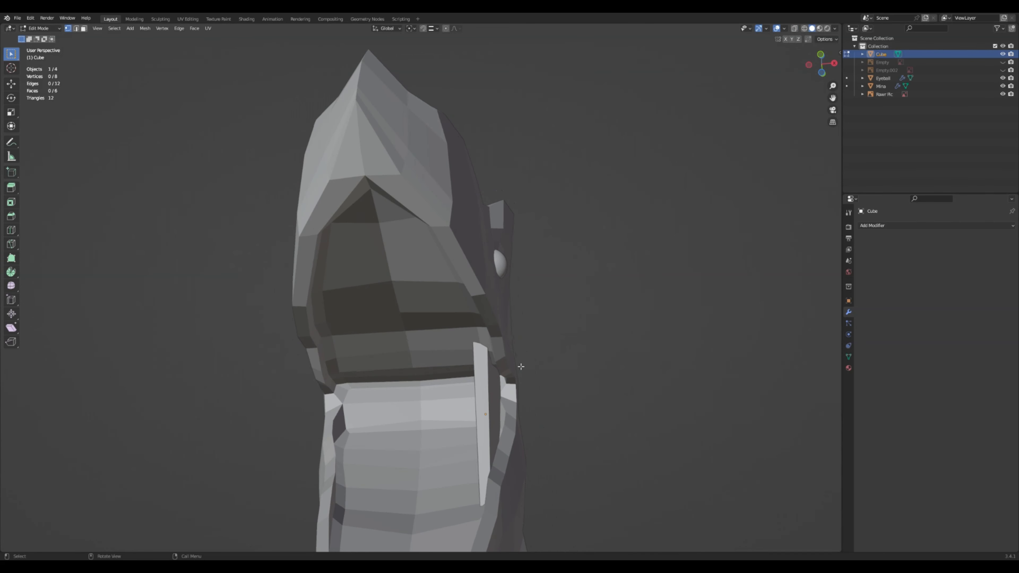
pyautogui.click(794, 29)
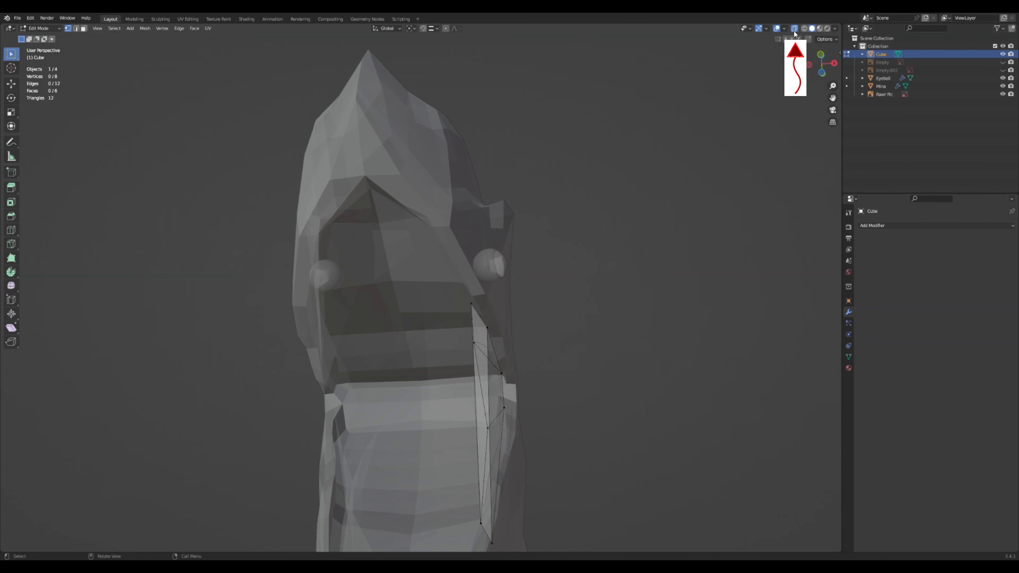
pyautogui.moveTo(508, 380); pyautogui.dragTo(517, 372)
pyautogui.click(603, 354)
pyautogui.moveTo(603, 354); pyautogui.dragTo(540, 392, button='middle')
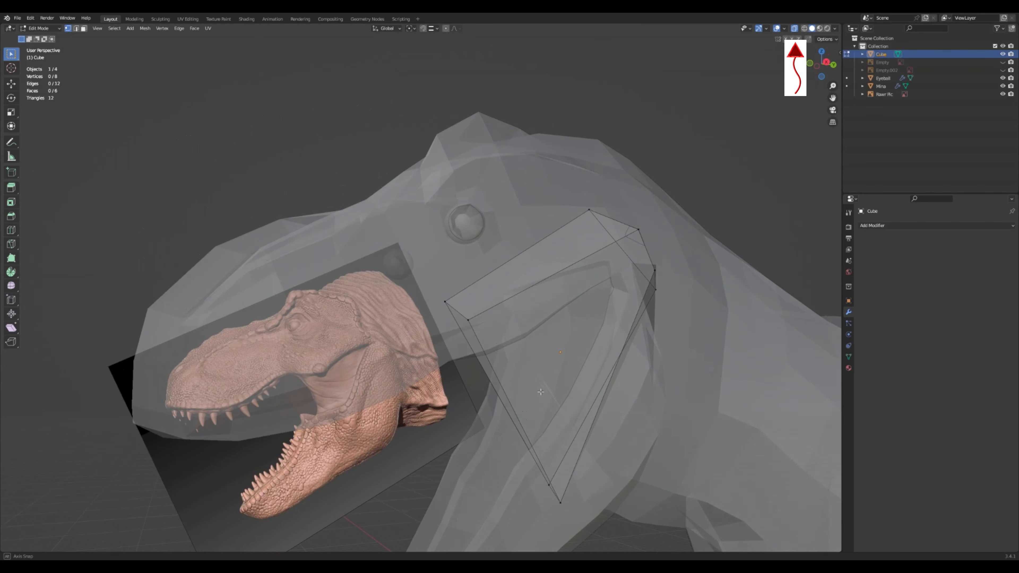
# Nudge the cheek piece's upper rear vertex slightly down inside the head, with X-ray turned off to check the fit
pyautogui.click(795, 28)
pyautogui.moveTo(638, 229); pyautogui.dragTo(626, 256)
pyautogui.moveTo(687, 184); pyautogui.dragTo(617, 307, button='middle')
pyautogui.moveTo(660, 273); pyautogui.dragTo(570, 252, button='middle')
pyautogui.click(502, 329)
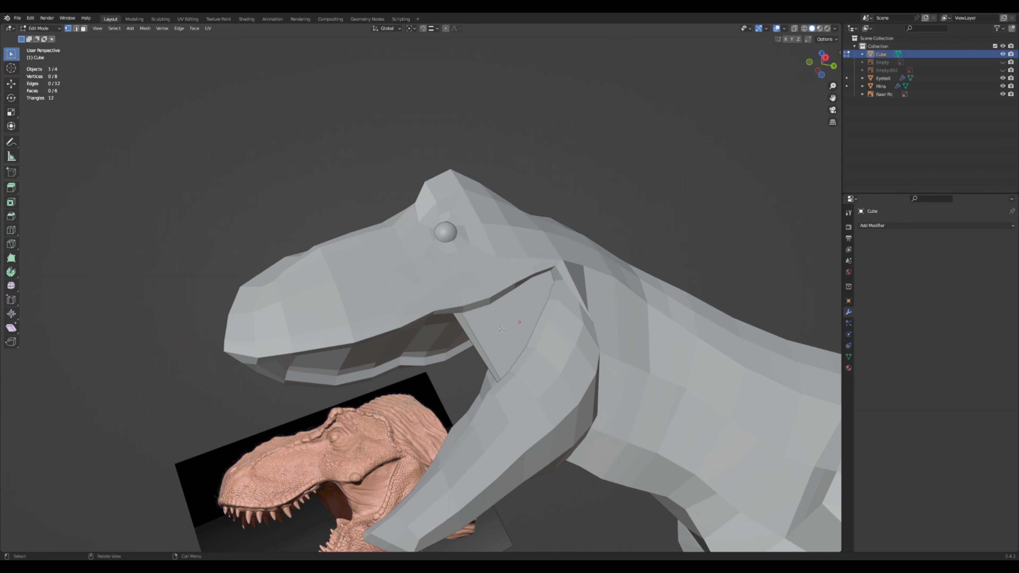
pyautogui.moveTo(502, 329); pyautogui.dragTo(530, 309, button='middle')
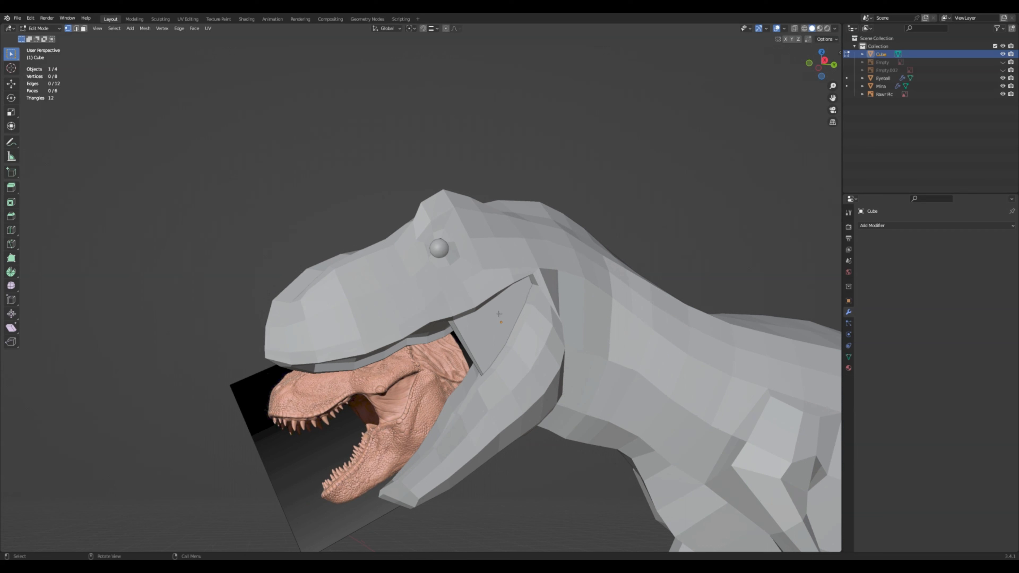
pyautogui.hotkey('ctrl', 'r')
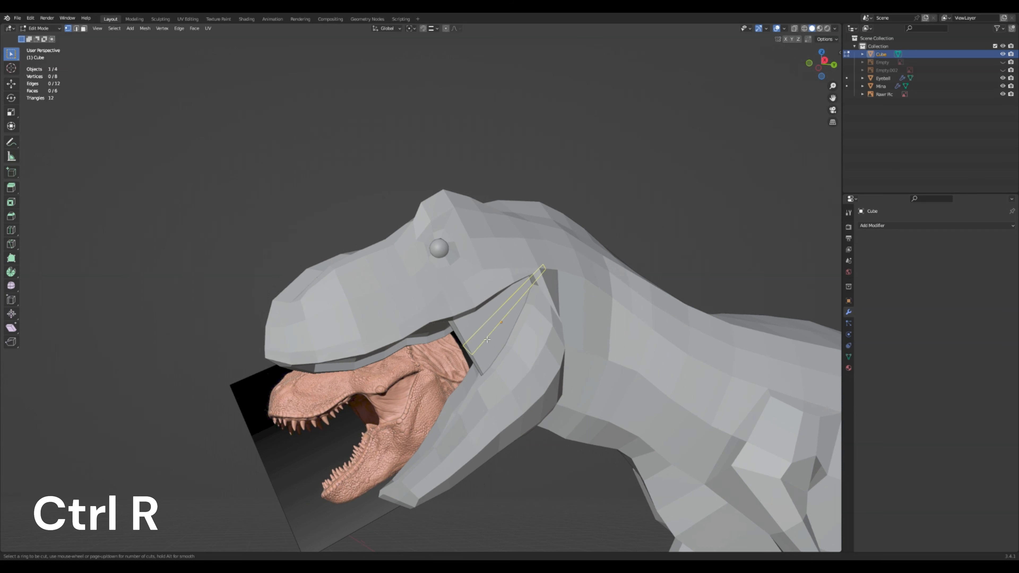
pyautogui.scroll(1, 487, 339)
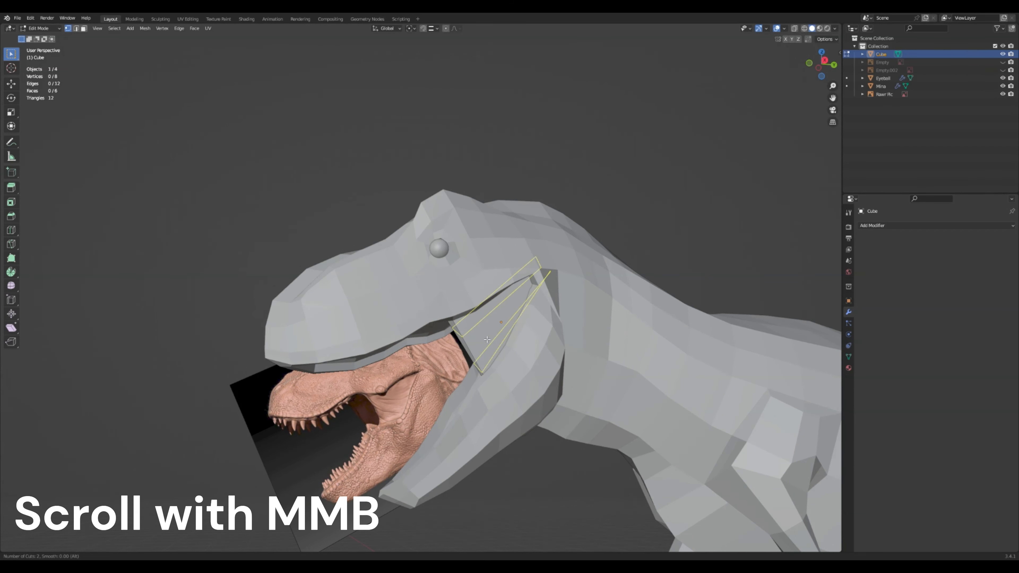
pyautogui.scroll(1, 487, 340)
pyautogui.click(487, 340)
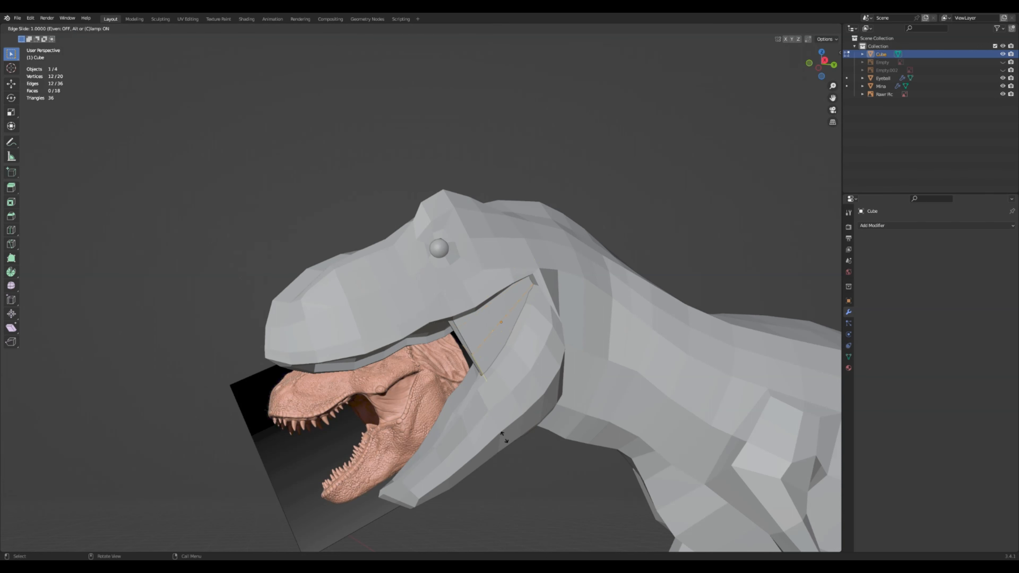
pyautogui.click(549, 461)
pyautogui.hotkey('ctrl', 'z')
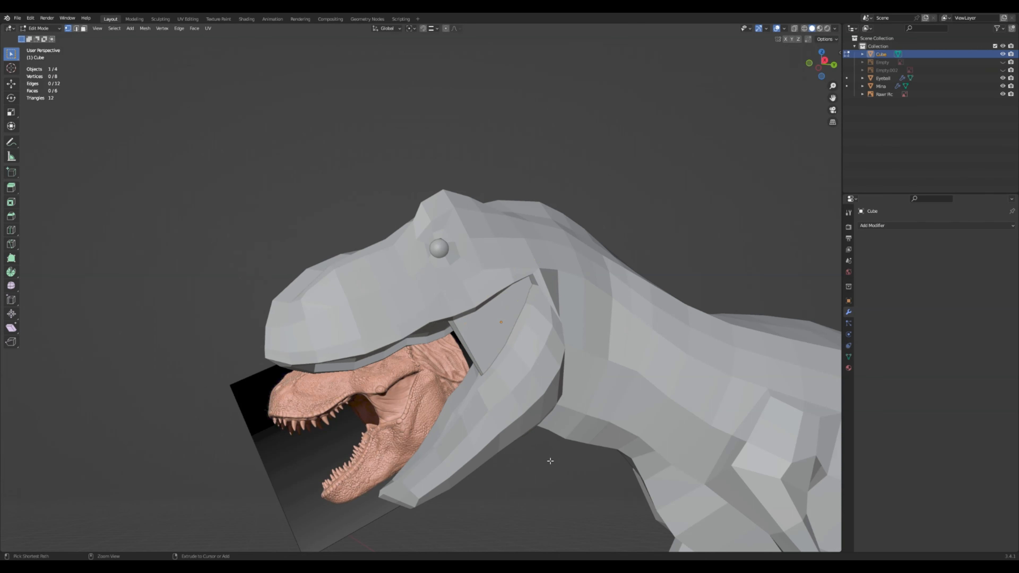
# Add three evenly spaced loop cuts across the cheek piece, running from its front edge to its rear edge
pyautogui.hotkey('ctrl', 'r')
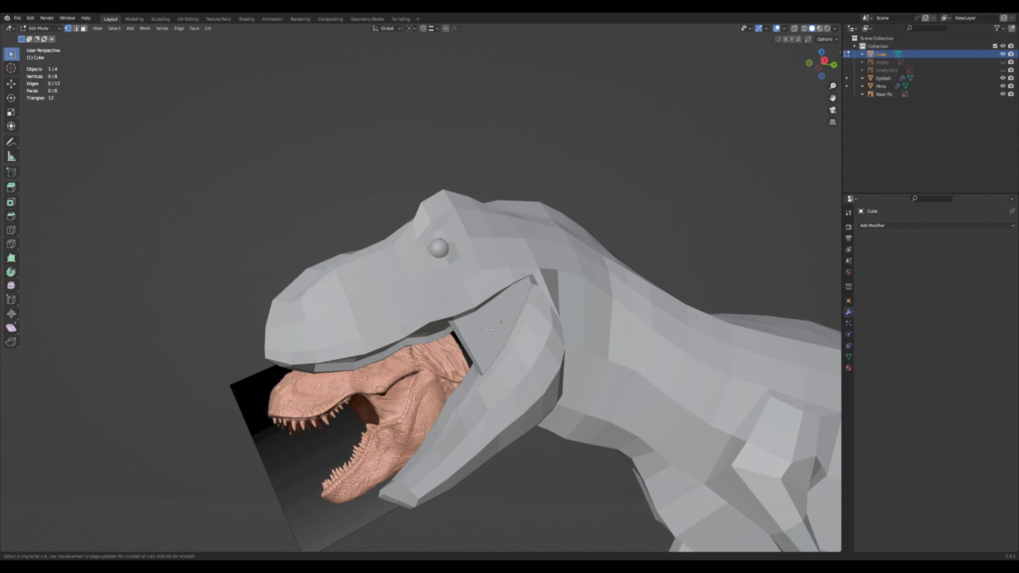
pyautogui.click(480, 336)
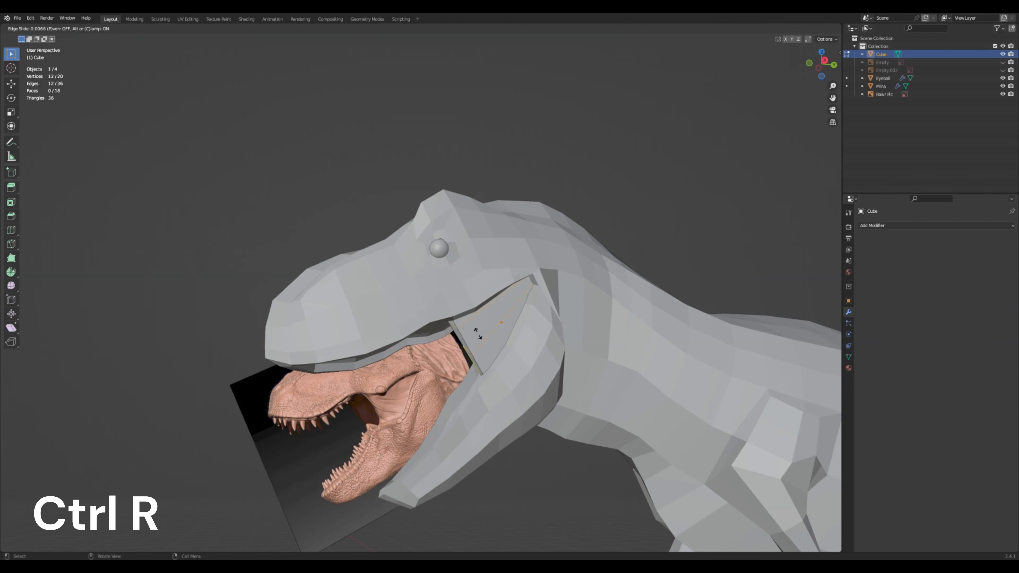
pyautogui.click(687, 198)
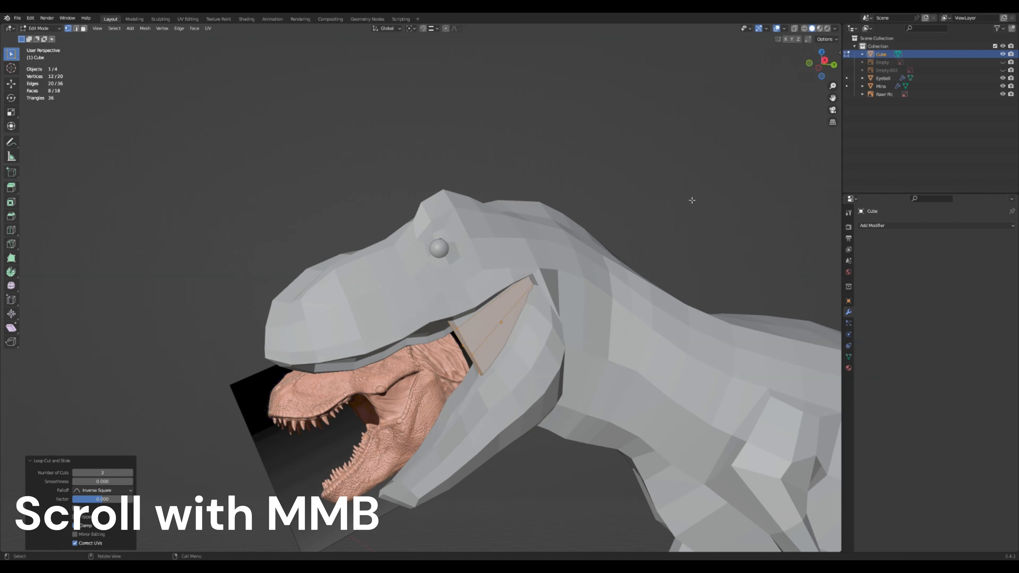
pyautogui.click(687, 198)
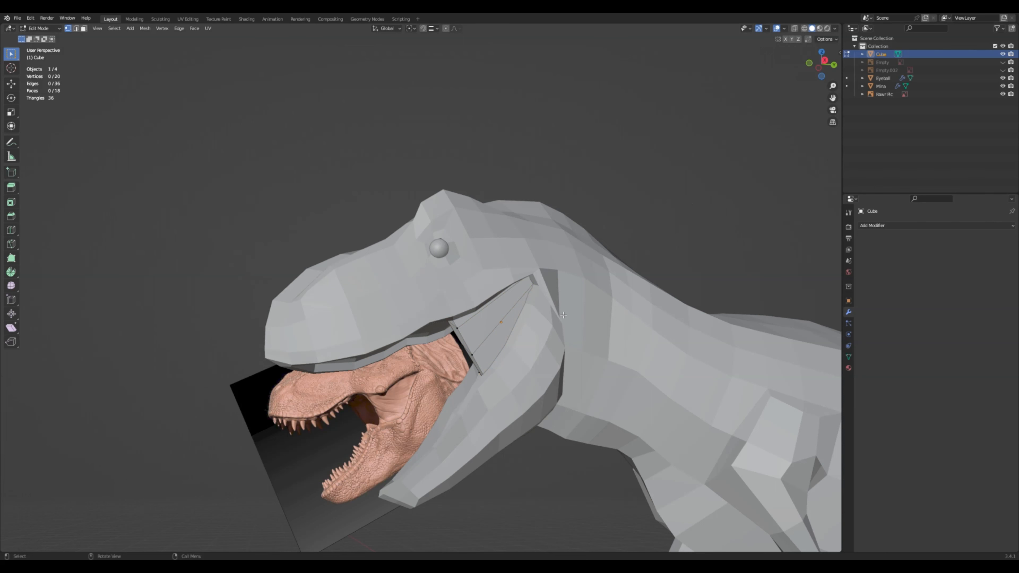
# In right orthographic view with X-ray on, move the new front-edge vertices back to follow the reference's curved mouth corner
pyautogui.click(824, 60)
pyautogui.moveTo(446, 335); pyautogui.dragTo(456, 348)
pyautogui.click(794, 28)
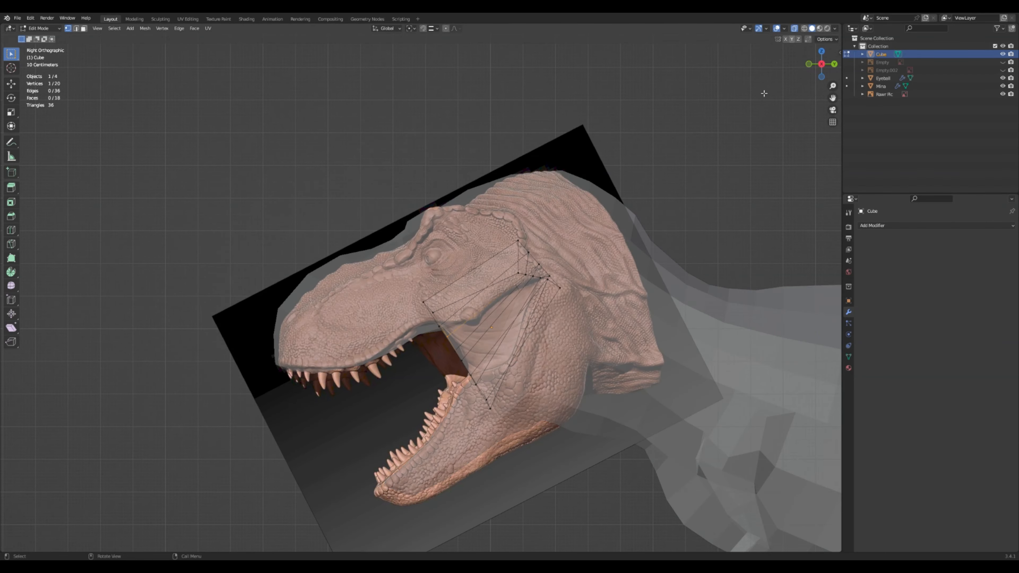
pyautogui.press('g')
pyautogui.moveTo(446, 338); pyautogui.dragTo(463, 361)
pyautogui.press('g')
pyautogui.click(458, 340)
pyautogui.press('g')
pyautogui.click(462, 355)
# Move the lower front-edge vertex about 0.09 m along Y and 0.10 m up, and shift the upper ones onto the reference's mouth curve
pyautogui.press('g')
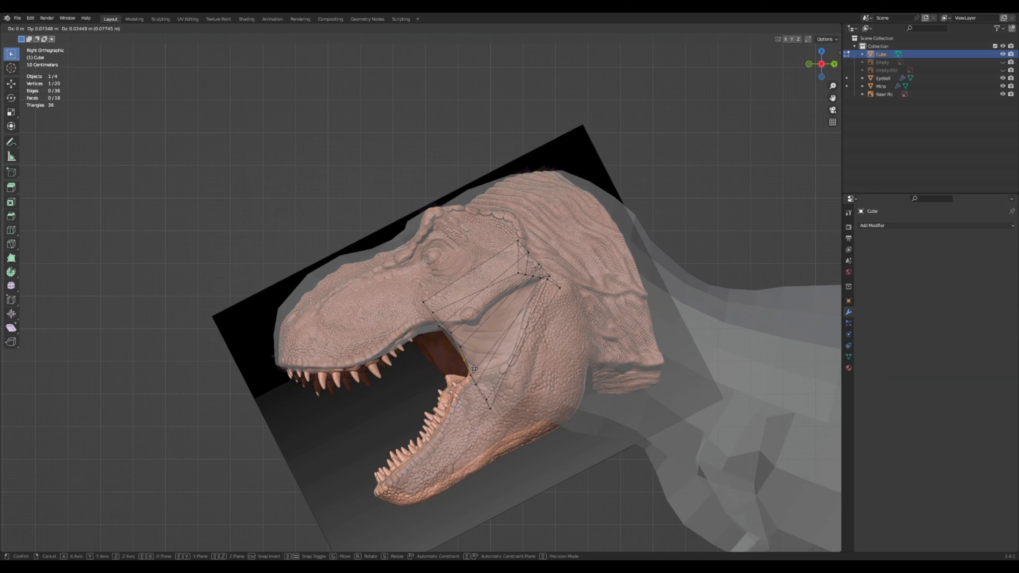
pyautogui.click(474, 366)
pyautogui.press('g')
pyautogui.click(448, 338)
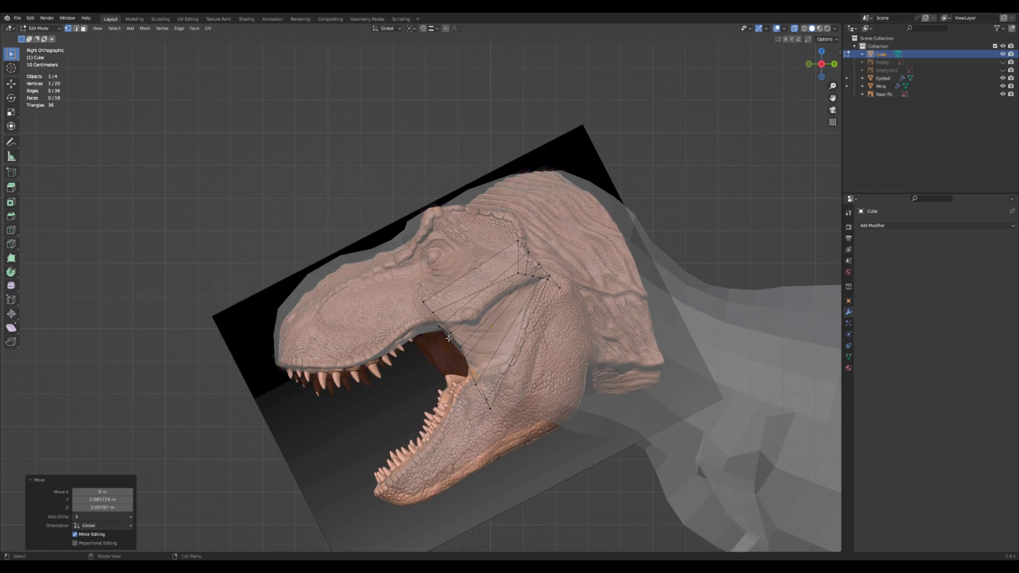
pyautogui.press('g')
pyautogui.click(449, 332)
pyautogui.press('g')
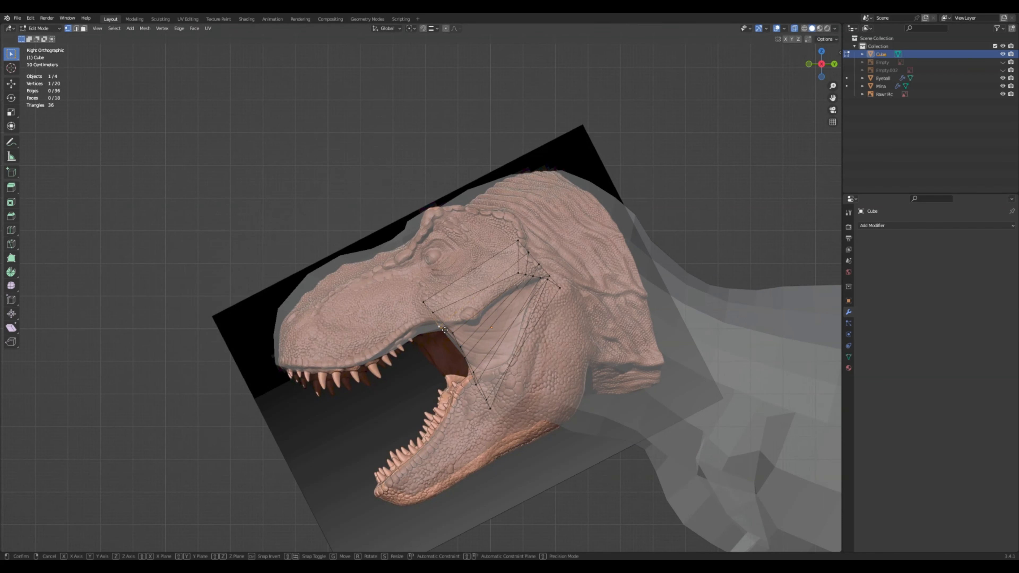
pyautogui.click(451, 330)
pyautogui.click(643, 253)
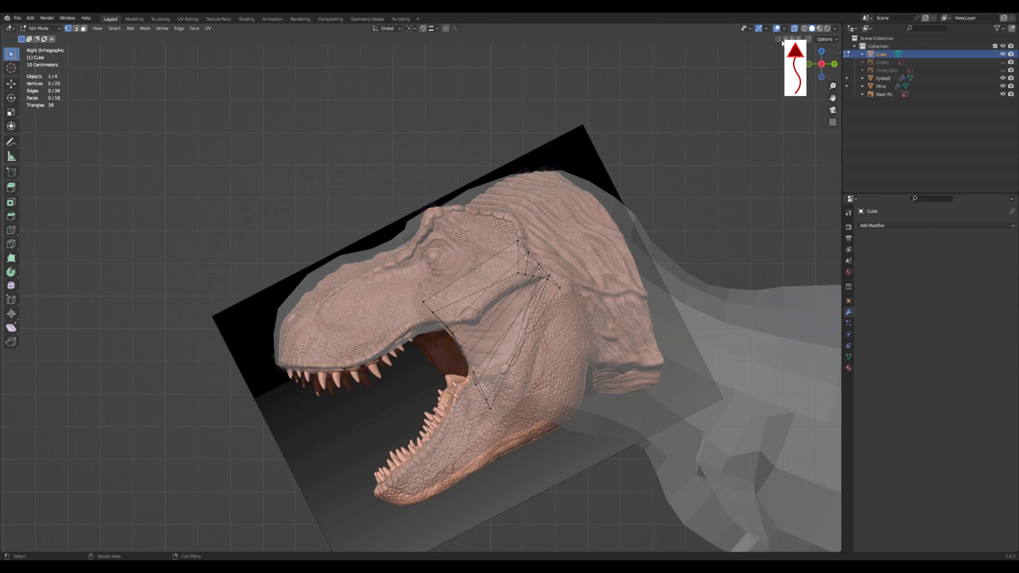
# Turn off X-ray and pull the middle and lower inner front-edge vertices inward, the lower one about 0.09 m along Y
pyautogui.click(794, 29)
pyautogui.click(544, 266)
pyautogui.moveTo(543, 266); pyautogui.dragTo(574, 430, button='middle')
pyautogui.scroll(3, 521, 428)
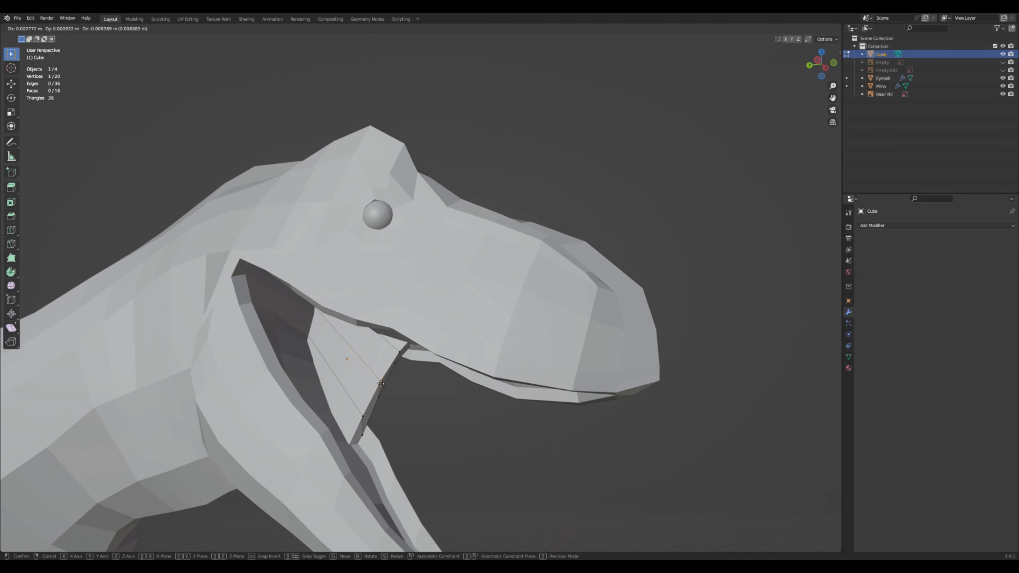
pyautogui.moveTo(379, 387); pyautogui.dragTo(360, 415)
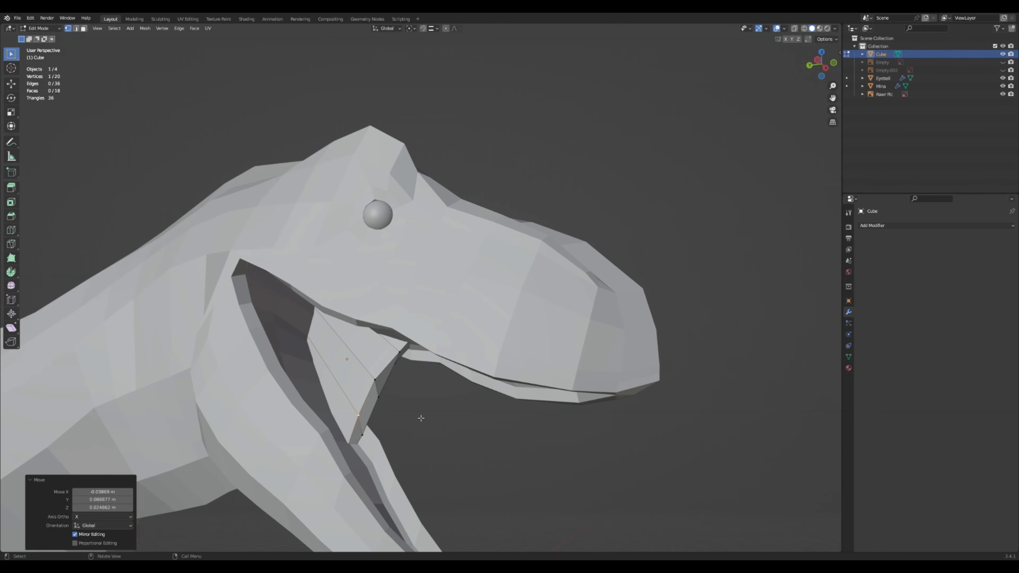
# Move the upper inner front-edge vertex about 0.06 m along negative X, 0.10 m along Y and 0.08 m up
pyautogui.click(400, 353)
pyautogui.press('g')
pyautogui.click(393, 346)
pyautogui.moveTo(436, 427); pyautogui.dragTo(544, 323, button='middle')
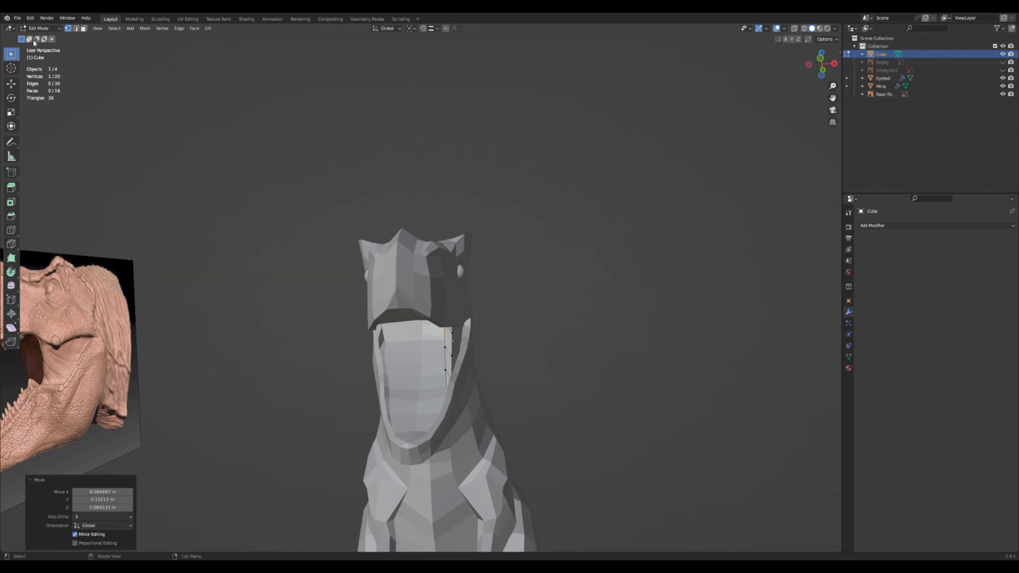
# In Object Mode, add a Mirror modifier on X to the cheek piece with Mina as the mirror object
pyautogui.click(41, 28)
pyautogui.click(40, 33)
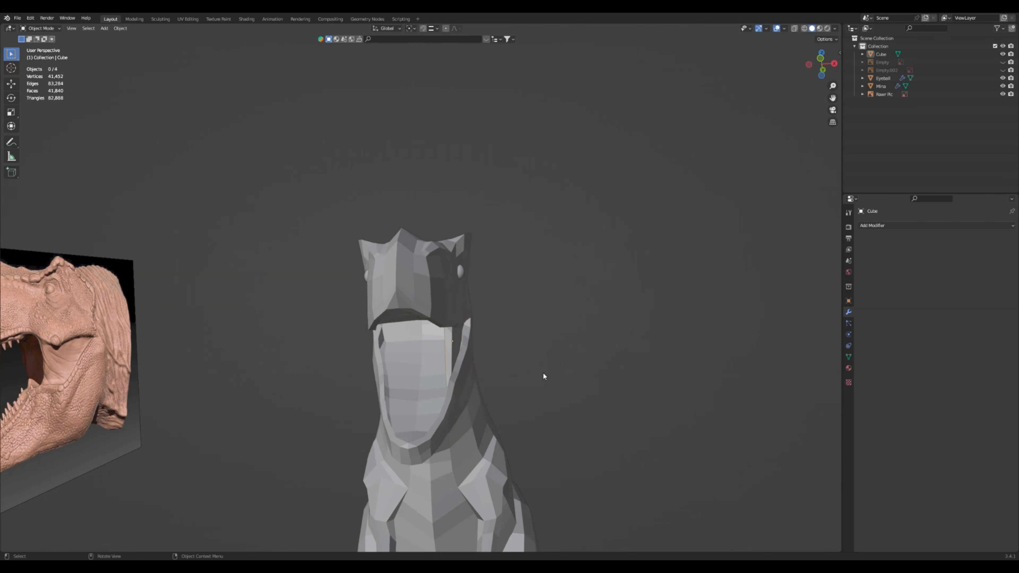
pyautogui.click(452, 342)
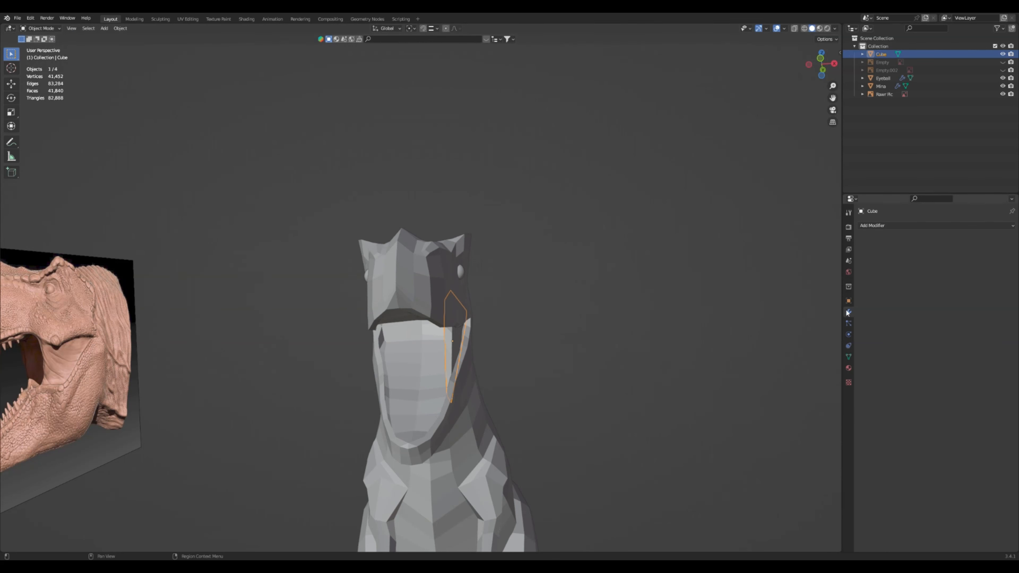
pyautogui.click(873, 225)
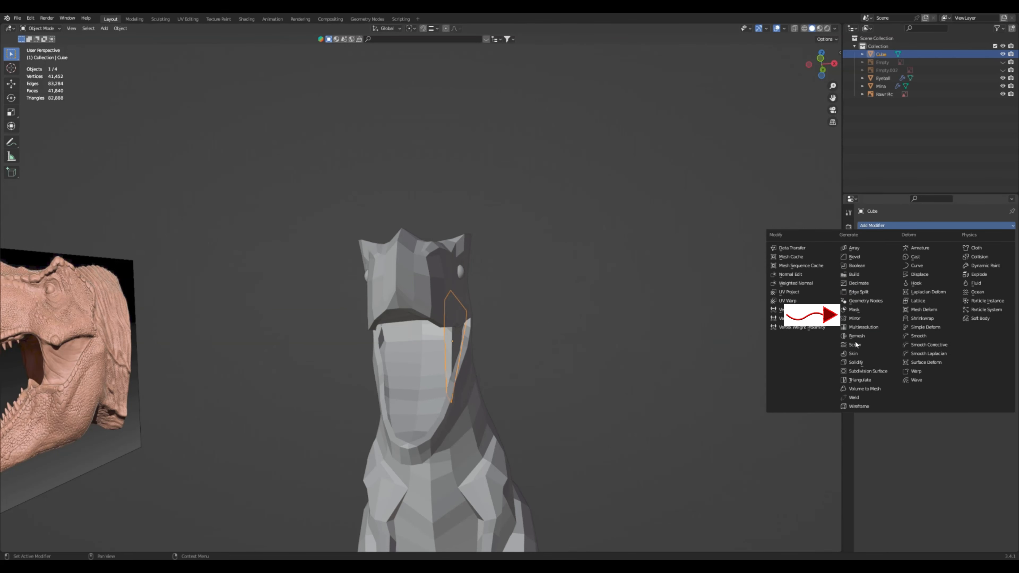
pyautogui.click(870, 319)
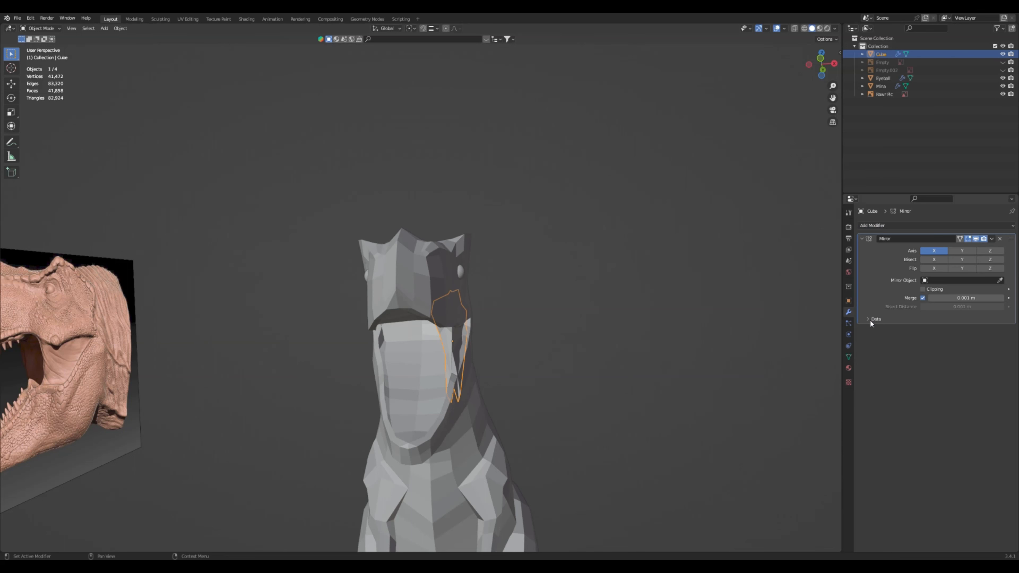
pyautogui.click(1000, 280)
pyautogui.click(403, 276)
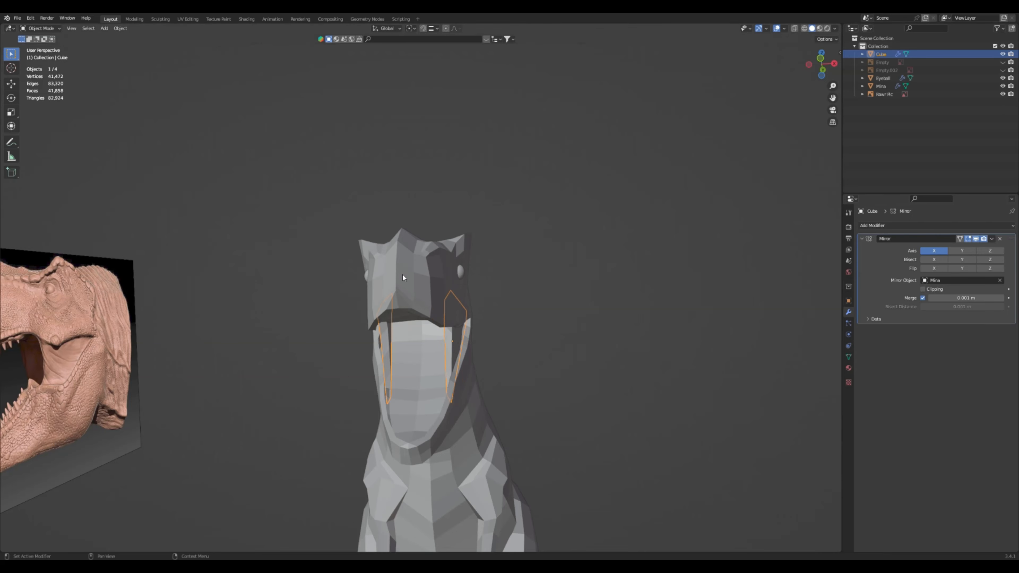
pyautogui.click(577, 385)
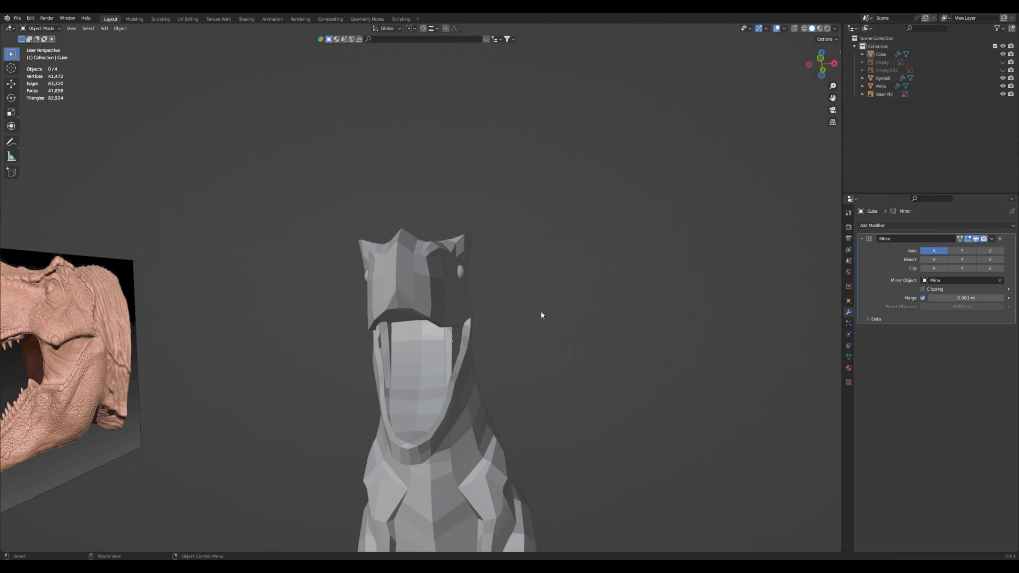
pyautogui.moveTo(541, 311); pyautogui.dragTo(520, 354, button='middle')
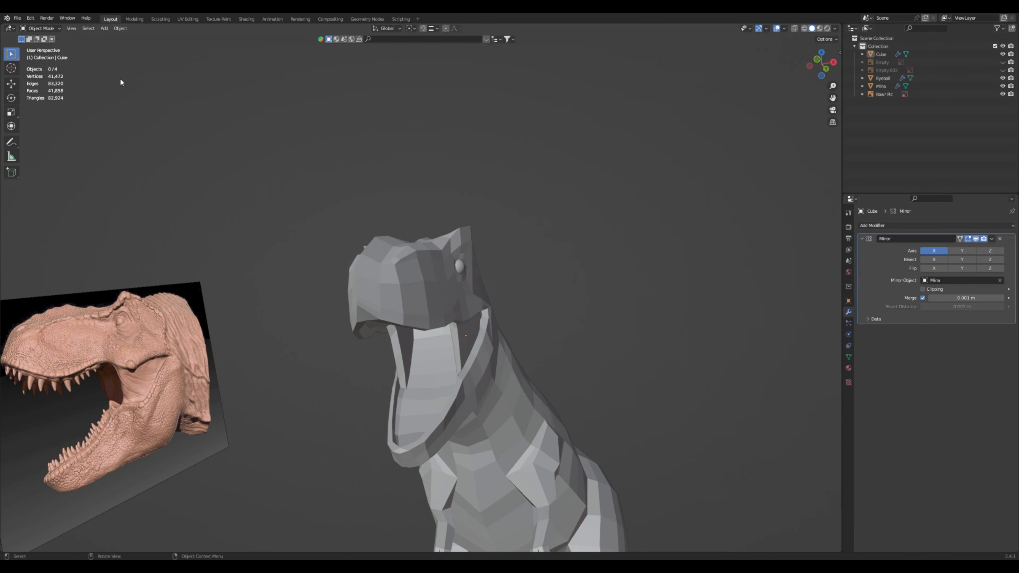
# Apply Shade Smooth to the Mina body and to the mirrored cheek pieces, and inspect the head
pyautogui.rightClick(405, 304)
pyautogui.click(410, 292)
pyautogui.click(432, 273)
pyautogui.rightClick(434, 287)
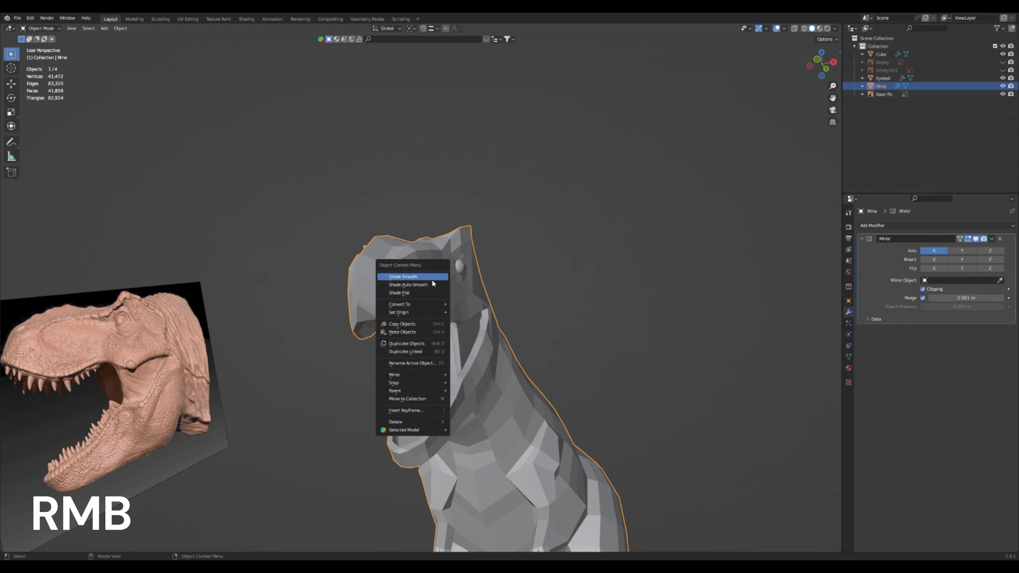
pyautogui.click(432, 276)
pyautogui.click(464, 336)
pyautogui.rightClick(464, 338)
pyautogui.click(464, 338)
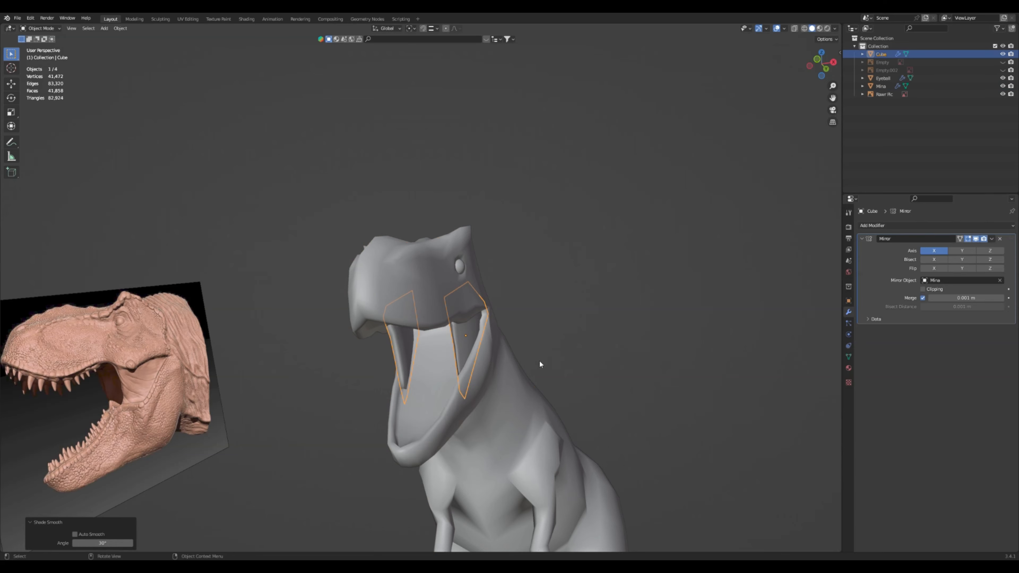
pyautogui.moveTo(564, 307); pyautogui.dragTo(613, 285, button='middle')
pyautogui.click(613, 284)
pyautogui.moveTo(484, 352); pyautogui.dragTo(435, 403, button='middle')
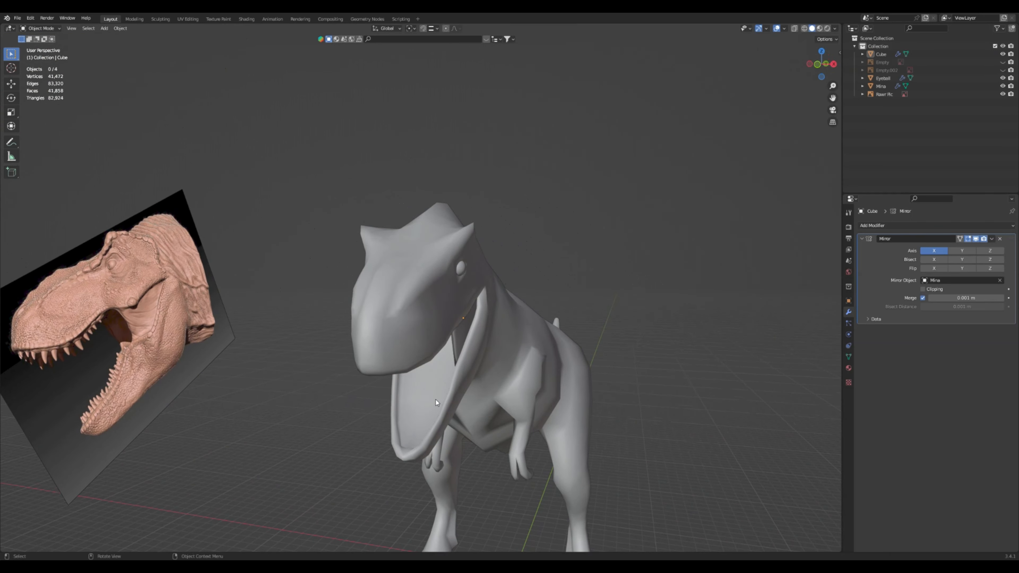
# Apply Shade Flat to the Mina body and to the mirrored cheek pieces
pyautogui.click(409, 259)
pyautogui.rightClick(400, 290)
pyautogui.click(392, 307)
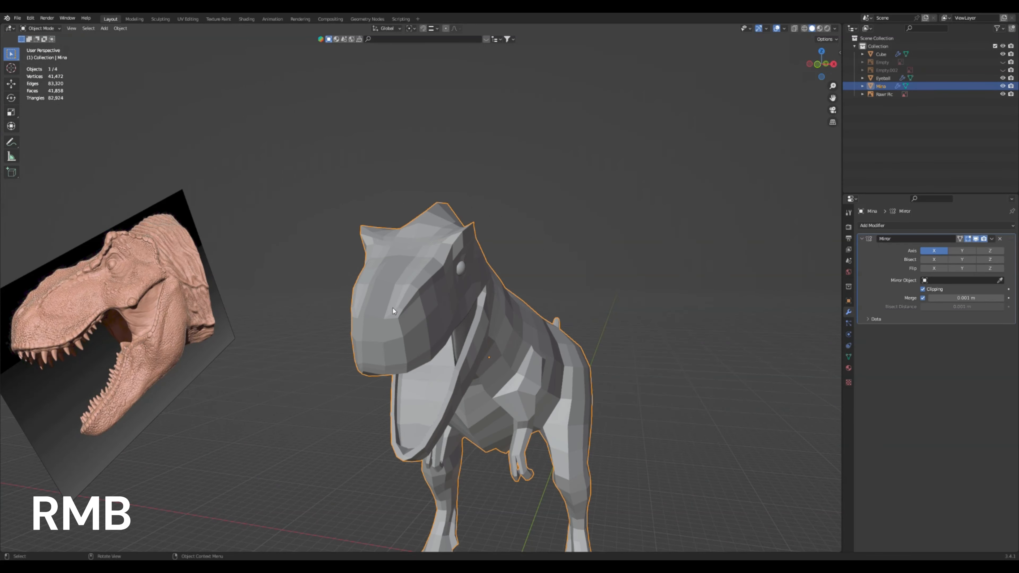
pyautogui.click(462, 341)
pyautogui.rightClick(461, 338)
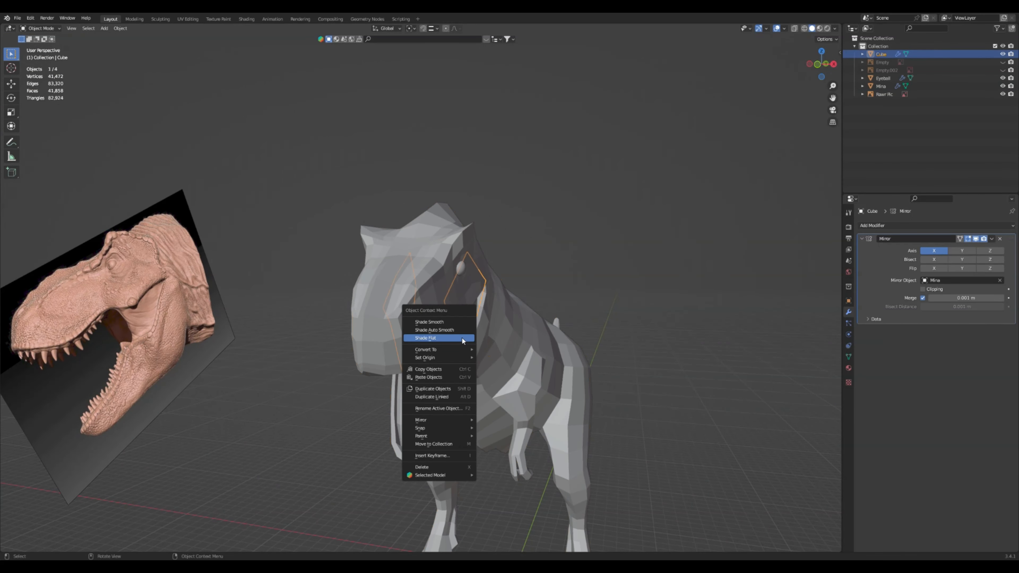
pyautogui.click(459, 345)
# Compare Mina's head and jaw outline with the reference picture in the right side view, with and without X-ray
pyautogui.click(436, 277)
pyautogui.moveTo(436, 277); pyautogui.dragTo(445, 305, button='middle')
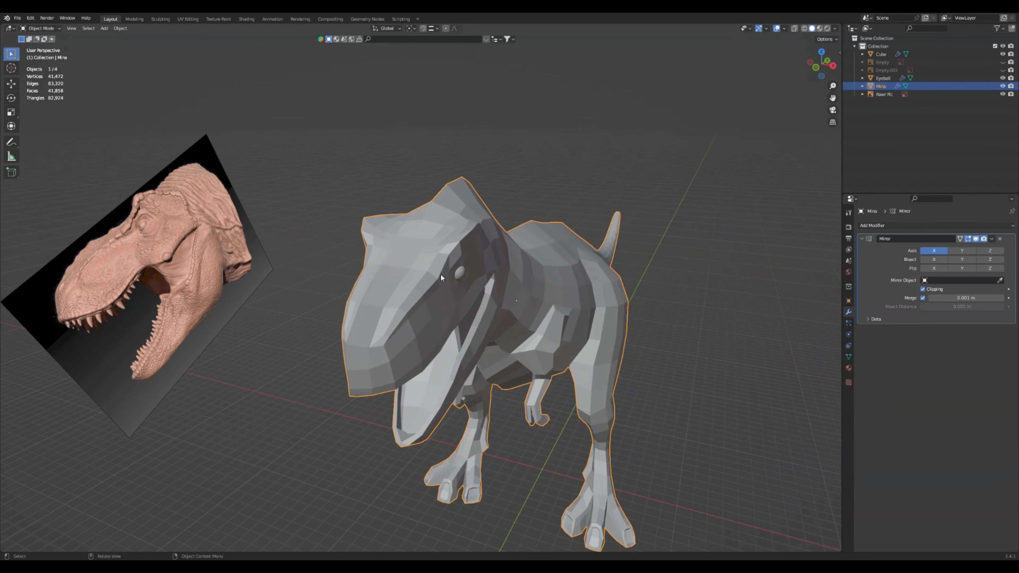
pyautogui.click(832, 65)
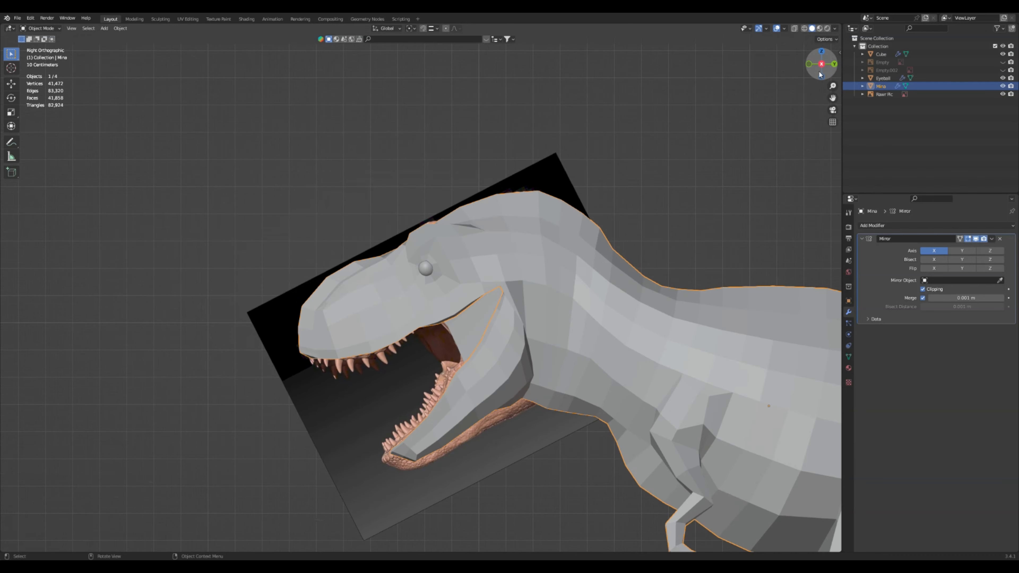
pyautogui.click(40, 28)
pyautogui.click(40, 47)
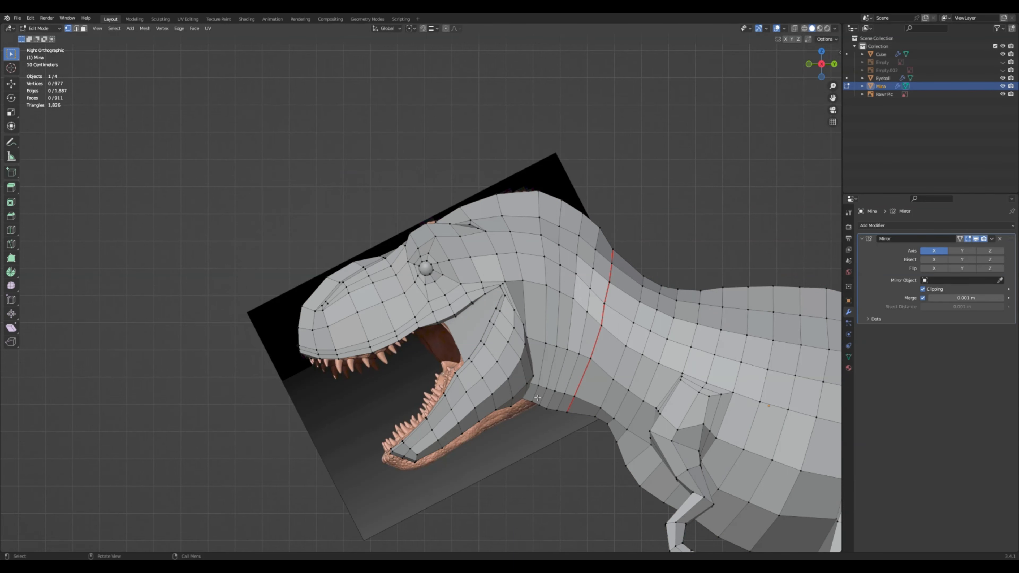
pyautogui.scroll(-1, 538, 397)
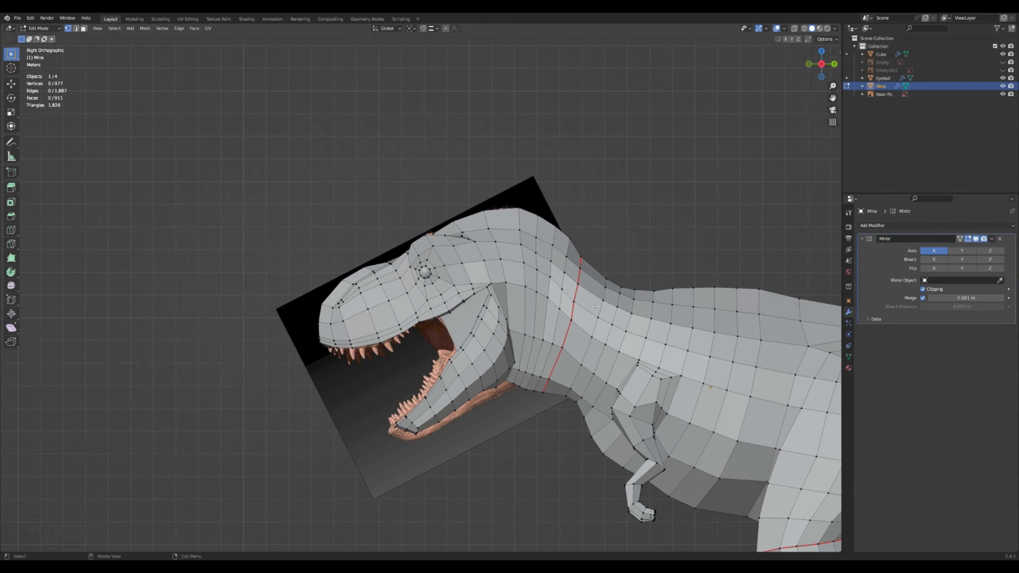
pyautogui.click(795, 30)
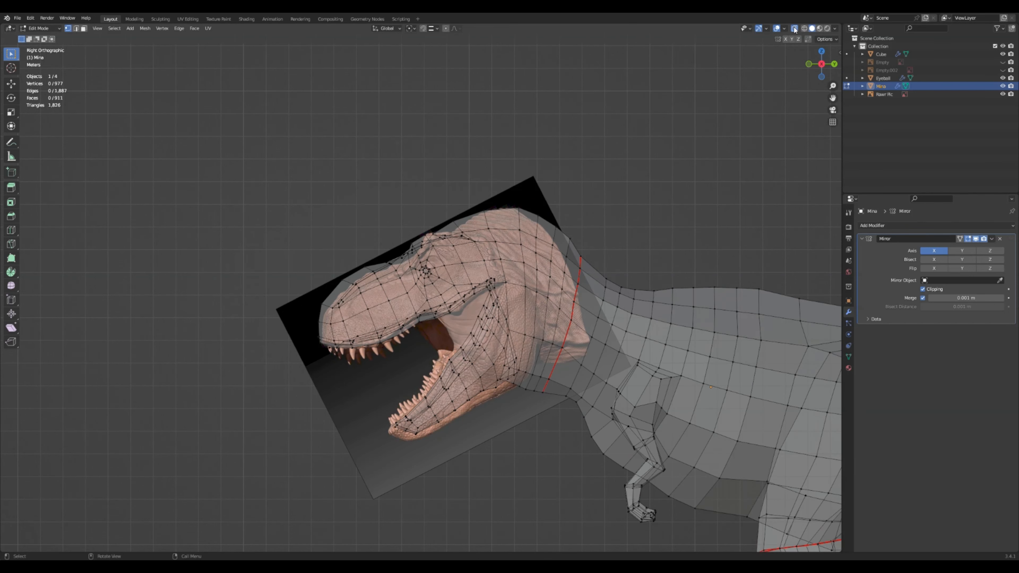
pyautogui.click(795, 29)
pyautogui.click(794, 29)
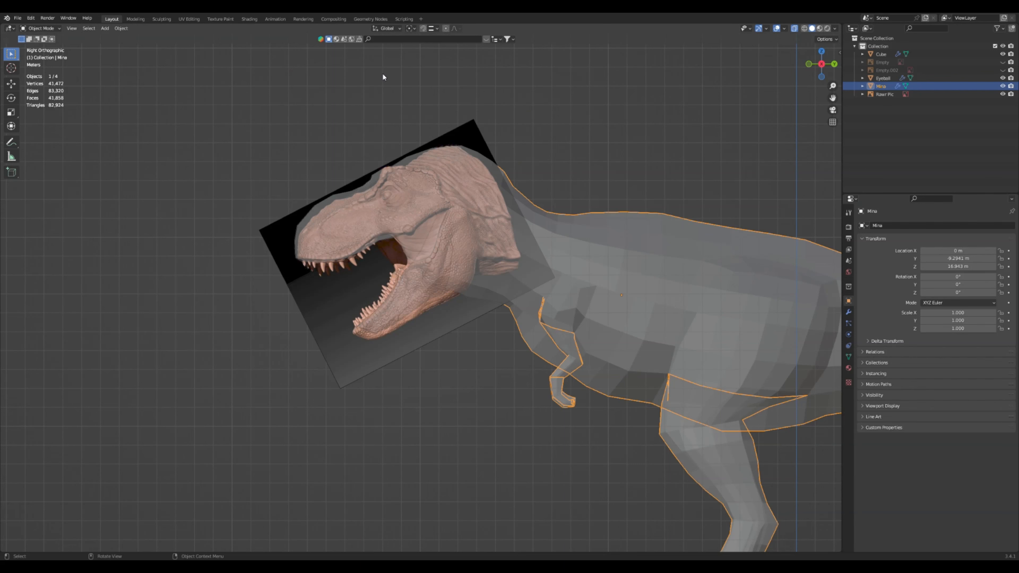
pyautogui.click(795, 28)
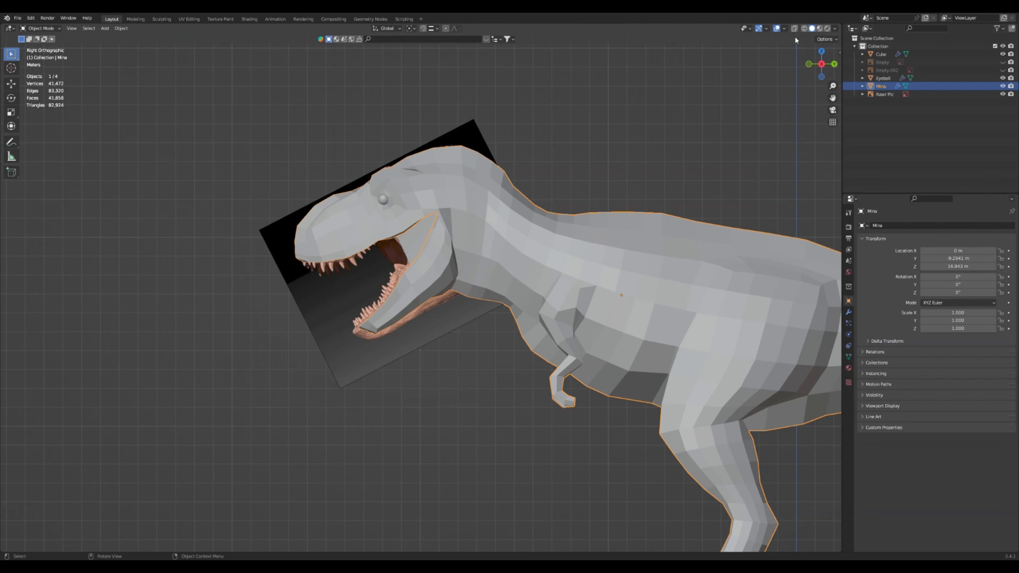
# Examine the mesh where Mina's lower jaw overlaps the neck in Edit Mode, with and without X-ray
pyautogui.scroll(3, 464, 269)
pyautogui.moveTo(460, 270); pyautogui.dragTo(479, 251, button='middle')
pyautogui.click(794, 29)
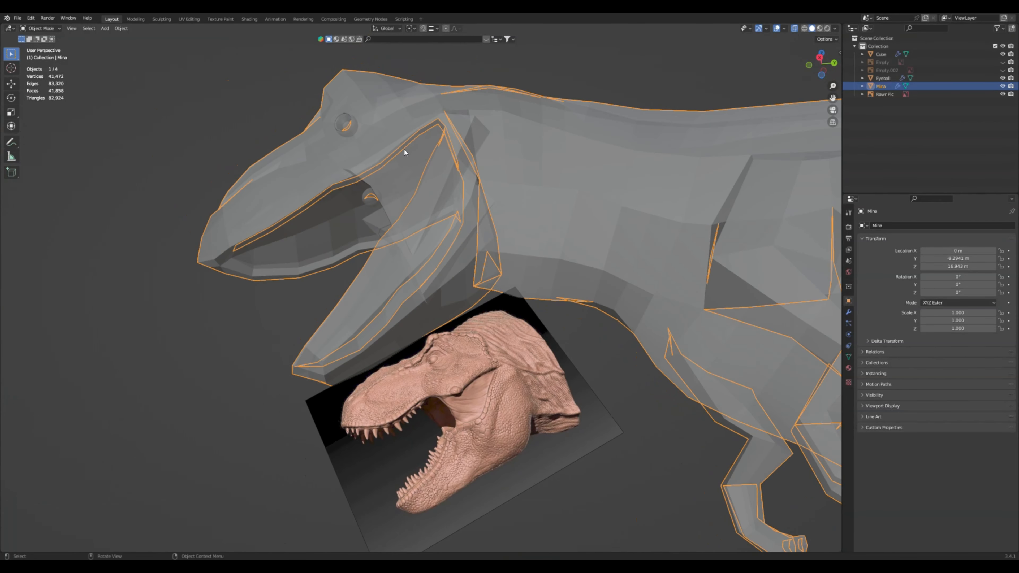
pyautogui.click(52, 28)
pyautogui.click(40, 37)
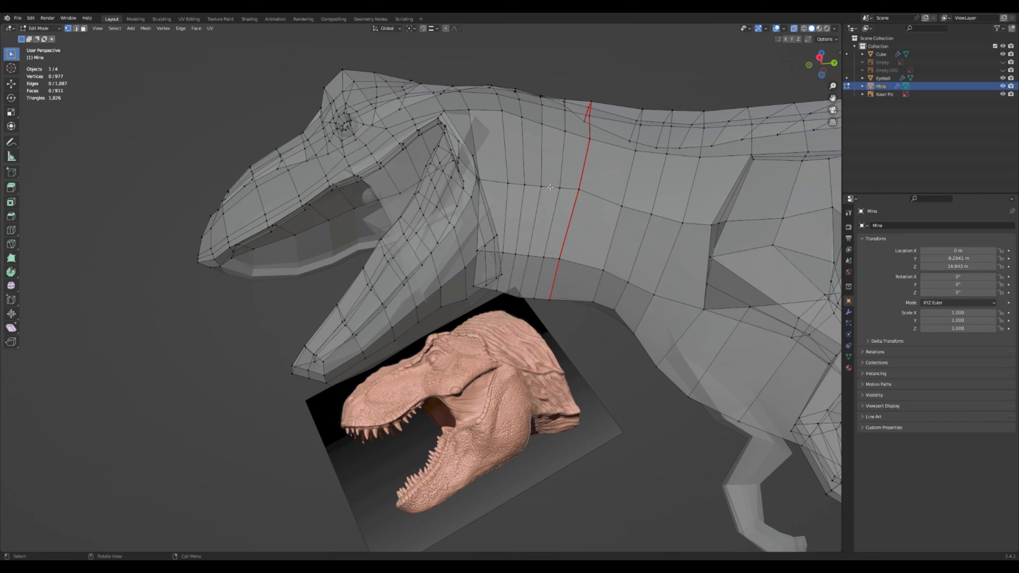
pyautogui.scroll(2, 508, 274)
pyautogui.scroll(-2, 508, 274)
pyautogui.scroll(2, 511, 272)
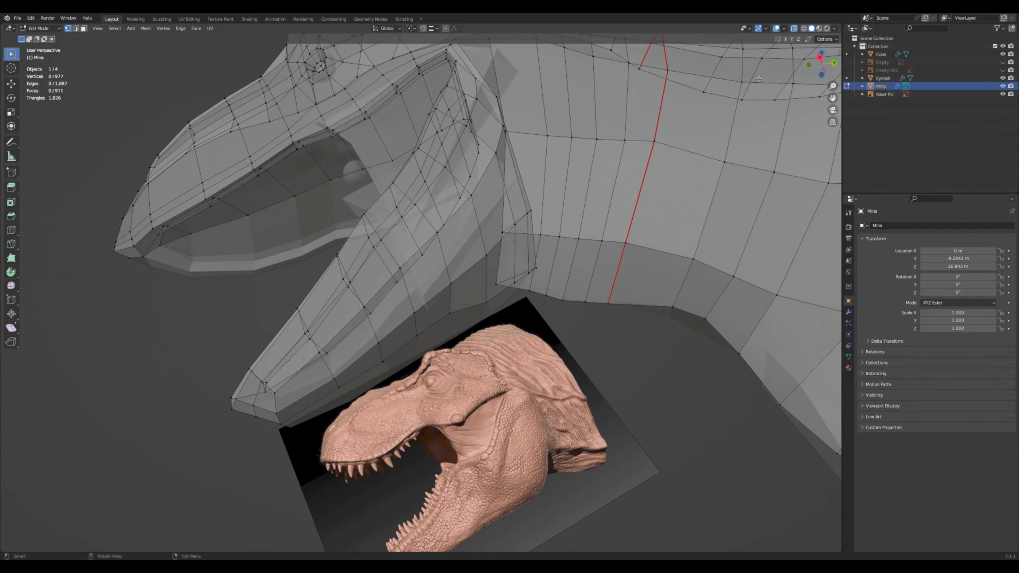
pyautogui.click(793, 29)
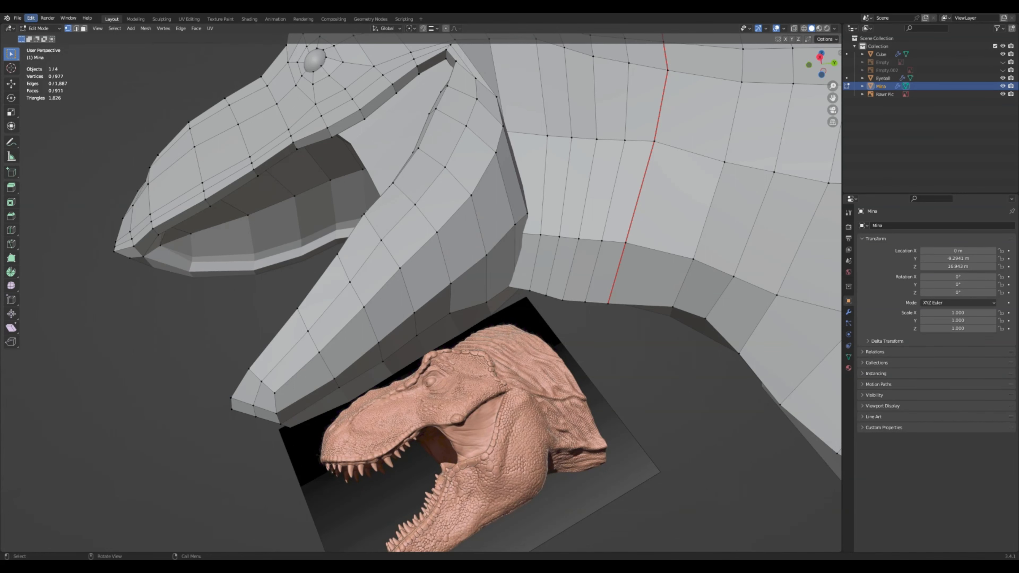
pyautogui.click(40, 28)
pyautogui.click(36, 35)
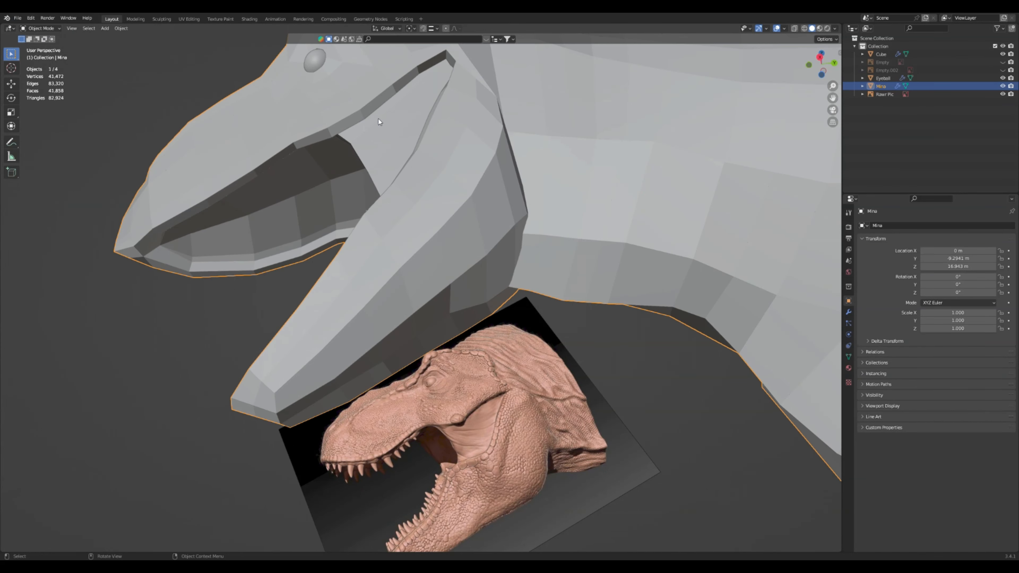
# Apply Shade Smooth to Mina, inspect the shading where the jaw meets the neck, and restore Shade Flat
pyautogui.rightClick(584, 228)
pyautogui.click(584, 230)
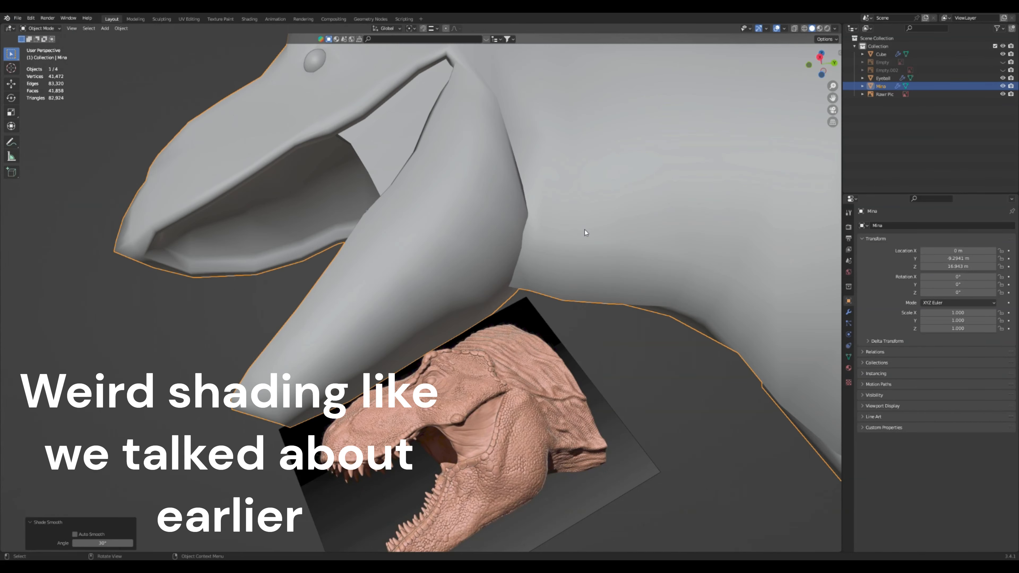
pyautogui.moveTo(584, 229)
pyautogui.mouseDown(button='middle')
pyautogui.moveTo(543, 277)
pyautogui.moveTo(447, 261)
pyautogui.mouseUp(button='middle')
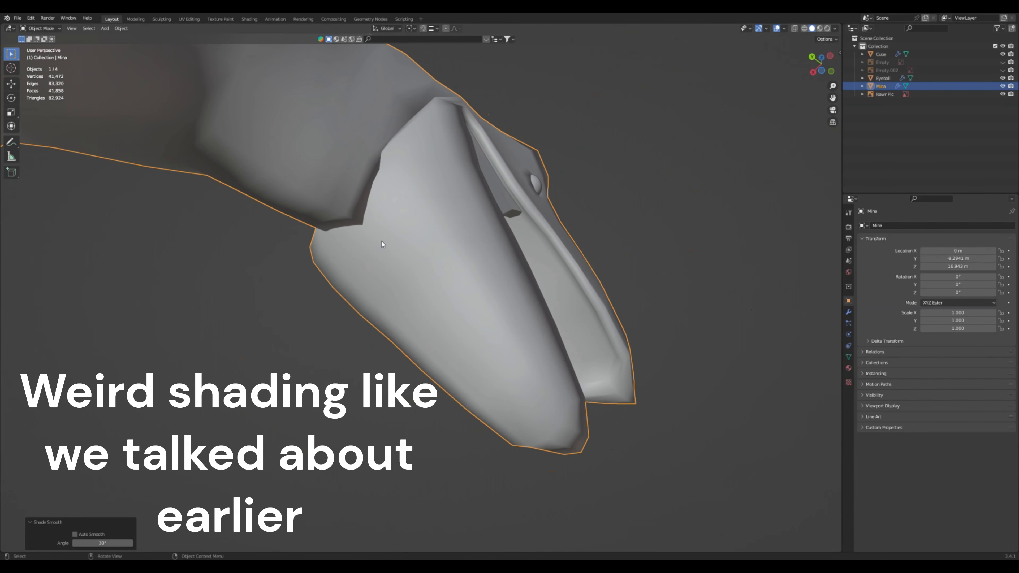
pyautogui.moveTo(357, 224)
pyautogui.mouseDown(button='middle')
pyautogui.moveTo(433, 236)
pyautogui.moveTo(484, 201)
pyautogui.moveTo(461, 237)
pyautogui.mouseUp(button='middle')
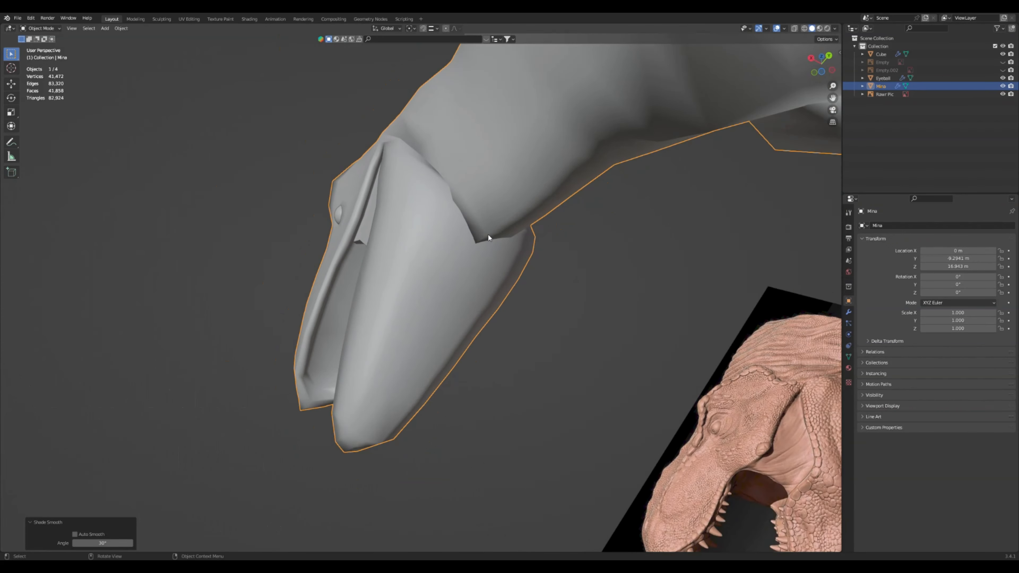
pyautogui.moveTo(488, 236)
pyautogui.mouseDown(button='middle')
pyautogui.moveTo(478, 245)
pyautogui.moveTo(499, 251)
pyautogui.moveTo(477, 252)
pyautogui.mouseUp(button='middle')
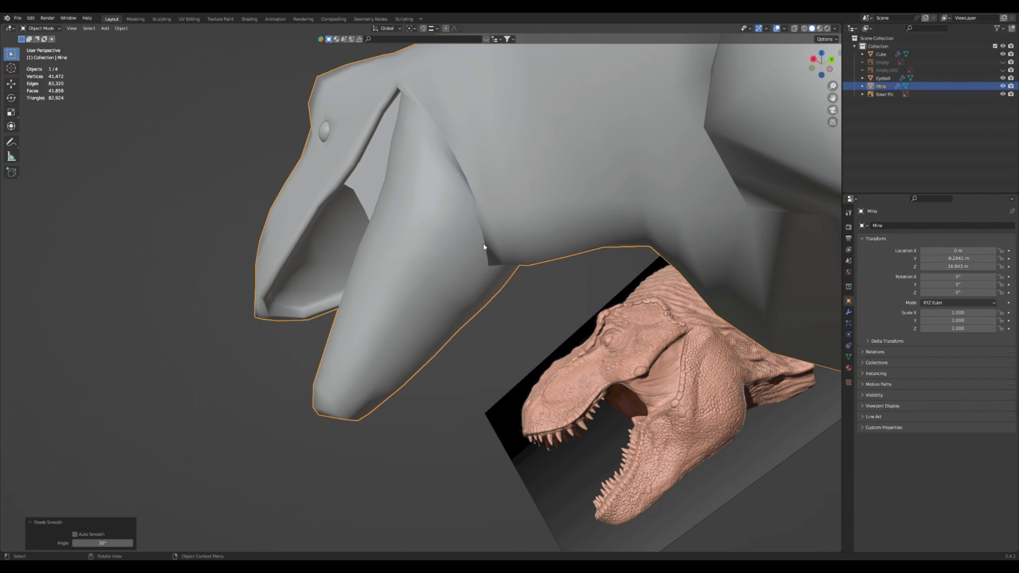
pyautogui.rightClick(452, 151)
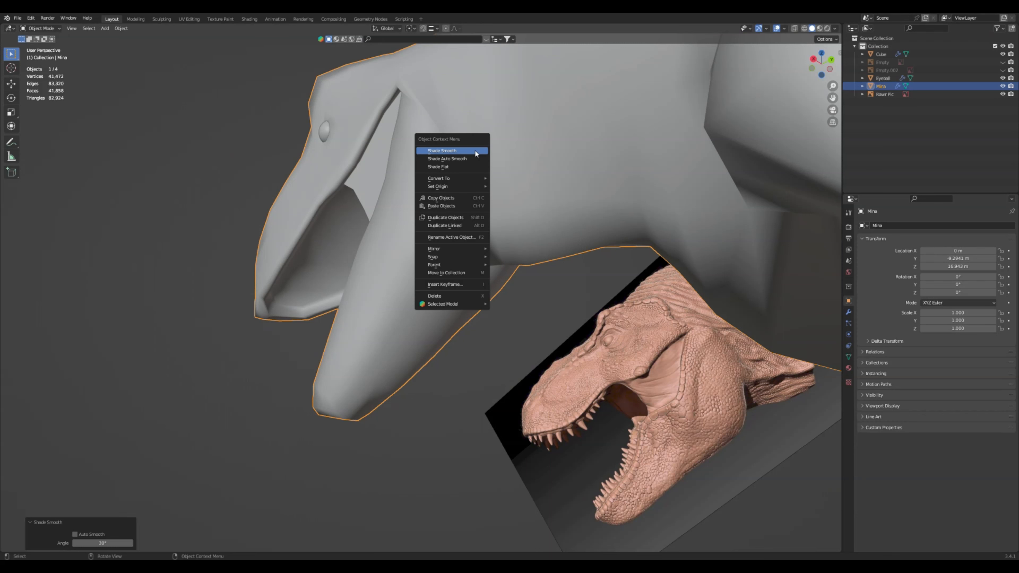
pyautogui.click(458, 167)
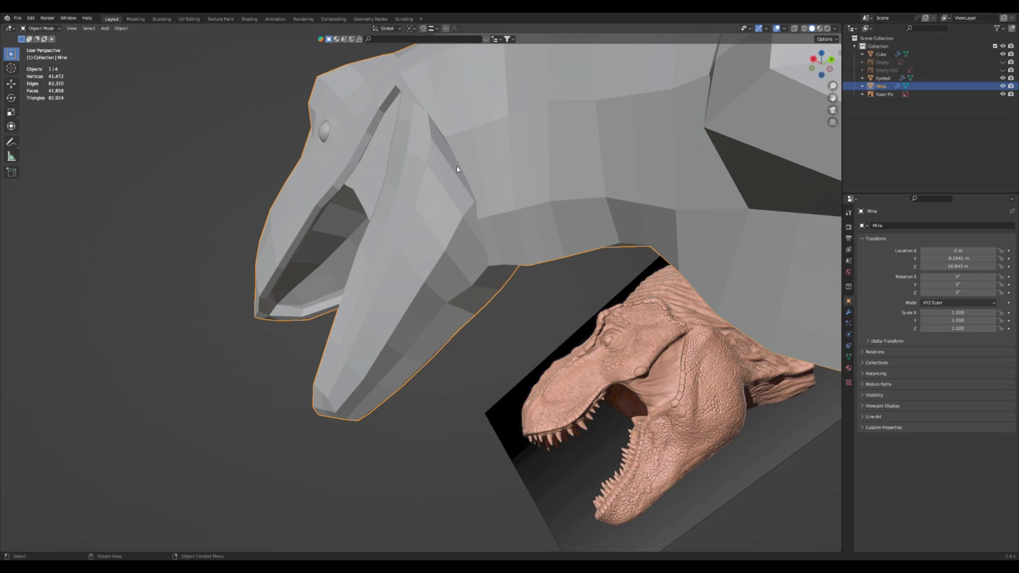
# Open Mina in Edit Mode with X-ray on and try to move the lower vertex at the jaw-neck junction
pyautogui.click(40, 28)
pyautogui.click(40, 43)
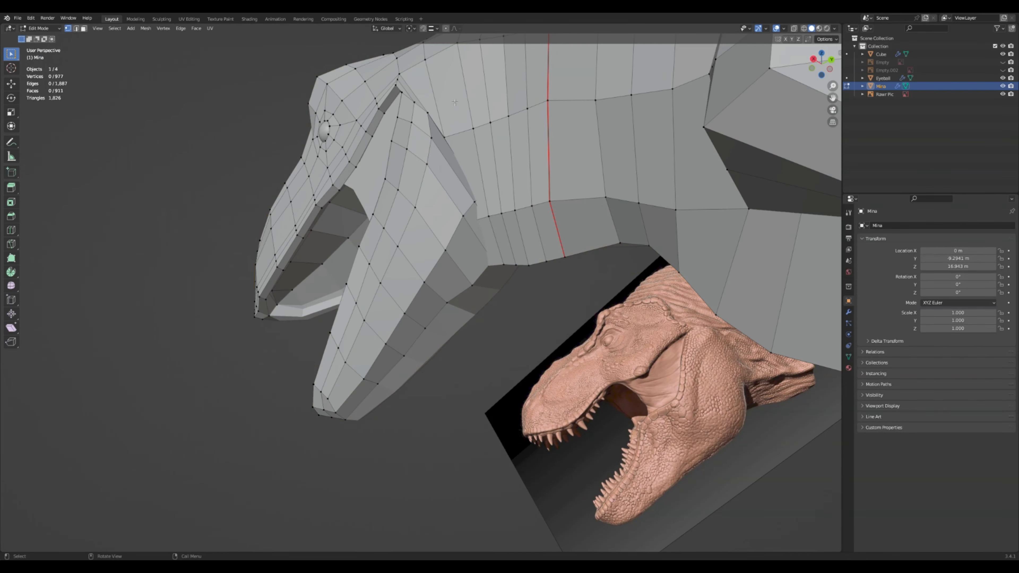
pyautogui.click(793, 28)
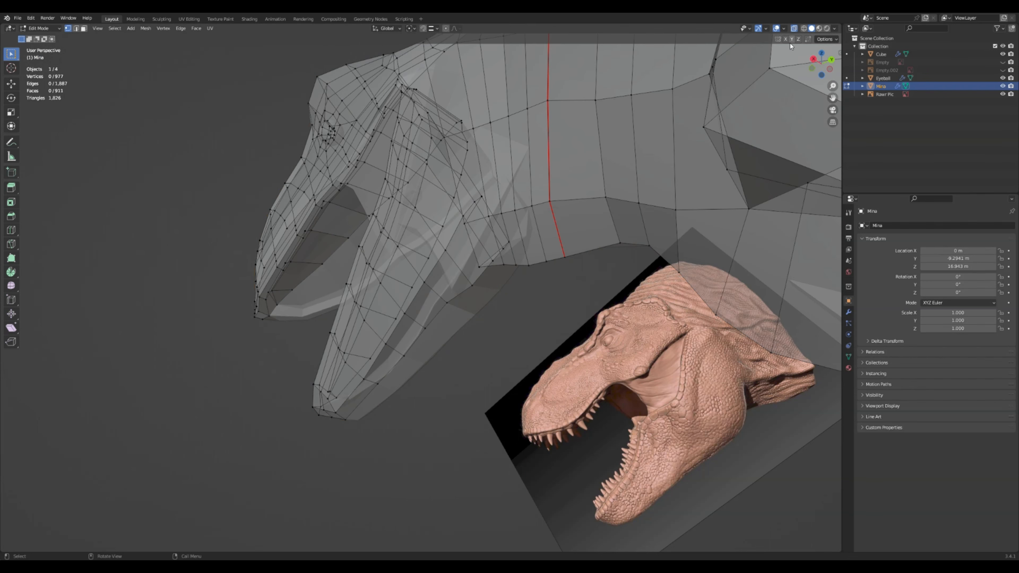
pyautogui.moveTo(494, 257); pyautogui.dragTo(512, 264, button='middle')
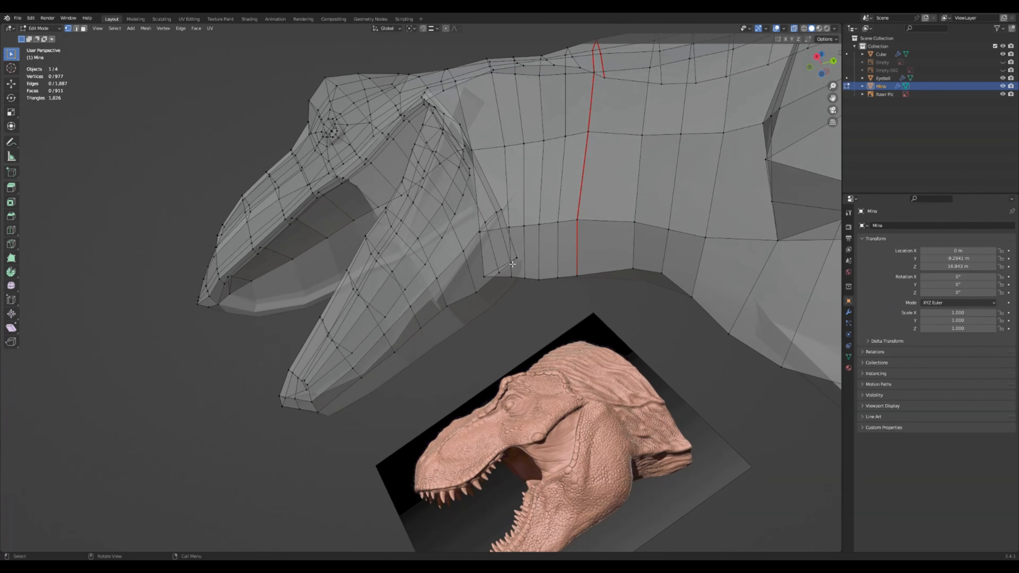
pyautogui.click(487, 280)
pyautogui.moveTo(446, 161); pyautogui.dragTo(563, 299, button='middle')
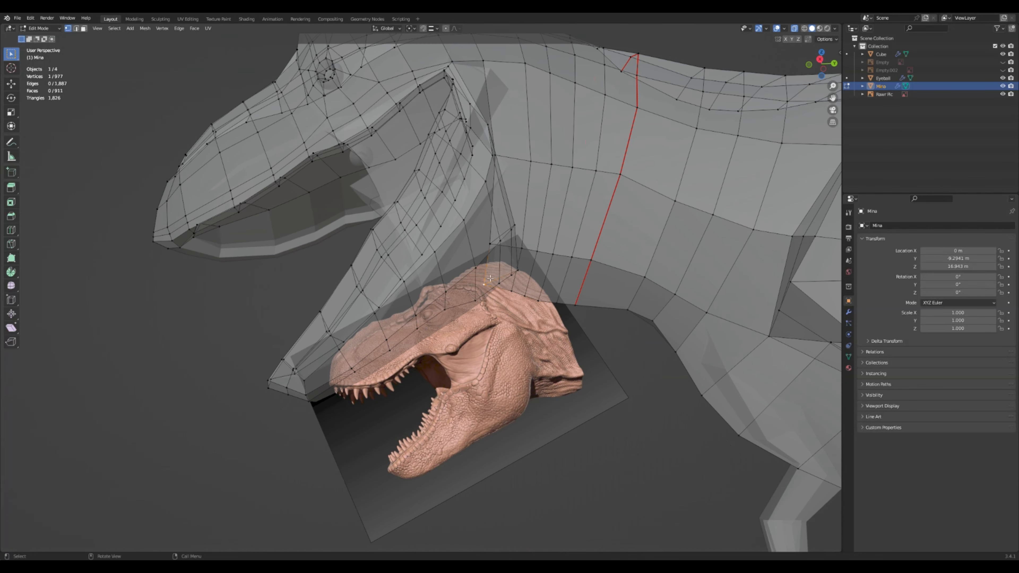
pyautogui.press('g')
pyautogui.rightClick(517, 265)
pyautogui.moveTo(531, 272); pyautogui.dragTo(446, 202, button='middle')
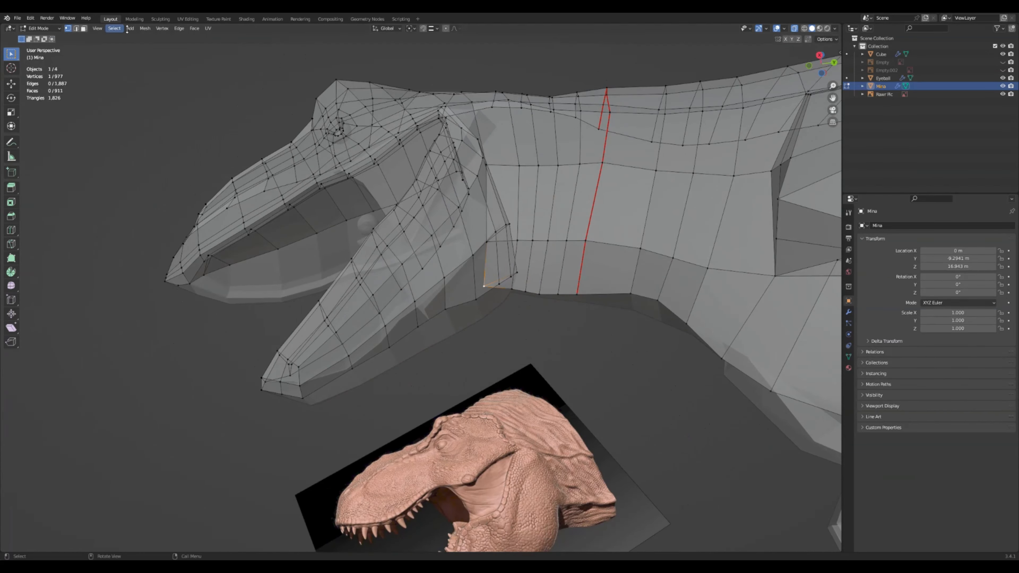
# In edge select mode, move the lower edge at the jaw-neck junction about 0.51 m along Y and 0.26 m up
pyautogui.click(76, 28)
pyautogui.click(491, 265)
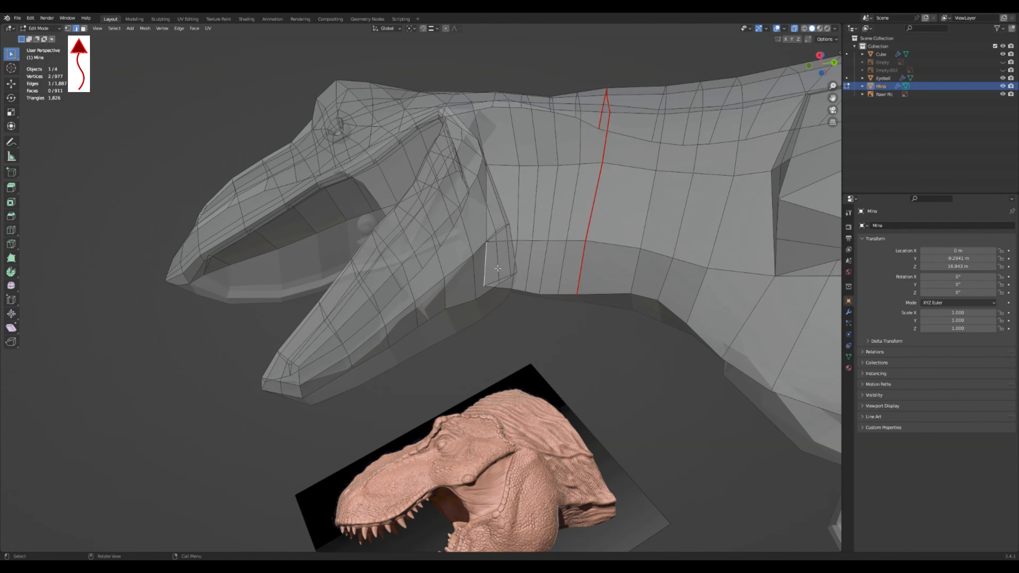
pyautogui.press('g')
pyautogui.click(521, 260)
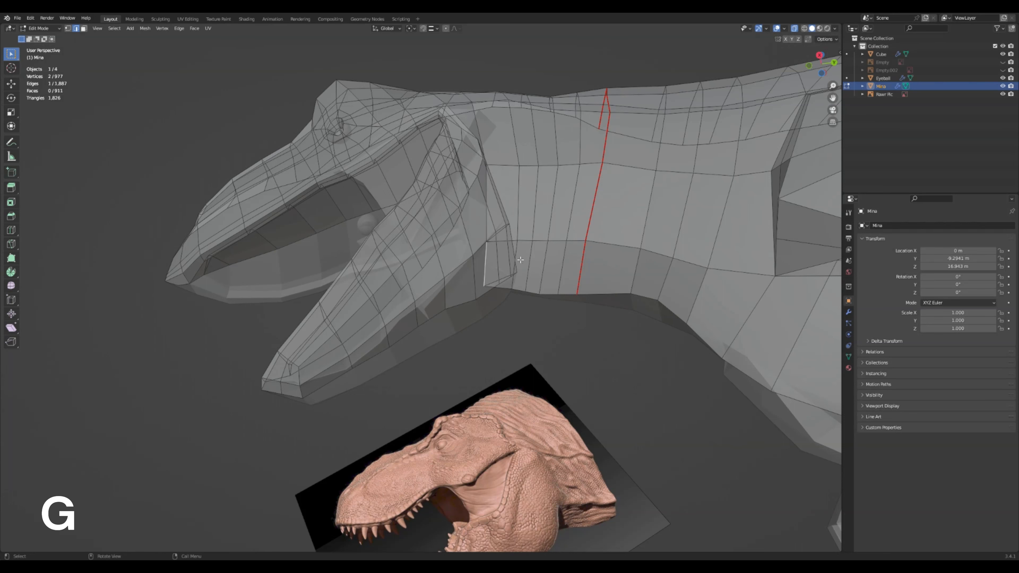
pyautogui.moveTo(521, 260); pyautogui.dragTo(543, 310, button='middle')
pyautogui.press('g')
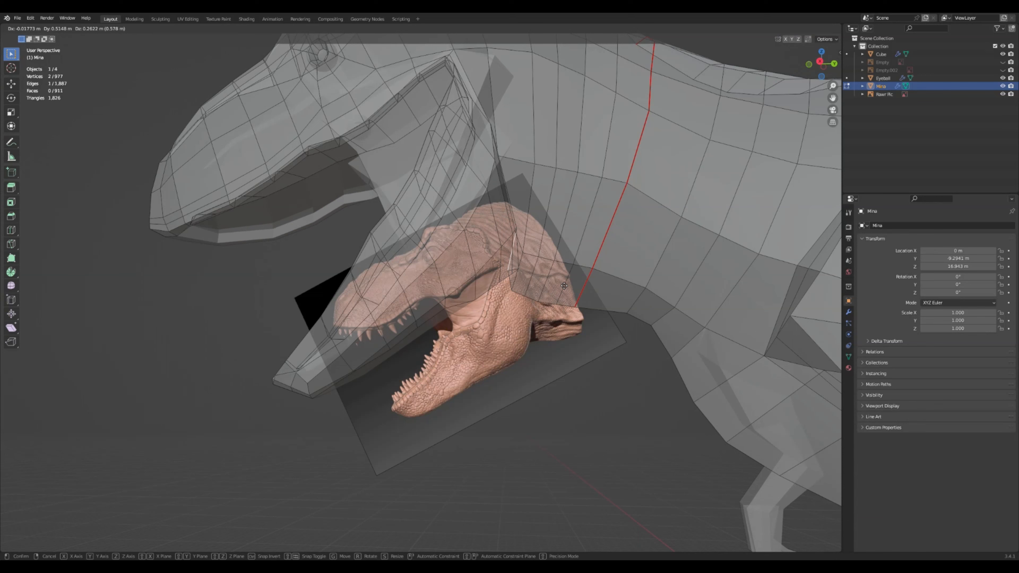
pyautogui.click(564, 285)
# Move the front edge under the neck about 0.53 m along Y using proportional editing with a size of about 0.75 m
pyautogui.hotkey('alt', 'a')
pyautogui.moveTo(564, 285); pyautogui.dragTo(521, 315, button='middle')
pyautogui.click(517, 324)
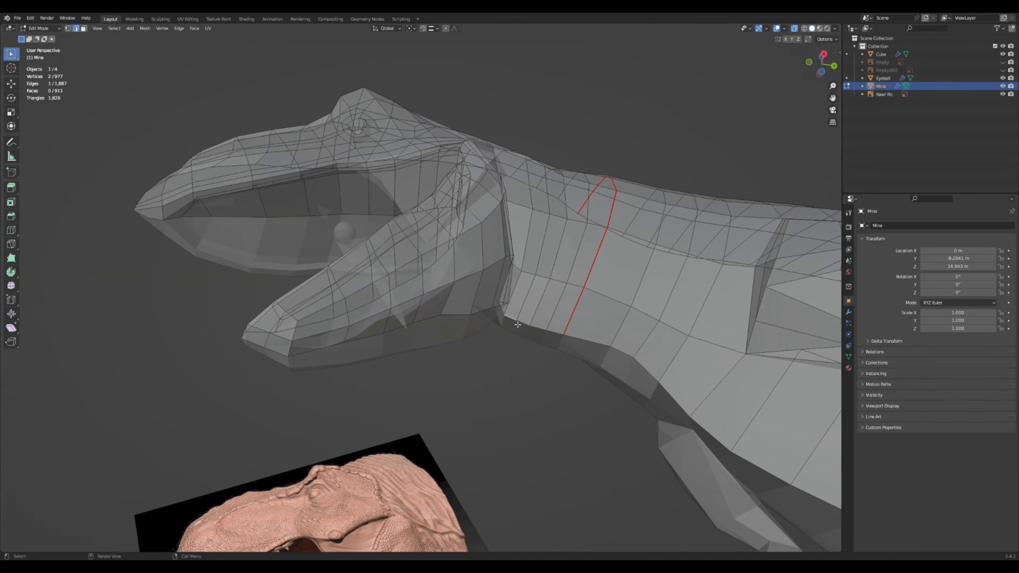
pyautogui.press('g')
pyautogui.rightClick(530, 328)
pyautogui.click(446, 28)
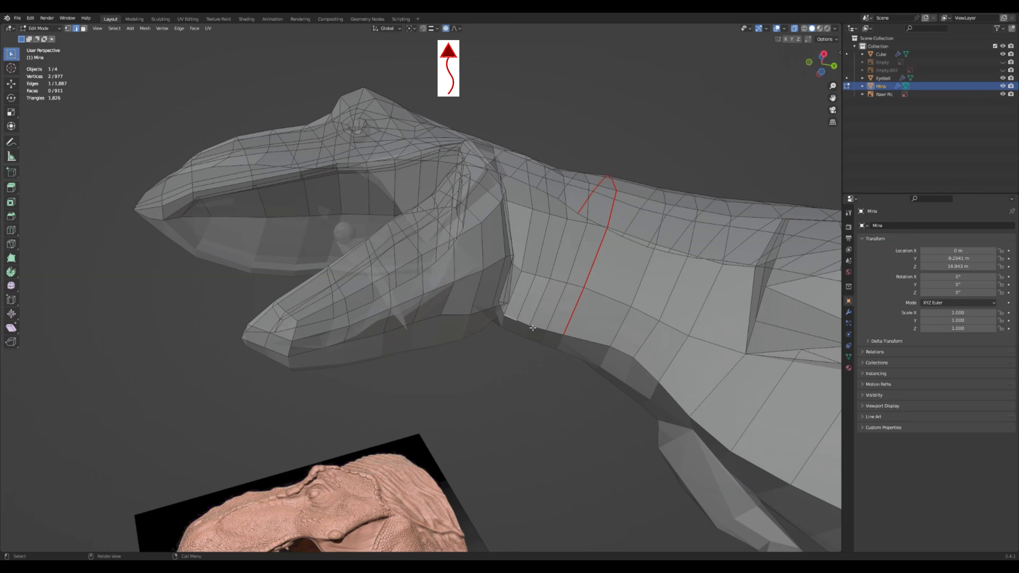
pyautogui.press('g')
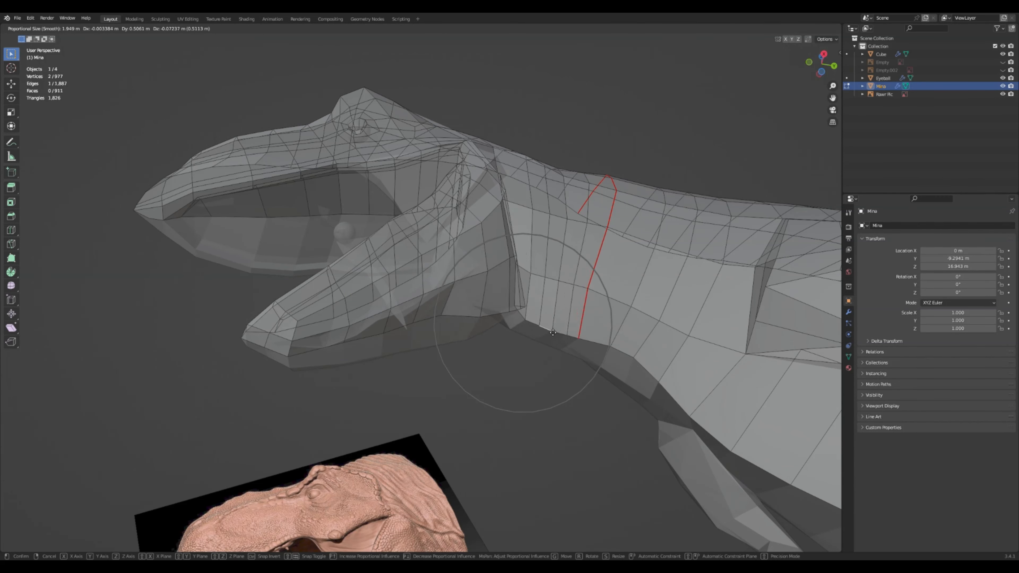
pyautogui.scroll(10, 553, 332)
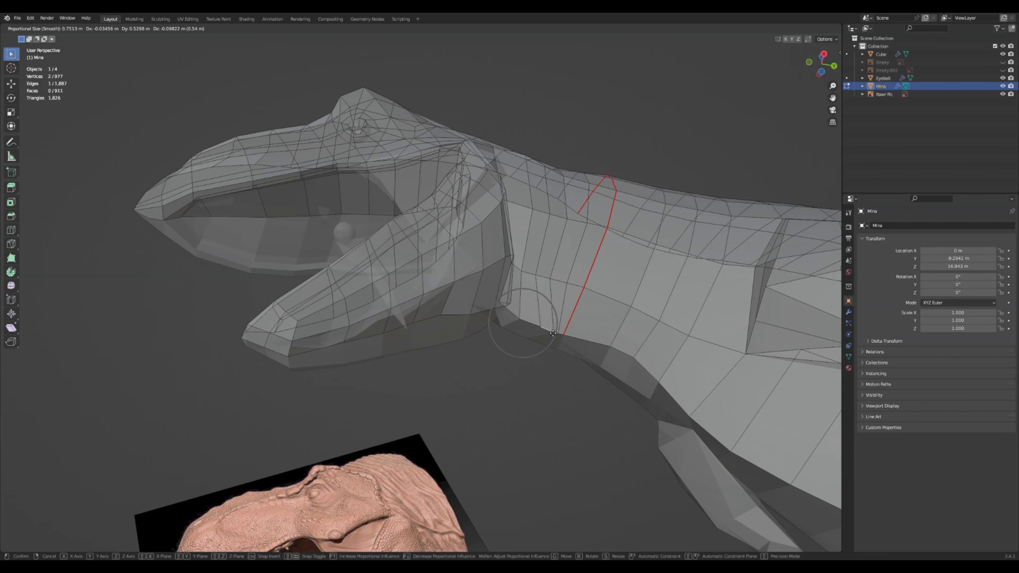
pyautogui.scroll(-2, 552, 333)
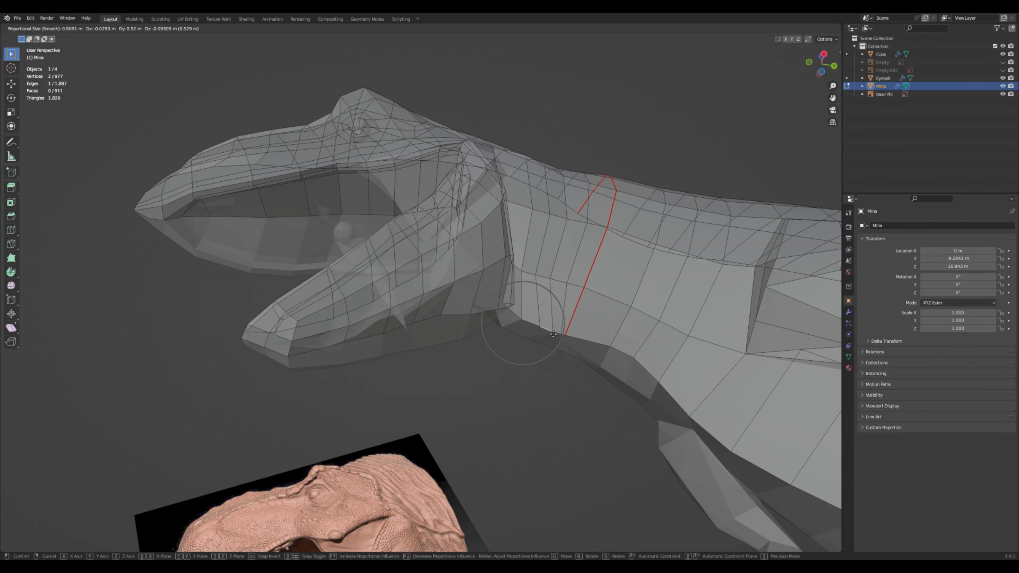
pyautogui.scroll(2, 553, 333)
pyautogui.click(553, 333)
# Move the next edge under the front of the neck about 0.1 m along Y with proportional editing
pyautogui.click(537, 327)
pyautogui.press('g')
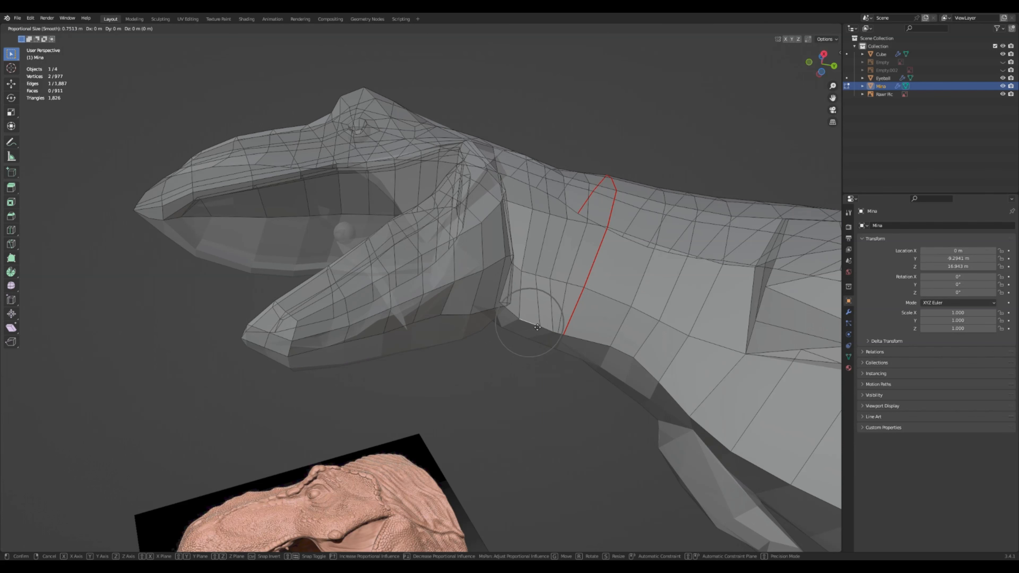
pyautogui.click(532, 323)
pyautogui.press('g')
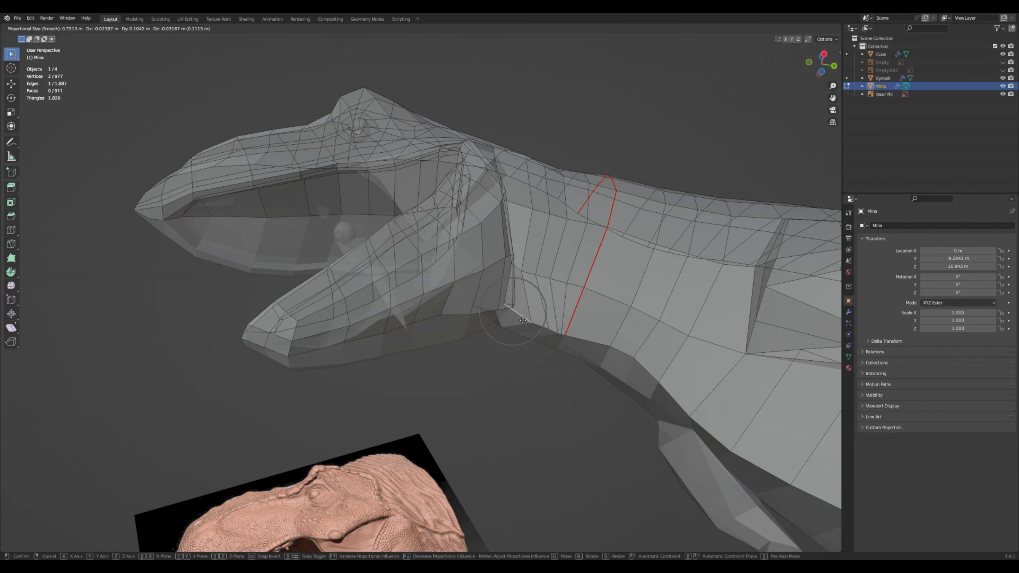
pyautogui.click(522, 320)
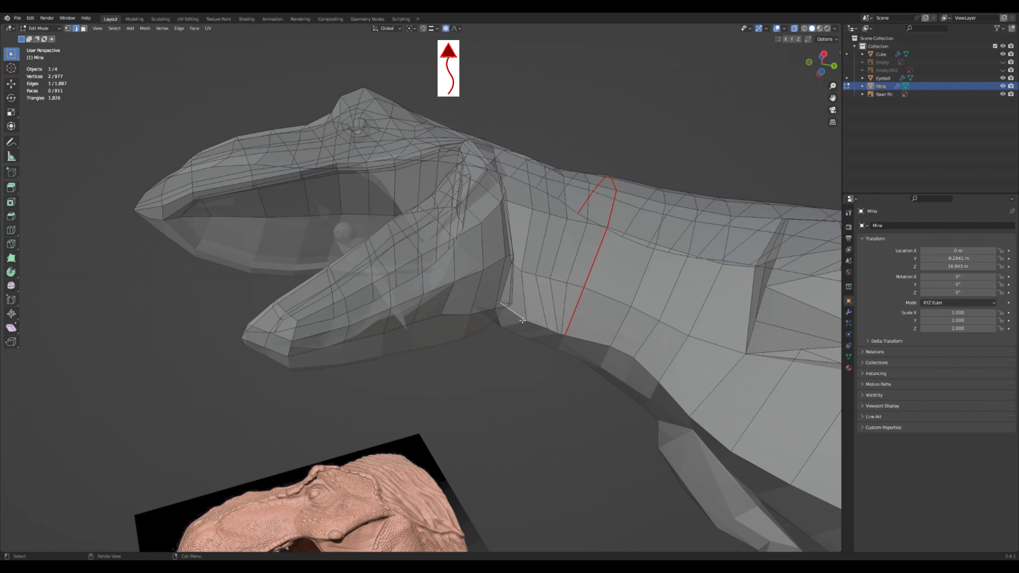
# Turn off proportional editing and, in vertex select mode, slide the frontmost vertex under the neck along its edge toward the jaw
pyautogui.click(448, 29)
pyautogui.press('g')
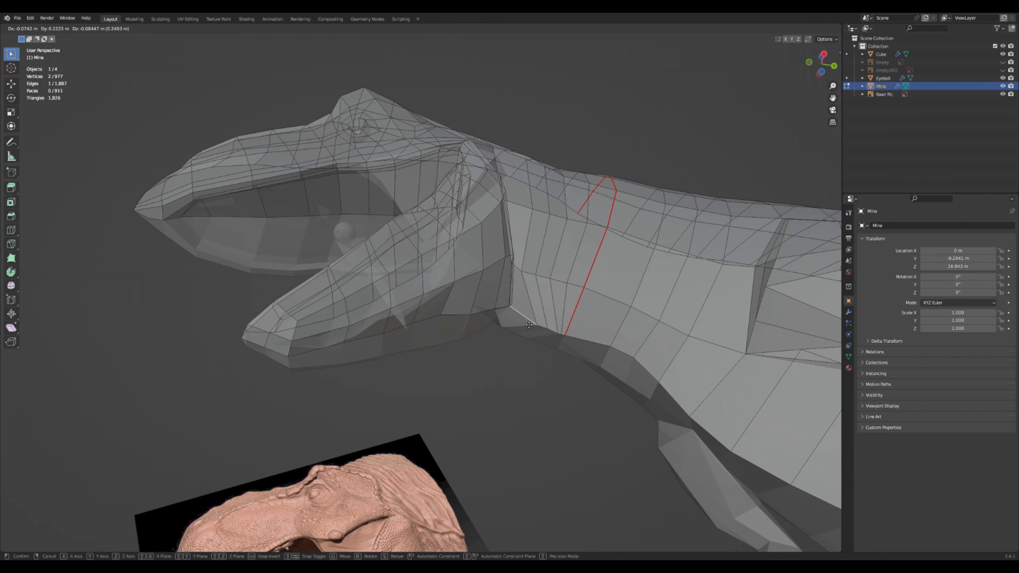
pyautogui.rightClick(522, 319)
pyautogui.moveTo(523, 326); pyautogui.dragTo(509, 325, button='middle')
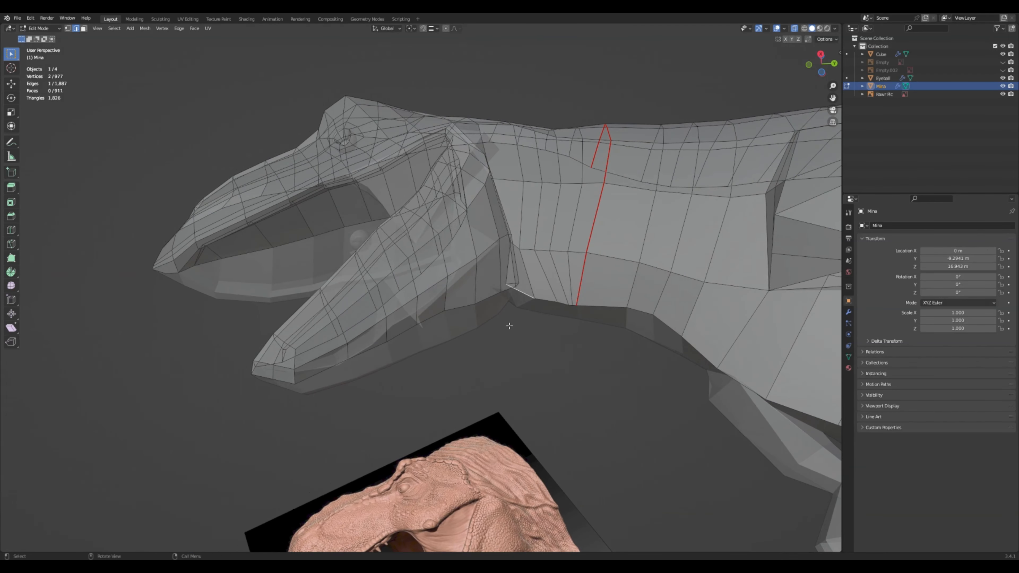
pyautogui.click(67, 29)
pyautogui.click(541, 297)
pyautogui.press('g')
pyautogui.press('g')
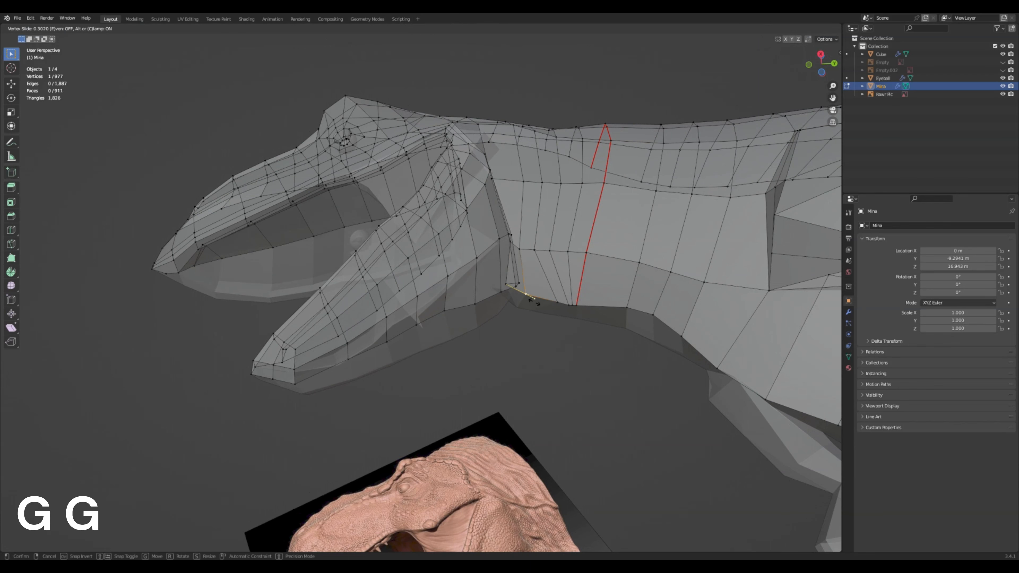
pyautogui.click(527, 297)
pyautogui.moveTo(509, 295); pyautogui.dragTo(536, 310, button='middle')
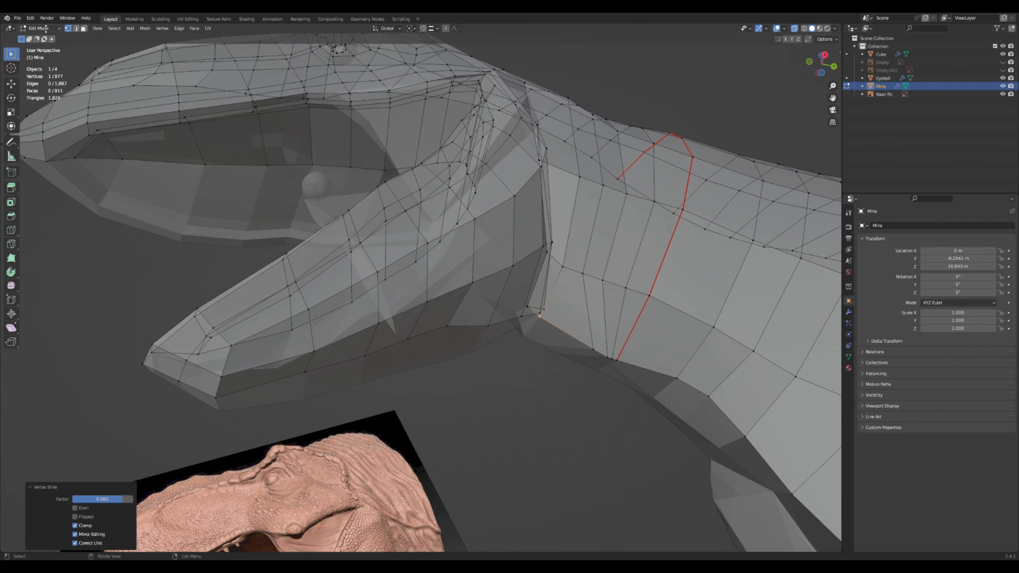
# In edge select mode, move the short edge at the jaw-neck junction about 0.39 m along Y, nudging it back about 0.09 m
pyautogui.click(76, 28)
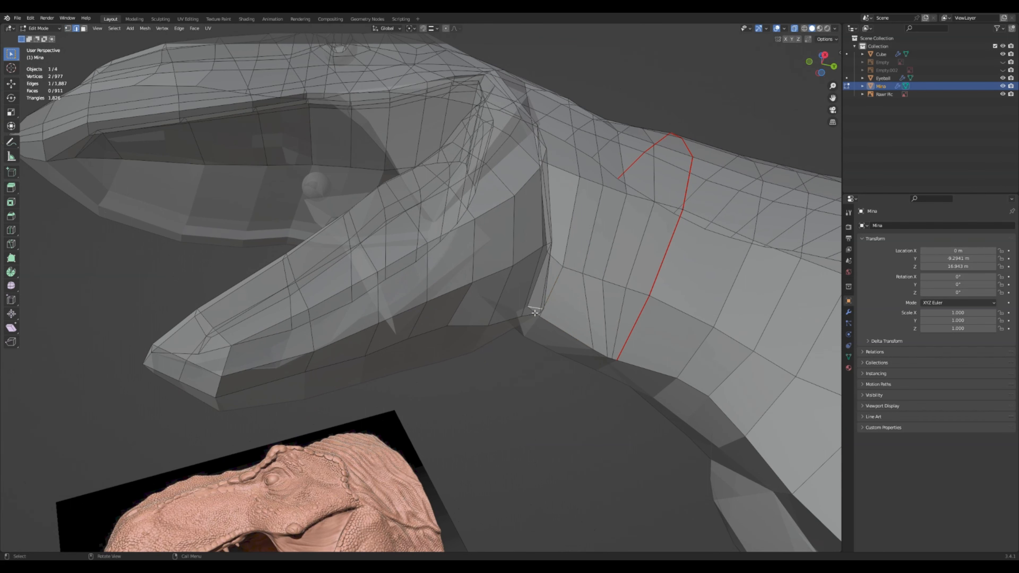
pyautogui.moveTo(538, 320); pyautogui.dragTo(553, 326, button='middle')
pyautogui.press('g')
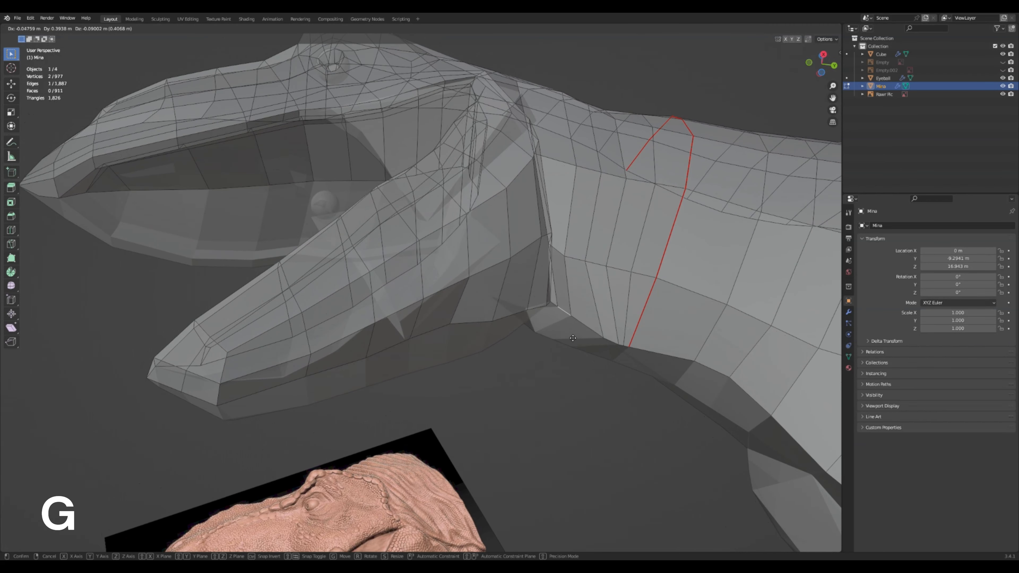
pyautogui.click(566, 331)
pyautogui.moveTo(565, 331); pyautogui.dragTo(557, 251, button='middle')
pyautogui.press('g')
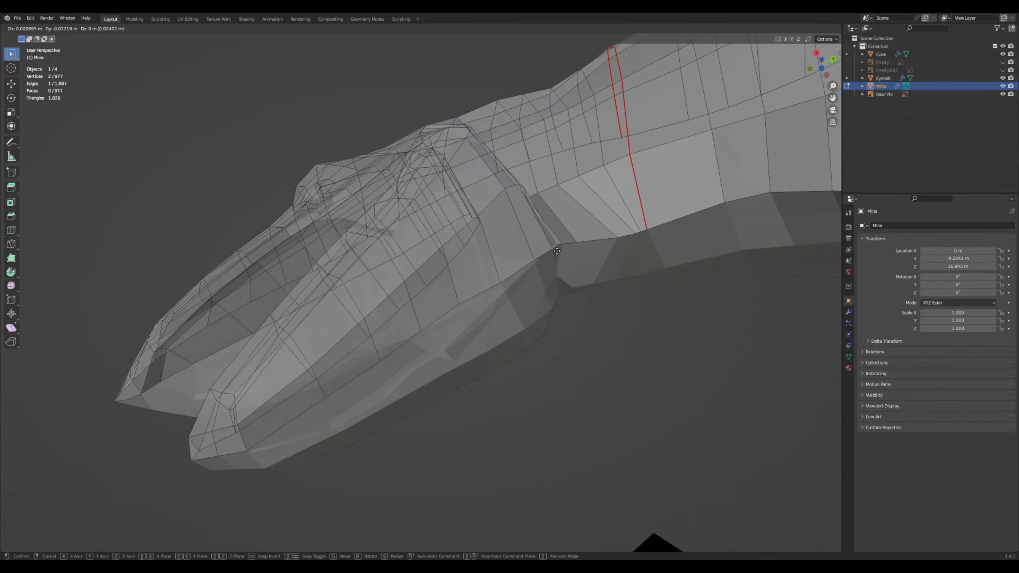
pyautogui.click(550, 252)
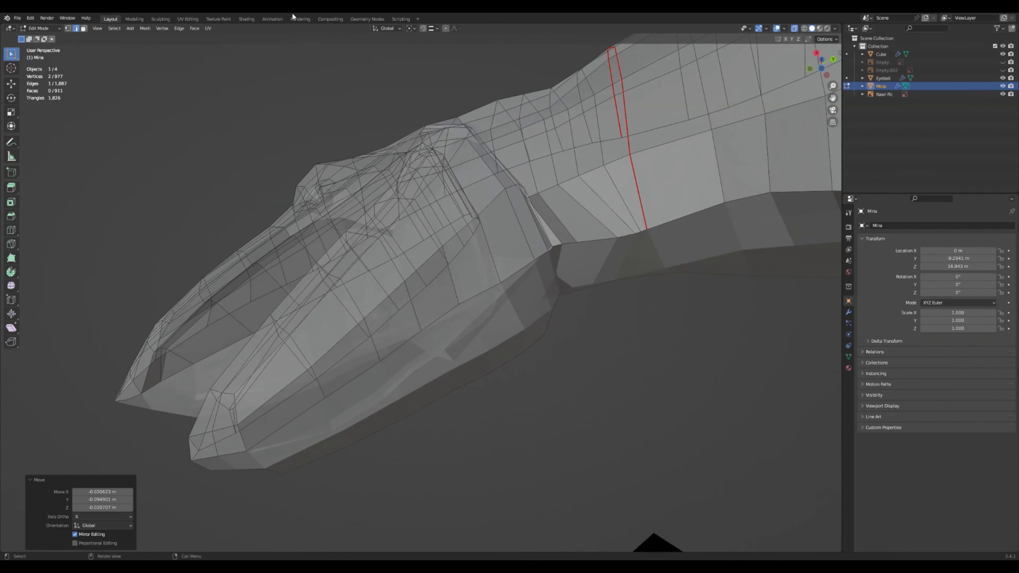
# In vertex select mode, slide the lower vertex at the rear corner of the jaw along its edge
pyautogui.click(67, 28)
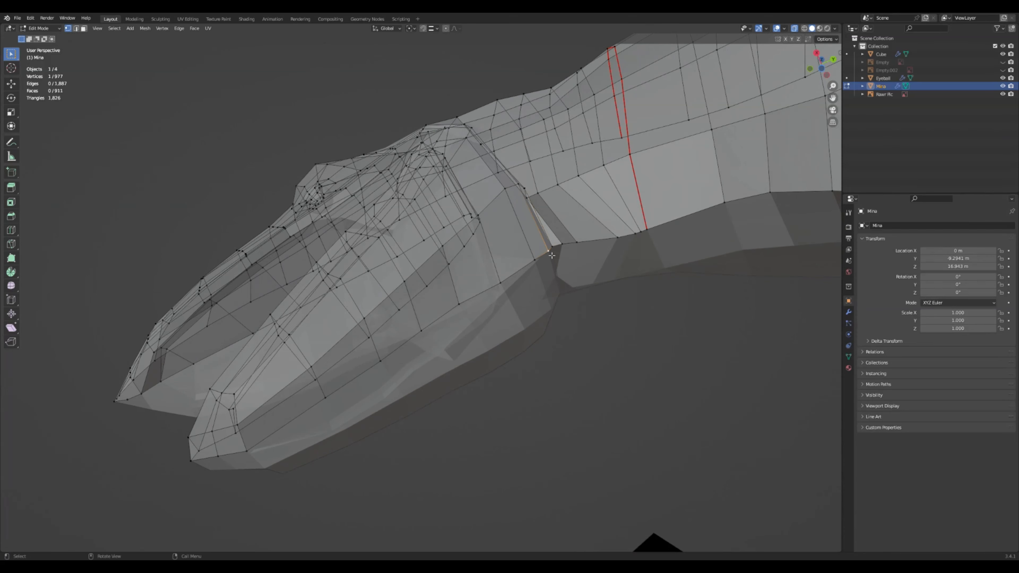
pyautogui.hotkey('shift', 'v')
pyautogui.click(540, 256)
# Slide the two neighbouring vertices at the rear edge of the lower jaw toward the jaw
pyautogui.moveTo(540, 256); pyautogui.dragTo(529, 186, button='middle')
pyautogui.click(518, 170)
pyautogui.press('g')
pyautogui.press('g')
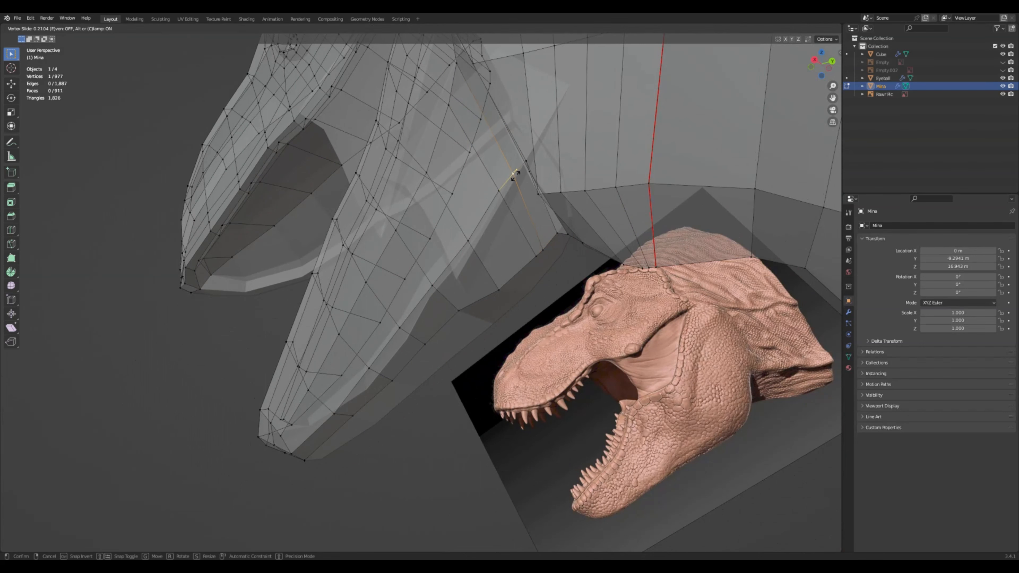
pyautogui.click(512, 177)
pyautogui.click(526, 165)
pyautogui.press('g')
pyautogui.press('g')
pyautogui.click(516, 175)
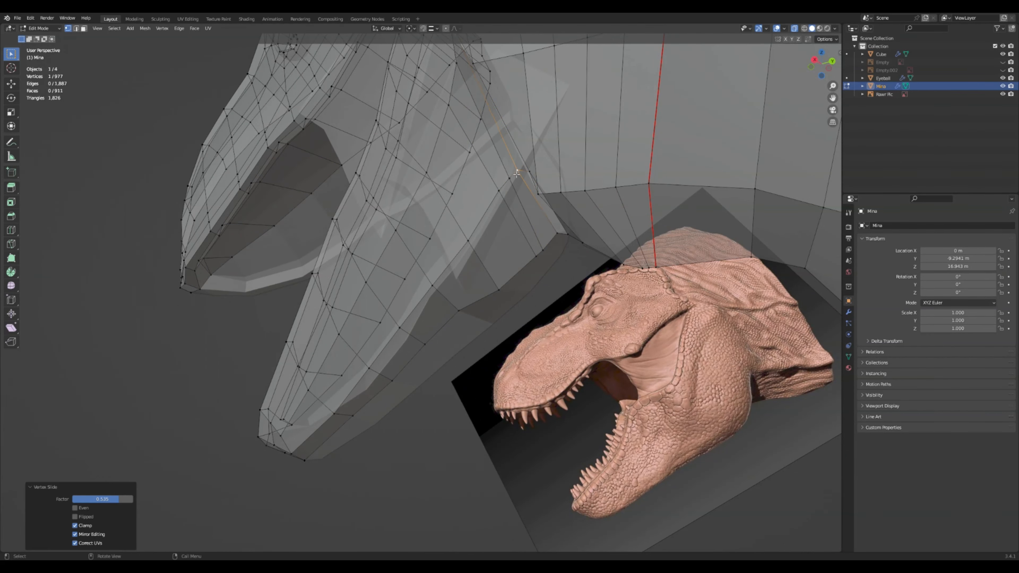
# Slide the front vertex of the lower neck row back along its edge, away from the jaw
pyautogui.click(531, 199)
pyautogui.moveTo(567, 248); pyautogui.dragTo(566, 218, button='middle')
pyautogui.click(563, 217)
pyautogui.press('g')
pyautogui.press('g')
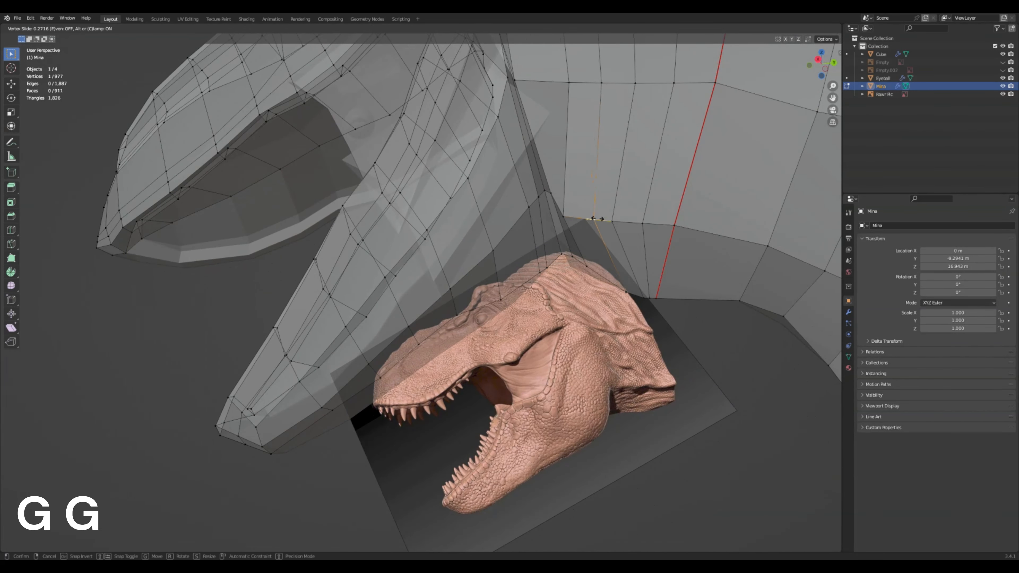
pyautogui.click(591, 218)
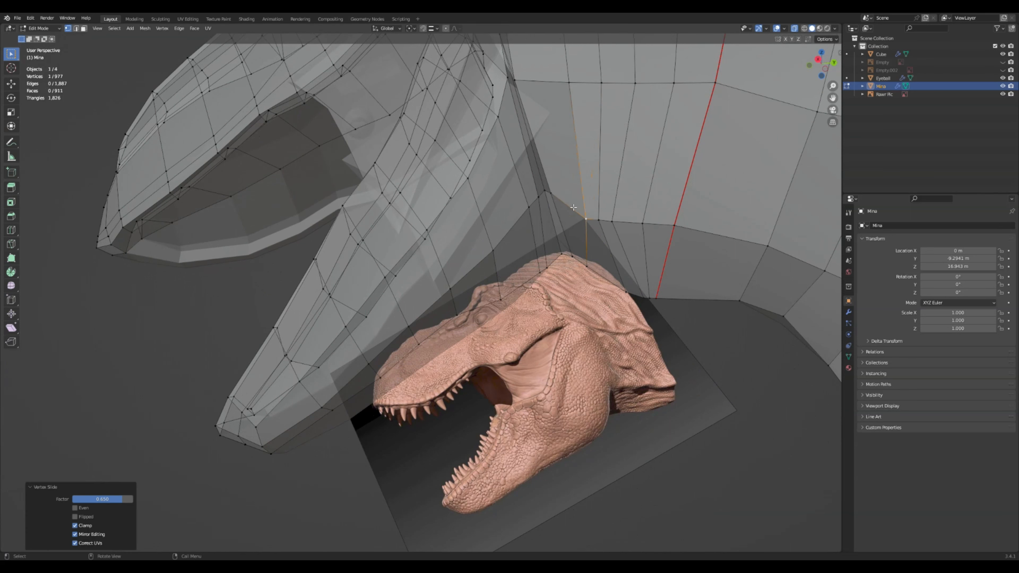
# Slide the two vertices in the crease between jaw and lower neck back toward the neck
pyautogui.click(557, 196)
pyautogui.press('g')
pyautogui.press('g')
pyautogui.click(577, 210)
pyautogui.click(548, 192)
pyautogui.press('g')
pyautogui.press('g')
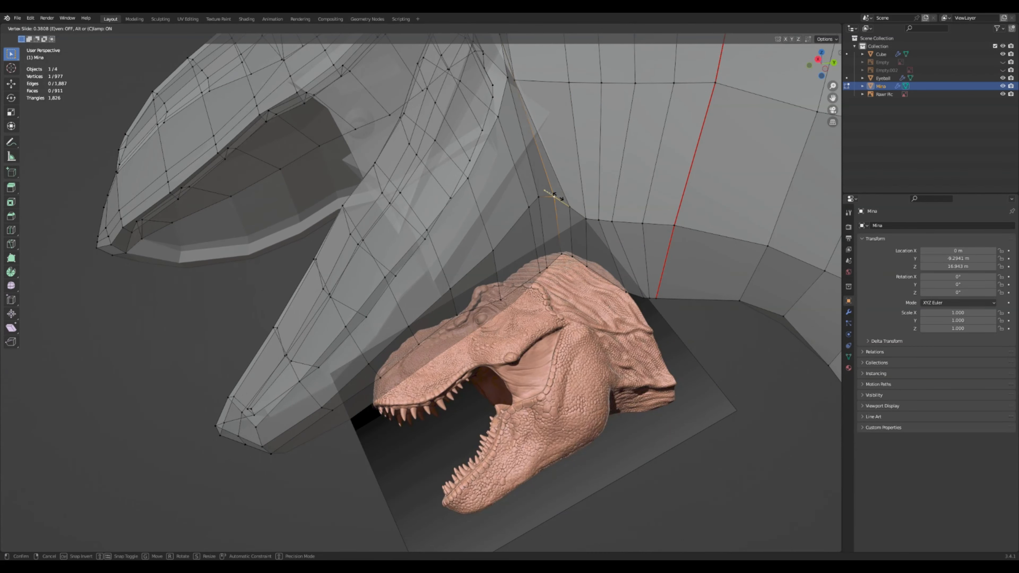
pyautogui.click(559, 200)
# Slide the front vertex of the upper neck row, just behind the jaw hinge, along its edge
pyautogui.moveTo(557, 192); pyautogui.dragTo(559, 202, button='middle')
pyautogui.click(535, 88)
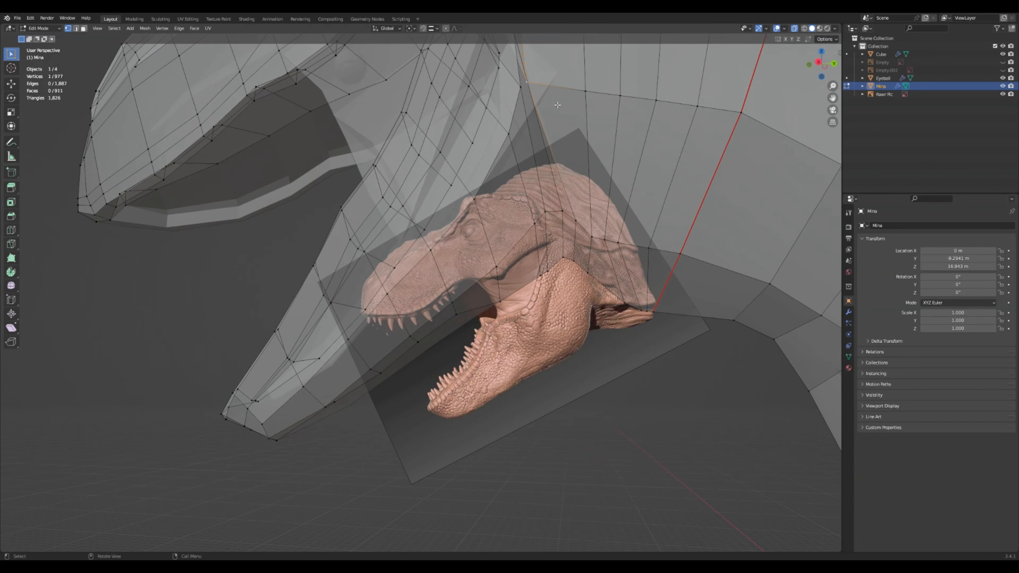
pyautogui.press('g')
pyautogui.press('g')
pyautogui.moveTo(556, 101); pyautogui.dragTo(540, 170, button='middle')
pyautogui.click(575, 124)
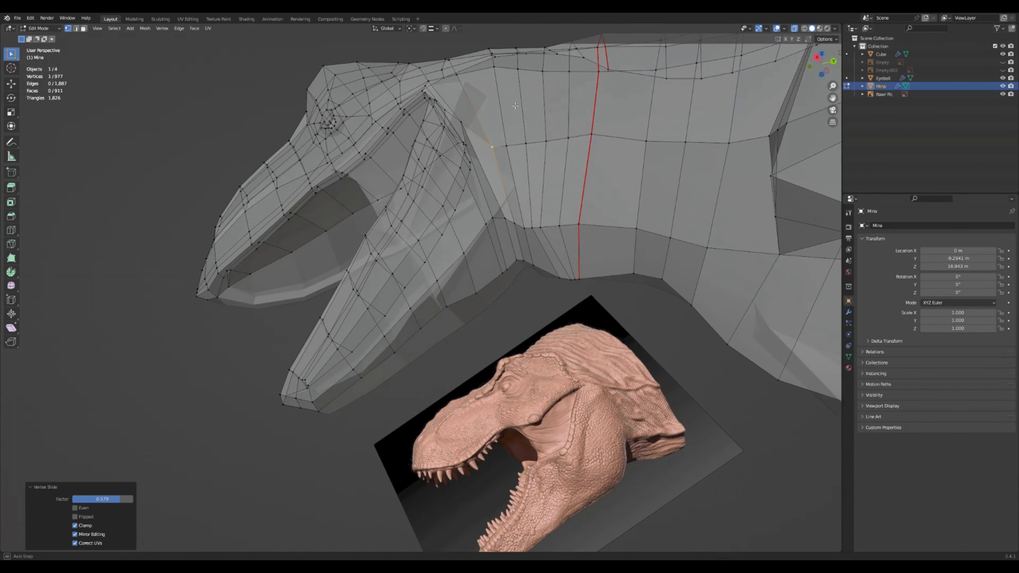
# Turn off X-ray, return Mina to Object Mode, apply Shade Smooth and inspect the jaw-neck junction
pyautogui.click(796, 30)
pyautogui.moveTo(541, 291)
pyautogui.mouseDown(button='middle')
pyautogui.moveTo(540, 308)
pyautogui.moveTo(494, 249)
pyautogui.moveTo(544, 293)
pyautogui.moveTo(561, 257)
pyautogui.mouseUp(button='middle')
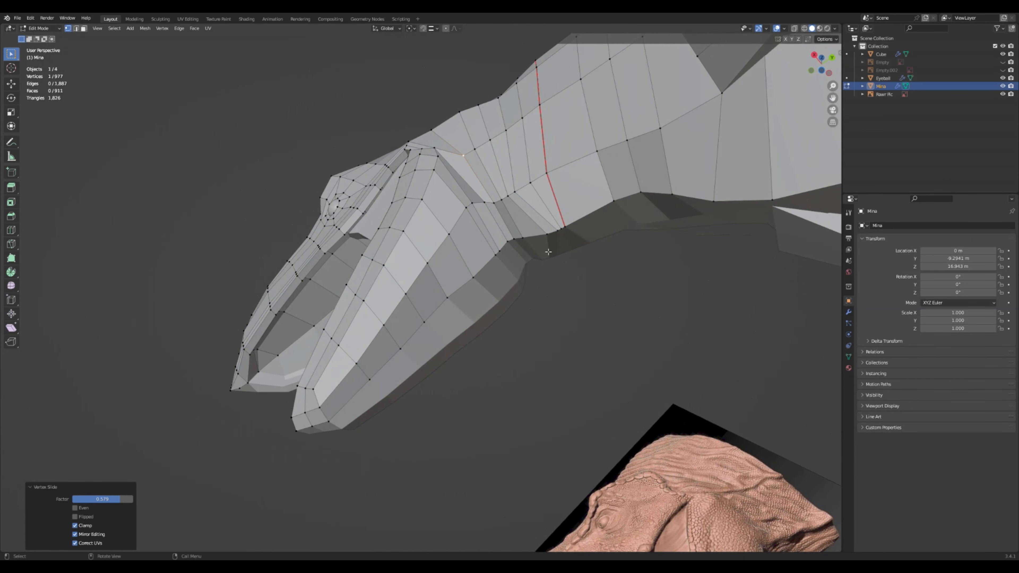
pyautogui.click(40, 28)
pyautogui.click(40, 37)
pyautogui.rightClick(489, 191)
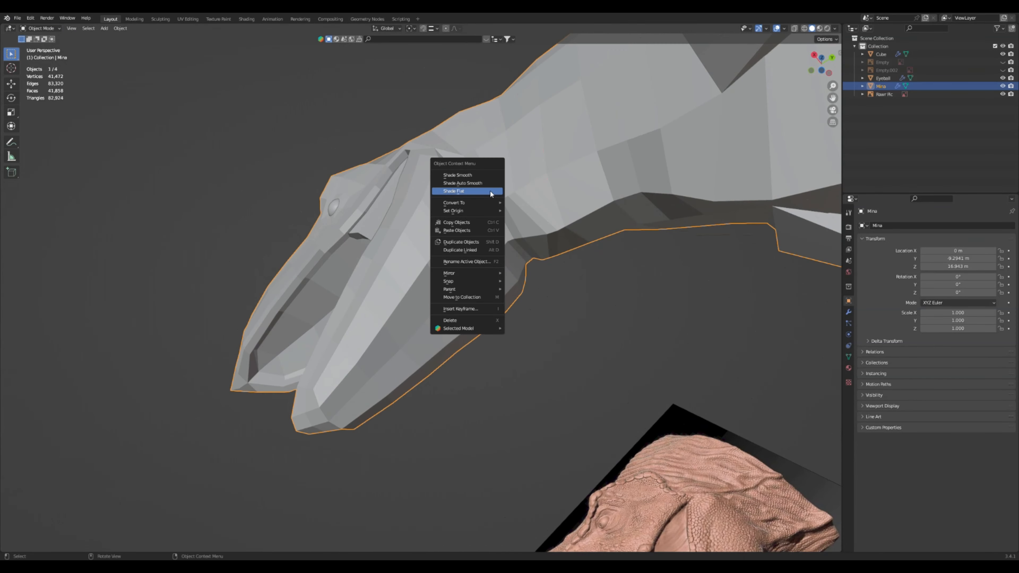
pyautogui.click(476, 175)
pyautogui.moveTo(529, 230); pyautogui.dragTo(432, 369, button='middle')
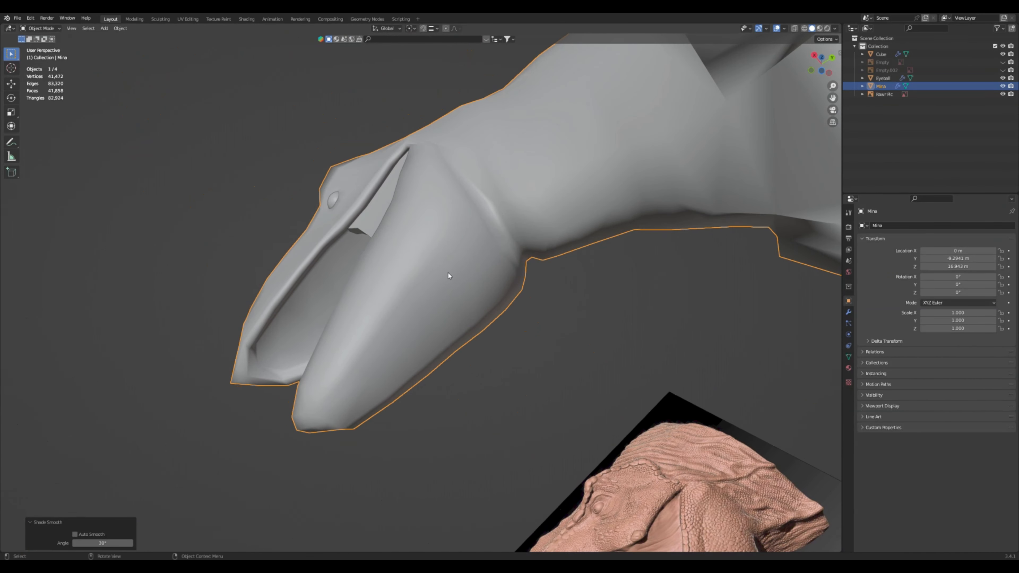
# Reopen Mina in Edit Mode and slide the vertex under the front of the neck back along its edge
pyautogui.click(49, 29)
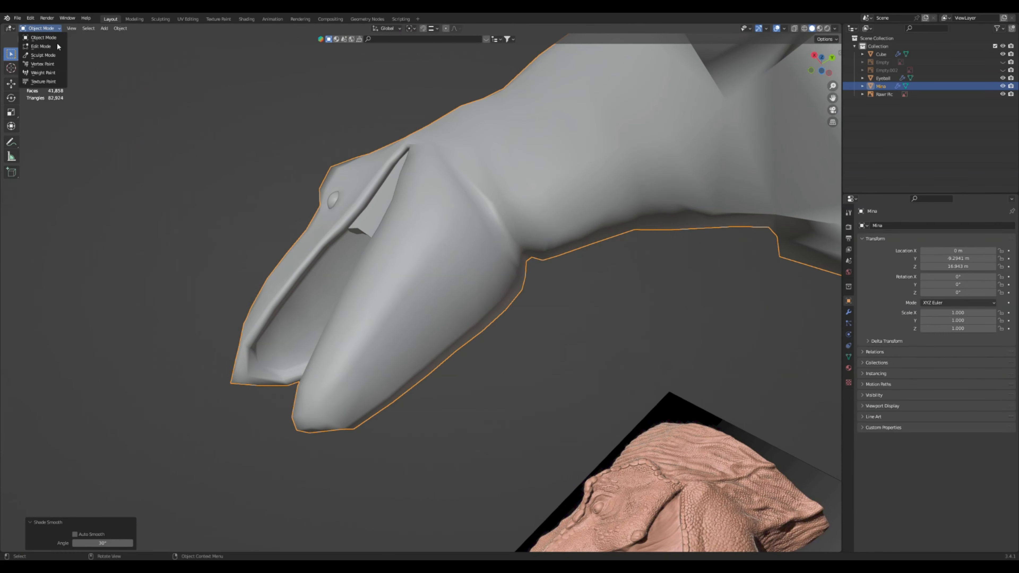
pyautogui.click(56, 47)
pyautogui.moveTo(560, 355); pyautogui.dragTo(567, 280, button='middle')
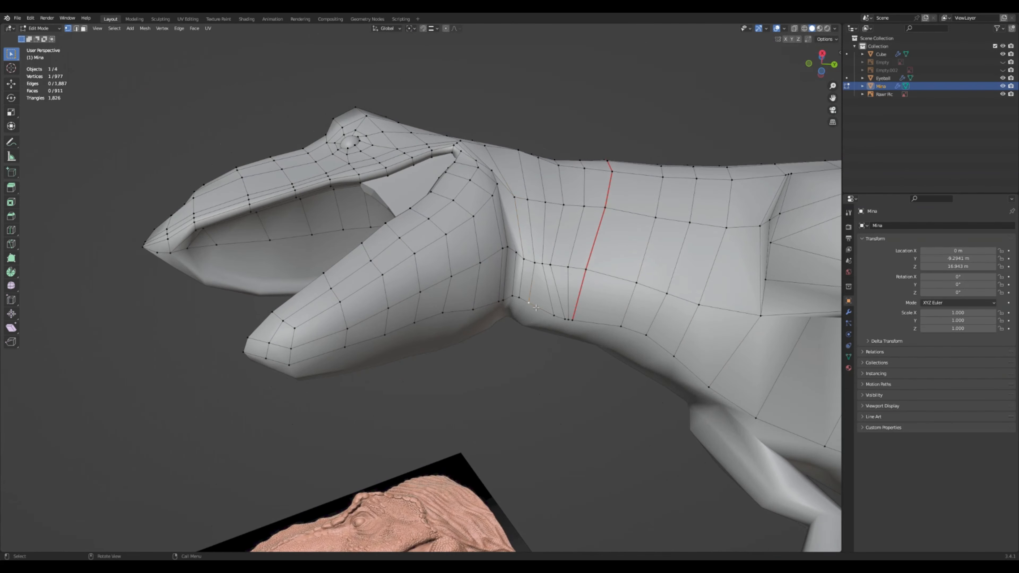
pyautogui.press('g')
pyautogui.press('g')
pyautogui.click(551, 322)
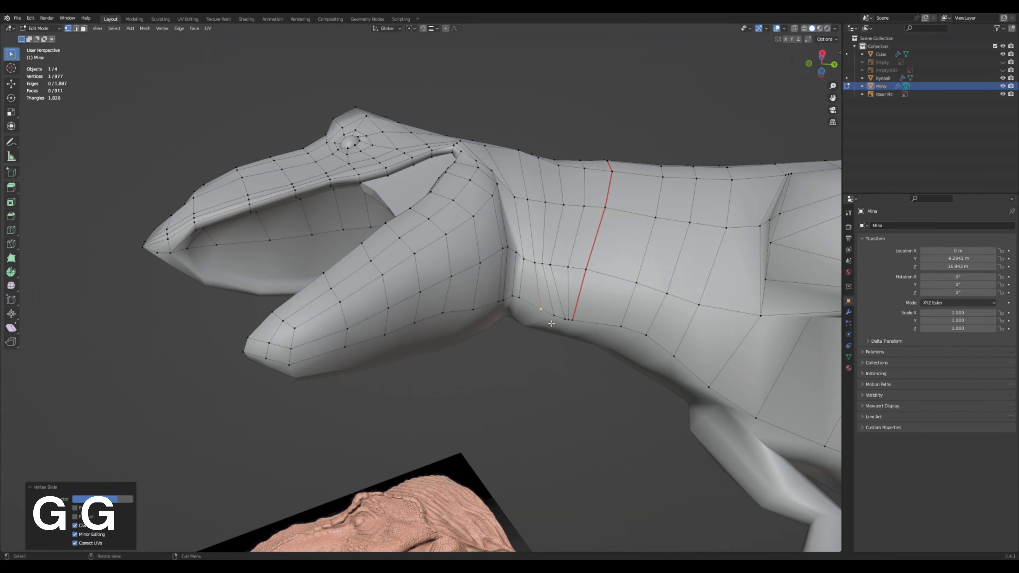
# Slide the throat vertices just behind the lower jaw along their edges to even out the spacing at the crease
pyautogui.click(521, 299)
pyautogui.press('g')
pyautogui.press('g')
pyautogui.click(534, 306)
pyautogui.click(516, 300)
pyautogui.press('g')
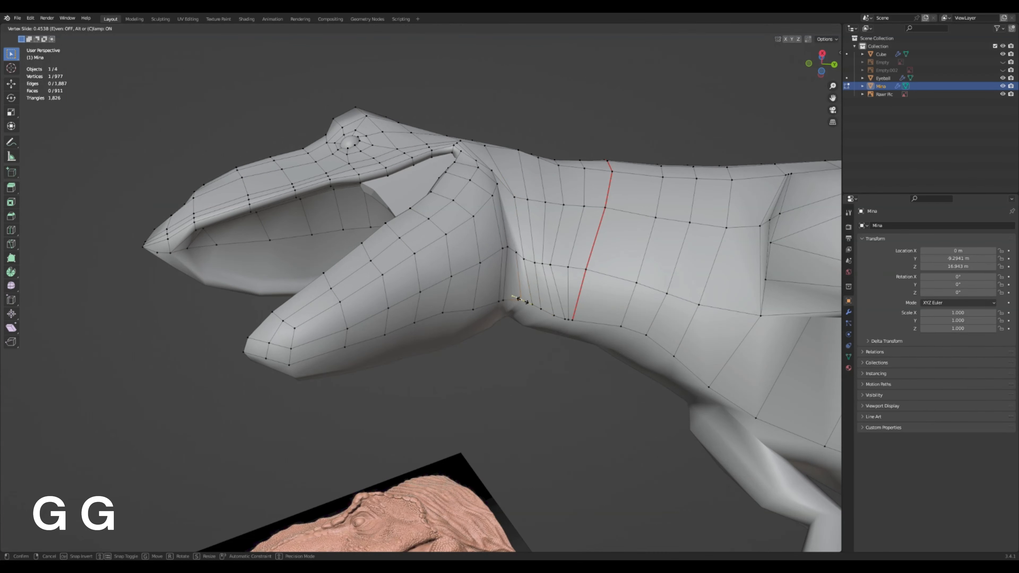
pyautogui.press('g')
pyautogui.click(510, 299)
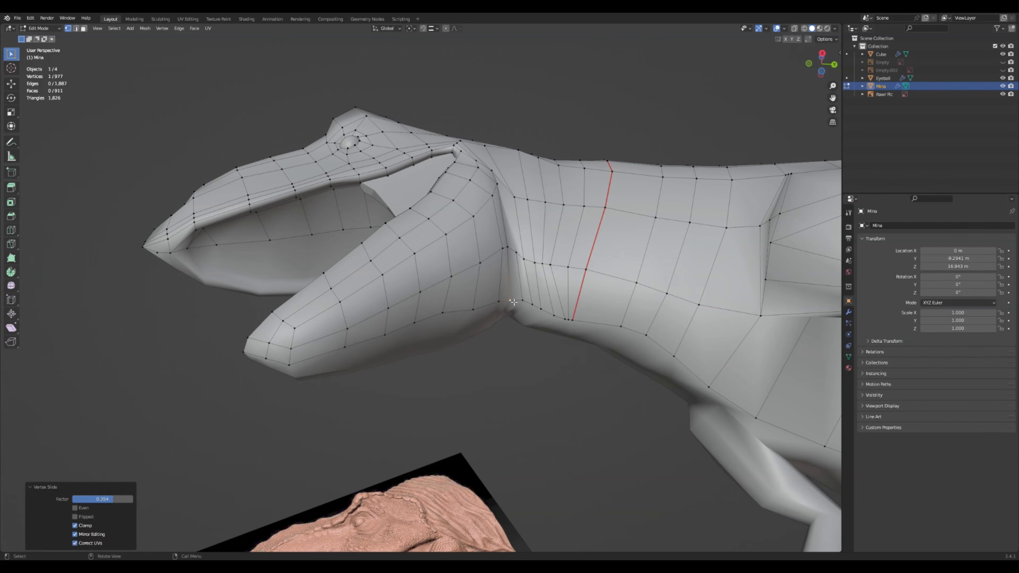
pyautogui.click(512, 346)
pyautogui.moveTo(512, 345); pyautogui.dragTo(515, 392, button='middle')
pyautogui.scroll(-2, 518, 392)
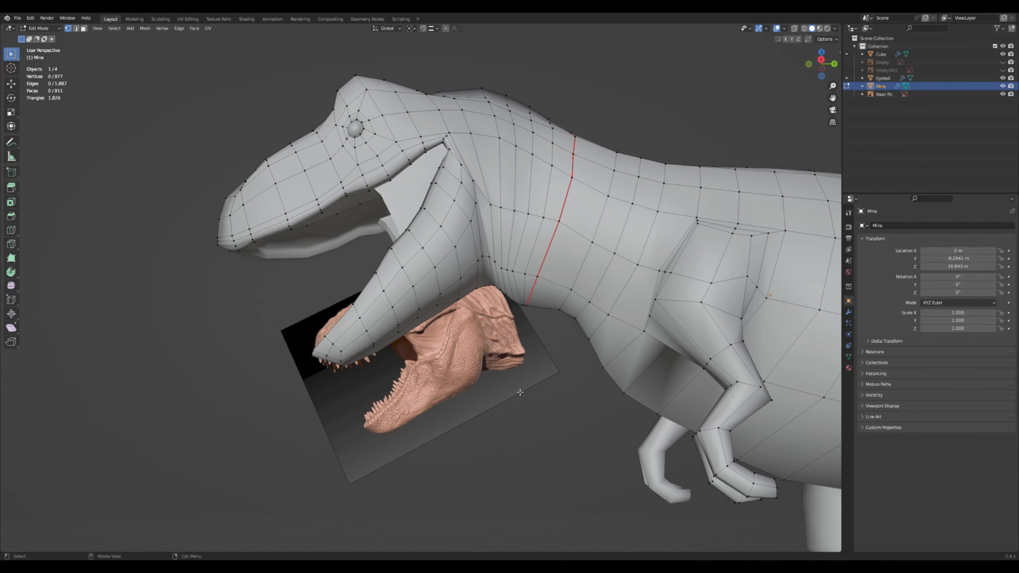
# Slide the seam's lowest vertex and the vertex in front of it backward along the underside of the neck
pyautogui.scroll(6, 522, 328)
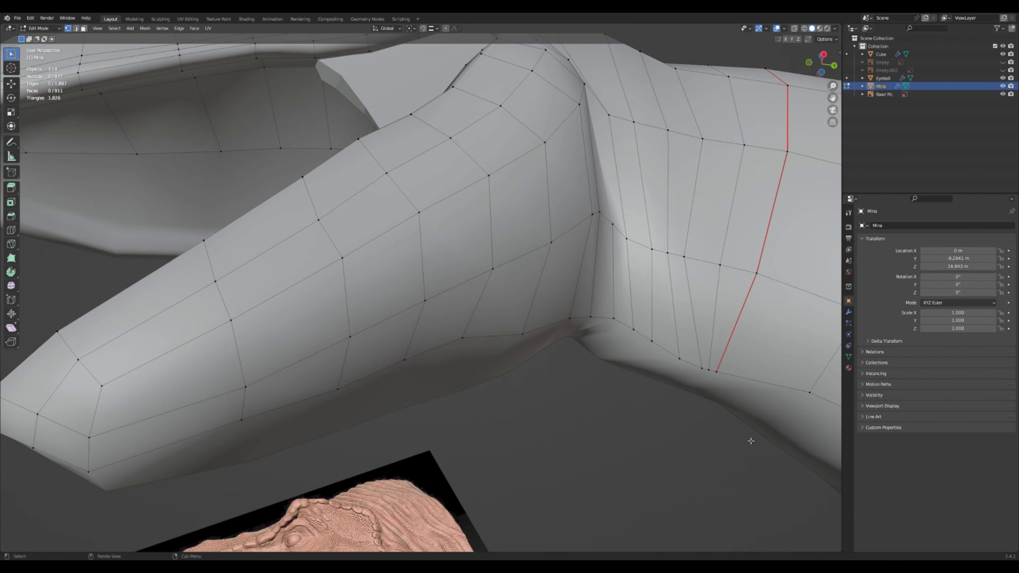
pyautogui.click(721, 374)
pyautogui.press('g')
pyautogui.press('g')
pyautogui.click(765, 381)
pyautogui.click(713, 372)
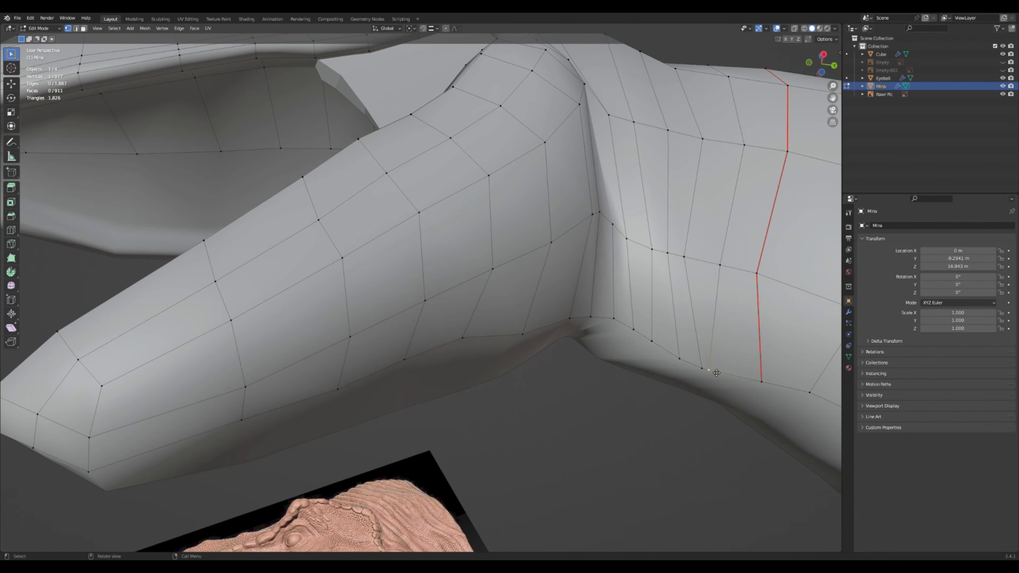
pyautogui.press('g')
pyautogui.press('g')
pyautogui.click(732, 375)
pyautogui.scroll(-5, 616, 434)
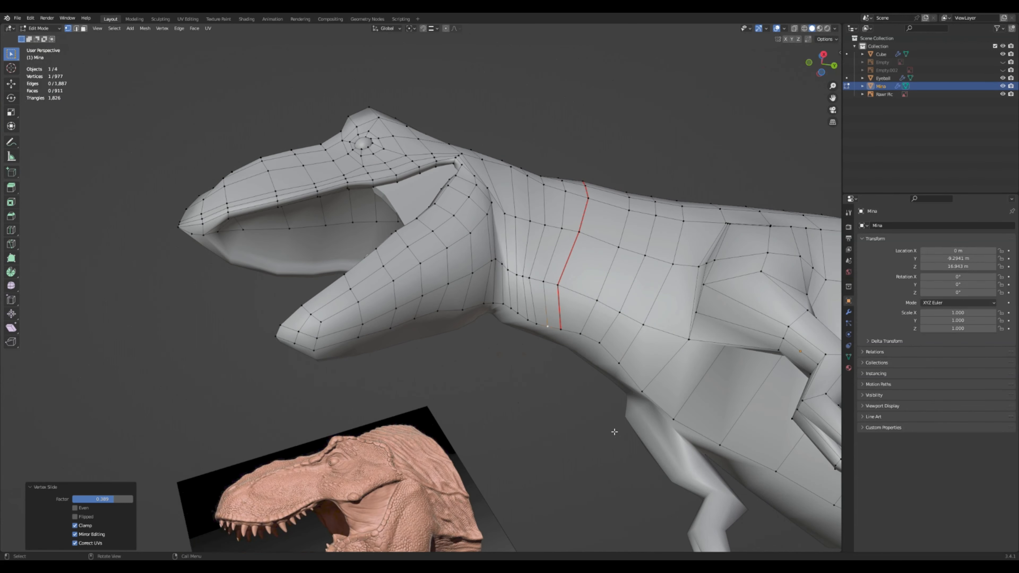
# Slide two seam vertices on the side of the neck backward along their edges to straighten the seam
pyautogui.click(558, 284)
pyautogui.press('g')
pyautogui.press('g')
pyautogui.click(574, 288)
pyautogui.click(579, 232)
pyautogui.press('g')
pyautogui.press('g')
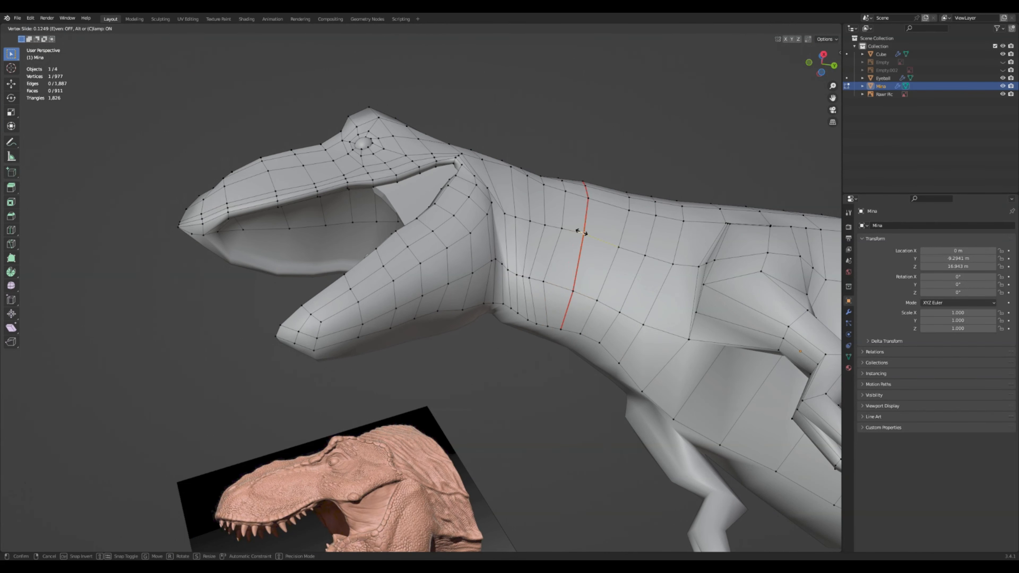
pyautogui.click(586, 236)
# Slide three vertices in front of the seam on the lower neck row backward to space the neck loops evenly
pyautogui.click(544, 280)
pyautogui.press('g')
pyautogui.press('g')
pyautogui.click(552, 279)
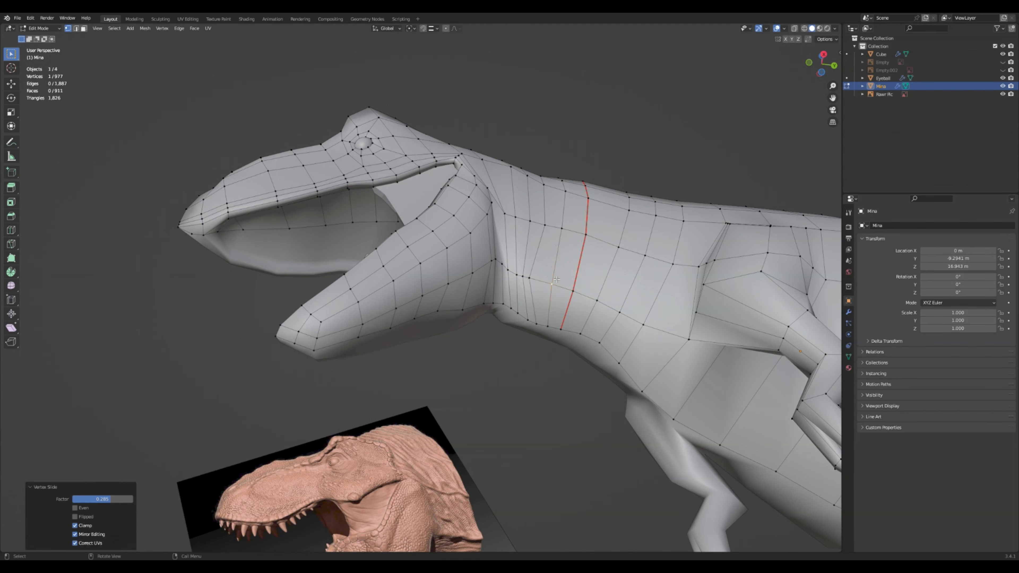
pyautogui.click(531, 277)
pyautogui.press('g')
pyautogui.press('g')
pyautogui.click(541, 280)
pyautogui.click(522, 276)
pyautogui.press('g')
pyautogui.press('g')
pyautogui.click(528, 277)
# Apply Shade Flat to the dinosaur body in Object Mode and return it to Edit Mode
pyautogui.moveTo(529, 332); pyautogui.dragTo(529, 360, button='middle')
pyautogui.click(822, 58)
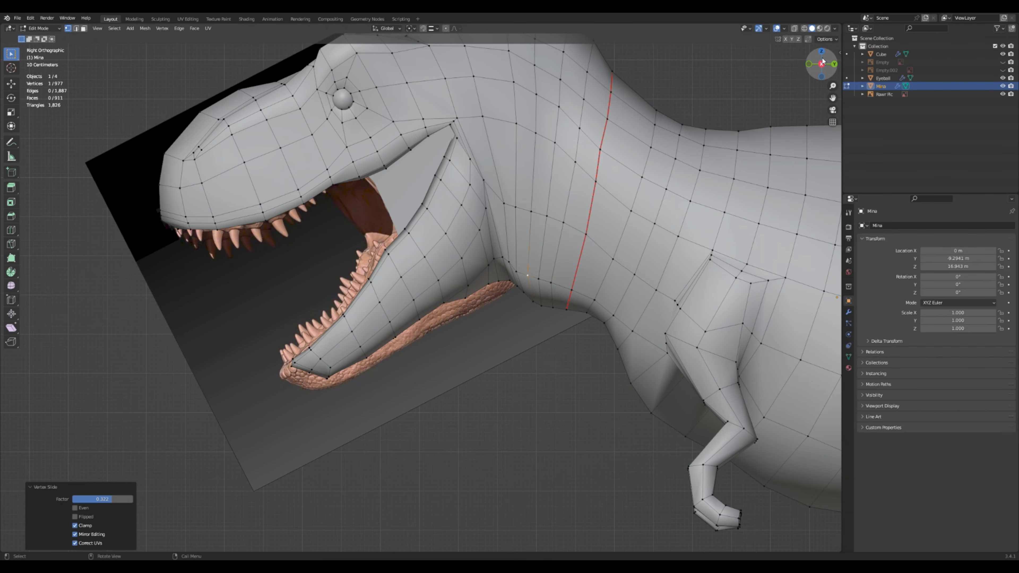
pyautogui.scroll(-3, 580, 315)
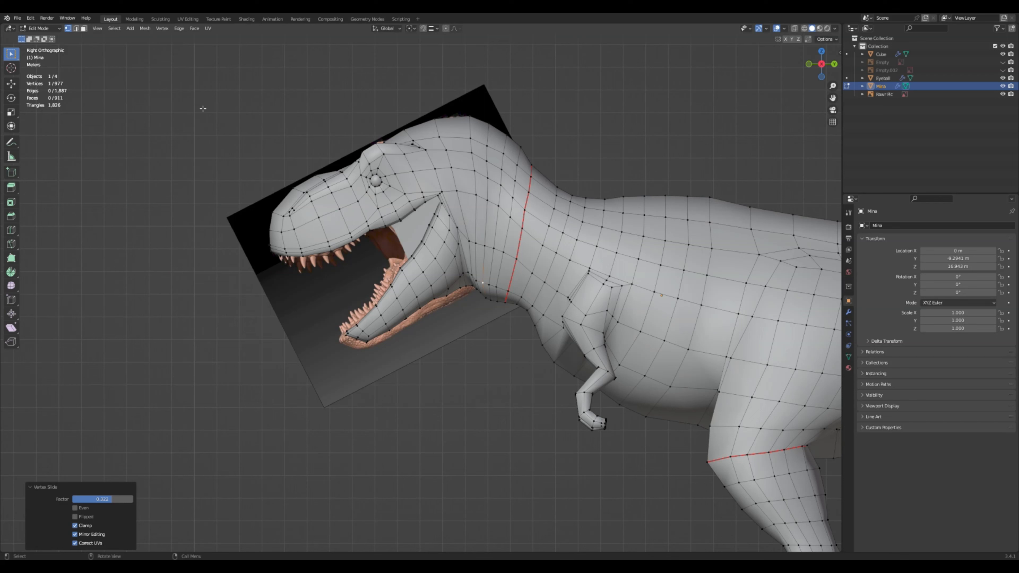
pyautogui.click(40, 28)
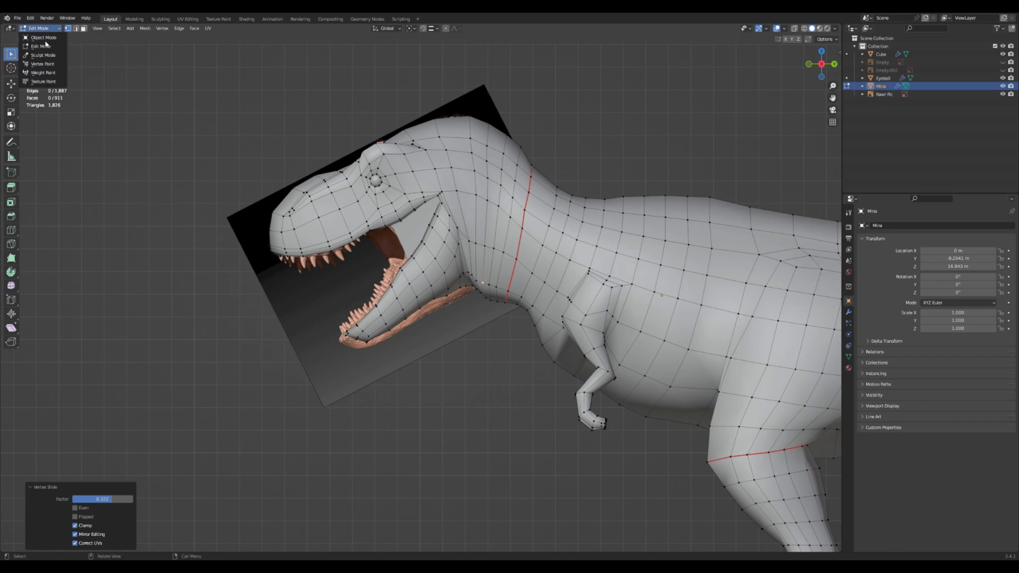
pyautogui.click(45, 38)
pyautogui.rightClick(468, 197)
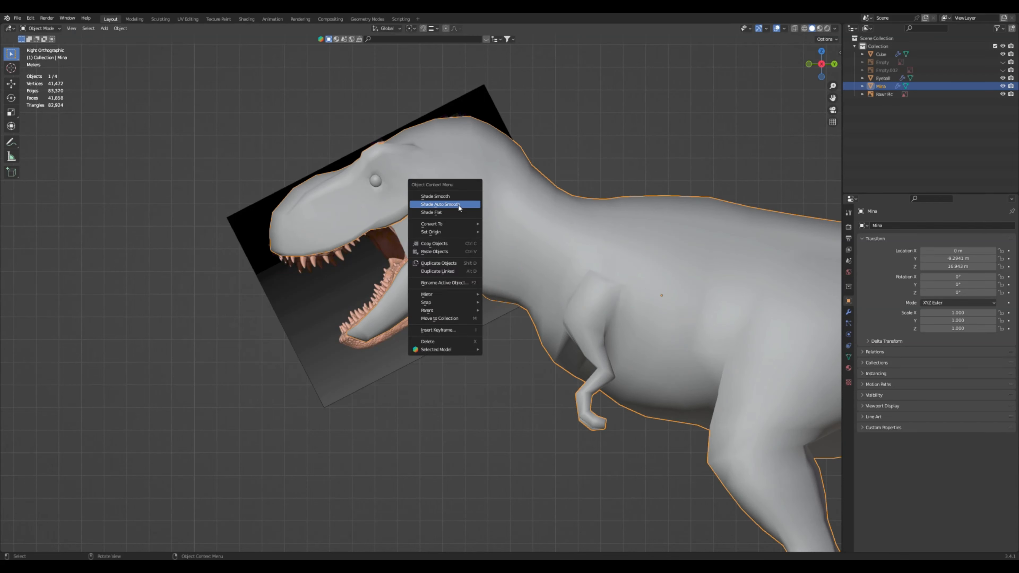
pyautogui.click(457, 212)
pyautogui.moveTo(447, 309); pyautogui.dragTo(509, 288, button='middle')
pyautogui.click(40, 28)
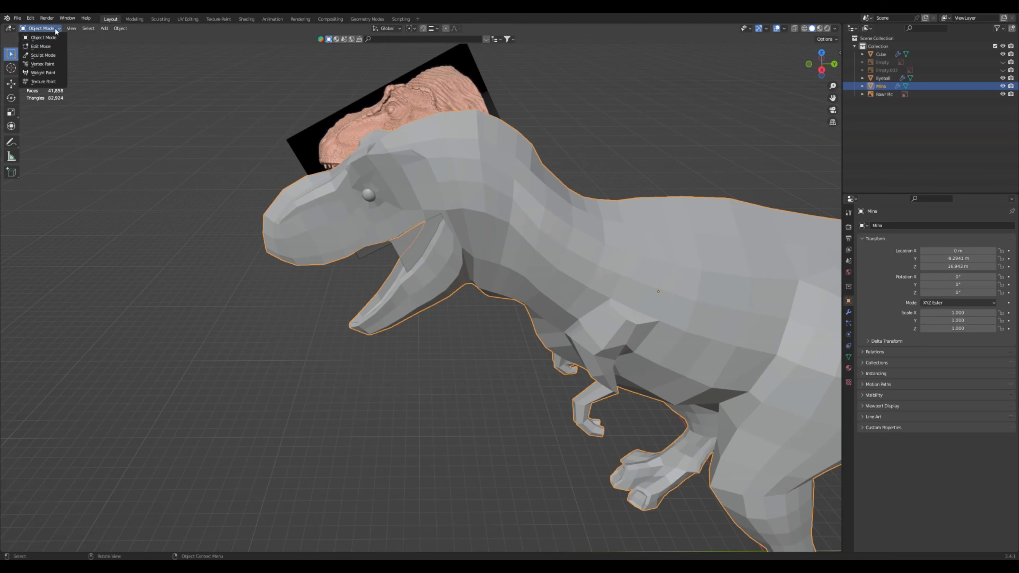
pyautogui.click(54, 49)
# Add a two-cut loop cut running lengthwise along the lower jaw, lower neck, belly and upper back, centred without sliding
pyautogui.scroll(-5, 272, 176)
pyautogui.moveTo(637, 343); pyautogui.dragTo(639, 317, button='middle')
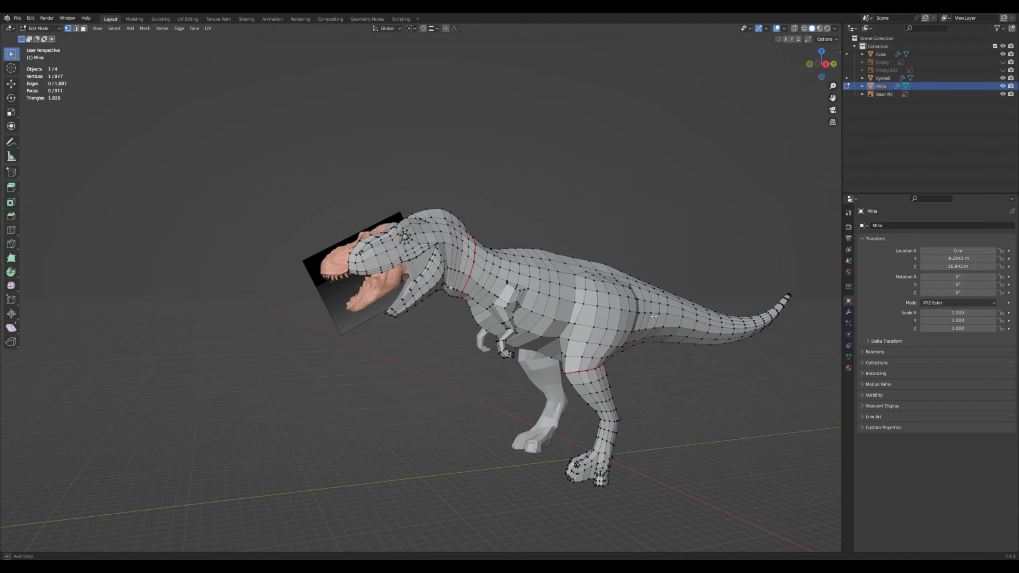
pyautogui.scroll(3, 640, 316)
pyautogui.scroll(-1, 643, 322)
pyautogui.scroll(4, 642, 327)
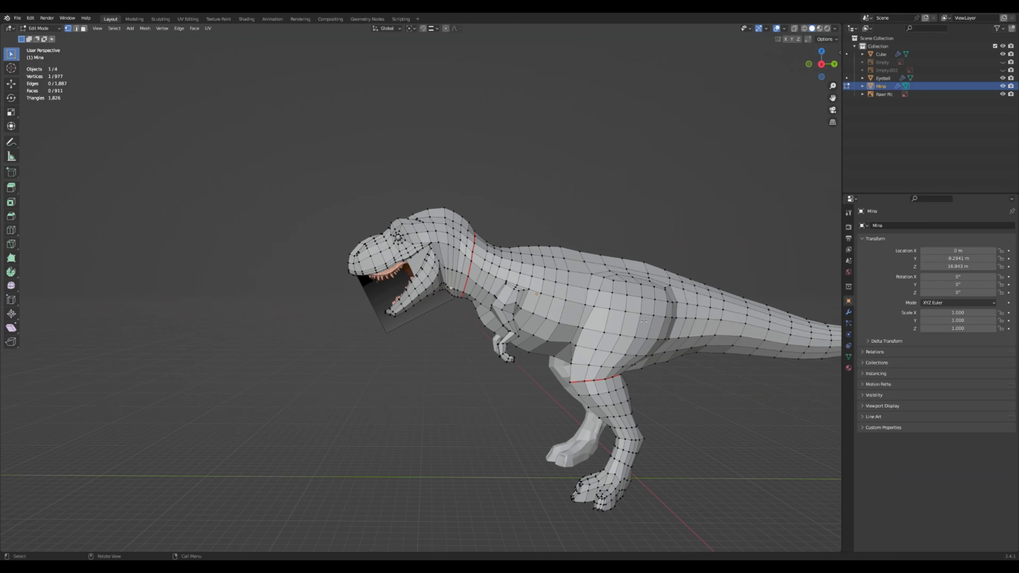
pyautogui.moveTo(607, 350)
pyautogui.mouseDown(button='middle')
pyautogui.moveTo(642, 345)
pyautogui.moveTo(624, 355)
pyautogui.mouseUp(button='middle')
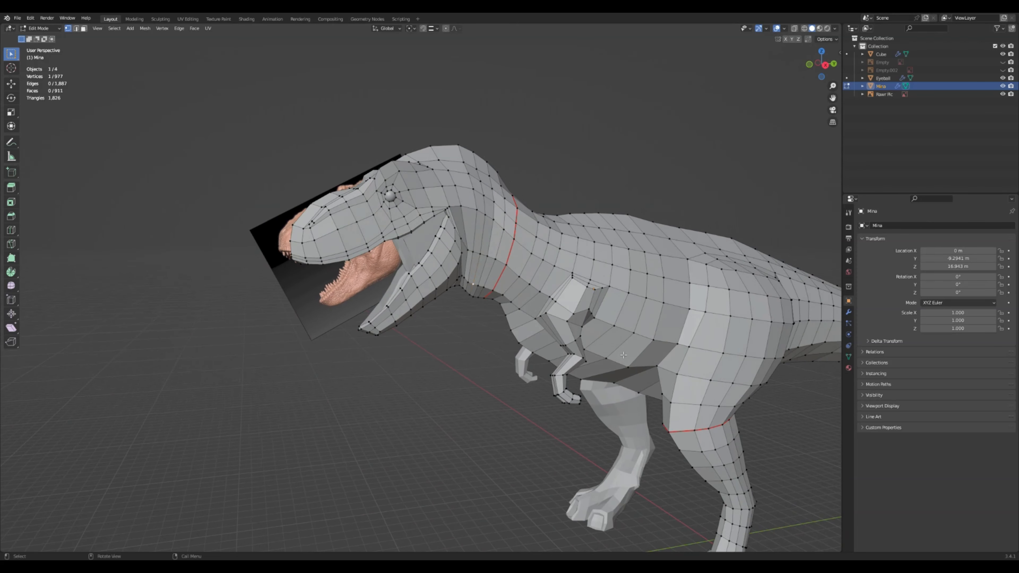
pyautogui.moveTo(302, 301)
pyautogui.mouseDown(button='middle')
pyautogui.moveTo(341, 296)
pyautogui.moveTo(301, 307)
pyautogui.mouseUp(button='middle')
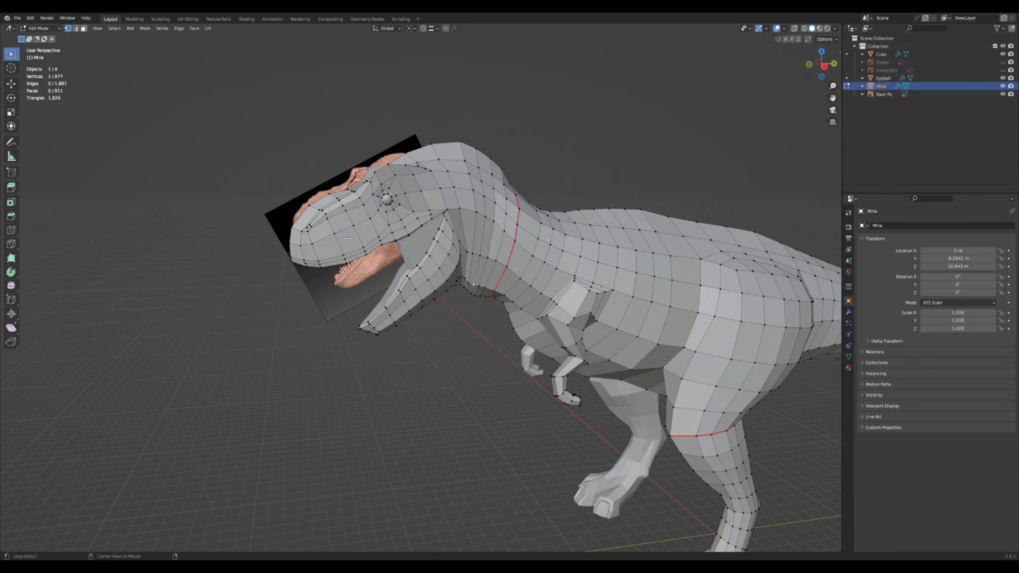
pyautogui.hotkey('ctrl', 'r')
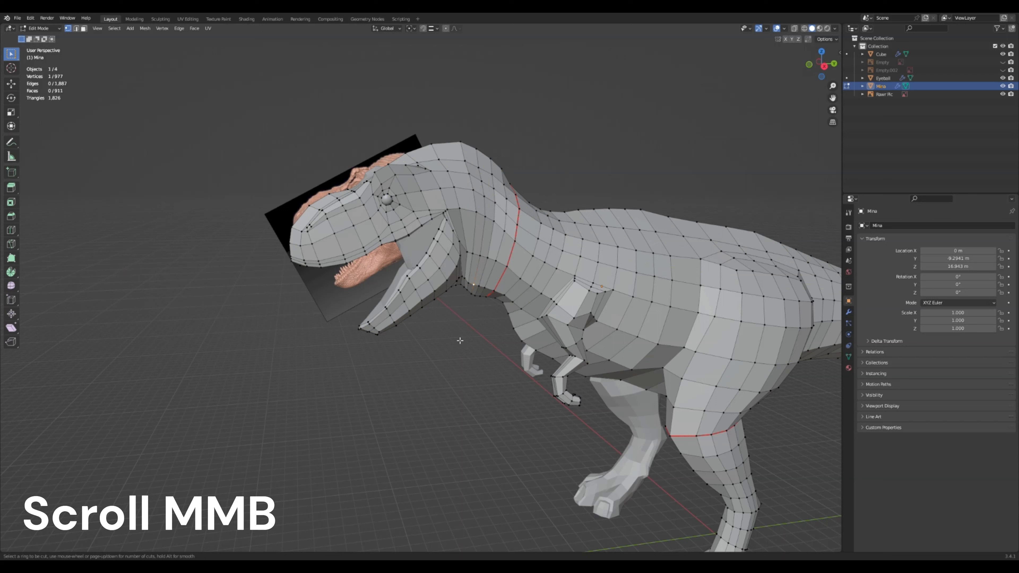
pyautogui.scroll(1, 484, 276)
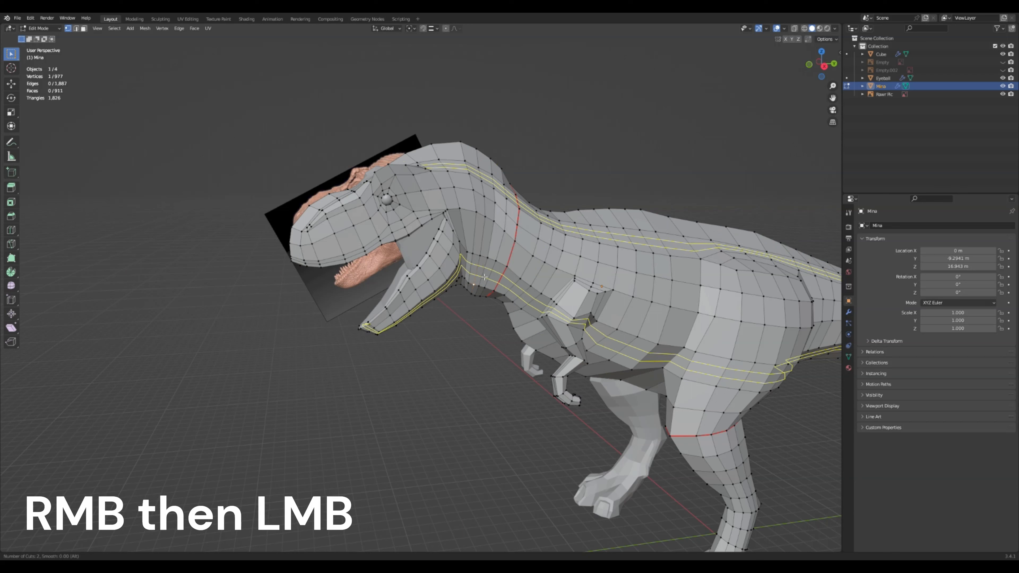
pyautogui.click(484, 276)
pyautogui.rightClick(481, 275)
pyautogui.click(467, 351)
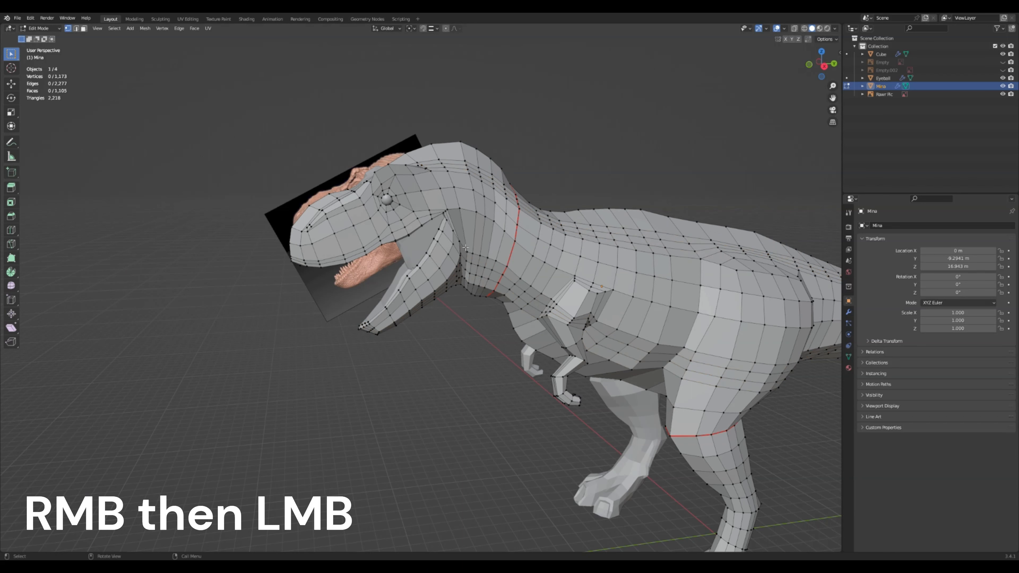
# Add a centred three-cut loop cut along the body's side from the mouth corner toward the tail
pyautogui.click(486, 313)
pyautogui.rightClick(487, 315)
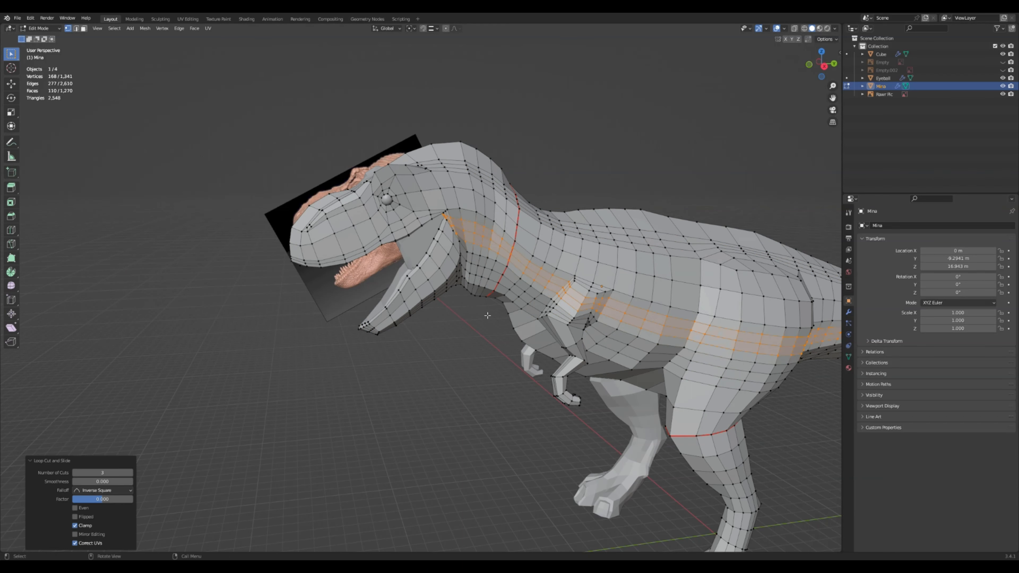
pyautogui.click(485, 347)
# Add two single centred loop cuts along the upper flank, running from behind the eye toward the hip
pyautogui.hotkey('ctrl', 'r')
pyautogui.click(549, 262)
pyautogui.rightClick(553, 261)
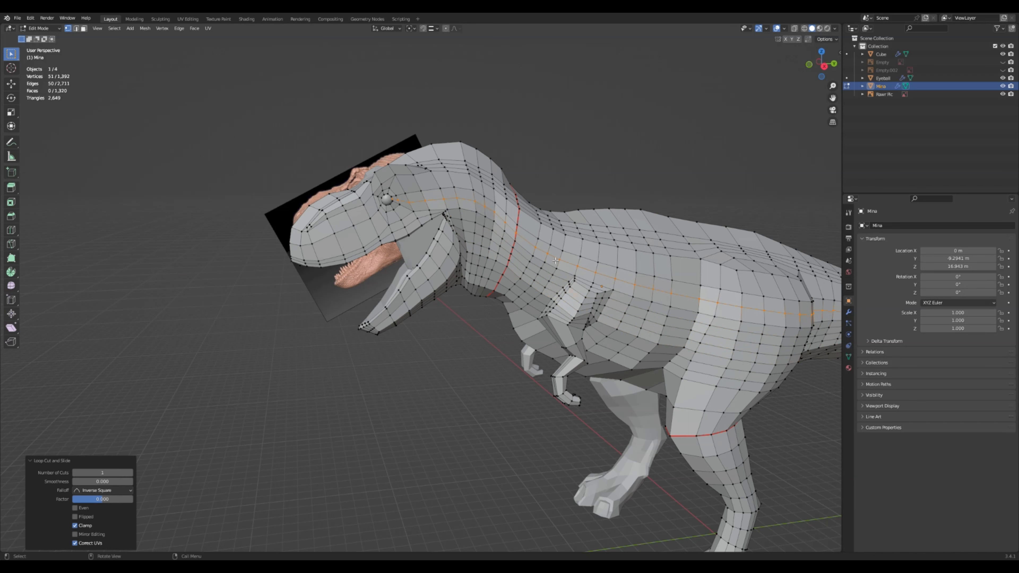
pyautogui.click(562, 268)
pyautogui.hotkey('ctrl', 'r')
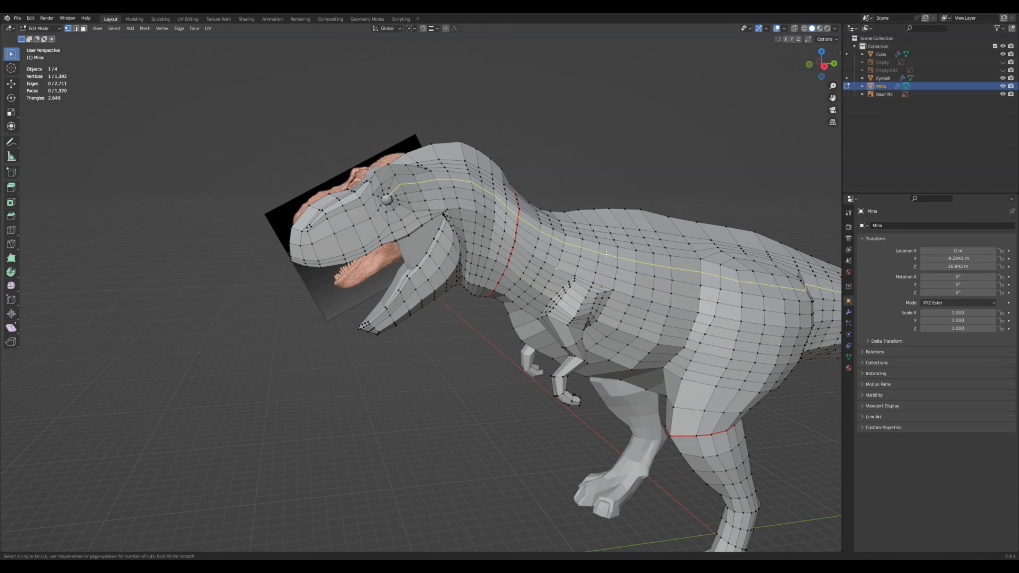
pyautogui.click(606, 254)
pyautogui.rightClick(608, 260)
pyautogui.click(612, 264)
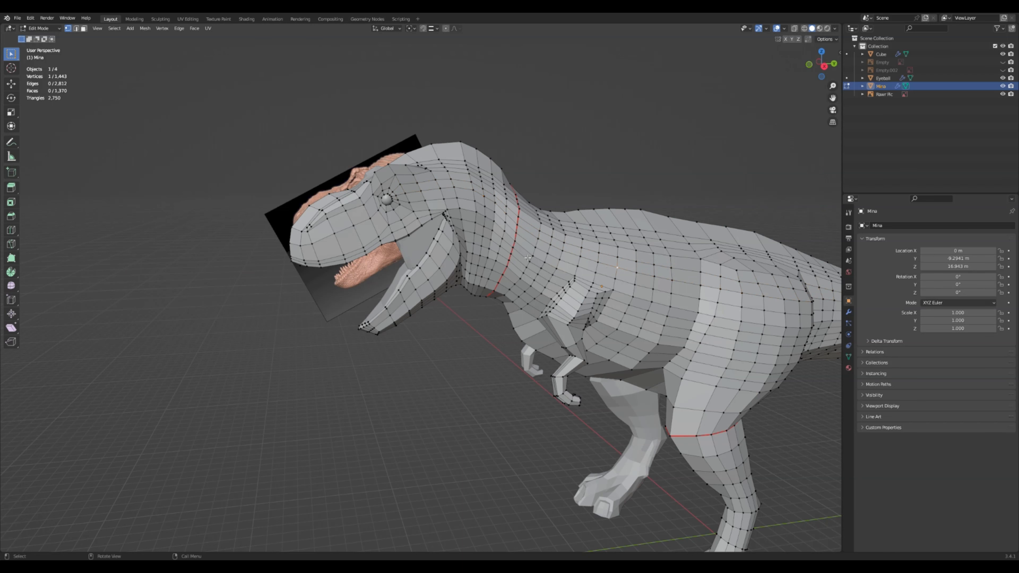
# Add single centred loop cuts around the body, one just behind the neck seam and one in front of the thigh
pyautogui.hotkey('ctrl', 'r')
pyautogui.click(521, 263)
pyautogui.rightClick(519, 273)
pyautogui.click(520, 338)
pyautogui.moveTo(535, 285); pyautogui.dragTo(509, 287, button='middle')
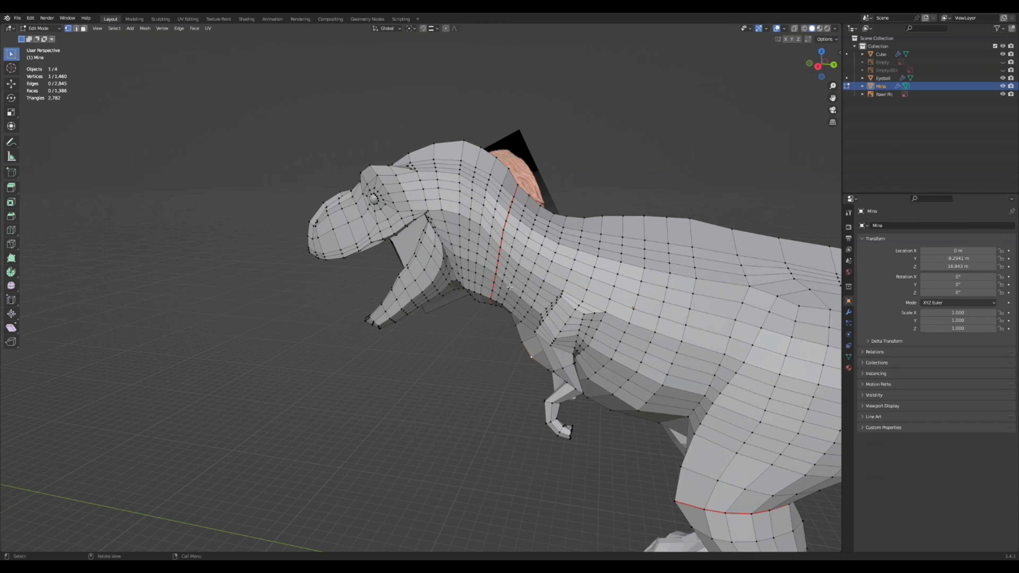
pyautogui.hotkey('ctrl', 'r')
pyautogui.click(714, 343)
pyautogui.rightClick(713, 343)
pyautogui.click(609, 496)
# Add a centred four-cut loop cut along the body's midline strip, running through the snout, back, tail and belly
pyautogui.moveTo(495, 380); pyautogui.dragTo(498, 386, button='middle')
pyautogui.hotkey('ctrl', 'r')
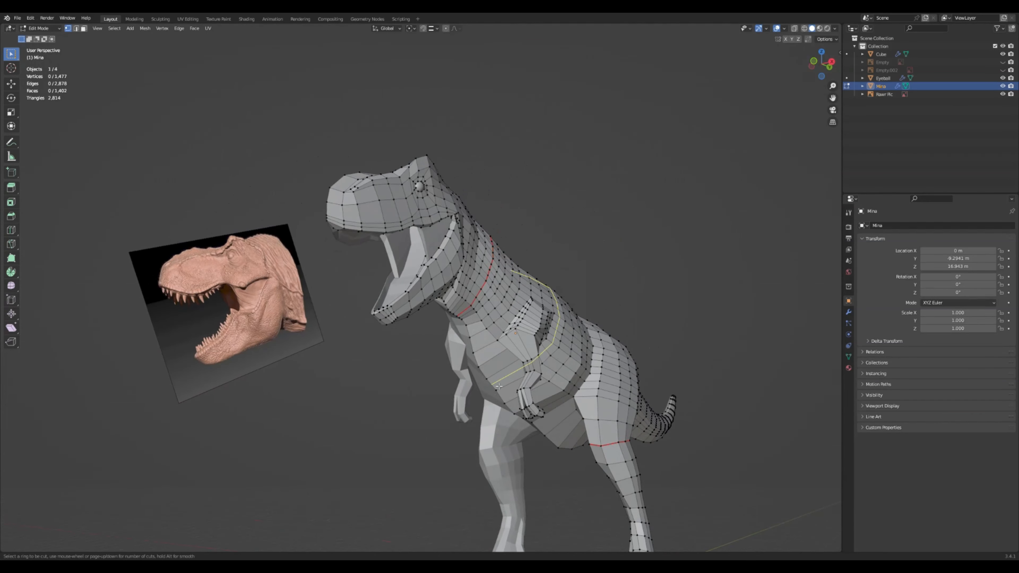
pyautogui.scroll(3, 500, 375)
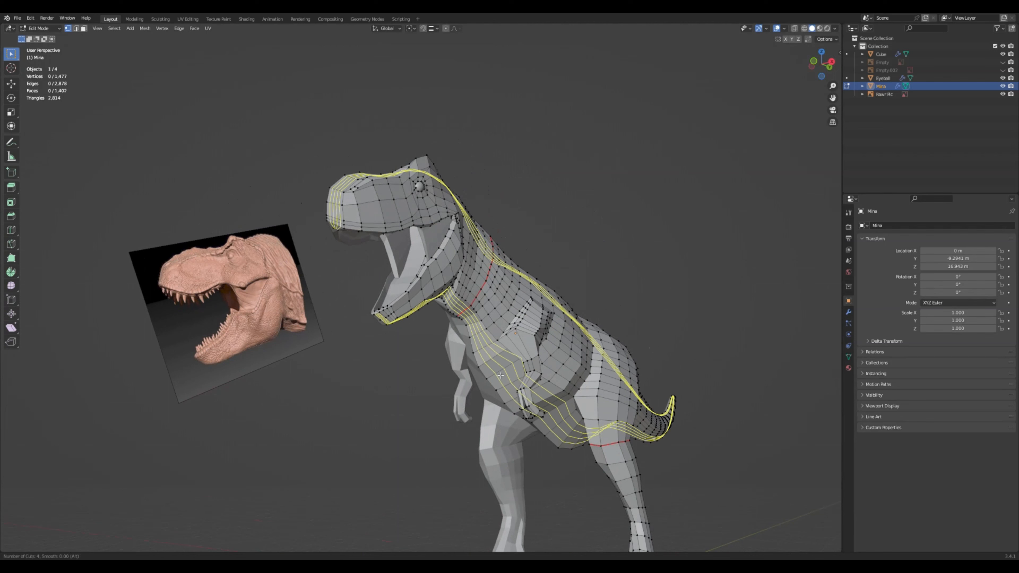
pyautogui.click(501, 376)
pyautogui.rightClick(502, 376)
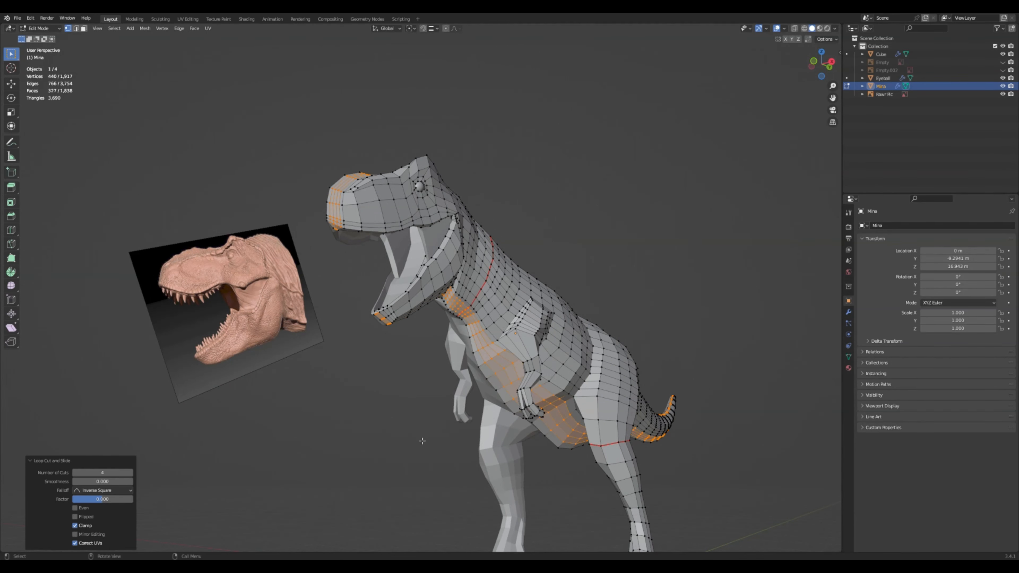
pyautogui.click(422, 442)
# Examine the mesh density on the head, torso, legs and tail from several angles
pyautogui.moveTo(527, 395); pyautogui.dragTo(467, 421, button='middle')
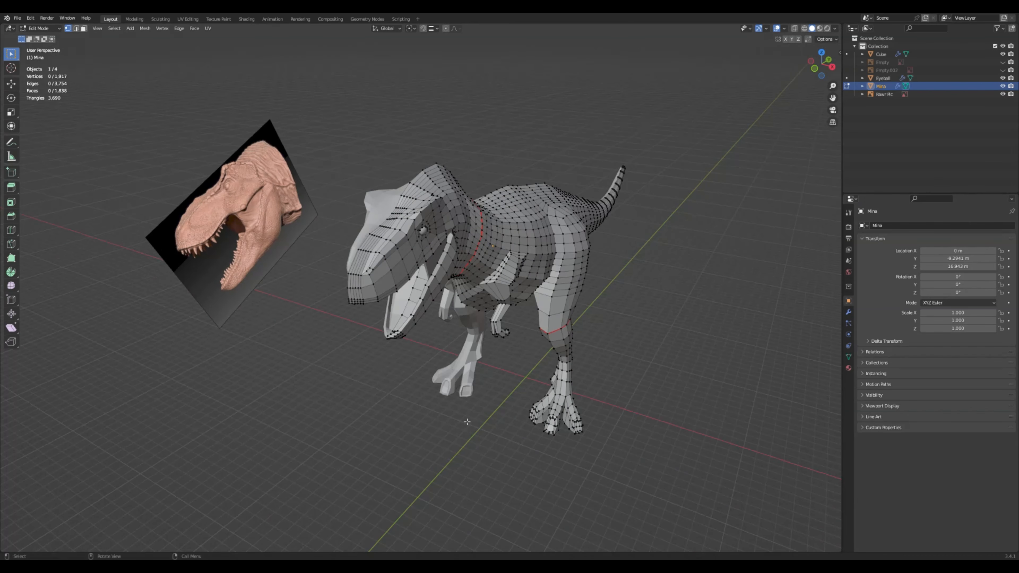
pyautogui.moveTo(380, 267); pyautogui.dragTo(365, 283, button='middle')
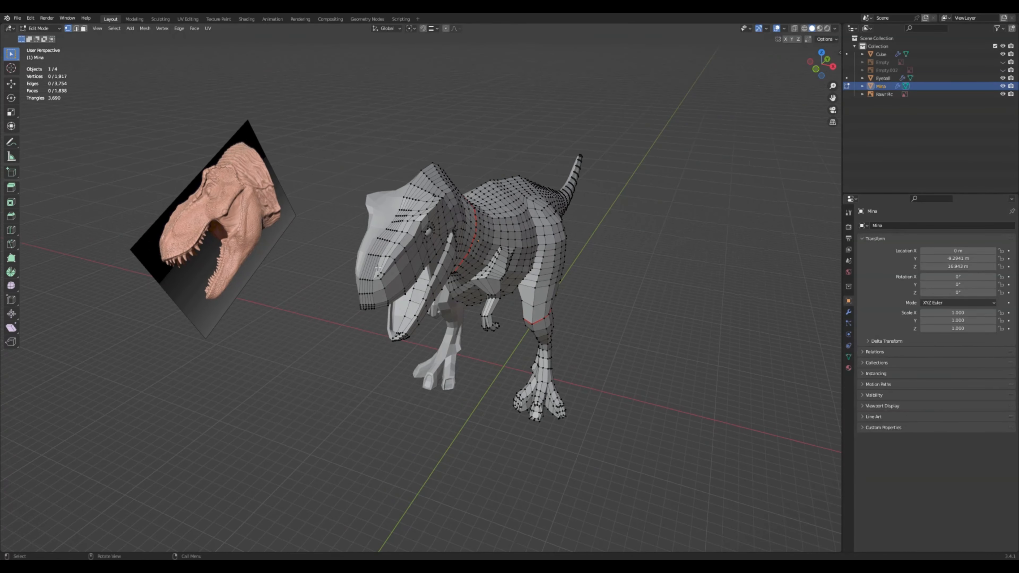
pyautogui.scroll(3, 364, 286)
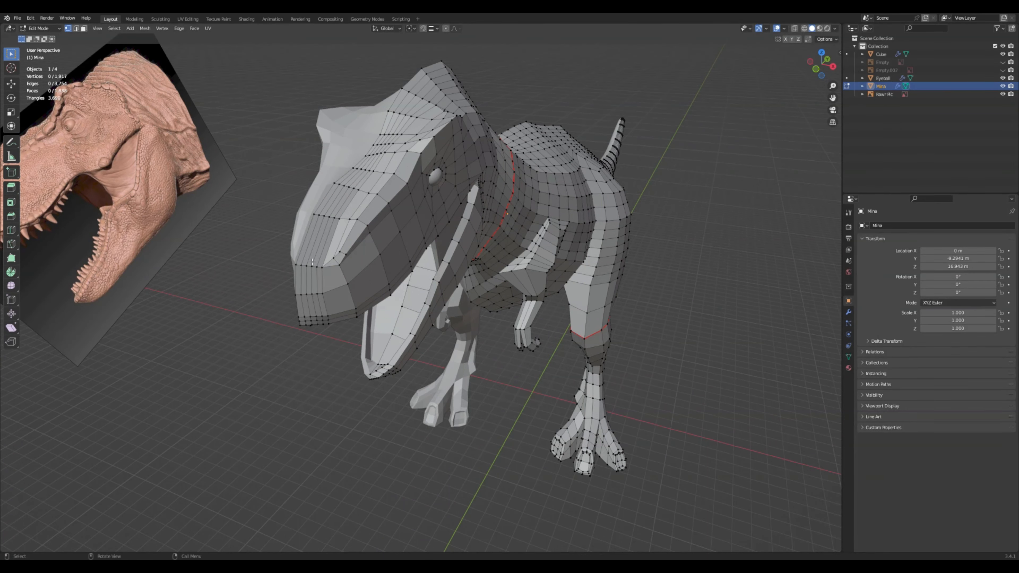
pyautogui.scroll(-3, 312, 262)
pyautogui.moveTo(644, 220); pyautogui.dragTo(818, 287, button='middle')
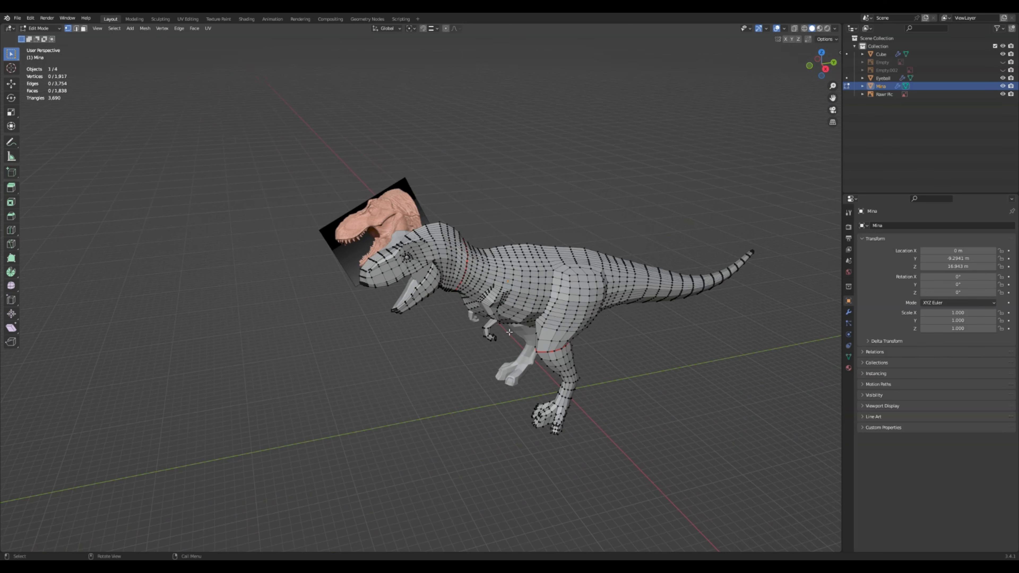
pyautogui.moveTo(509, 332); pyautogui.dragTo(557, 326, button='middle')
pyautogui.scroll(3, 481, 305)
pyautogui.moveTo(403, 277); pyautogui.dragTo(352, 277, button='middle')
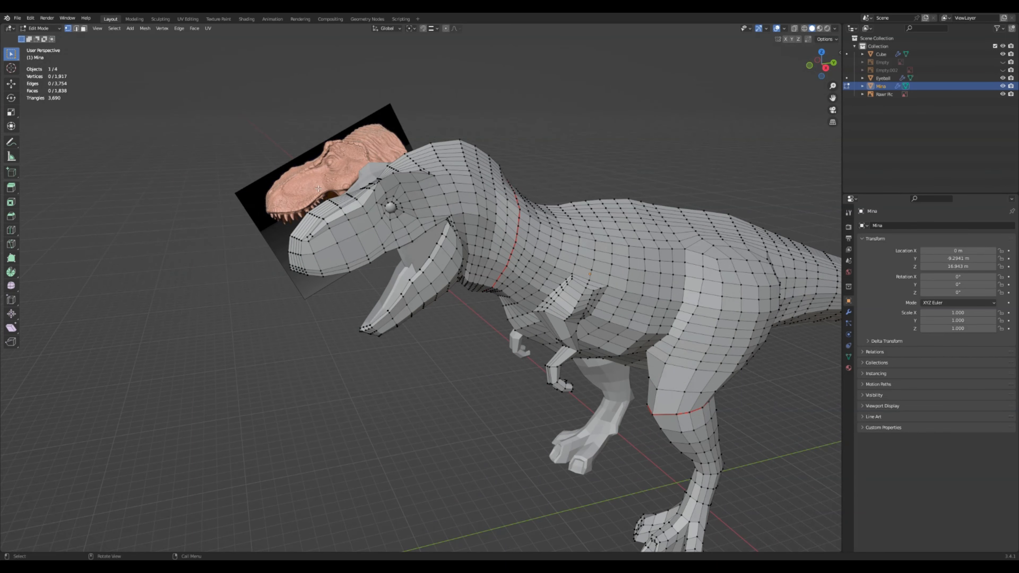
pyautogui.moveTo(378, 296)
pyautogui.mouseDown(button='middle')
pyautogui.moveTo(408, 293)
pyautogui.moveTo(383, 294)
pyautogui.mouseUp(button='middle')
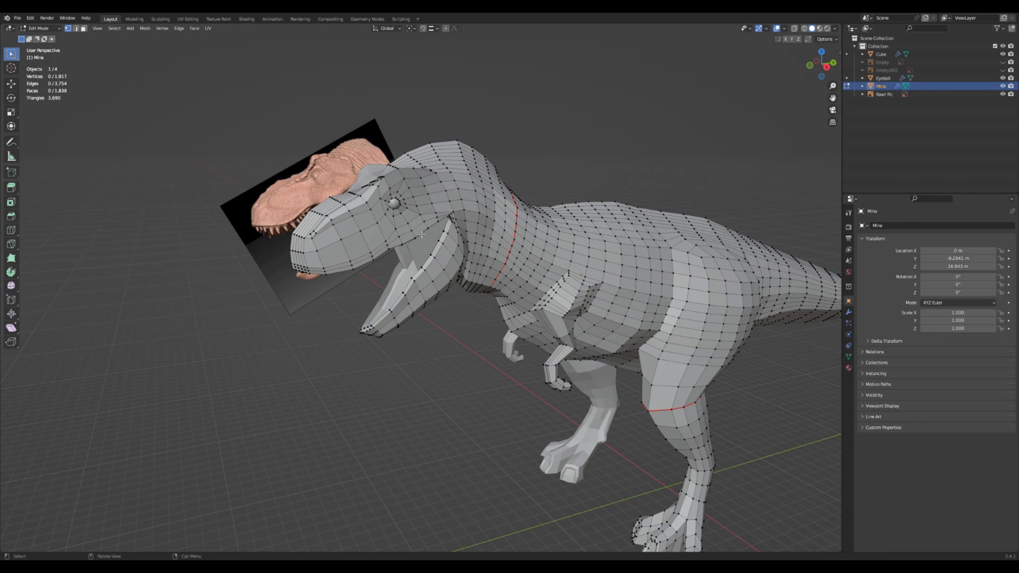
# Add several single centred loop cuts crosswise around the upper jaw, between the snout tip and the eye
pyautogui.hotkey('ctrl', 'r')
pyautogui.click(334, 253)
pyautogui.click(333, 320)
pyautogui.click(341, 312)
pyautogui.hotkey('ctrl', 'r')
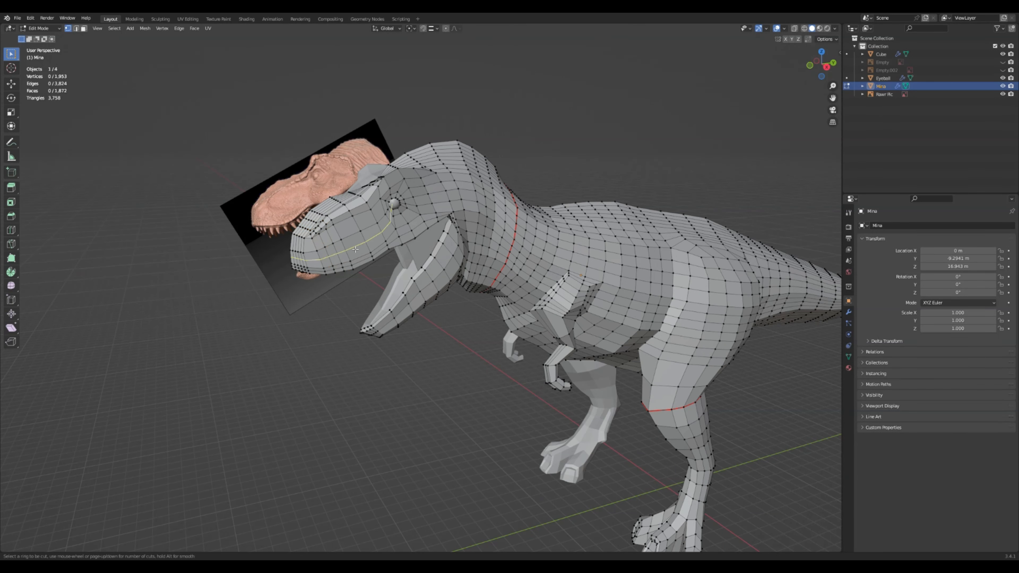
pyautogui.click(358, 242)
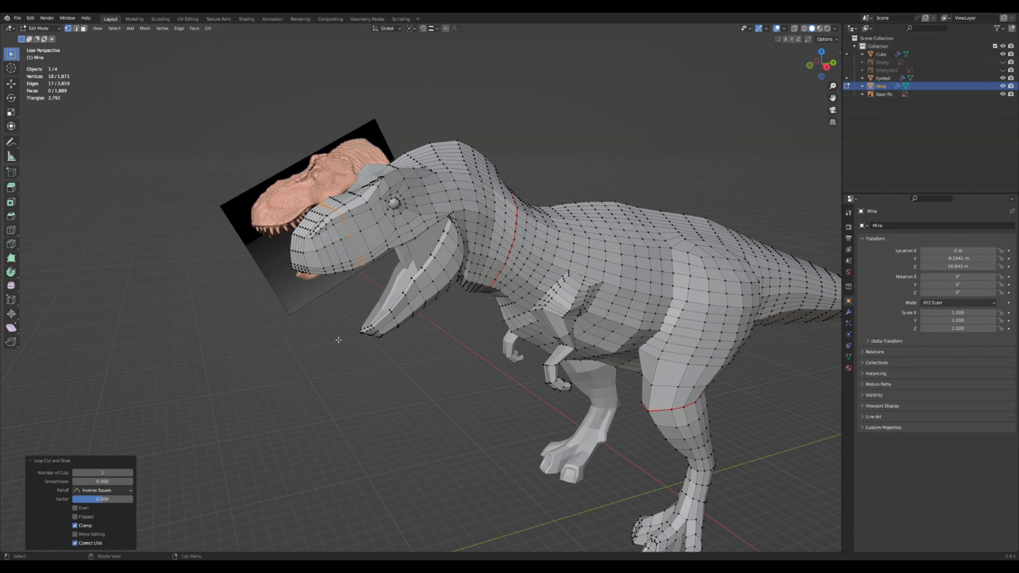
pyautogui.click(373, 247)
pyautogui.click(355, 312)
pyautogui.moveTo(449, 280); pyautogui.dragTo(429, 274, button='middle')
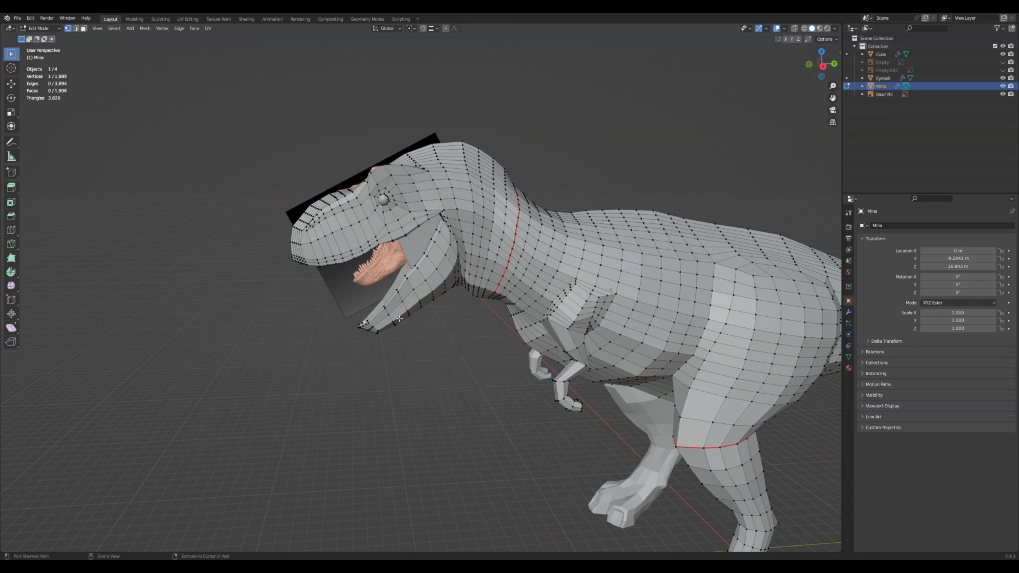
# Add single loop cuts crosswise around the front end of the lower jaw, close to its tip
pyautogui.hotkey('ctrl', 'r')
pyautogui.click(403, 339)
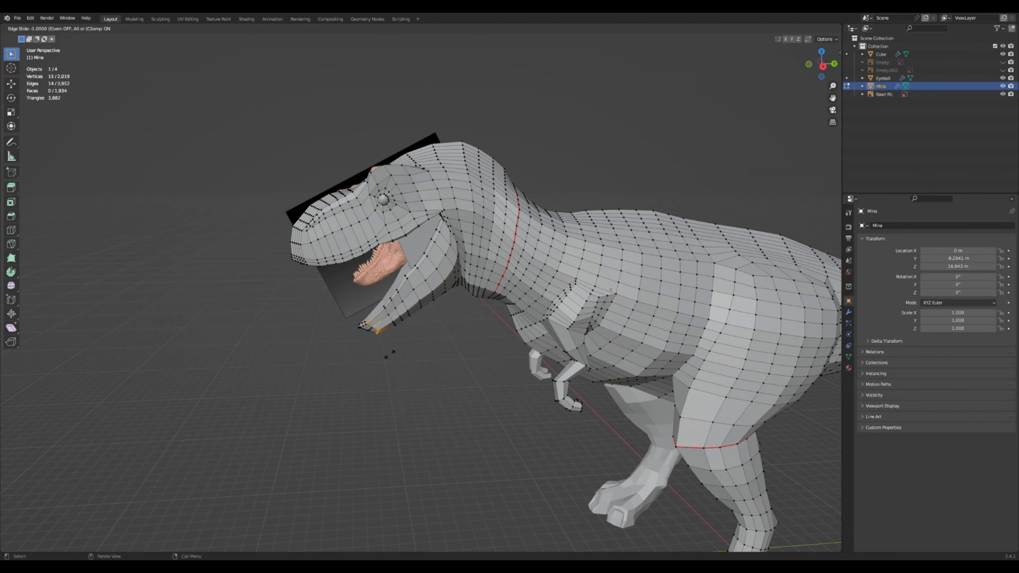
pyautogui.rightClick(399, 345)
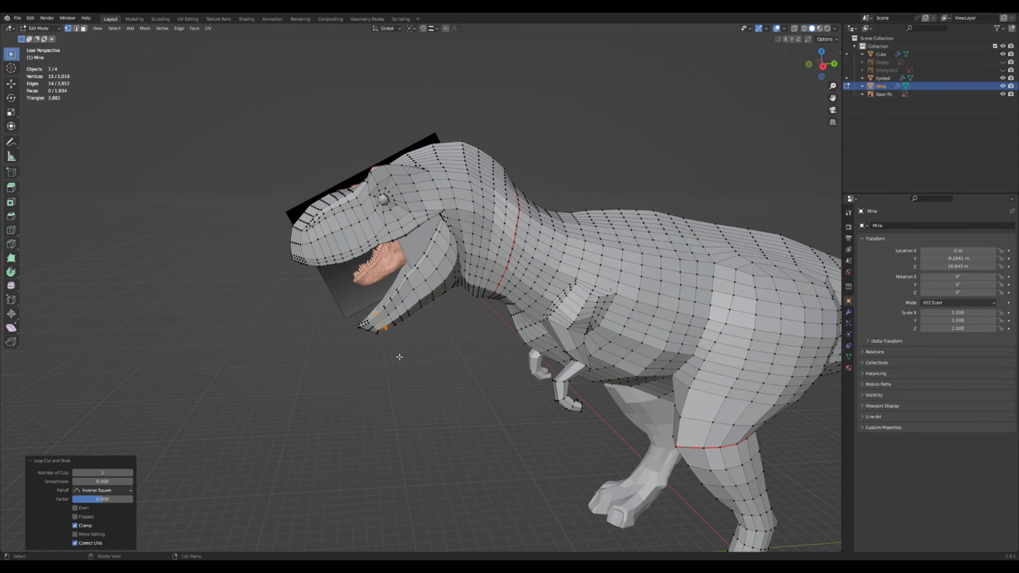
pyautogui.hotkey('ctrl', 'z')
pyautogui.hotkey('ctrl', 'shift', 'z')
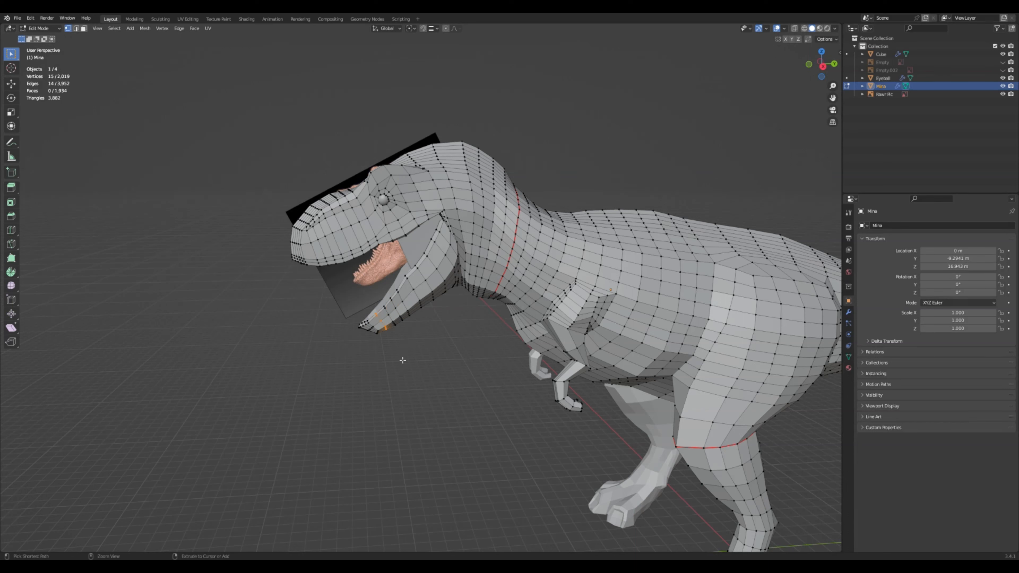
pyautogui.hotkey('ctrl', 'r')
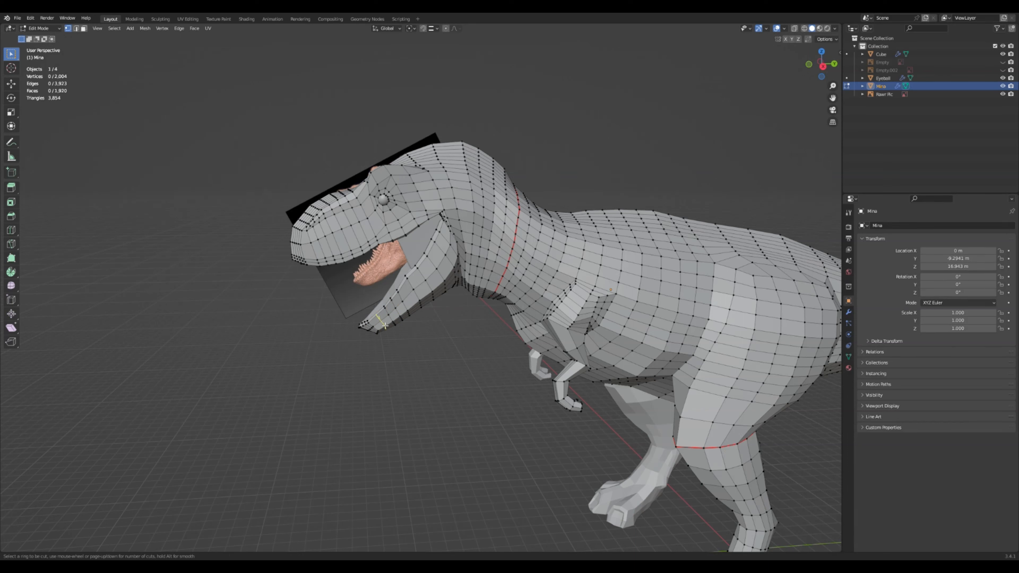
pyautogui.click(384, 326)
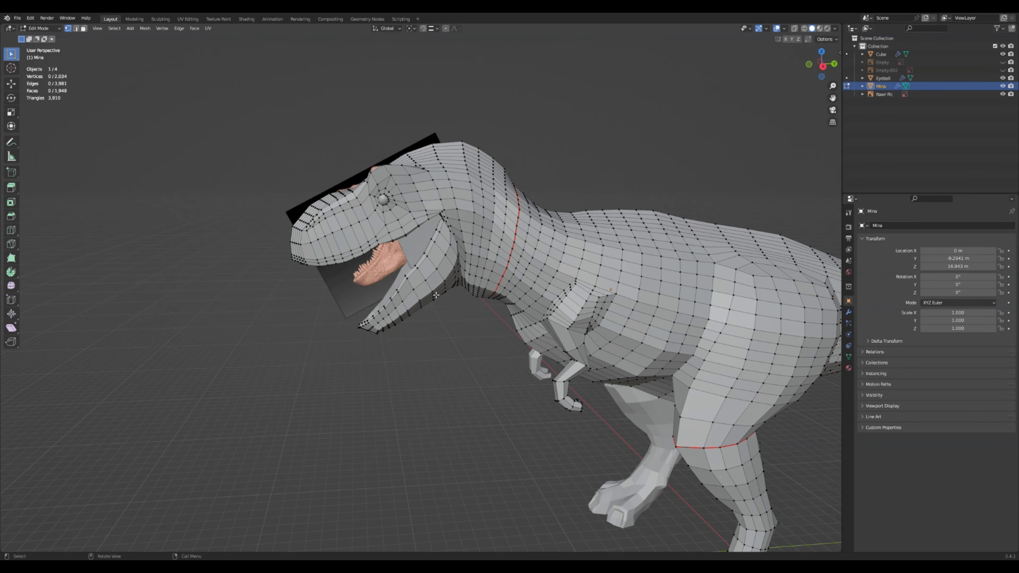
# Add two neighbouring single loop cuts crosswise through the rear half of the lower jaw
pyautogui.hotkey('ctrl', 'r')
pyautogui.click(438, 293)
pyautogui.click(436, 296)
pyautogui.click(457, 355)
pyautogui.hotkey('ctrl', 'r')
pyautogui.click(430, 298)
pyautogui.click(429, 299)
pyautogui.click(438, 339)
# Add single loop cuts across the lower jaw, one at mid-length and one near the throat
pyautogui.hotkey('ctrl', 'r')
pyautogui.click(408, 310)
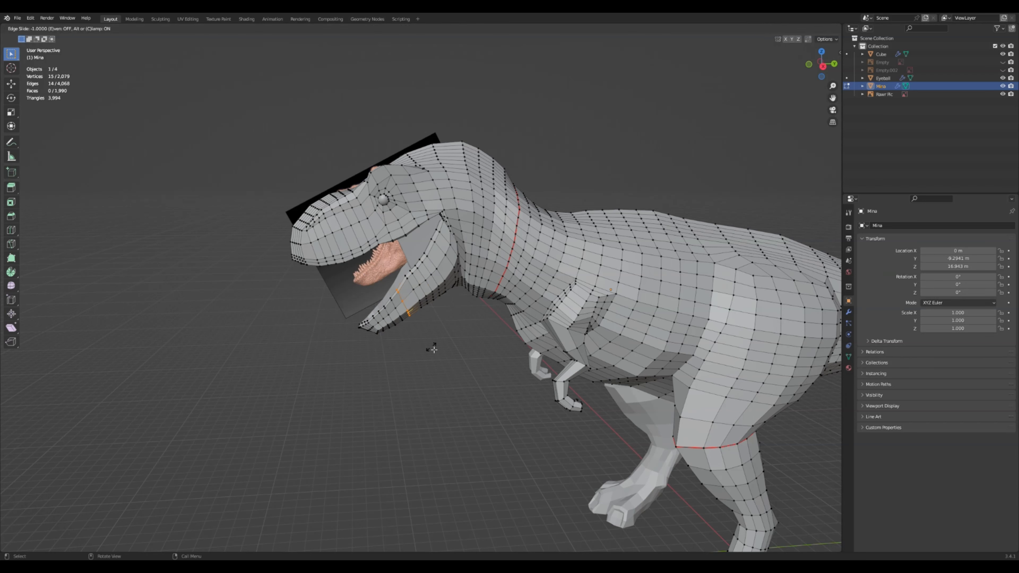
pyautogui.click(432, 347)
pyautogui.click(435, 348)
pyautogui.hotkey('ctrl', 'r')
pyautogui.click(448, 286)
pyautogui.click(449, 287)
pyautogui.click(479, 355)
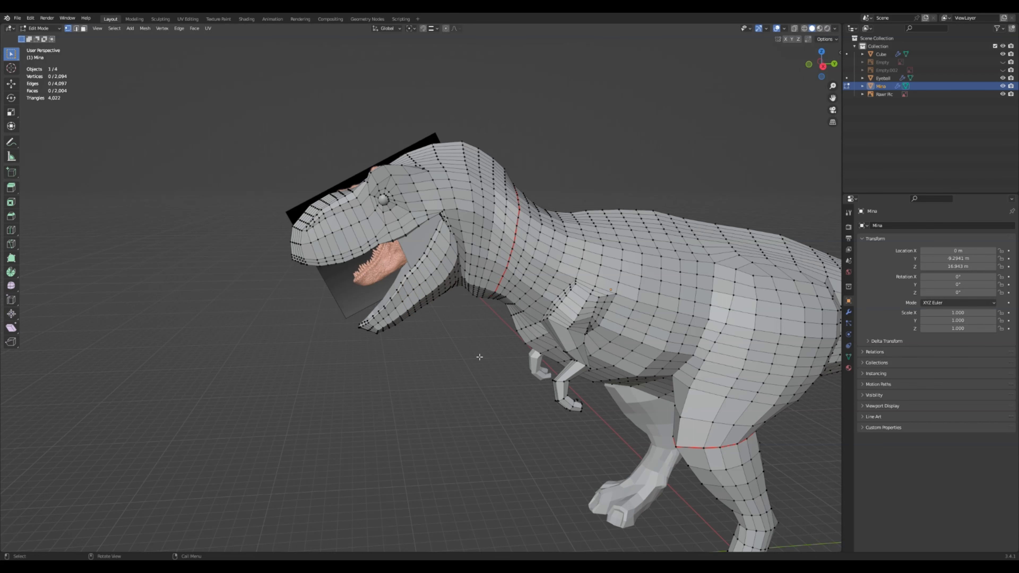
# Add two-cut loop cuts lengthwise along the upper jaw's side, one on the lower strip and one on the strip above it
pyautogui.moveTo(465, 315)
pyautogui.mouseDown(button='middle')
pyautogui.moveTo(448, 323)
pyautogui.moveTo(481, 306)
pyautogui.mouseUp(button='middle')
pyautogui.hotkey('ctrl', 'r')
pyautogui.click(366, 251)
pyautogui.click(367, 252)
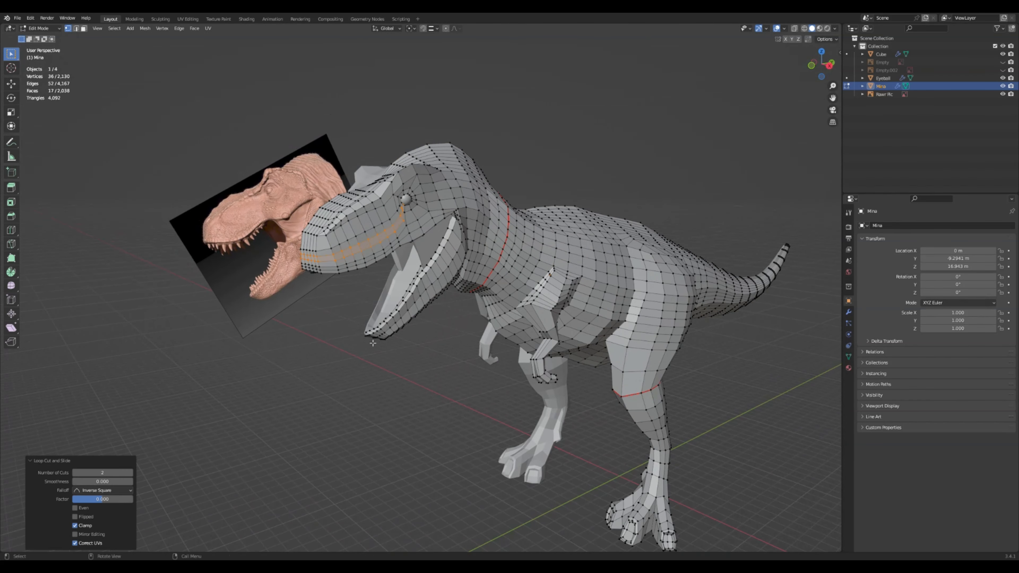
pyautogui.click(369, 297)
pyautogui.hotkey('ctrl', 'r')
pyautogui.click(360, 228)
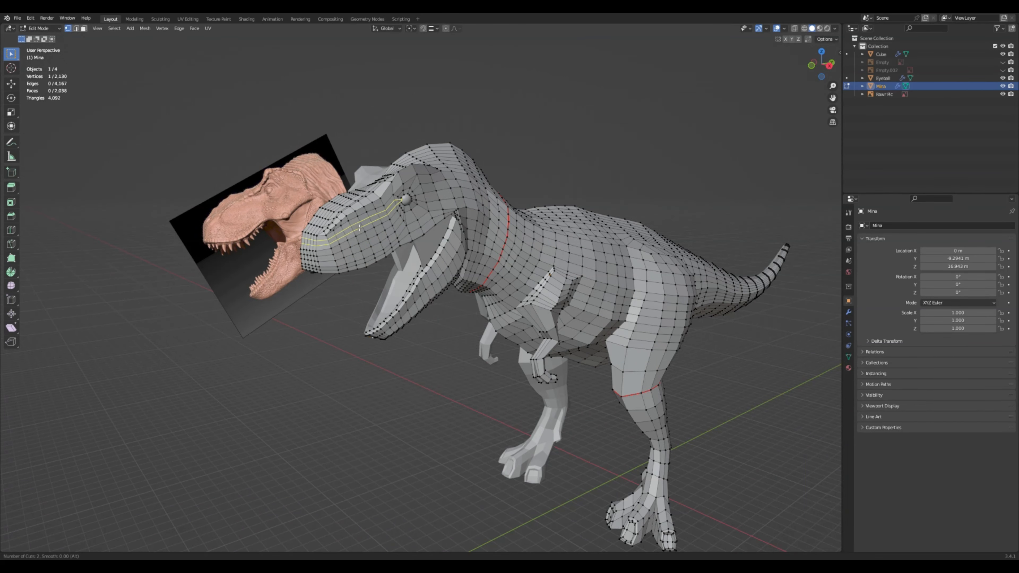
pyautogui.click(360, 229)
pyautogui.click(363, 225)
# Add a centred two-cut loop cut around the eye socket
pyautogui.moveTo(362, 224); pyautogui.dragTo(373, 213, button='middle')
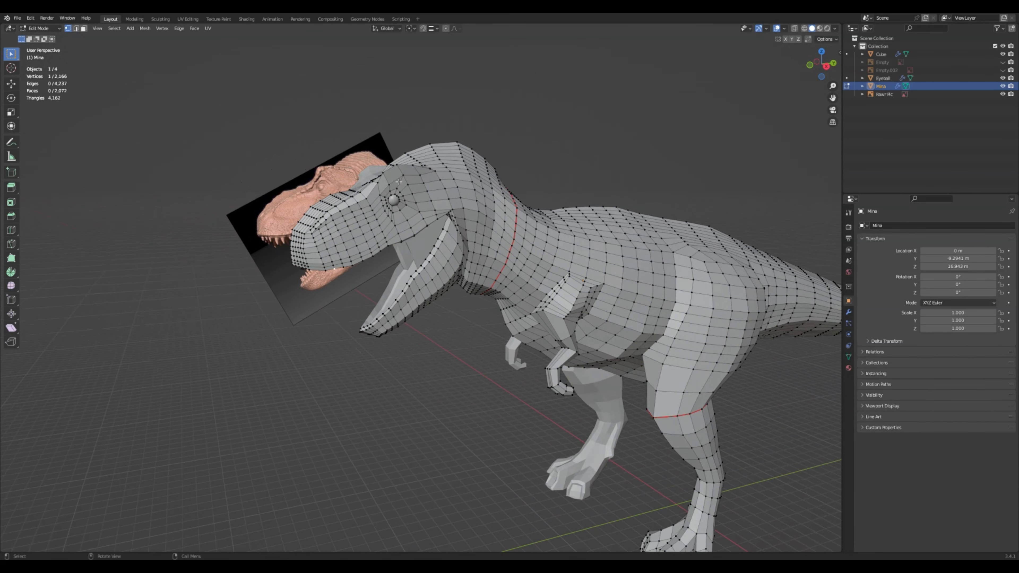
pyautogui.hotkey('ctrl', 'r')
pyautogui.scroll(1, 404, 188)
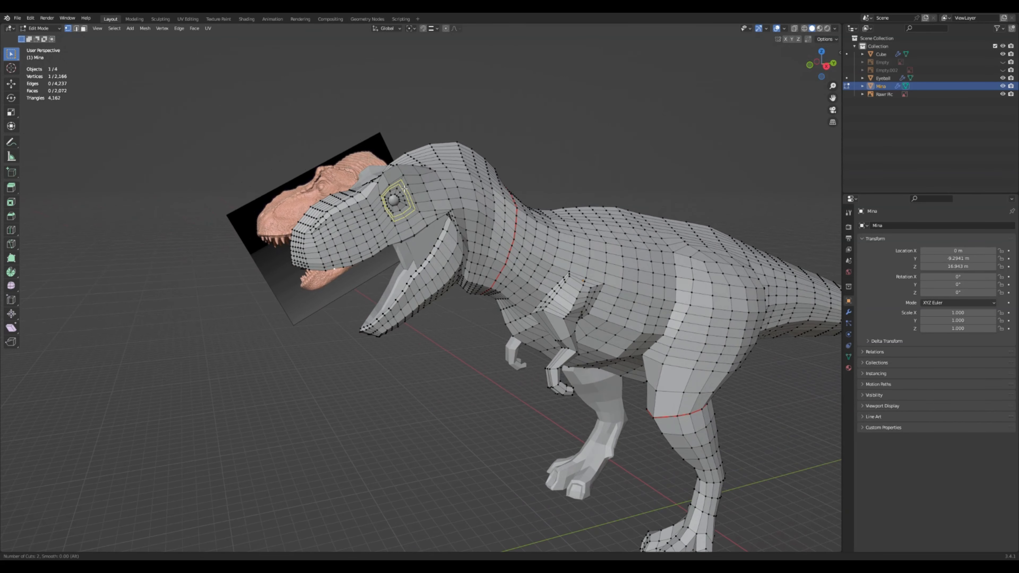
pyautogui.scroll(1, 404, 188)
pyautogui.click(404, 188)
pyautogui.click(404, 190)
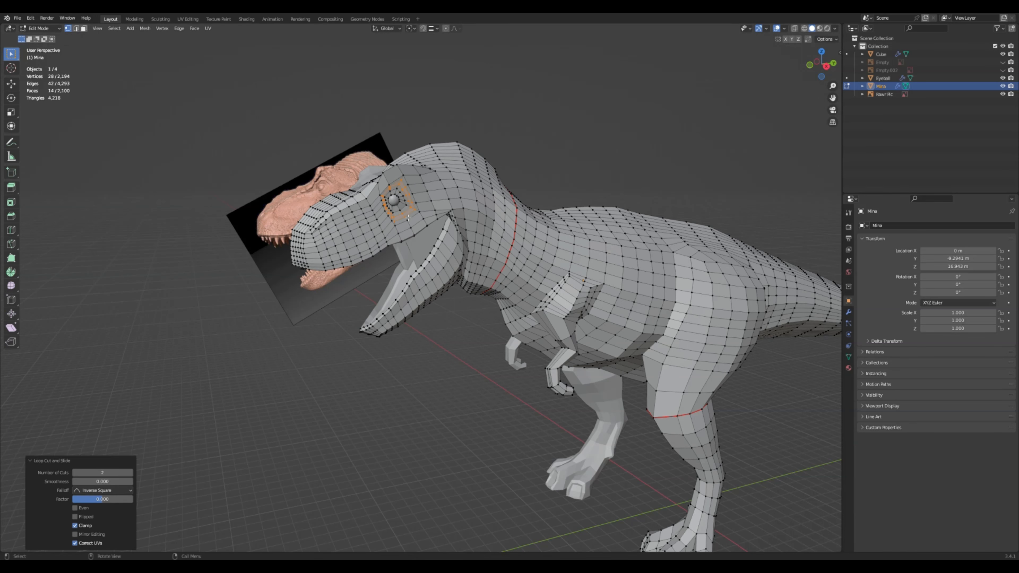
pyautogui.click(408, 216)
# Add two-cut loop cuts on the head, one running down just behind the eye and one lengthwise along the brow ridge and snout
pyautogui.hotkey('ctrl', 'r')
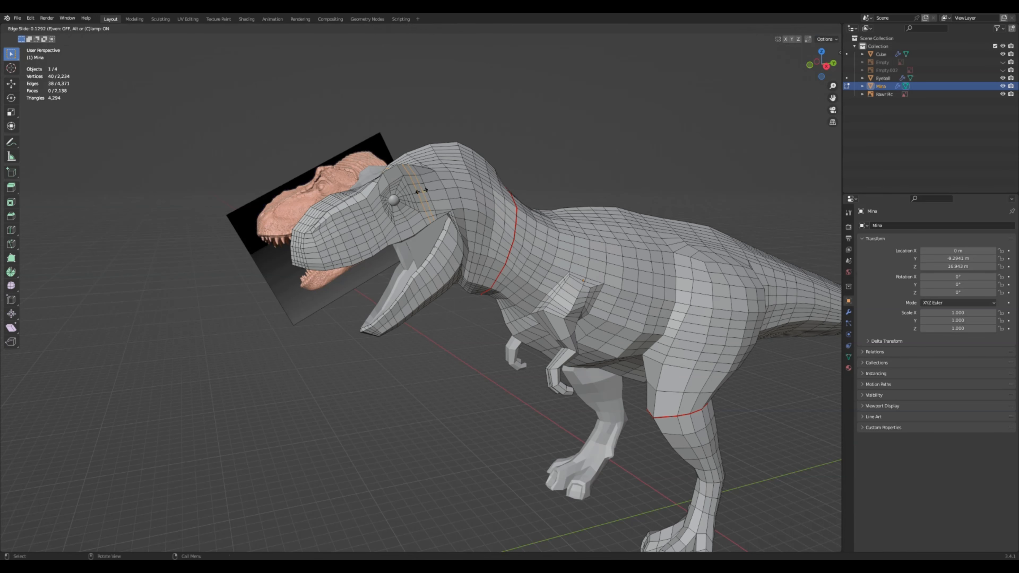
pyautogui.click(424, 195)
pyautogui.click(424, 196)
pyautogui.hotkey('ctrl', 'r')
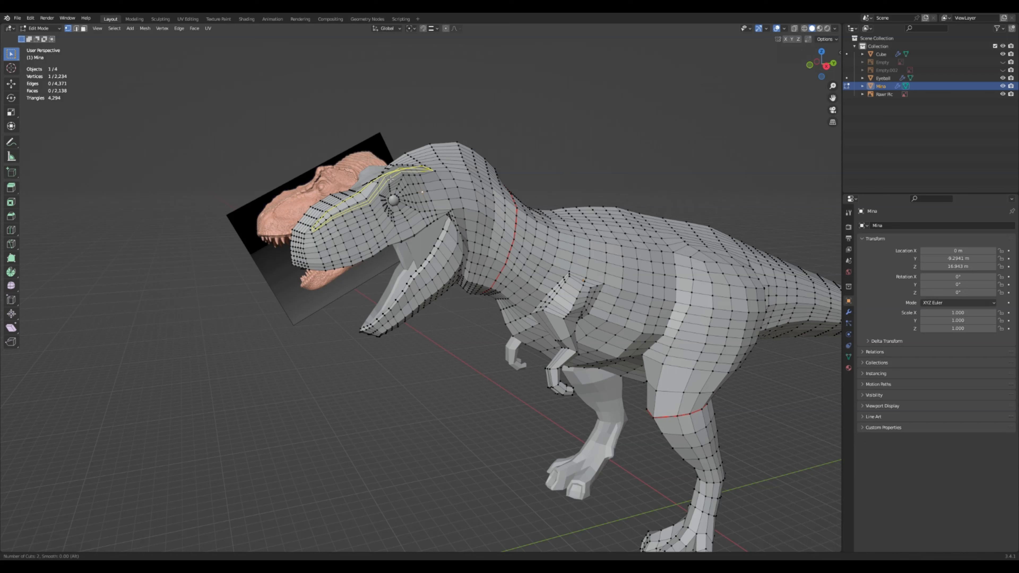
pyautogui.click(390, 178)
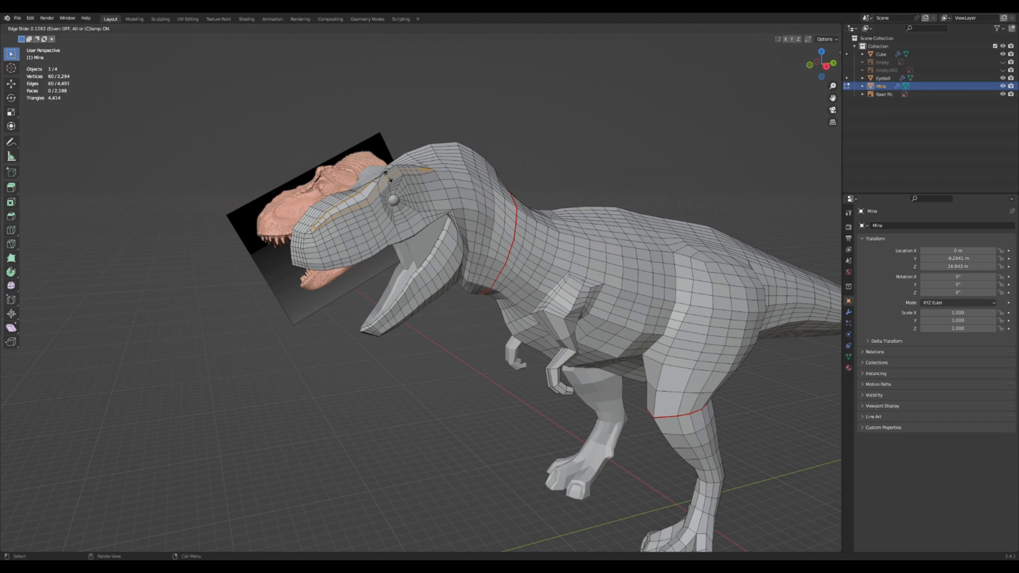
pyautogui.click(399, 190)
# Add a two-cut loop cut down the cheek, between the eye and the neck above the jaw hinge
pyautogui.hotkey('ctrl', 'r')
pyautogui.click(441, 197)
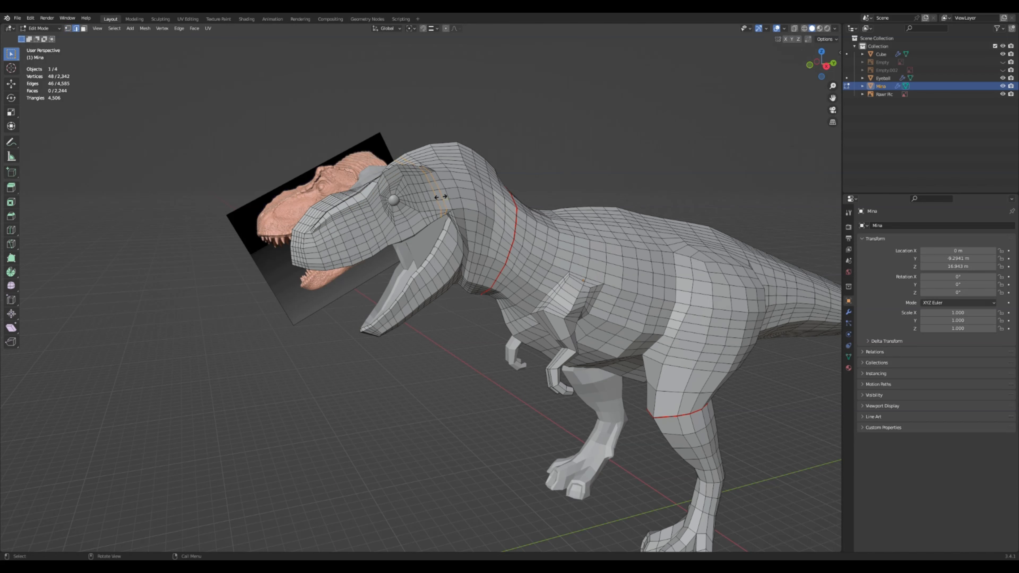
pyautogui.click(442, 197)
pyautogui.click(445, 201)
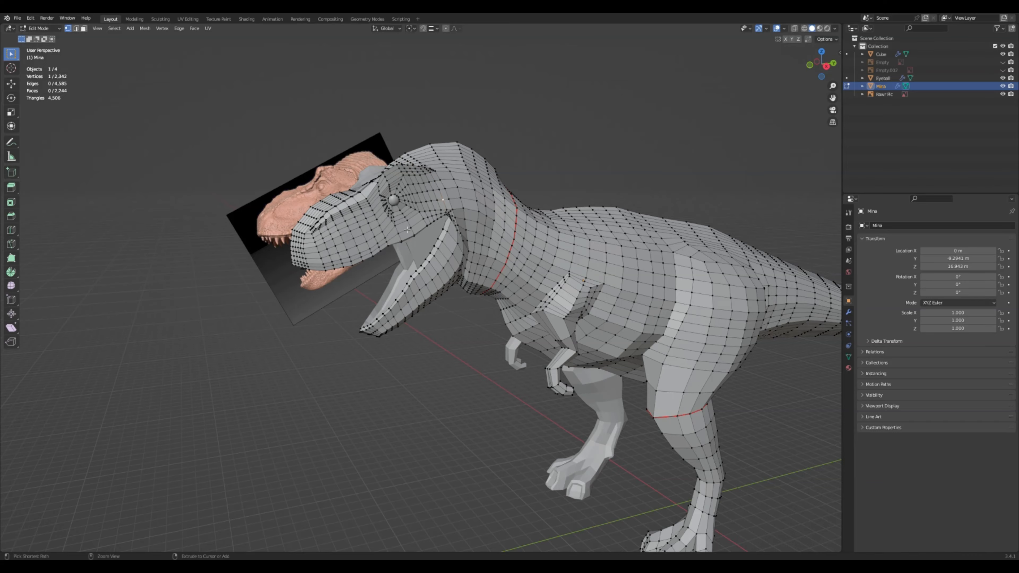
# Add a single loop cut lengthwise along the top of the head and a two-cut loop cut running along the brow
pyautogui.moveTo(413, 227); pyautogui.dragTo(537, 289, button='middle')
pyautogui.hotkey('ctrl', 'r')
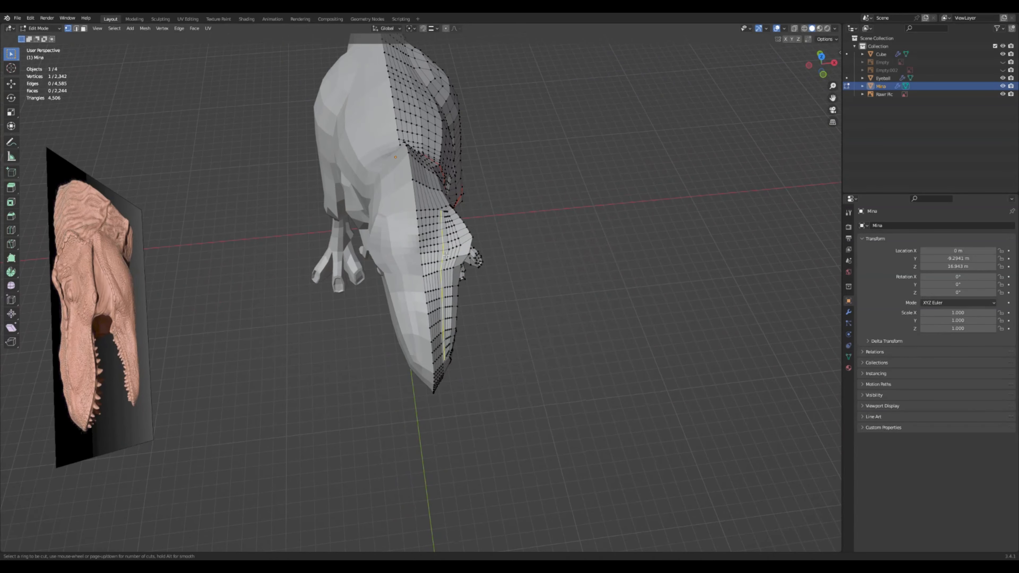
pyautogui.click(446, 255)
pyautogui.click(486, 303)
pyautogui.hotkey('ctrl', 'r')
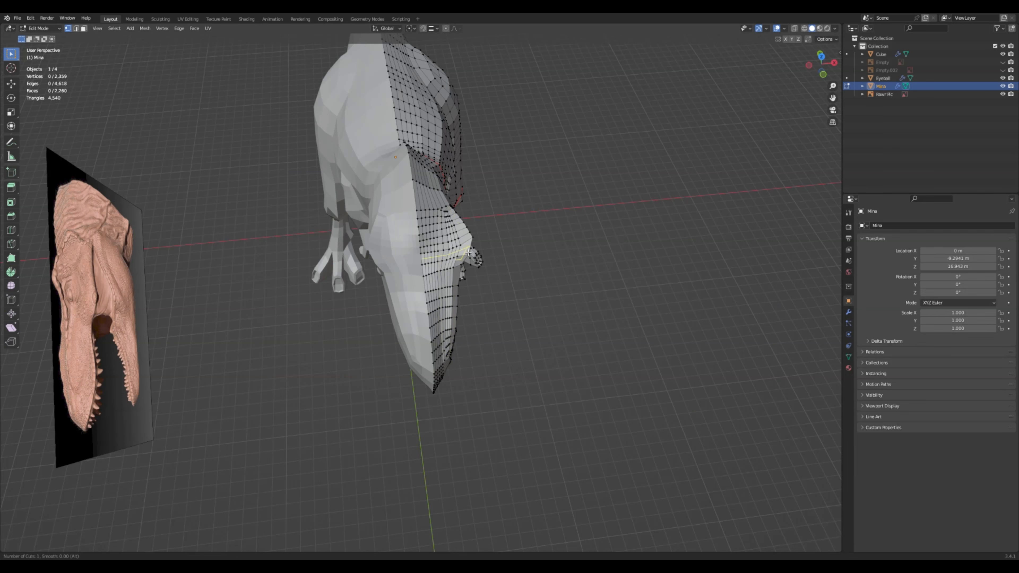
pyautogui.scroll(-1, 469, 256)
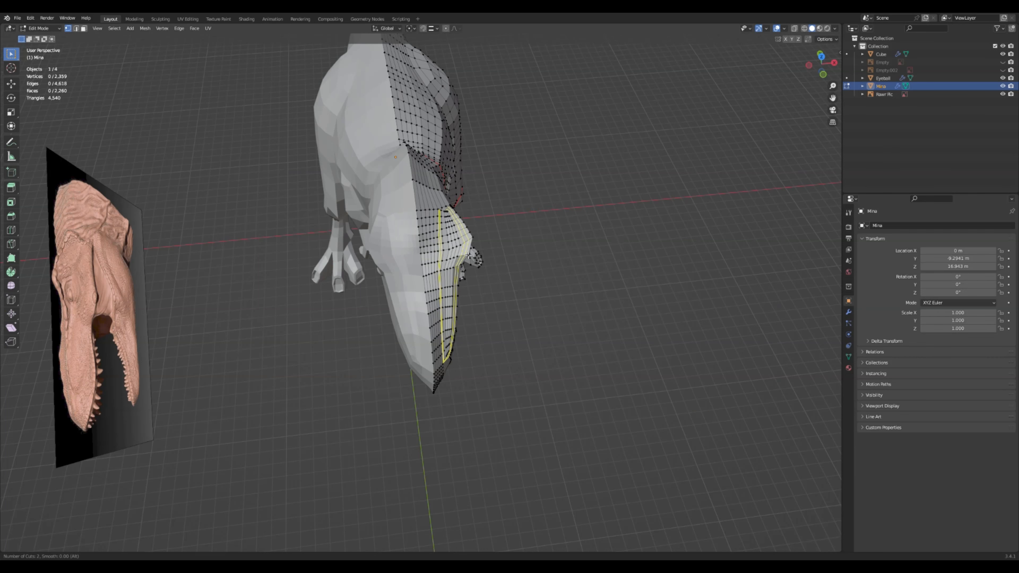
pyautogui.click(469, 256)
pyautogui.click(521, 309)
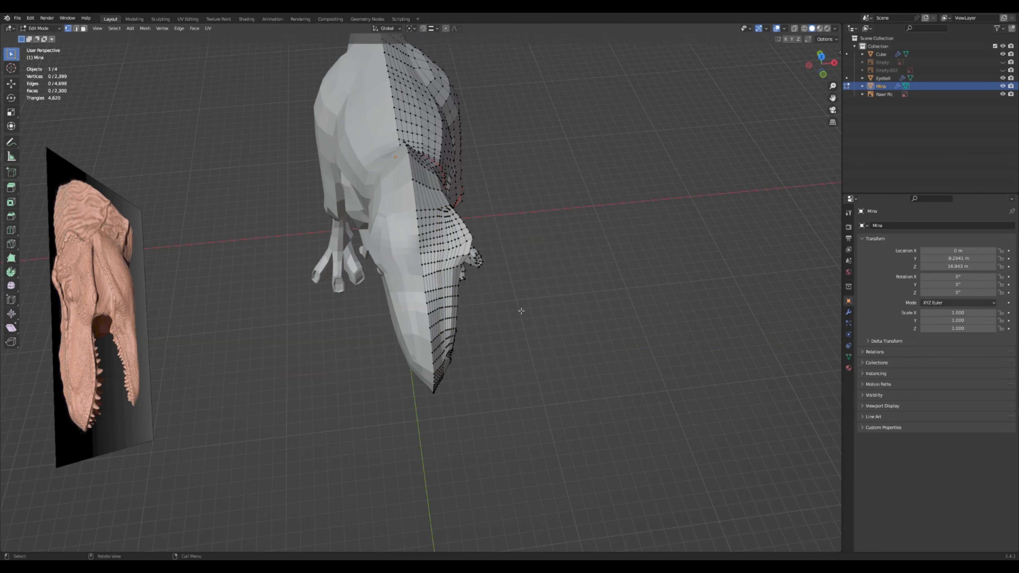
# Add a two-cut loop cut around the front of the snout, just behind its tip
pyautogui.moveTo(521, 309); pyautogui.dragTo(364, 216, button='middle')
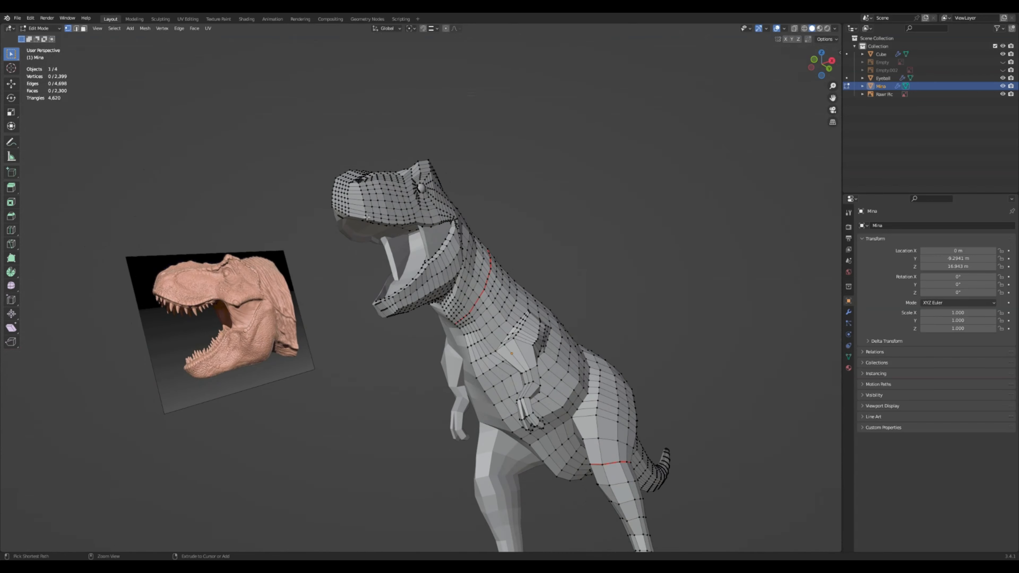
pyautogui.hotkey('ctrl', 'r')
pyautogui.click(363, 217)
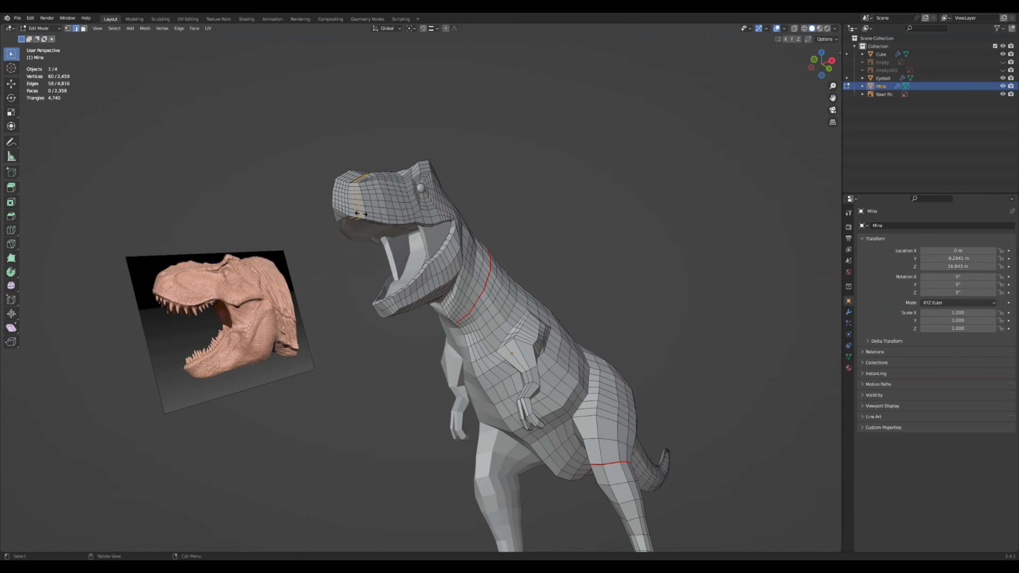
pyautogui.click(364, 216)
# Add two single loop cuts around the neck, between the jaw hinge and the neck seam
pyautogui.moveTo(364, 217); pyautogui.dragTo(307, 323, button='middle')
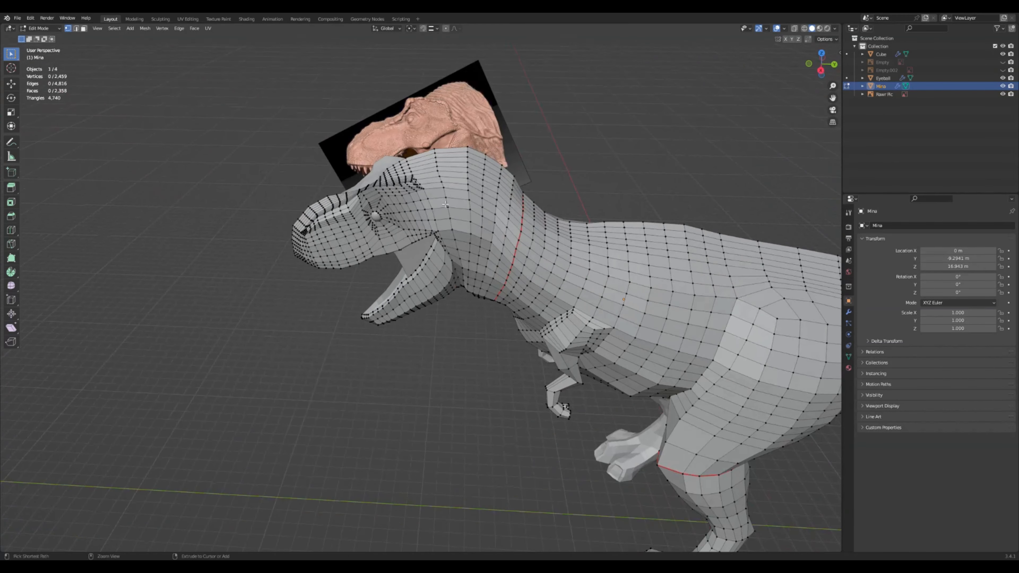
pyautogui.hotkey('ctrl', 'r')
pyautogui.click(447, 237)
pyautogui.click(448, 237)
pyautogui.click(455, 241)
pyautogui.hotkey('ctrl', 'r')
pyautogui.click(475, 240)
pyautogui.click(475, 241)
pyautogui.click(474, 311)
# Add two single centred loop cuts along the mouth edge, following the upper lip, jaw hinge and lower jaw
pyautogui.moveTo(465, 358); pyautogui.dragTo(559, 327, button='middle')
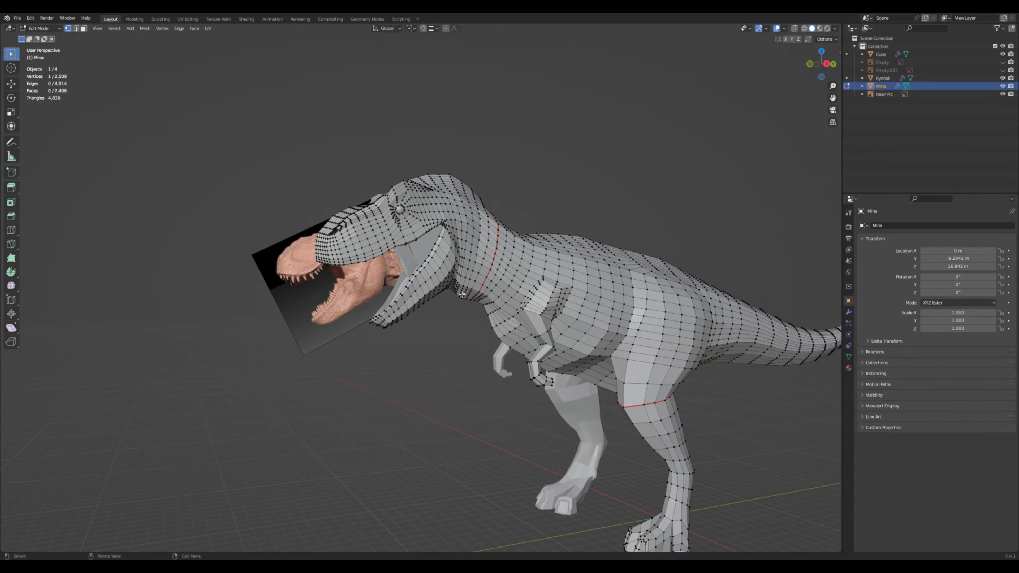
pyautogui.hotkey('ctrl', 'r')
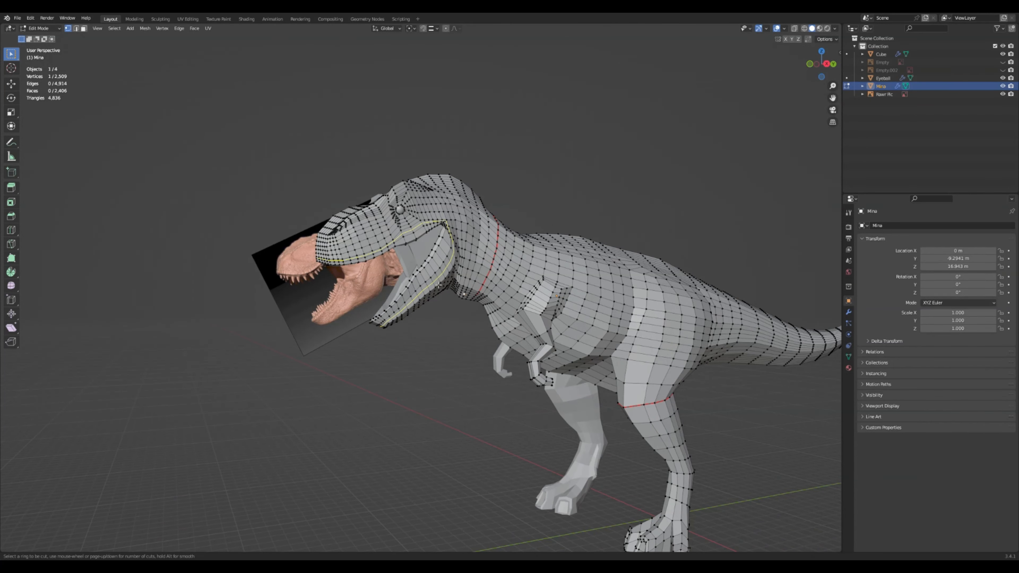
pyautogui.click(438, 285)
pyautogui.rightClick(442, 364)
pyautogui.click(445, 366)
pyautogui.hotkey('ctrl', 'r')
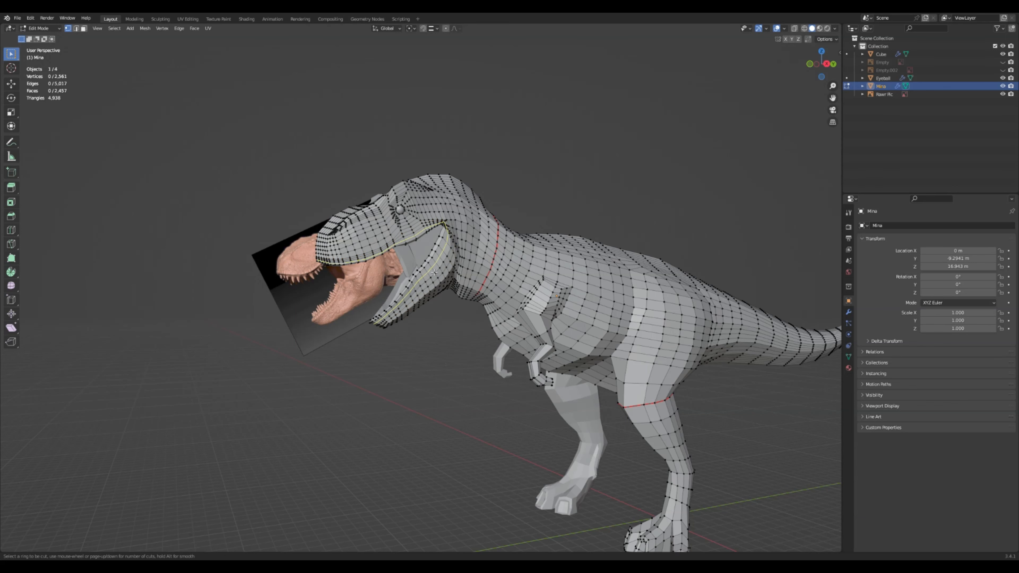
pyautogui.click(434, 272)
pyautogui.rightClick(457, 401)
pyautogui.click(462, 405)
# Add a centred loop cut around the upper arm, just above the elbow
pyautogui.moveTo(461, 405)
pyautogui.mouseDown(button='middle')
pyautogui.moveTo(456, 417)
pyautogui.moveTo(440, 339)
pyautogui.moveTo(453, 426)
pyautogui.moveTo(463, 424)
pyautogui.mouseUp(button='middle')
pyautogui.scroll(6, 480, 345)
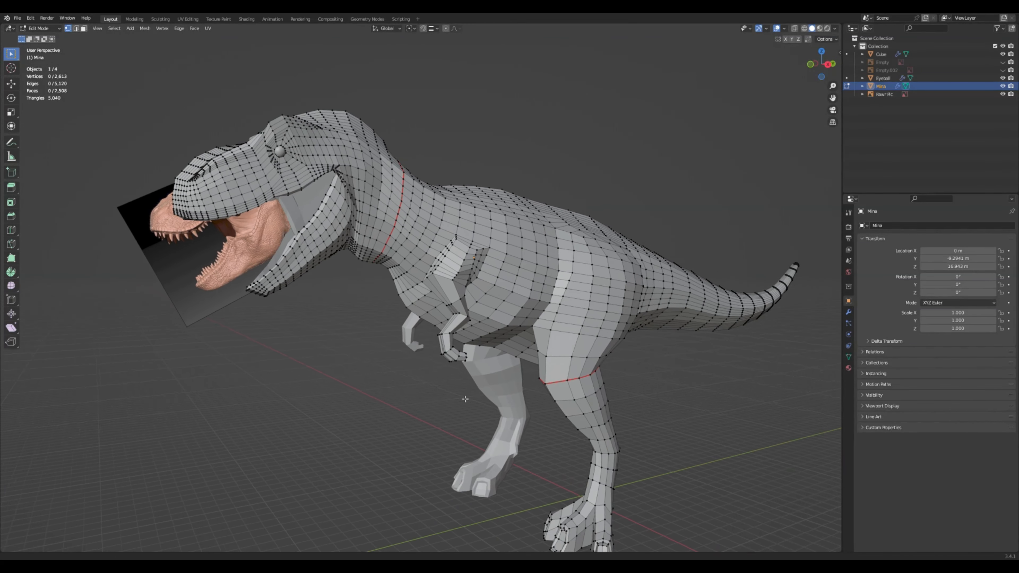
pyautogui.hotkey('ctrl', 'r')
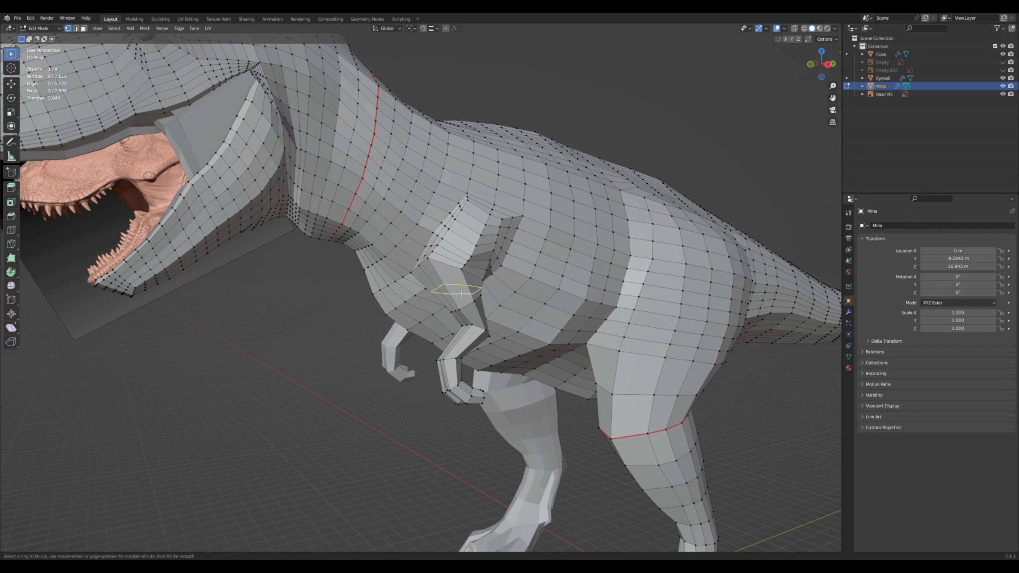
pyautogui.scroll(3, 457, 326)
pyautogui.click(452, 325)
pyautogui.rightClick(451, 325)
# Add loop cuts around the arm at the elbow, the forearm and the wrist
pyautogui.hotkey('ctrl', 'r')
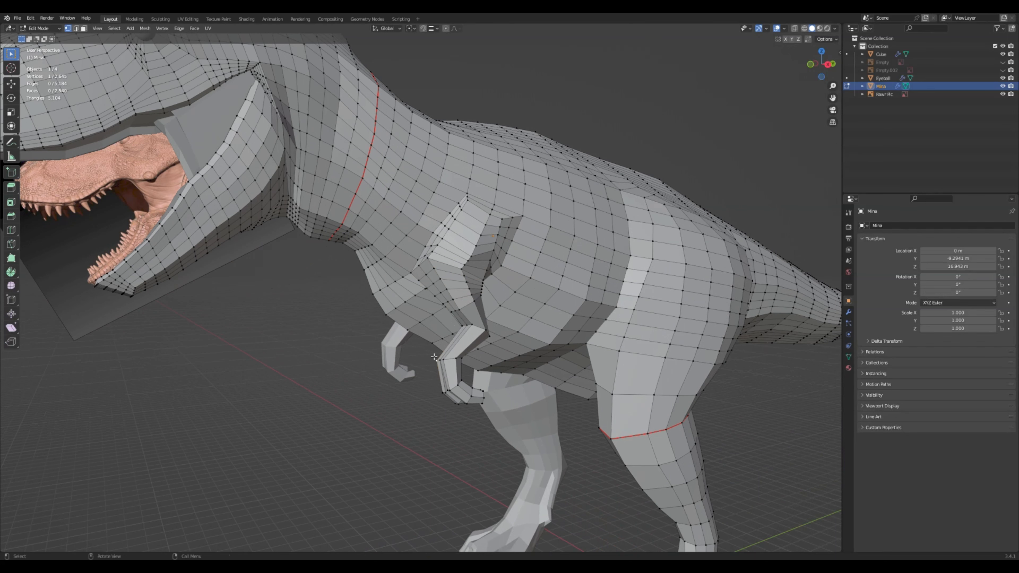
pyautogui.click(477, 323)
pyautogui.click(478, 324)
pyautogui.hotkey('ctrl', 'r')
pyautogui.click(466, 346)
pyautogui.click(467, 346)
pyautogui.hotkey('ctrl', 'r')
pyautogui.click(453, 379)
pyautogui.click(453, 379)
# Add two-cut loop cuts to the hand's finger segments, sliding the last one to a factor of about 0.95
pyautogui.moveTo(453, 379); pyautogui.dragTo(456, 393, button='middle')
pyautogui.hotkey('ctrl', 'r')
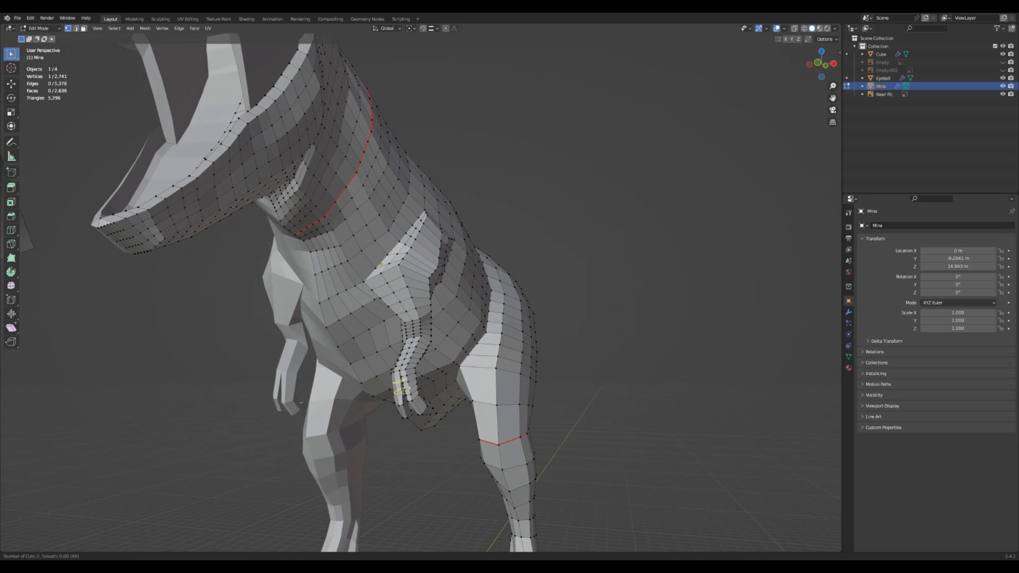
pyautogui.click(403, 388)
pyautogui.click(403, 388)
pyautogui.moveTo(403, 388); pyautogui.dragTo(409, 418, button='middle')
pyautogui.hotkey('ctrl', 'r')
pyautogui.scroll(1, 463, 418)
pyautogui.click(466, 420)
pyautogui.click(472, 427)
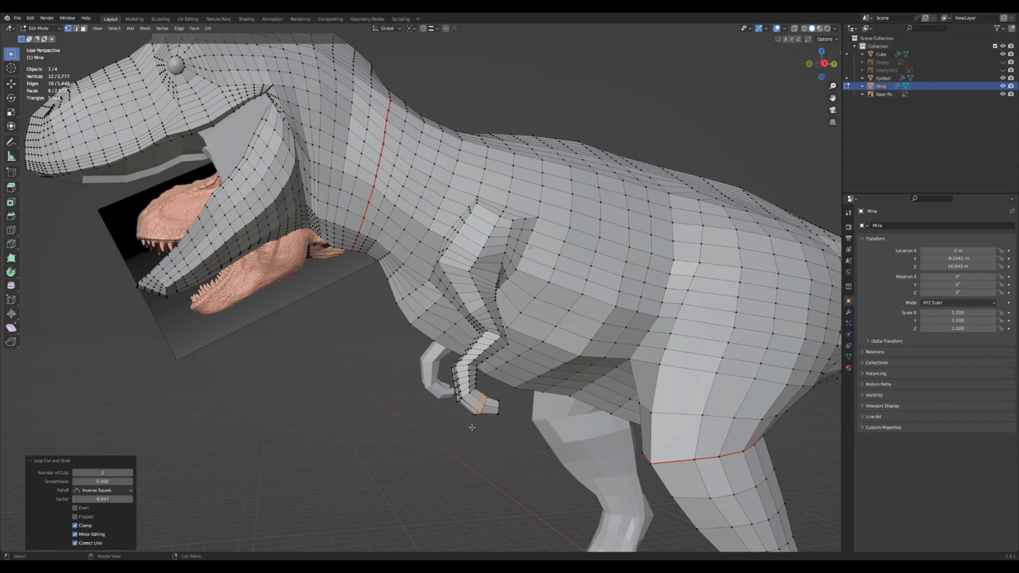
# Undo the last two-cut loop cut on the hand's finger segment
pyautogui.hotkey('ctrl', 'z')
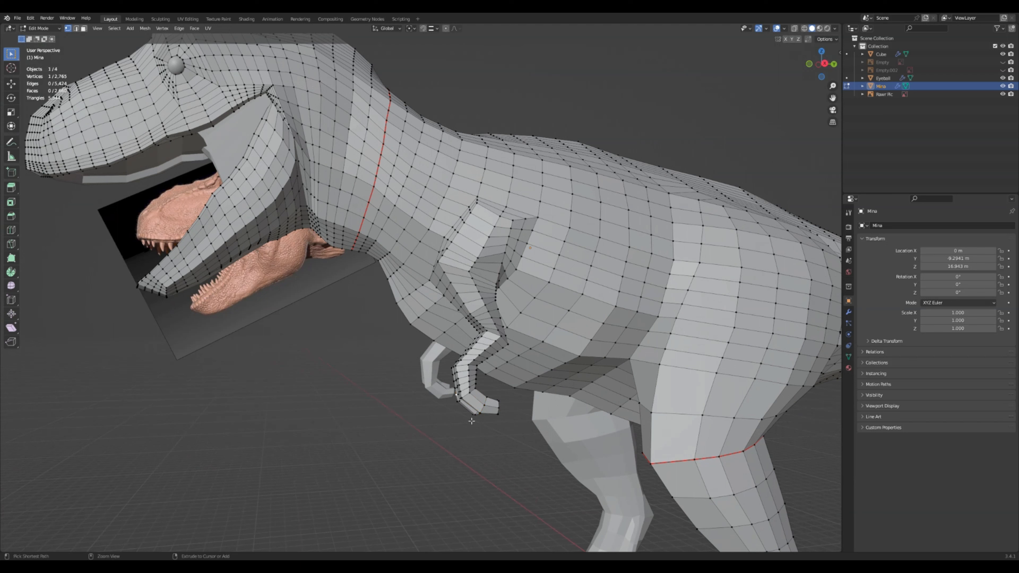
pyautogui.hotkey('ctrl', 'r')
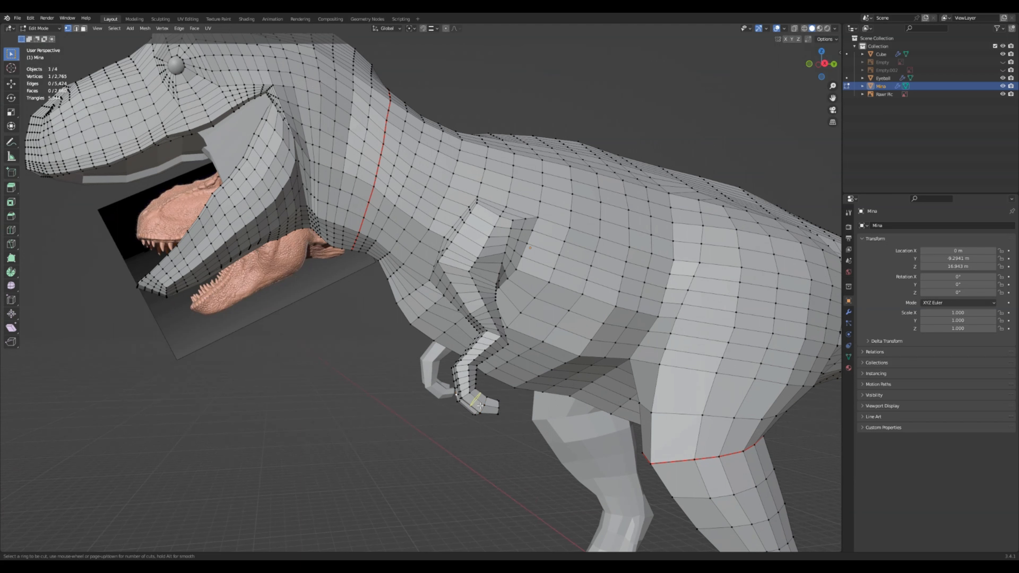
pyautogui.scroll(1, 479, 406)
pyautogui.click(479, 406)
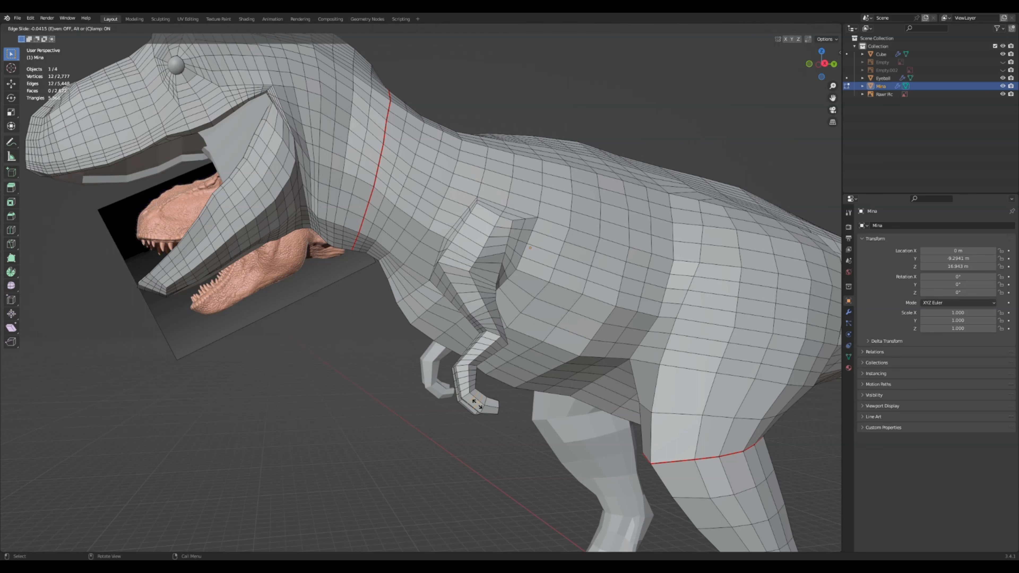
pyautogui.click(470, 455)
pyautogui.click(468, 453)
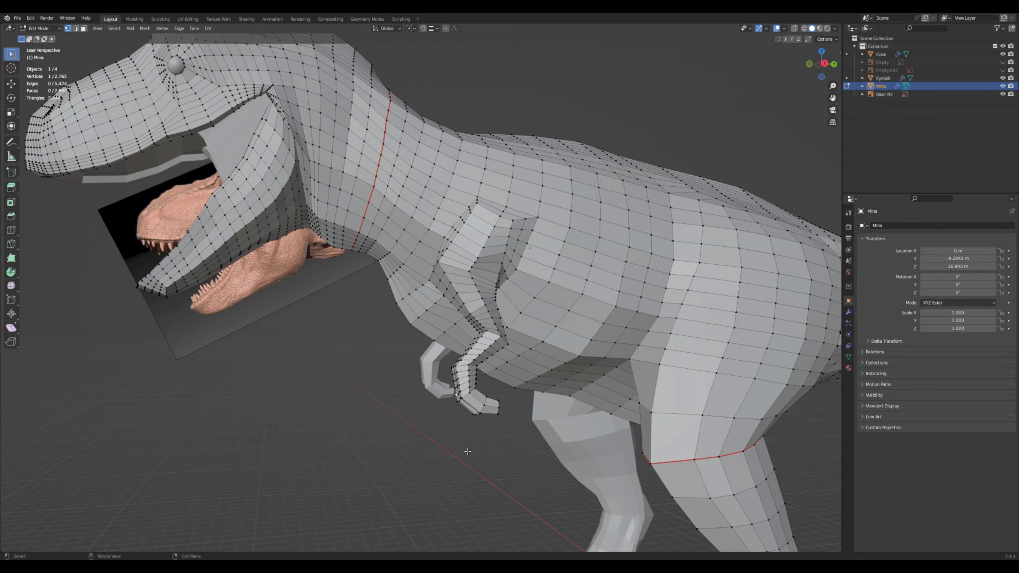
# Add a two-cut loop cut to the finger's middle segment and a single loop cut to its tip segment
pyautogui.hotkey('ctrl', 'r')
pyautogui.scroll(1, 473, 405)
pyautogui.click(473, 404)
pyautogui.click(433, 489)
pyautogui.click(432, 495)
pyautogui.moveTo(471, 440); pyautogui.dragTo(469, 425, button='middle')
pyautogui.hotkey('ctrl', 'r')
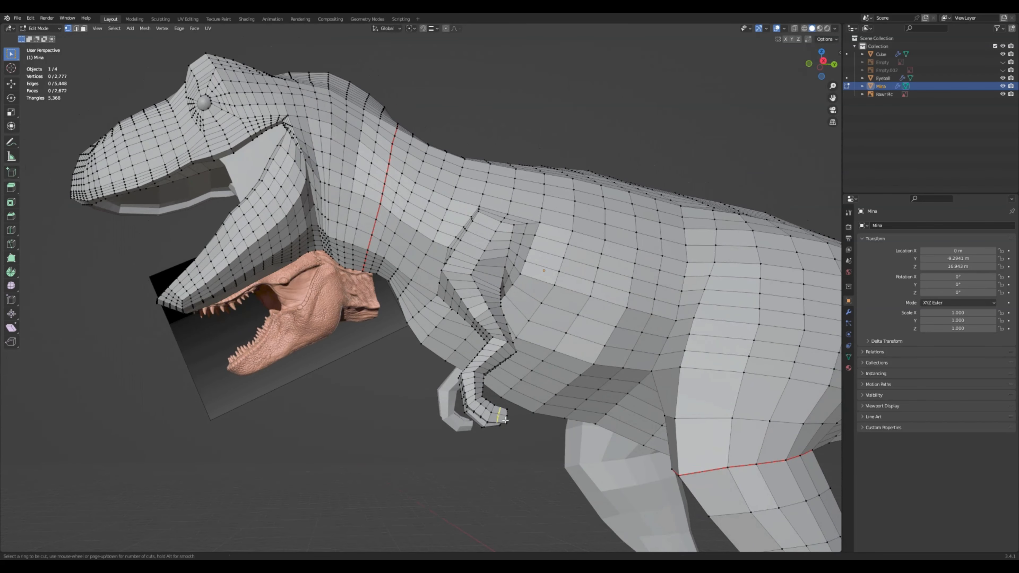
pyautogui.click(502, 416)
pyautogui.click(510, 481)
pyautogui.click(510, 483)
# Add a two-cut loop cut to the other finger's middle segment and a single centred loop cut near its tip
pyautogui.moveTo(510, 483); pyautogui.dragTo(595, 457, button='middle')
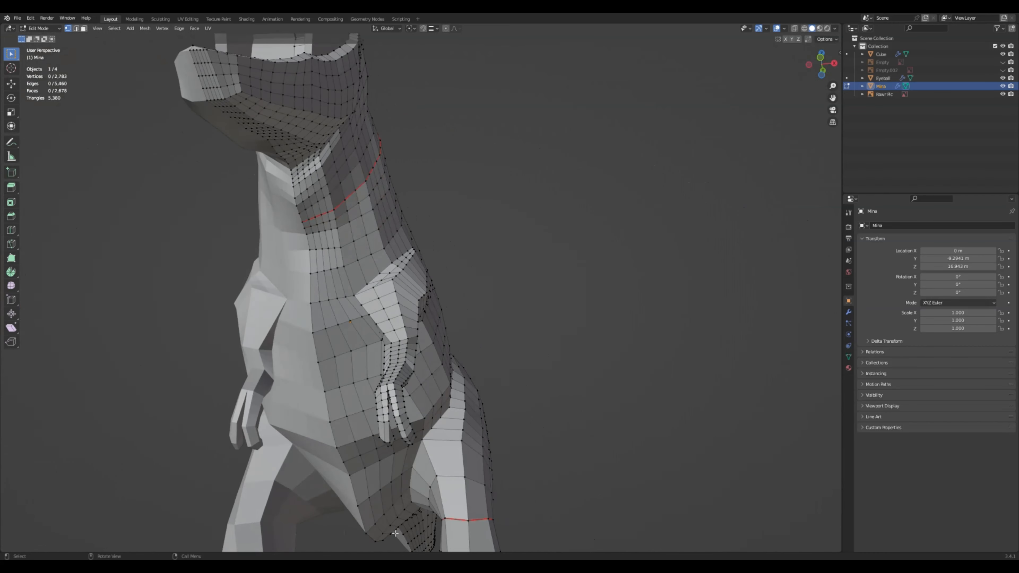
pyautogui.moveTo(373, 517); pyautogui.dragTo(437, 511, button='middle')
pyautogui.hotkey('ctrl', 'r')
pyautogui.scroll(1, 330, 399)
pyautogui.click(330, 399)
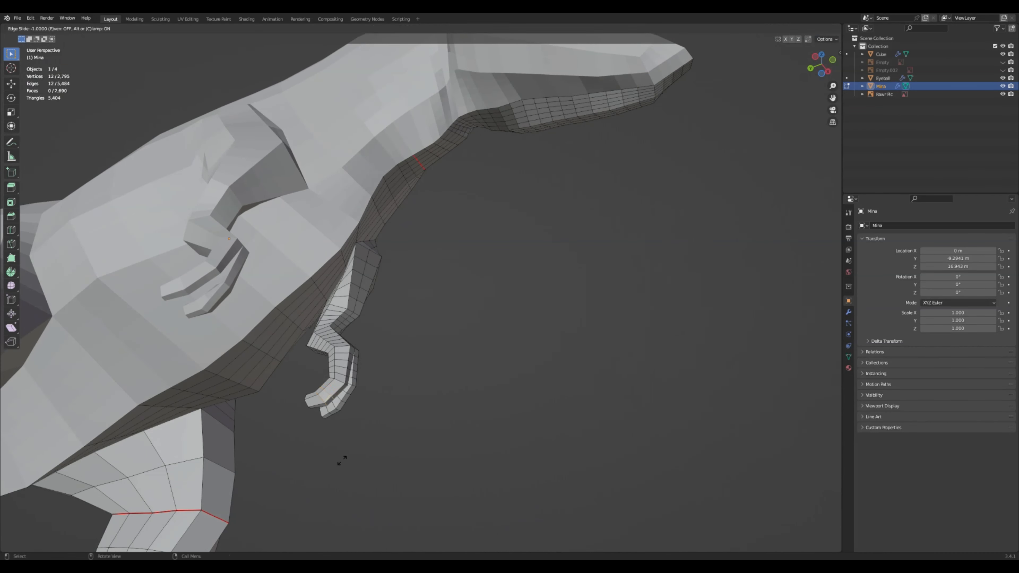
pyautogui.click(341, 466)
pyautogui.click(356, 472)
pyautogui.hotkey('ctrl', 'r')
pyautogui.click(309, 405)
pyautogui.click(316, 457)
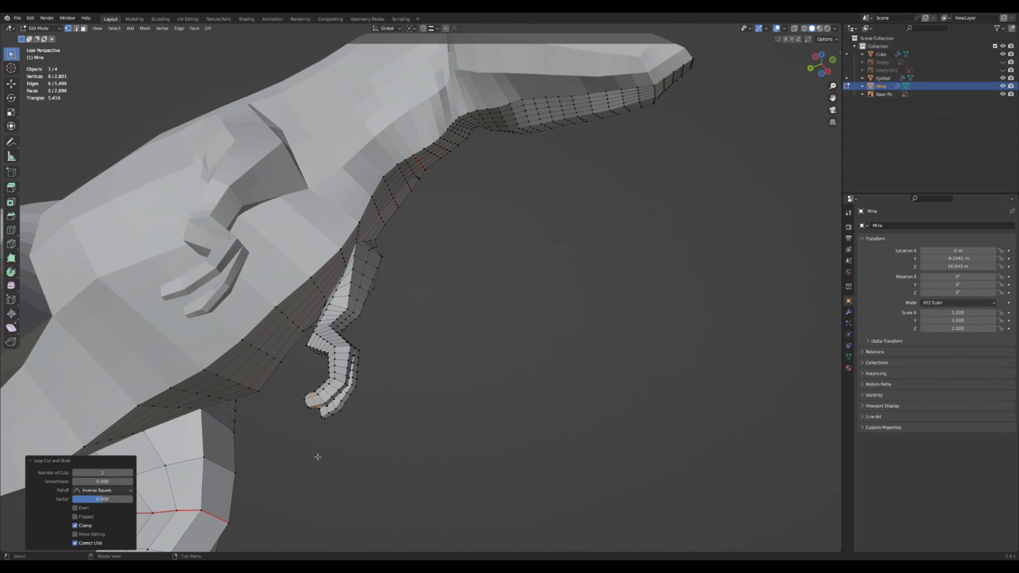
pyautogui.click(320, 458)
# Add a centred two-cut loop cut running lengthwise down the front of the thigh, lower leg and foot
pyautogui.moveTo(403, 453); pyautogui.dragTo(296, 471, button='middle')
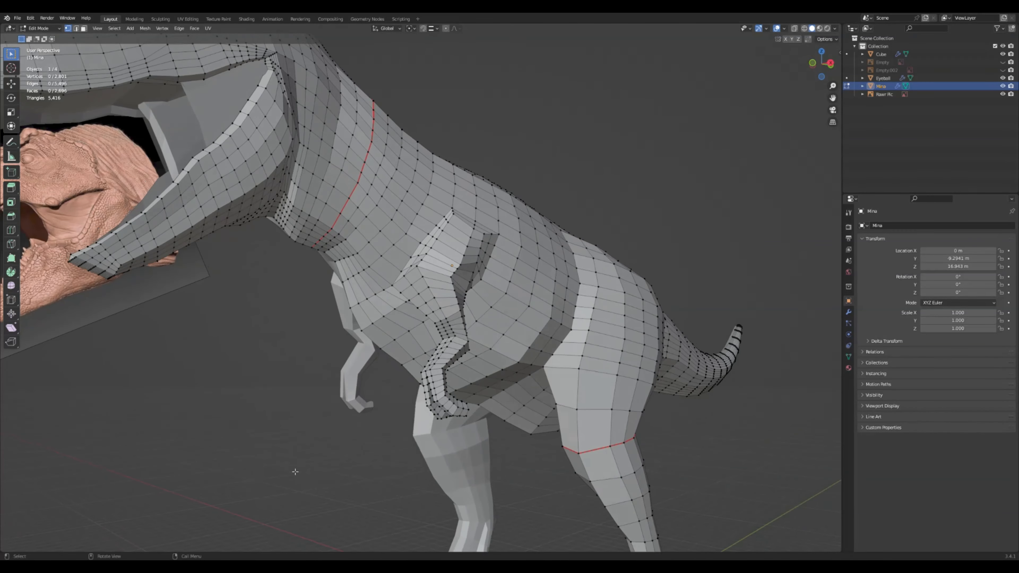
pyautogui.scroll(-4, 620, 488)
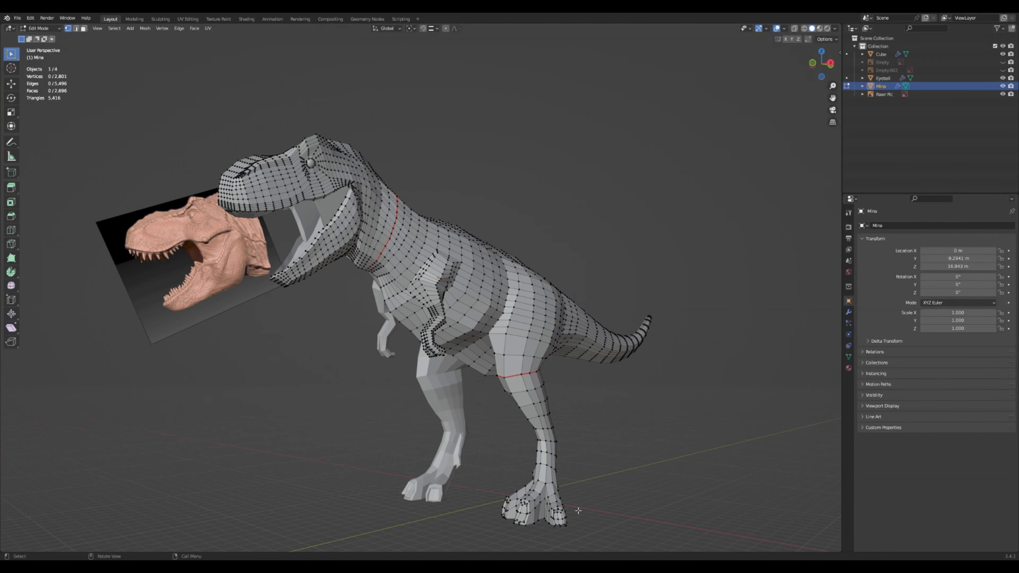
pyautogui.moveTo(584, 509); pyautogui.dragTo(541, 503, button='middle')
pyautogui.moveTo(523, 447); pyautogui.dragTo(503, 388, button='middle')
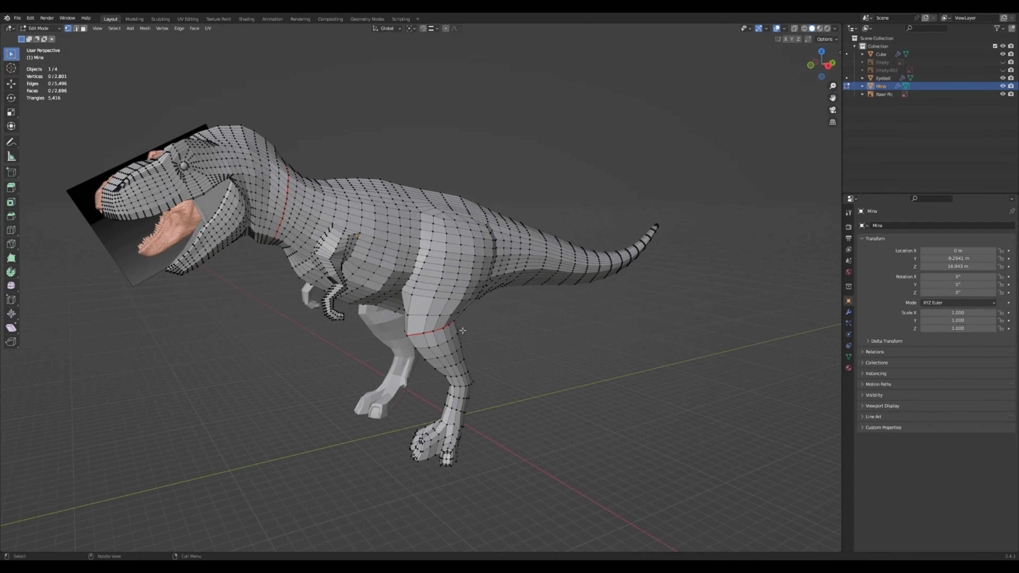
pyautogui.hotkey('ctrl', 'r')
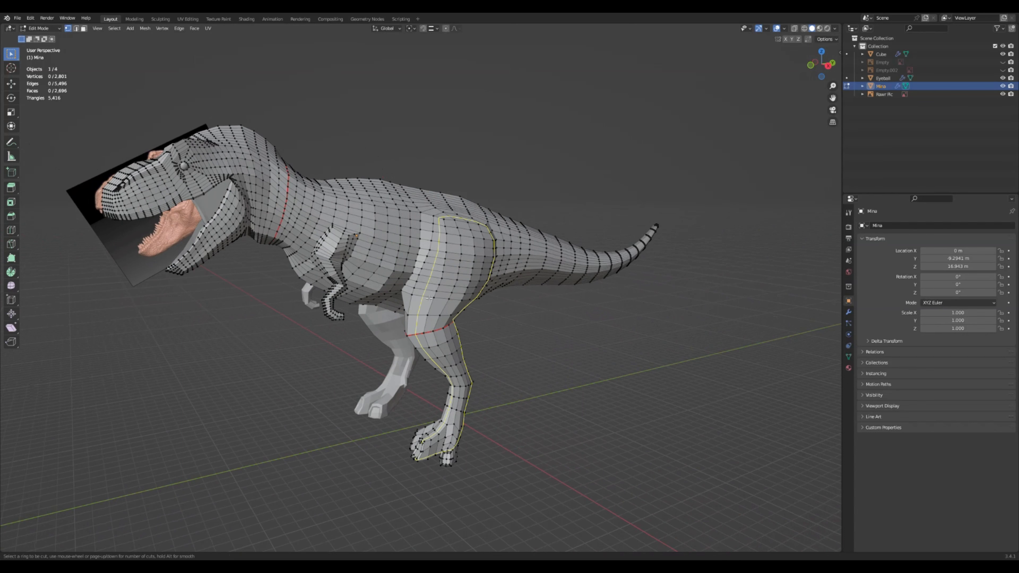
pyautogui.scroll(1, 429, 298)
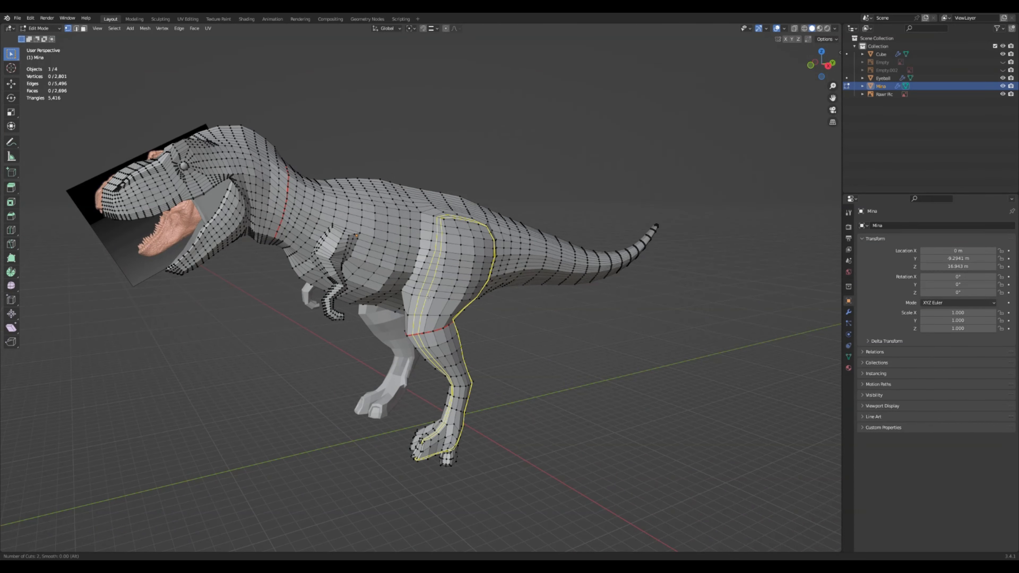
pyautogui.click(429, 298)
pyautogui.rightClick(428, 310)
pyautogui.click(531, 356)
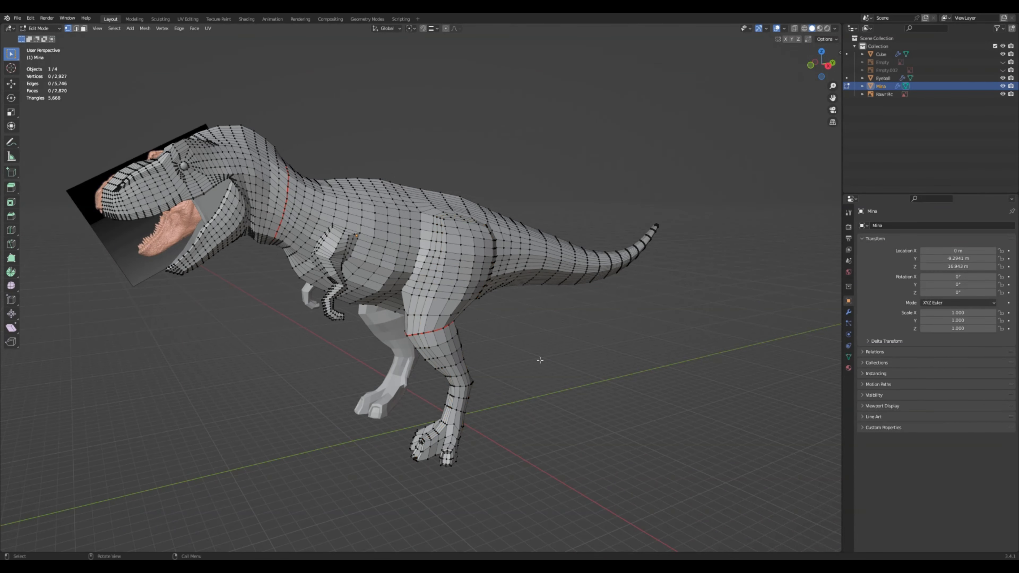
# Add two single centred lengthwise loop cuts running from the back over the middle of the thigh and down to the foot
pyautogui.moveTo(538, 359); pyautogui.dragTo(491, 358, button='middle')
pyautogui.hotkey('ctrl', 'r')
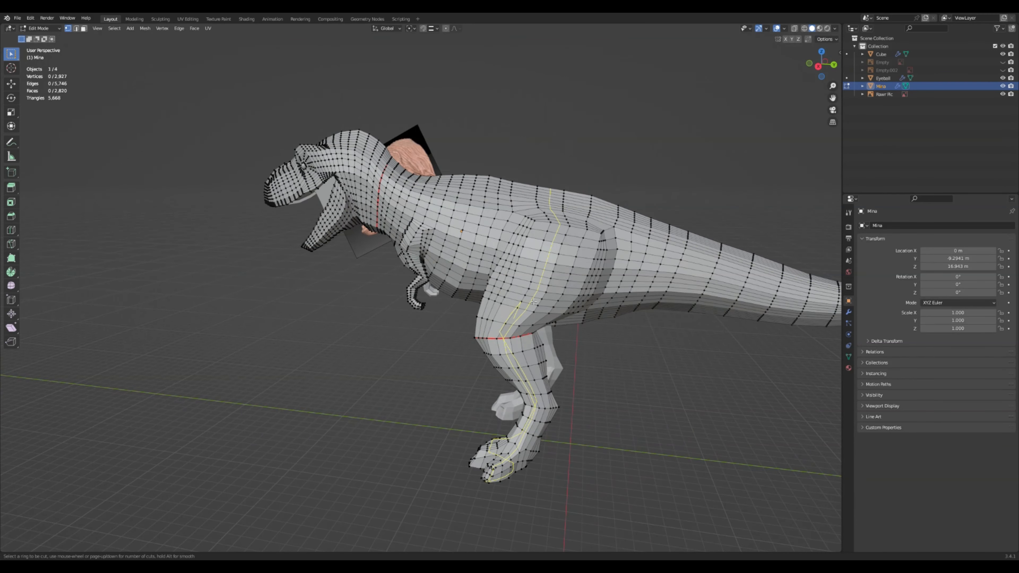
pyautogui.click(533, 301)
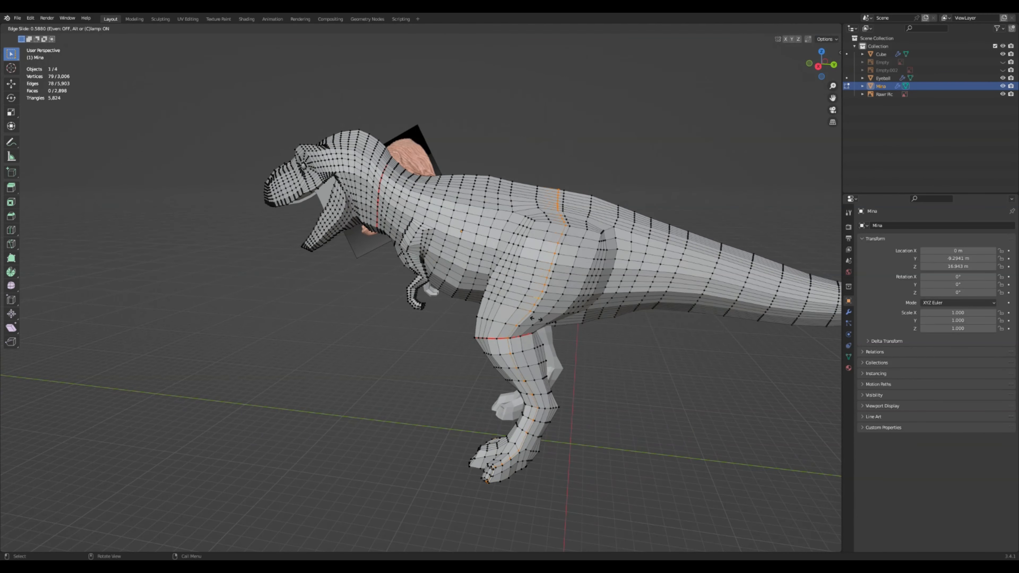
pyautogui.rightClick(601, 391)
pyautogui.click(603, 398)
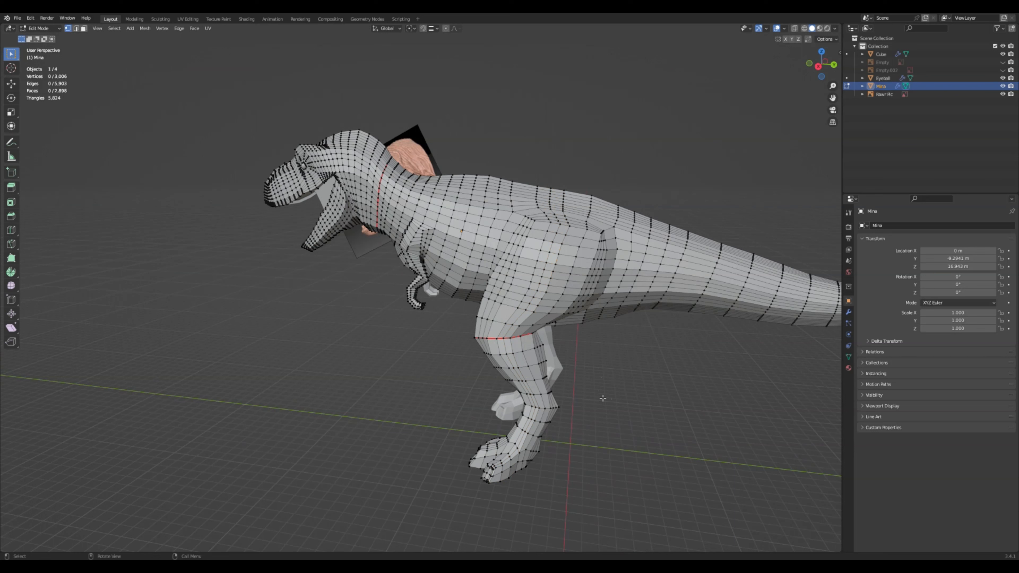
pyautogui.hotkey('ctrl', 'r')
pyautogui.click(523, 285)
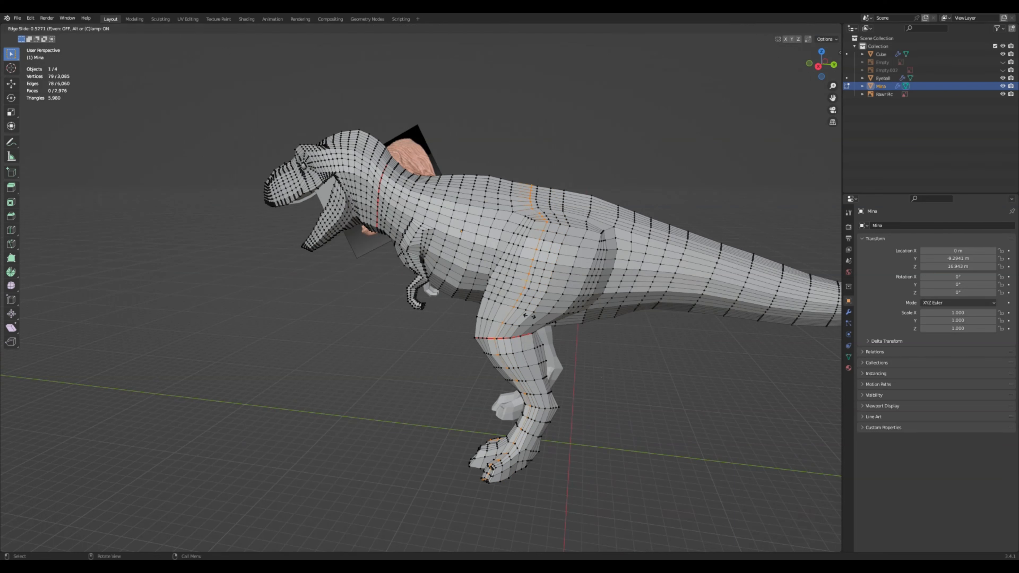
pyautogui.rightClick(613, 413)
pyautogui.click(616, 414)
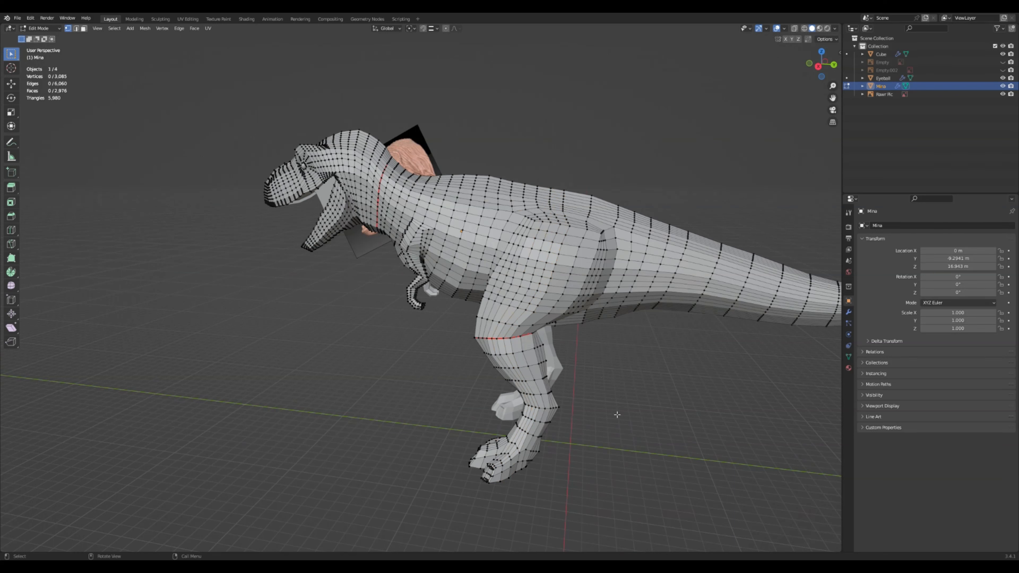
# Add two single centred lengthwise loop cuts along the rear of the thigh and down the back of the leg
pyautogui.hotkey('ctrl', 'r')
pyautogui.click(563, 280)
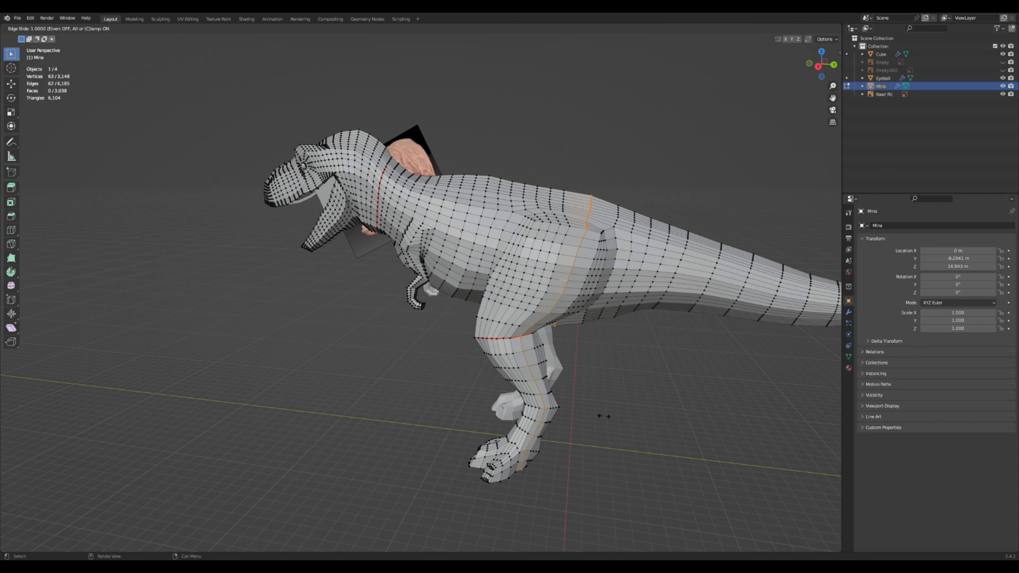
pyautogui.rightClick(606, 413)
pyautogui.click(612, 406)
pyautogui.hotkey('ctrl', 'r')
pyautogui.click(579, 270)
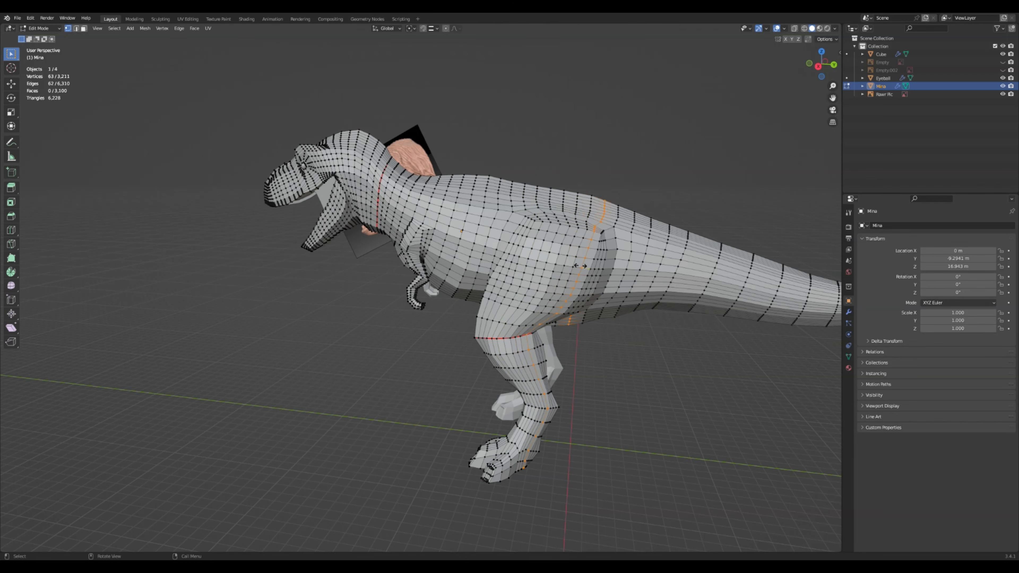
pyautogui.rightClick(623, 411)
pyautogui.click(628, 414)
# Add single centred loop cuts around the upper shin, between the red seam at the knee and mid-shin
pyautogui.moveTo(637, 420); pyautogui.dragTo(580, 397, button='middle')
pyautogui.hotkey('ctrl', 'r')
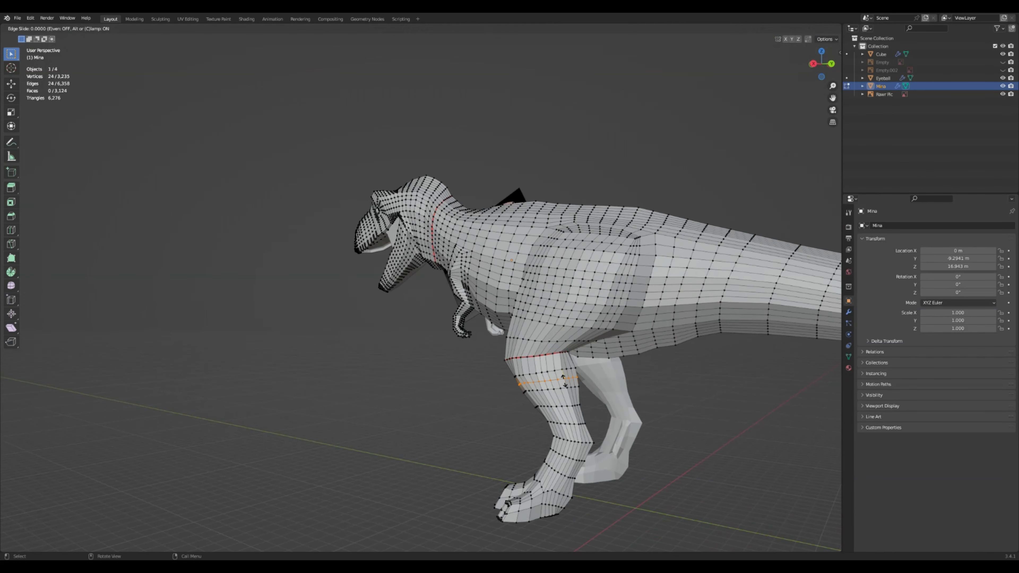
pyautogui.click(580, 396)
pyautogui.rightClick(582, 402)
pyautogui.click(584, 404)
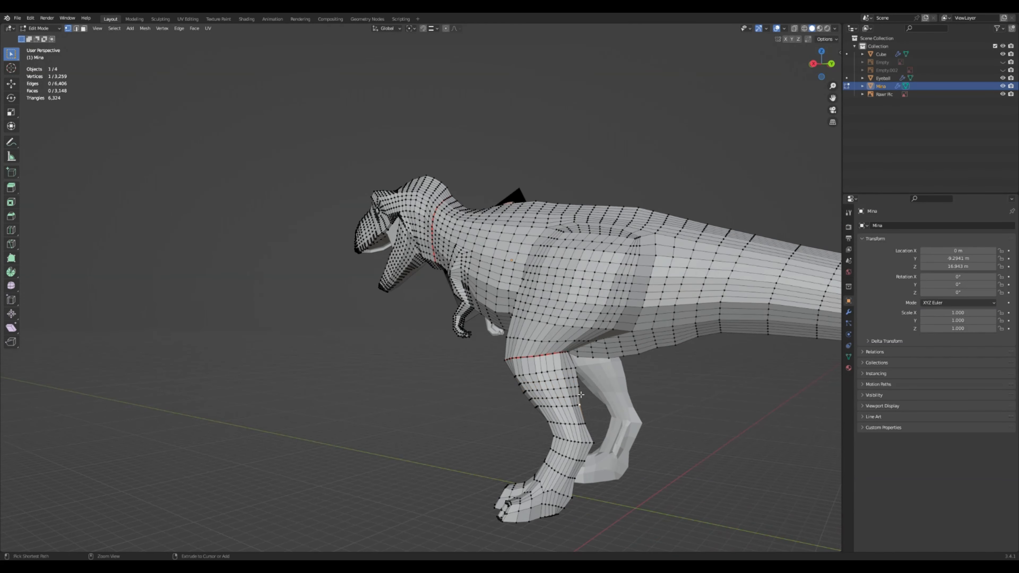
pyautogui.hotkey('ctrl', 'r')
pyautogui.click(573, 362)
pyautogui.rightClick(576, 369)
pyautogui.click(577, 376)
# Add two single centred loop cuts around the lower thigh, just above the red seam at the knee
pyautogui.hotkey('ctrl', 'r')
pyautogui.click(543, 349)
pyautogui.rightClick(561, 348)
pyautogui.rightClick(563, 349)
pyautogui.rightClick(683, 427)
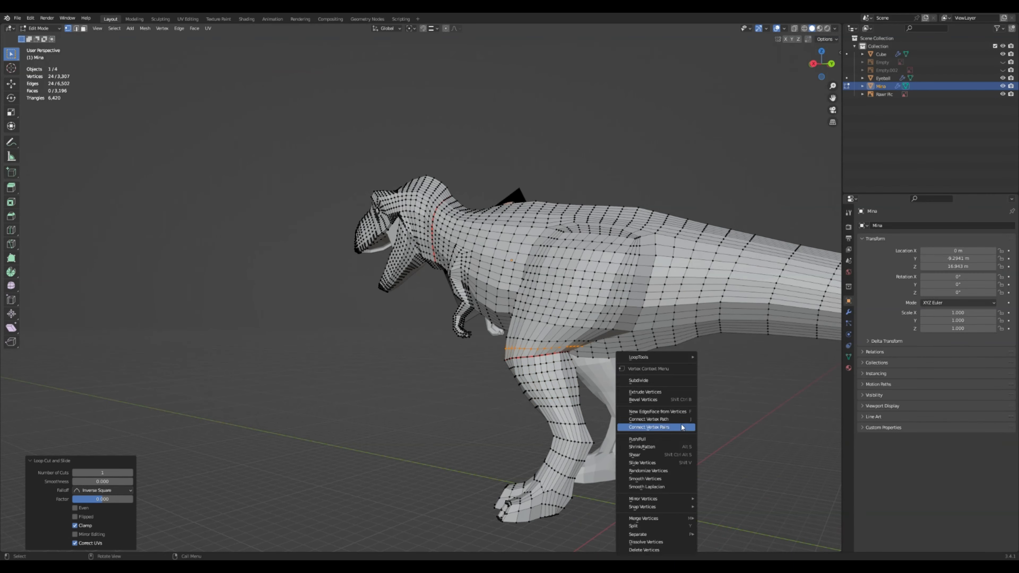
pyautogui.click(464, 397)
pyautogui.hotkey('ctrl', 'r')
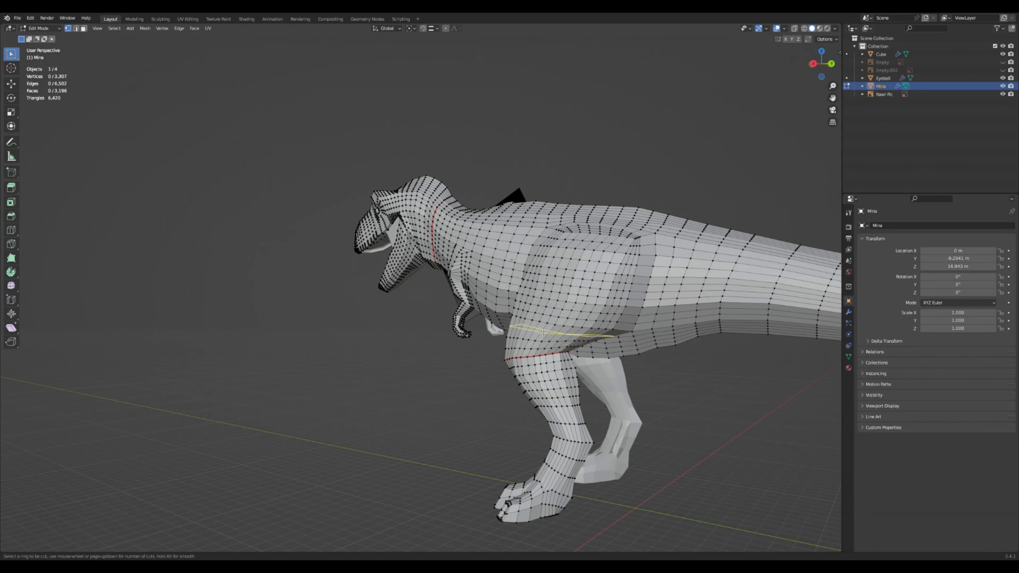
pyautogui.click(541, 333)
pyautogui.rightClick(547, 336)
pyautogui.click(606, 375)
# Add three single centred loop cuts around the lower shin and the ankle joint
pyautogui.moveTo(587, 496); pyautogui.dragTo(614, 482, button='middle')
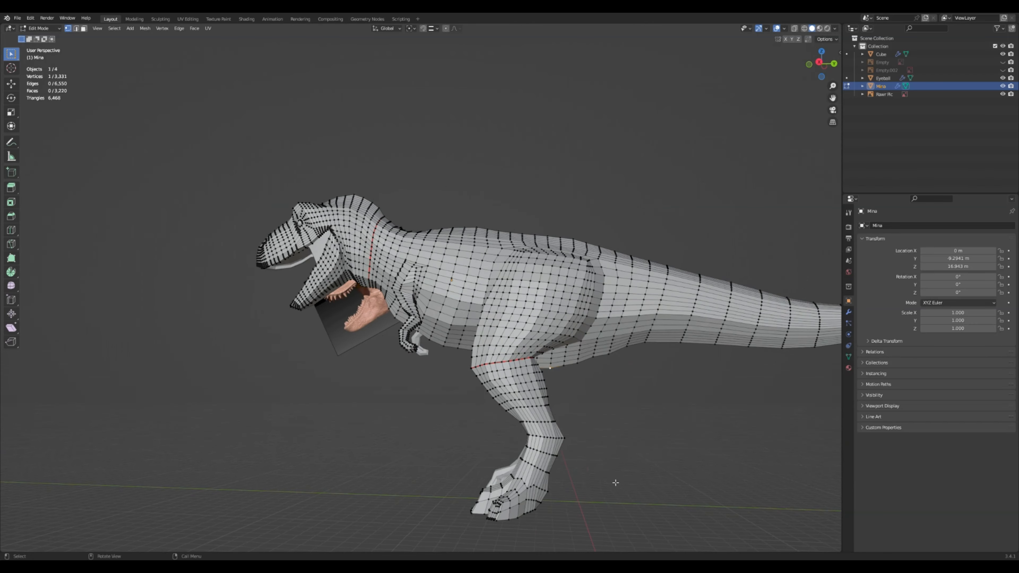
pyautogui.hotkey('ctrl', 'r')
pyautogui.click(522, 414)
pyautogui.rightClick(533, 416)
pyautogui.click(598, 438)
pyautogui.hotkey('ctrl', 'r')
pyautogui.click(560, 437)
pyautogui.rightClick(569, 443)
pyautogui.click(591, 458)
pyautogui.rightClick(557, 451)
pyautogui.click(589, 473)
# Add a single centred loop cut below the ankle joint and a centred two-cut loop cut just above the foot
pyautogui.hotkey('ctrl', 'r')
pyautogui.click(551, 462)
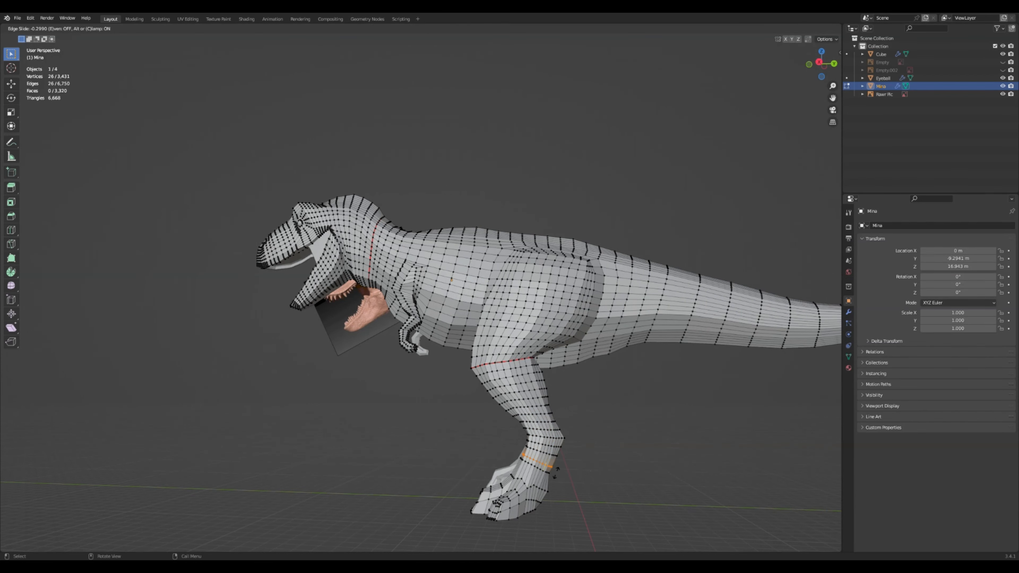
pyautogui.rightClick(553, 466)
pyautogui.click(577, 485)
pyautogui.hotkey('ctrl', 'r')
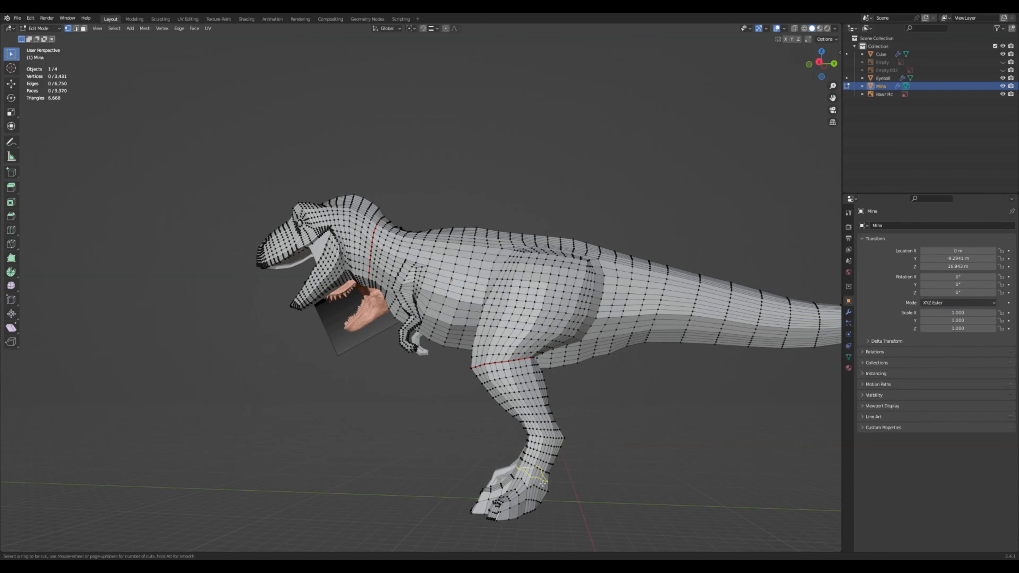
pyautogui.scroll(1, 542, 484)
pyautogui.click(542, 483)
pyautogui.rightClick(546, 486)
pyautogui.click(573, 500)
# Add a centred three-cut loop cut around the lower sides of the foot and its toes
pyautogui.moveTo(573, 500); pyautogui.dragTo(489, 431, button='middle')
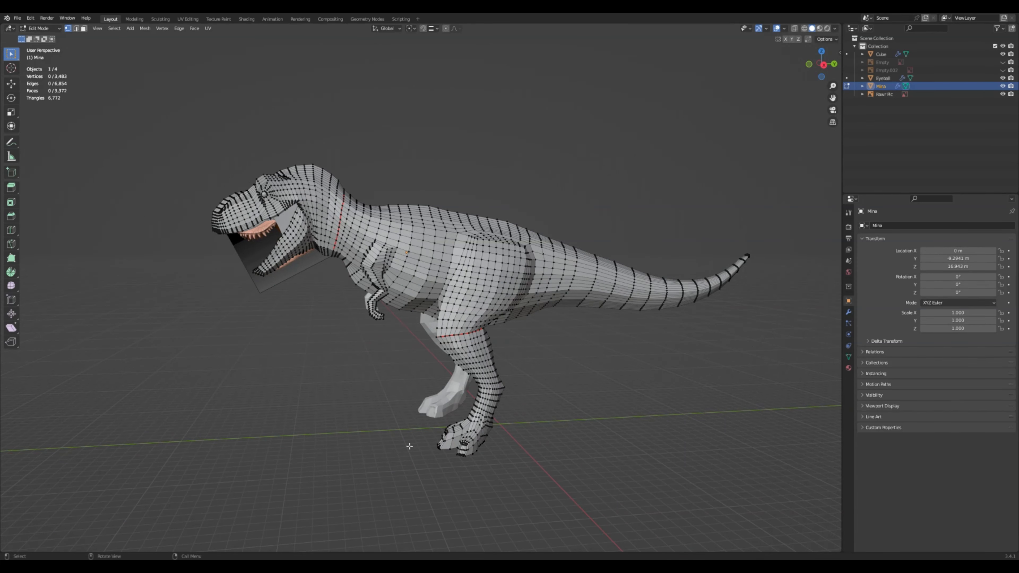
pyautogui.moveTo(410, 446); pyautogui.dragTo(411, 276, button='middle')
pyautogui.scroll(3, 445, 449)
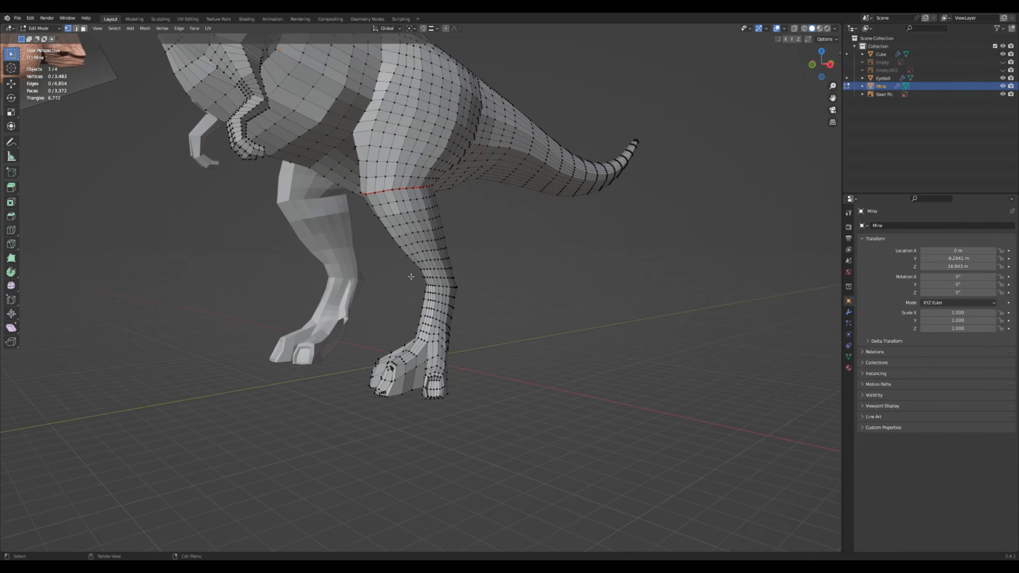
pyautogui.scroll(1, 406, 383)
pyautogui.hotkey('ctrl', 'r')
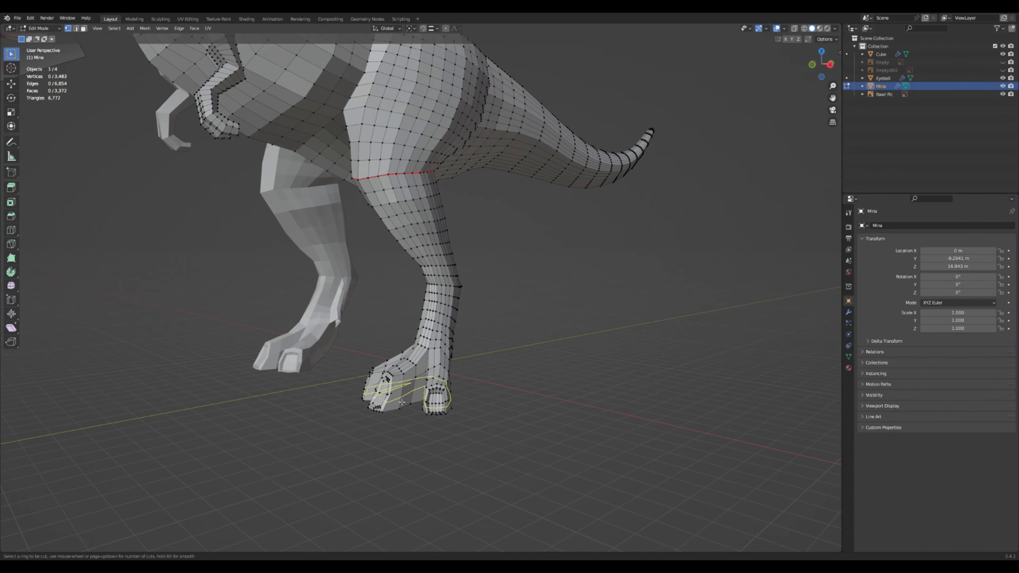
pyautogui.scroll(3, 401, 402)
pyautogui.scroll(-1, 402, 402)
pyautogui.click(402, 402)
pyautogui.rightClick(402, 402)
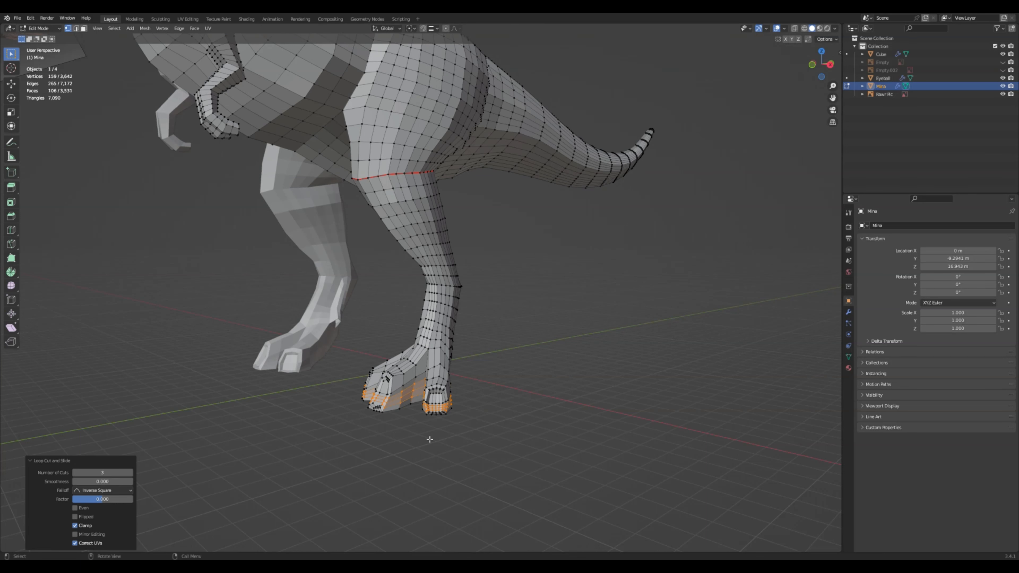
pyautogui.click(436, 441)
# Add a single centred loop cut along the upper sides of the foot and around the toes
pyautogui.hotkey('ctrl', 'r')
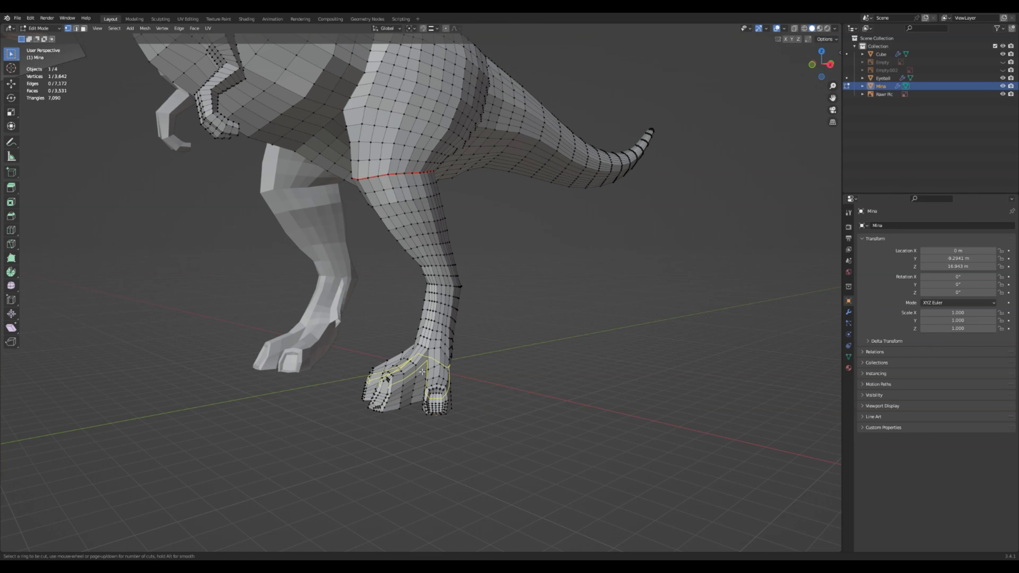
pyautogui.click(417, 375)
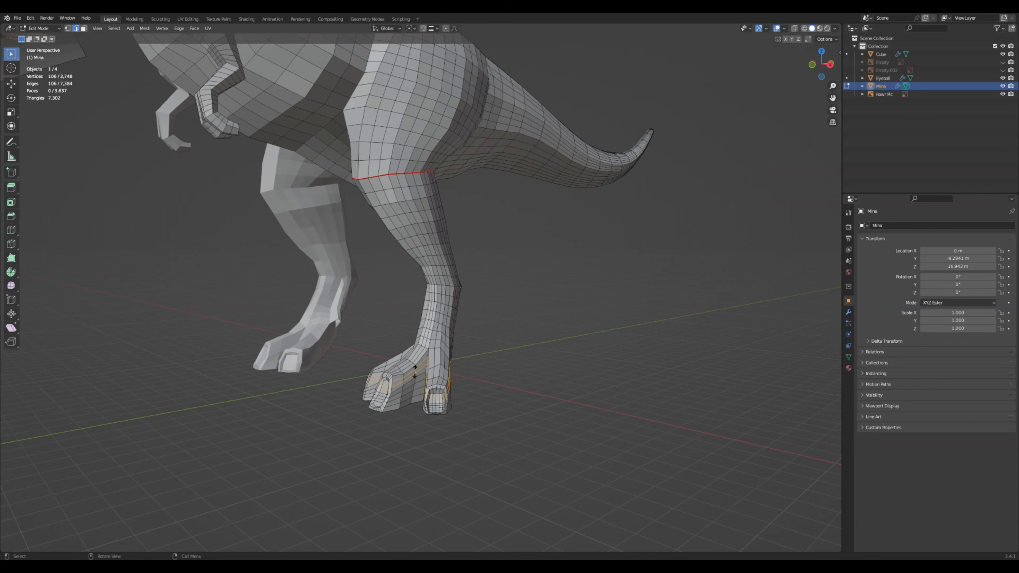
pyautogui.rightClick(417, 374)
pyautogui.click(430, 446)
# Add a single centred loop cut across the front toe, just behind its tip
pyautogui.scroll(-1, 491, 438)
pyautogui.moveTo(480, 420); pyautogui.dragTo(441, 417, button='middle')
pyautogui.hotkey('ctrl', 'r')
pyautogui.click(471, 389)
pyautogui.rightClick(471, 389)
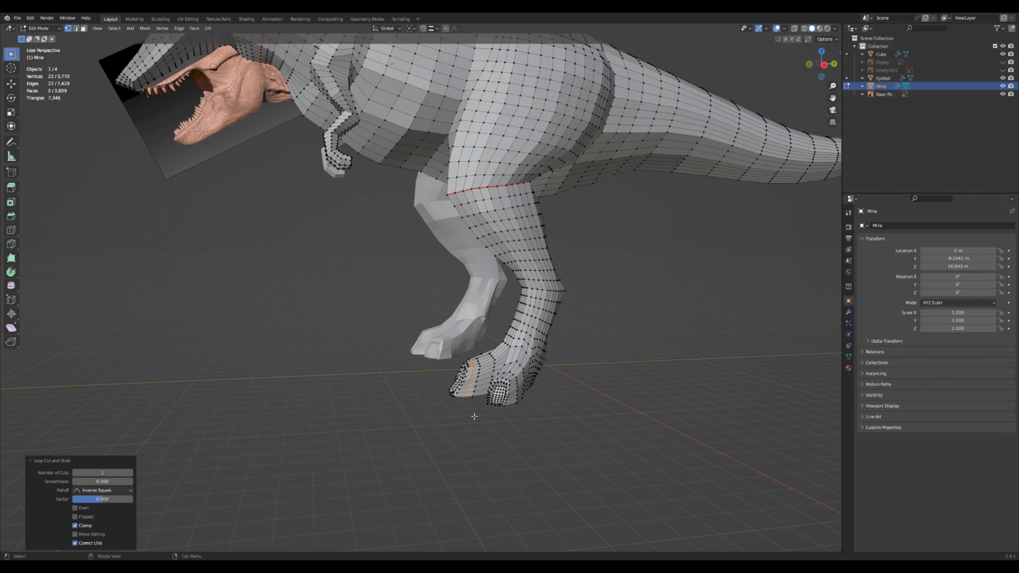
# Add two single centred loop cuts across the front toe, one behind its tip and one near its base at the foot
pyautogui.click(475, 418)
pyautogui.hotkey('ctrl', 'r')
pyautogui.click(484, 391)
pyautogui.rightClick(485, 392)
pyautogui.click(496, 426)
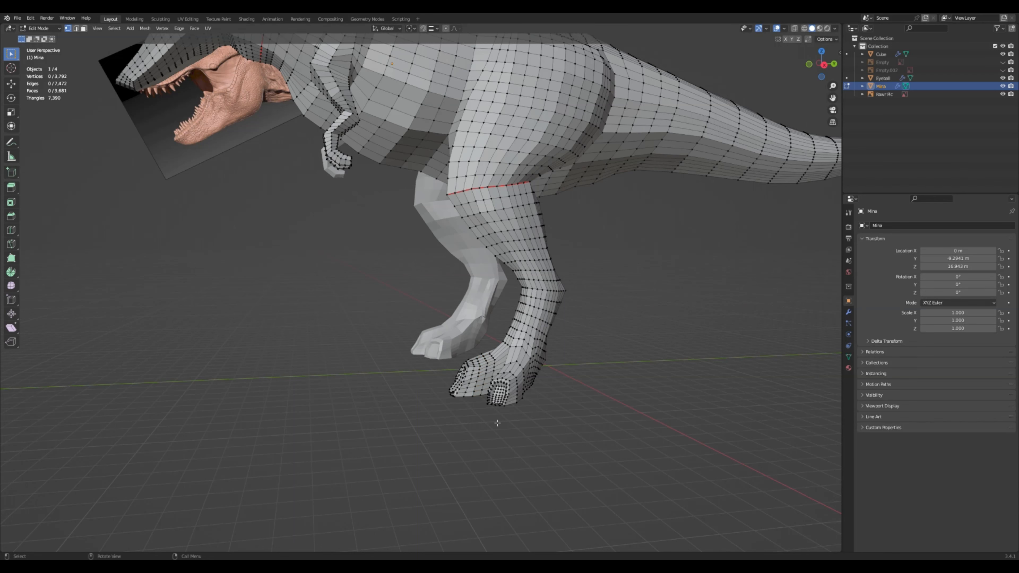
pyautogui.hotkey('ctrl', 'r')
pyautogui.click(499, 393)
pyautogui.rightClick(499, 394)
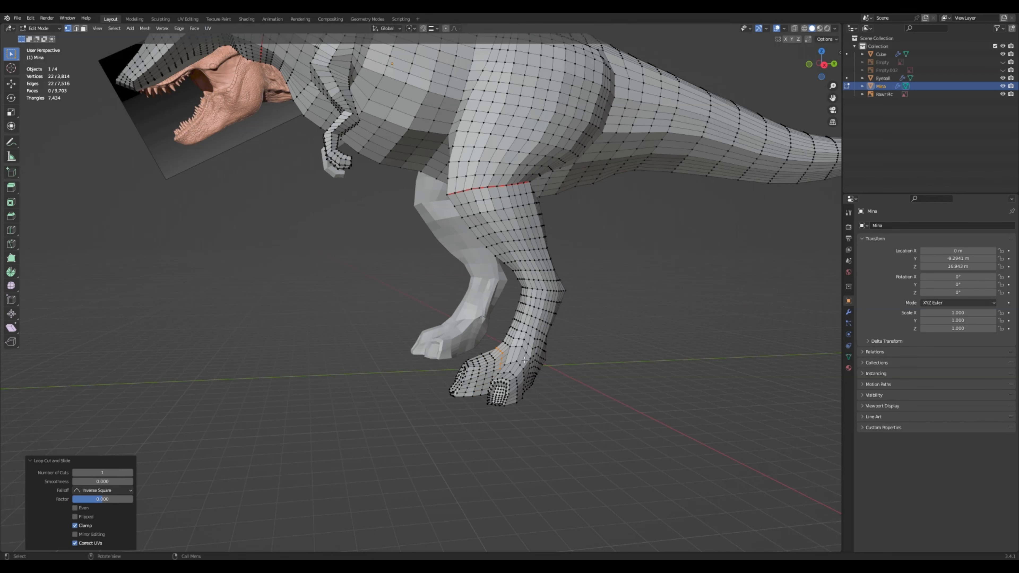
# Add single centred loop cuts across the outer toe, from its base at the side of the foot towards its tip
pyautogui.click(569, 414)
pyautogui.moveTo(569, 414); pyautogui.dragTo(551, 417, button='middle')
pyautogui.hotkey('ctrl', 'r')
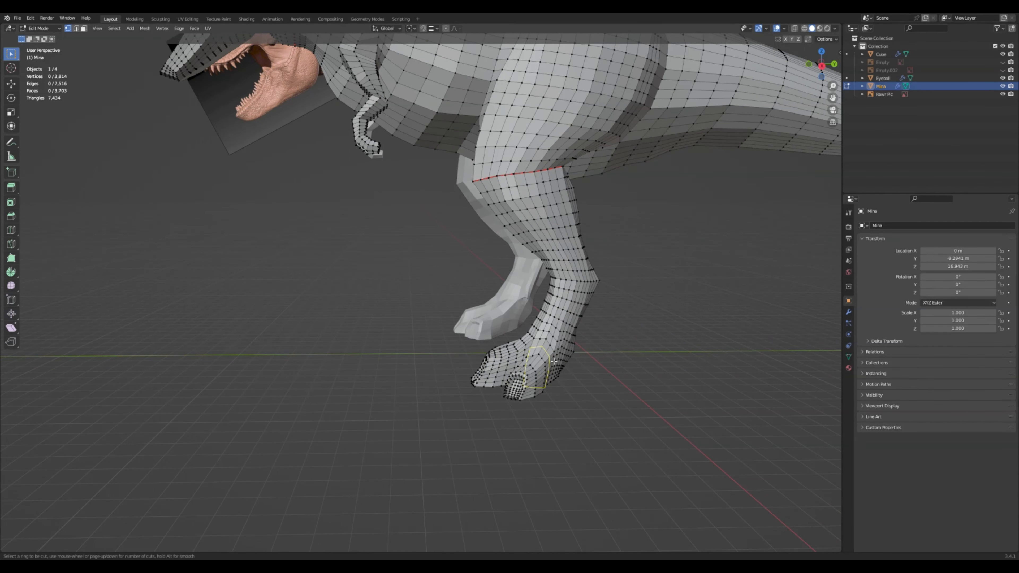
pyautogui.click(553, 361)
pyautogui.rightClick(554, 363)
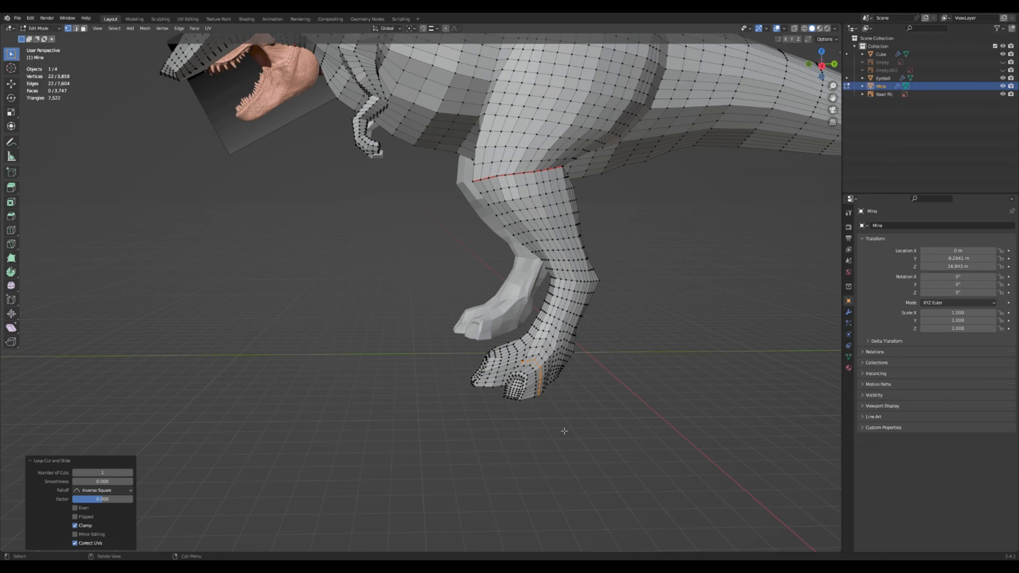
pyautogui.click(556, 415)
pyautogui.hotkey('ctrl', 'r')
pyautogui.click(533, 391)
pyautogui.rightClick(533, 392)
pyautogui.click(554, 447)
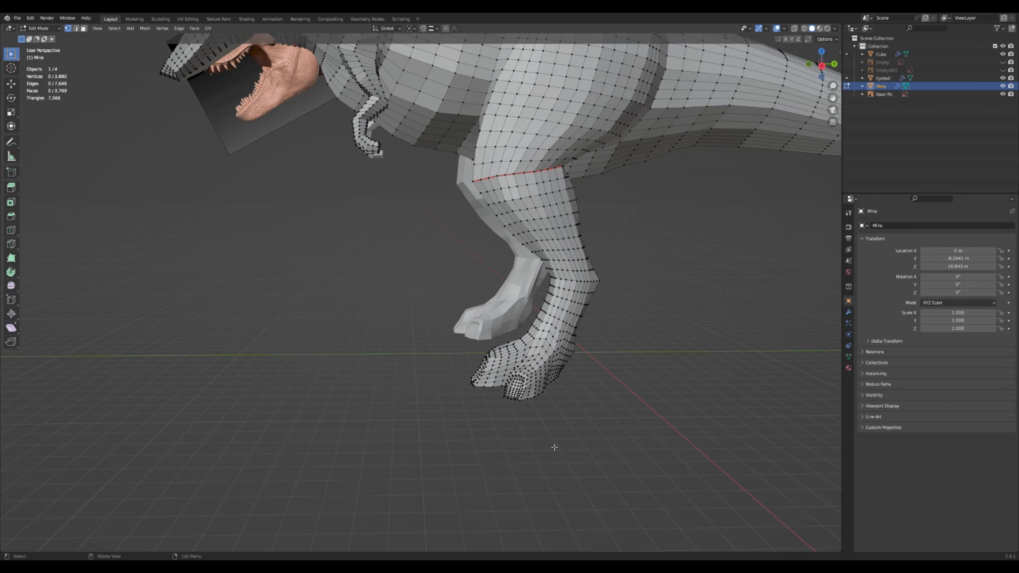
# Add single loop cuts across the toe on the inner side of the foot, from its base towards its tip
pyautogui.moveTo(585, 354); pyautogui.dragTo(580, 366, button='middle')
pyautogui.moveTo(538, 353); pyautogui.dragTo(328, 361, button='middle')
pyautogui.hotkey('ctrl', 'r')
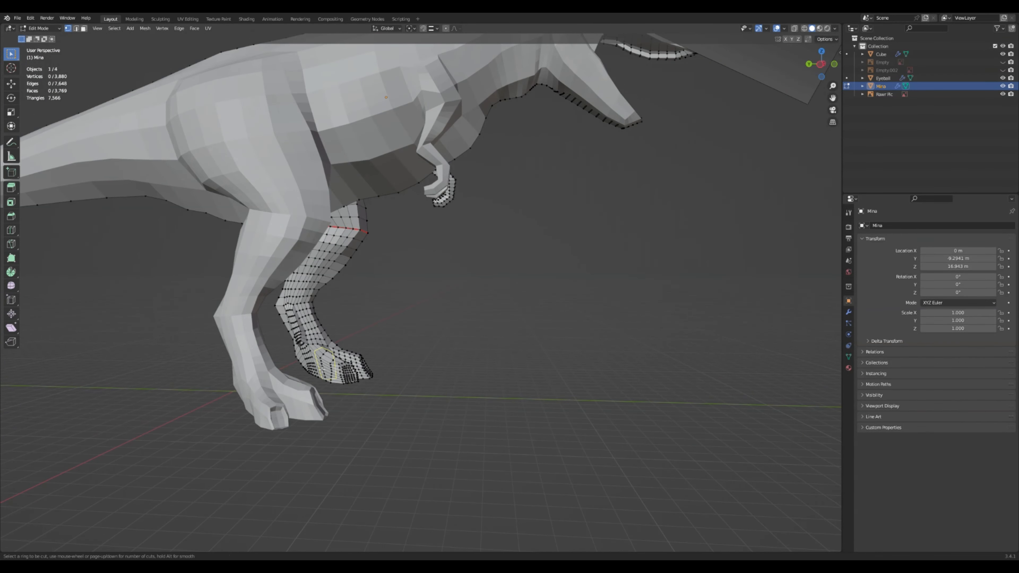
pyautogui.click(328, 361)
pyautogui.hotkey('ctrl', 'r')
pyautogui.click(347, 407)
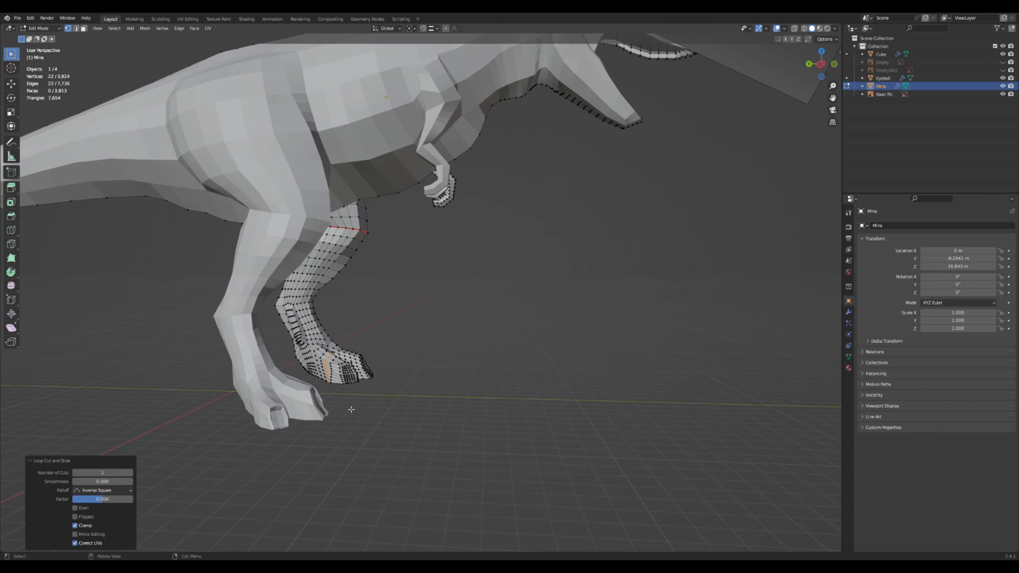
pyautogui.hotkey('ctrl', 'r')
pyautogui.click(345, 398)
pyautogui.click(343, 399)
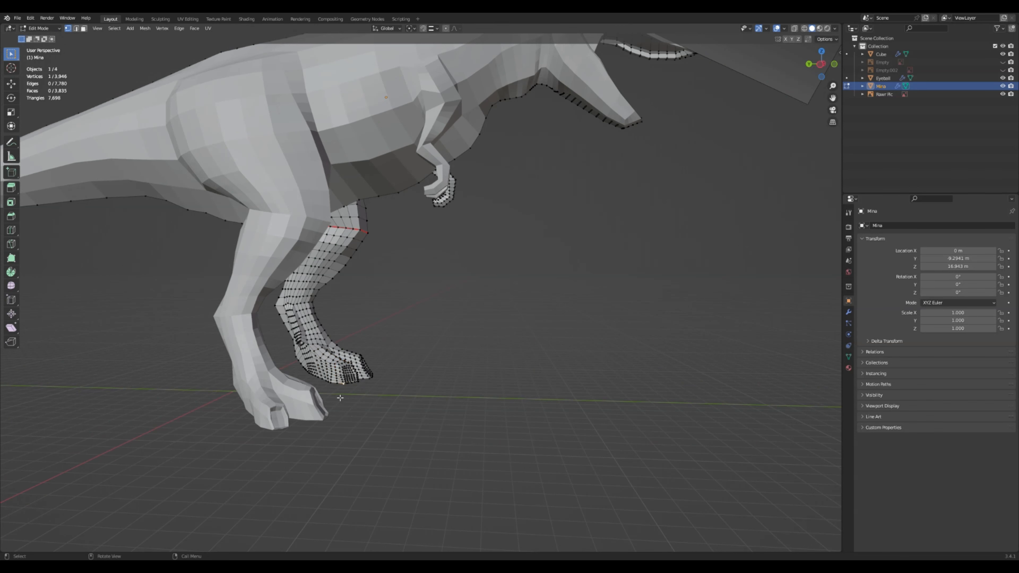
# Add a lengthwise loop cut along the inner leg and foot up over the hip, and a short one around the inner ankle
pyautogui.moveTo(337, 401); pyautogui.dragTo(363, 375, button='middle')
pyautogui.hotkey('ctrl', 'r')
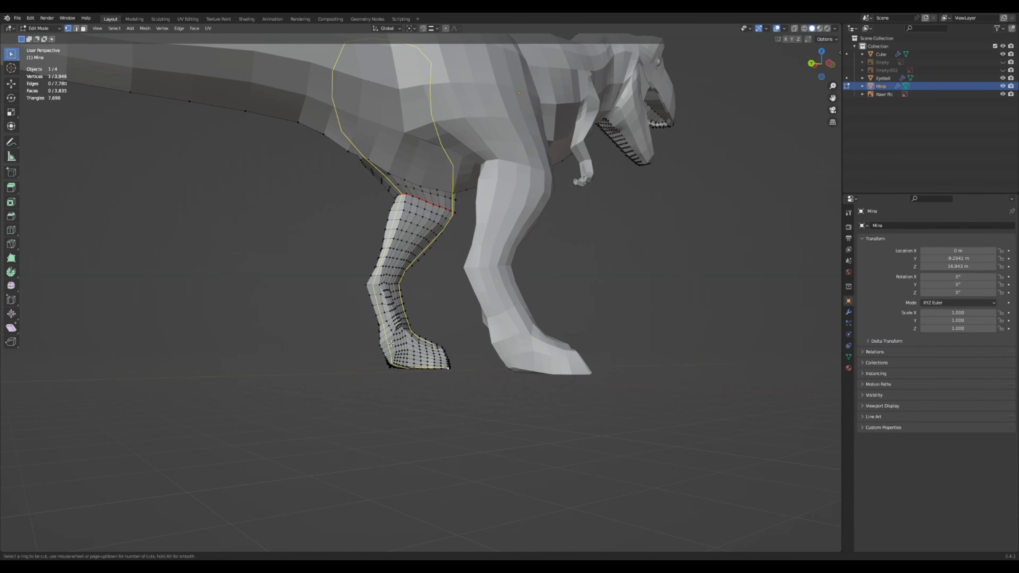
pyautogui.click(391, 343)
pyautogui.click(398, 409)
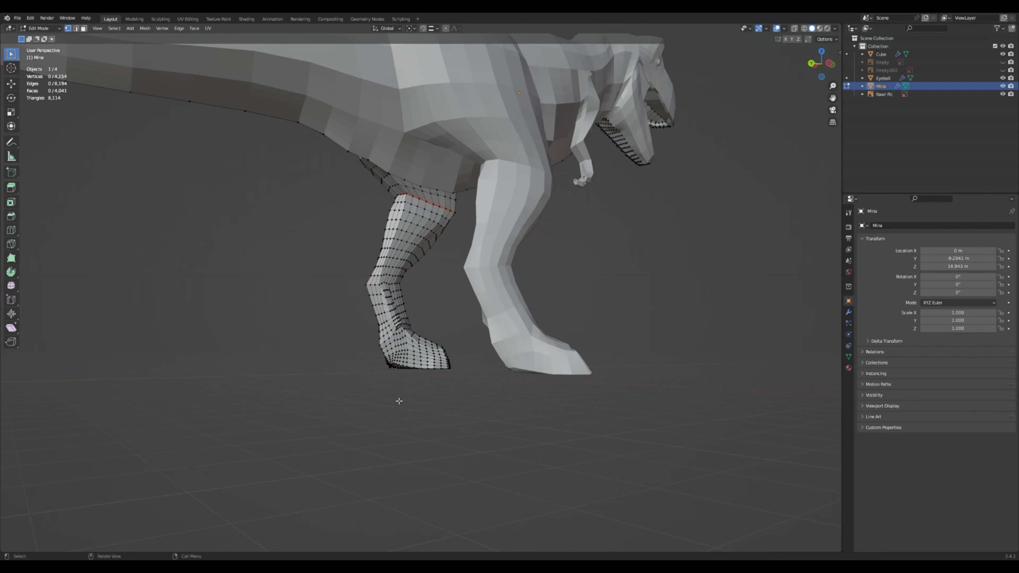
pyautogui.moveTo(393, 350); pyautogui.dragTo(414, 356, button='middle')
pyautogui.hotkey('ctrl', 'r')
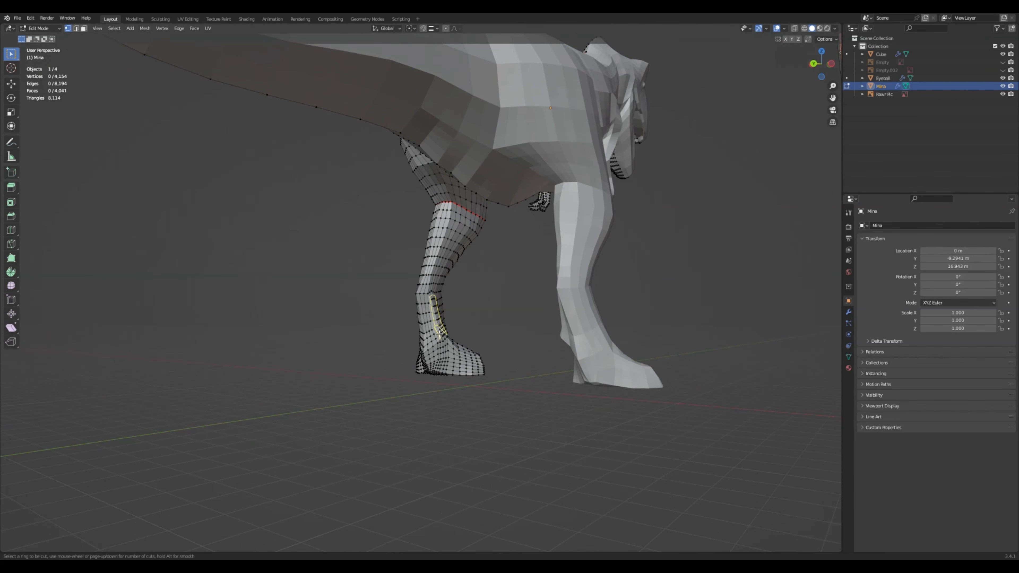
pyautogui.click(439, 332)
pyautogui.click(452, 408)
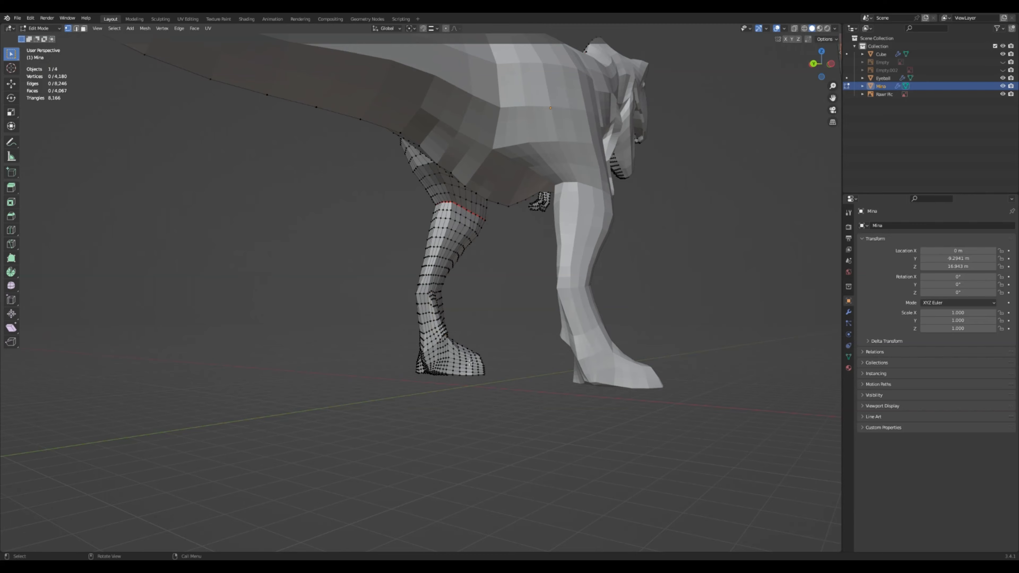
# Add three single centred loop cuts around the thick front half of the tail, one between each pair of existing rings
pyautogui.moveTo(469, 362); pyautogui.dragTo(540, 383, button='middle')
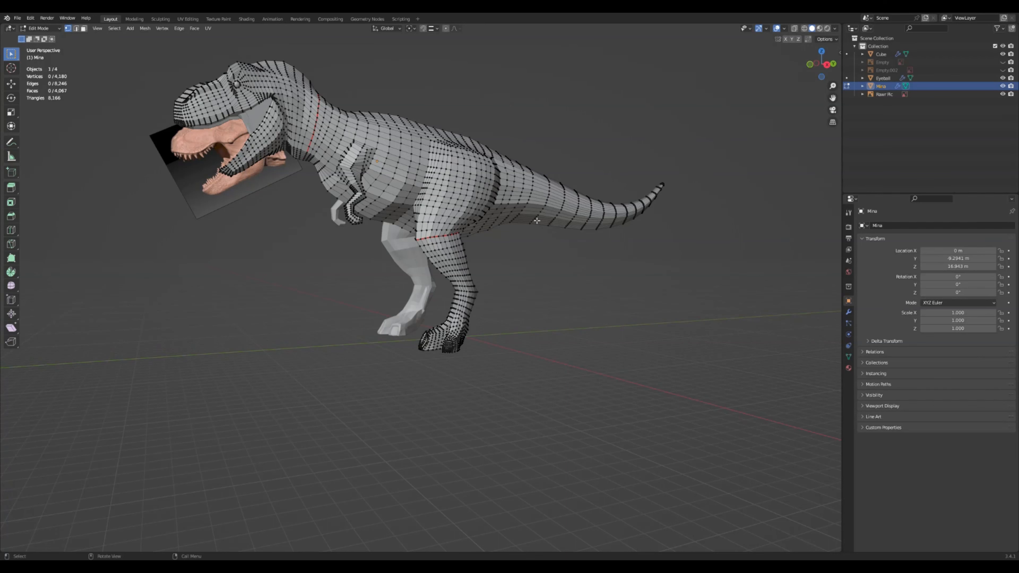
pyautogui.moveTo(537, 220); pyautogui.dragTo(709, 283, button='middle')
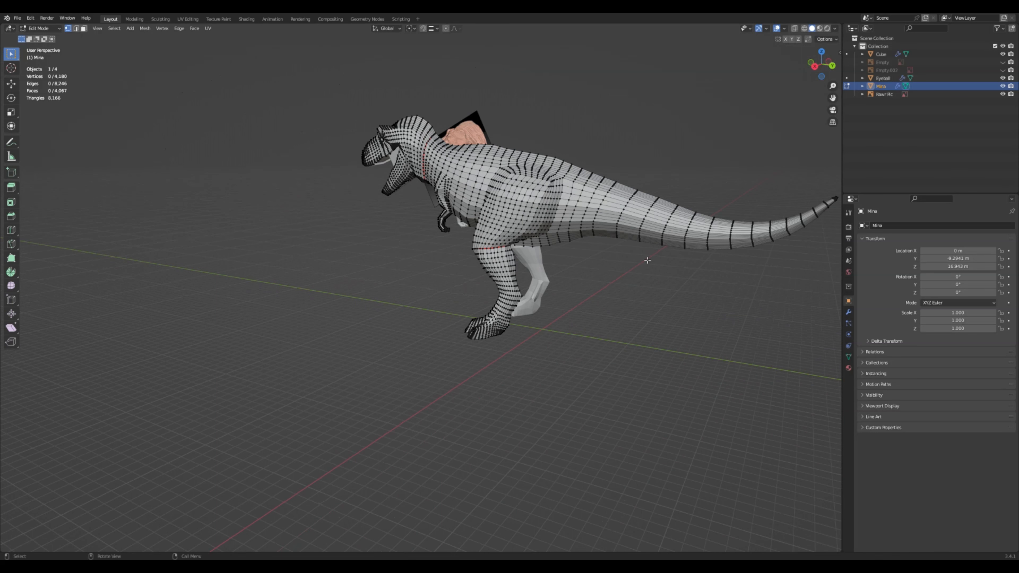
pyautogui.moveTo(647, 260); pyautogui.dragTo(608, 216, button='middle')
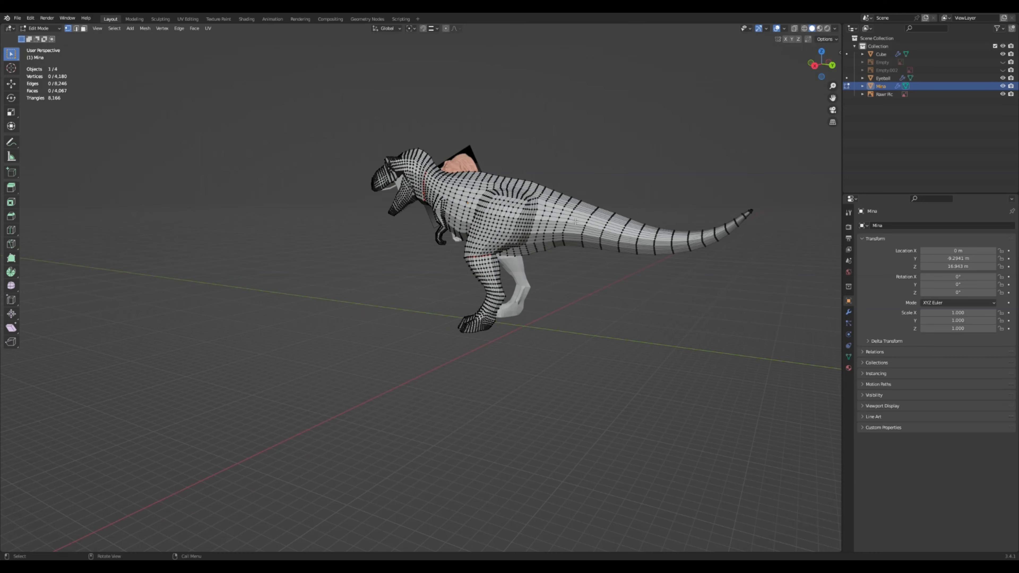
pyautogui.moveTo(575, 221); pyautogui.dragTo(455, 316, button='middle')
pyautogui.scroll(3, 604, 211)
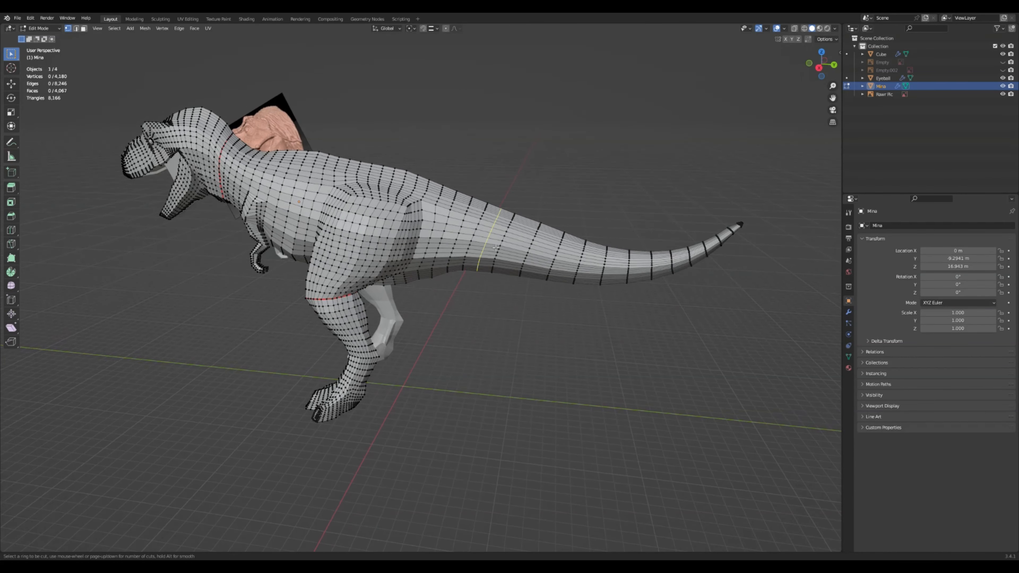
pyautogui.hotkey('ctrl', 'r')
pyautogui.click(501, 297)
pyautogui.rightClick(503, 301)
pyautogui.hotkey('ctrl', 'r')
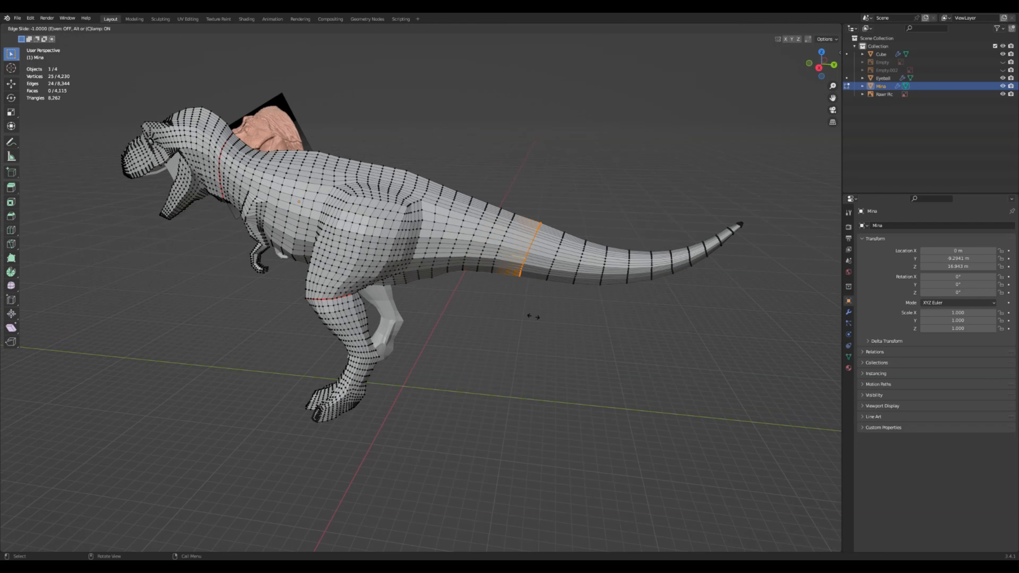
pyautogui.click(521, 310)
pyautogui.rightClick(521, 309)
pyautogui.hotkey('ctrl', 'r')
pyautogui.click(540, 265)
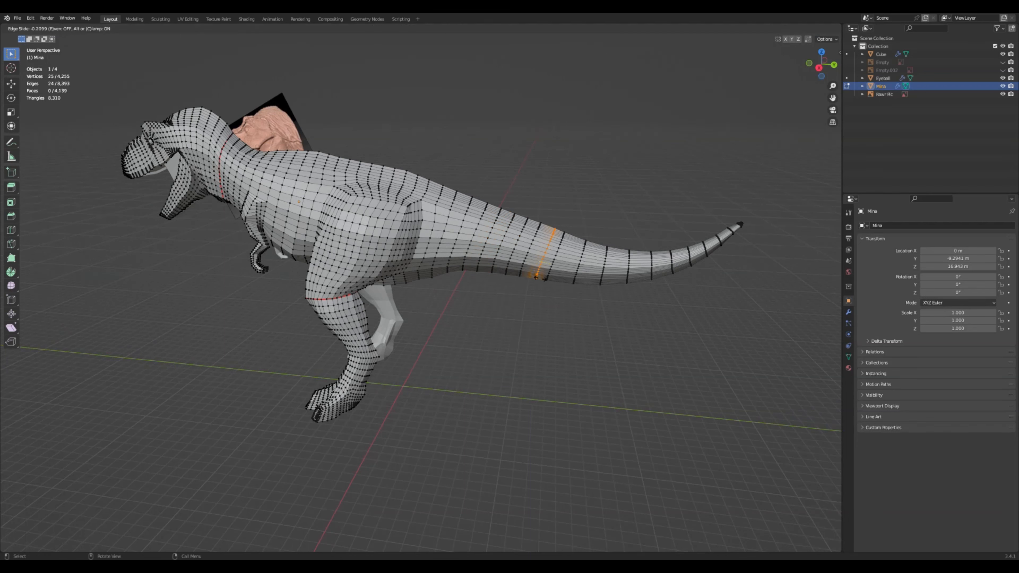
pyautogui.rightClick(540, 269)
# Add three single centred loop cuts around the middle of the tail, halving the spacing between its rings
pyautogui.hotkey('ctrl', 'r')
pyautogui.click(568, 265)
pyautogui.rightClick(567, 264)
pyautogui.click(576, 338)
pyautogui.hotkey('ctrl', 'r')
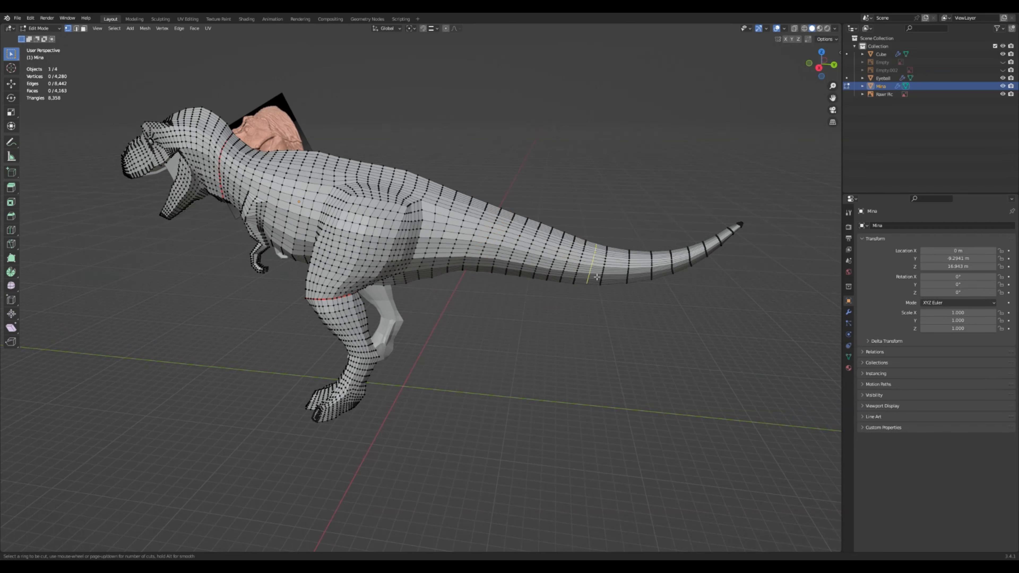
pyautogui.click(592, 278)
pyautogui.rightClick(592, 282)
pyautogui.click(602, 327)
pyautogui.hotkey('ctrl', 'r')
pyautogui.click(613, 275)
pyautogui.rightClick(618, 313)
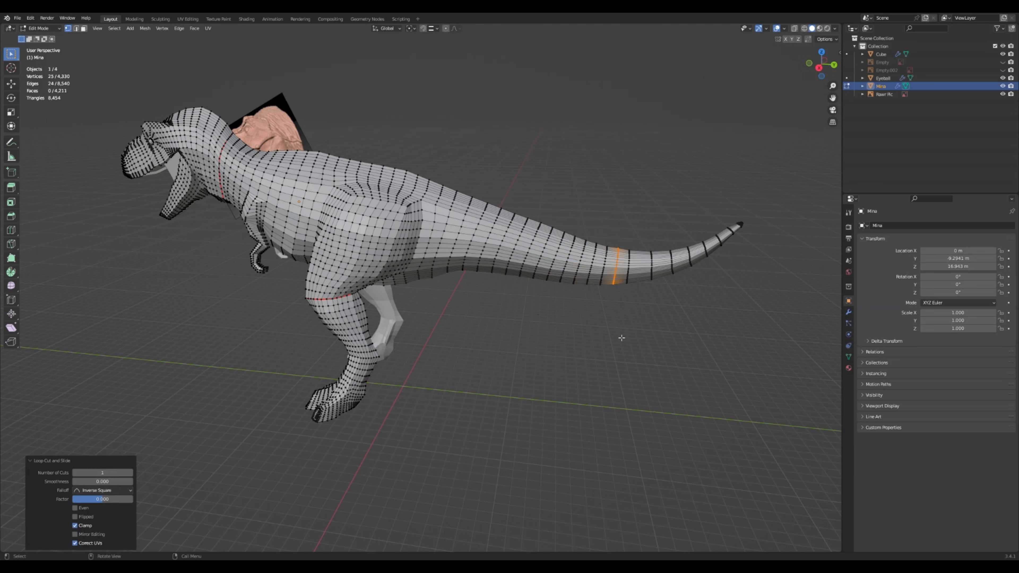
# Add three single centred loop cuts around the narrowing rear part of the tail where it starts curving upwards
pyautogui.click(621, 336)
pyautogui.hotkey('ctrl', 'r')
pyautogui.click(641, 275)
pyautogui.rightClick(645, 319)
pyautogui.click(653, 336)
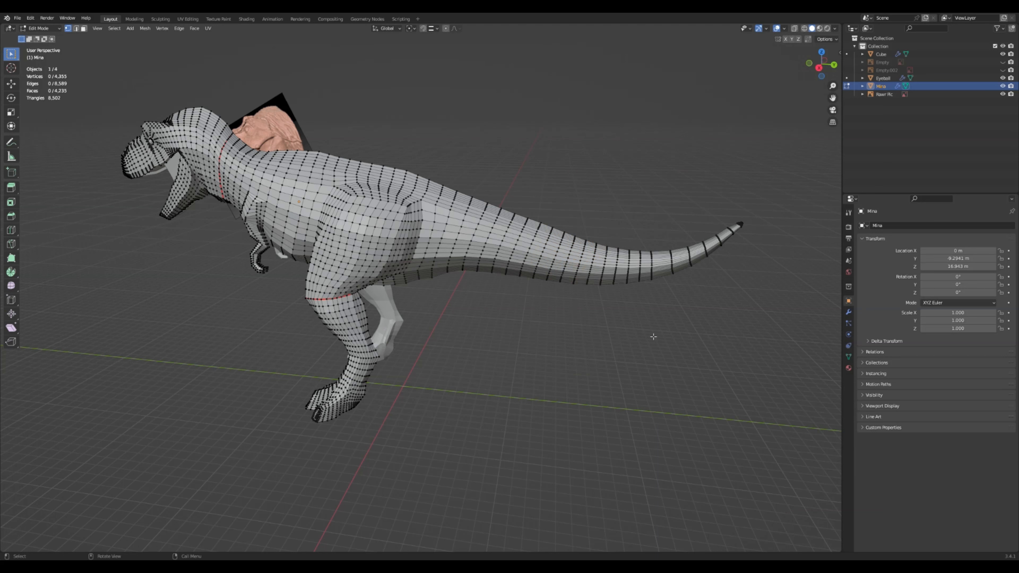
pyautogui.hotkey('ctrl', 'r')
pyautogui.click(661, 275)
pyautogui.rightClick(670, 334)
pyautogui.click(673, 329)
pyautogui.hotkey('ctrl', 'r')
pyautogui.click(682, 265)
pyautogui.rightClick(684, 273)
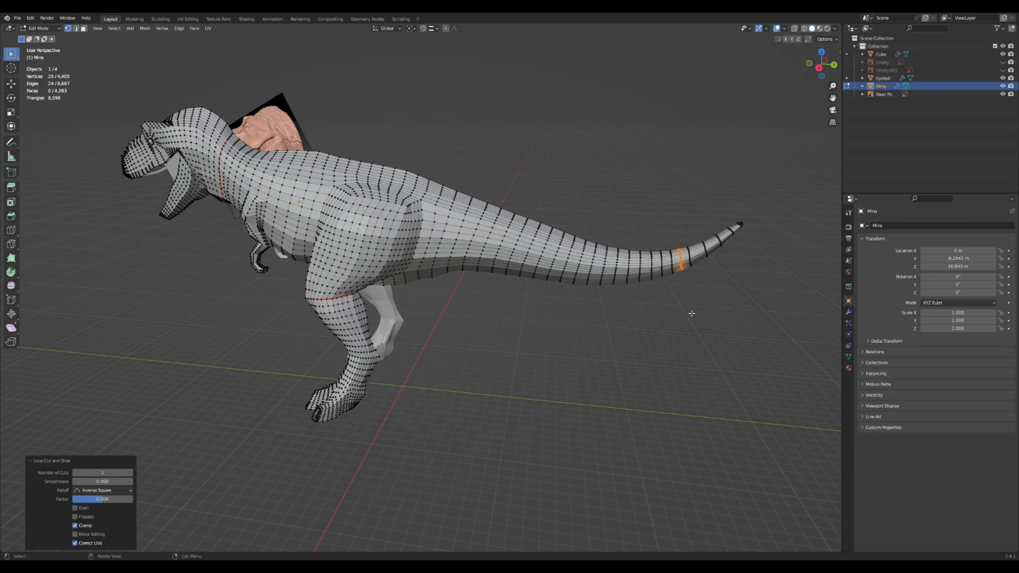
# Add single centred loop cuts around the remaining widely spaced rings just before the tail tip
pyautogui.click(690, 311)
pyautogui.hotkey('ctrl', 'r')
pyautogui.click(702, 261)
pyautogui.rightClick(708, 292)
pyautogui.click(709, 292)
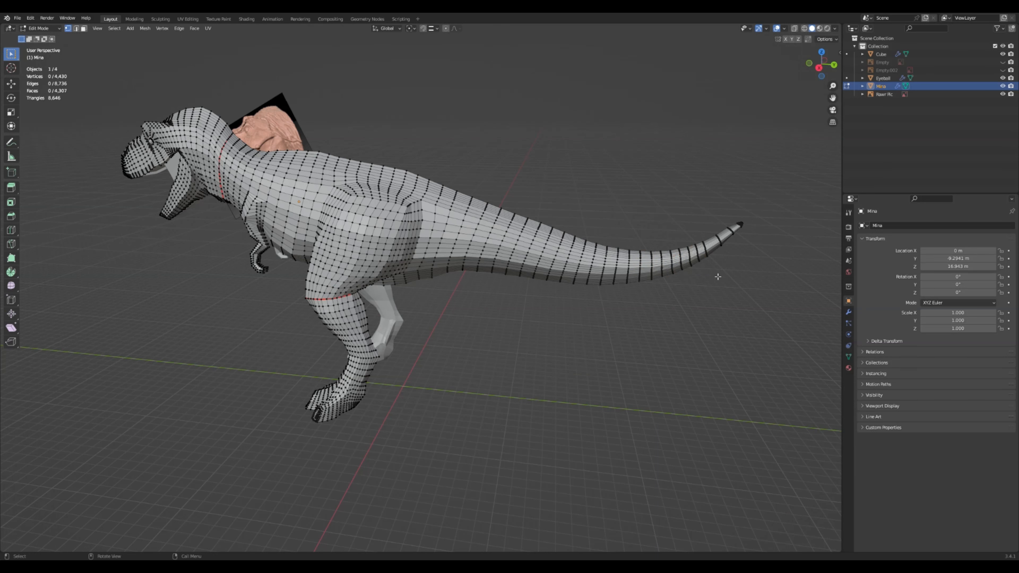
pyautogui.hotkey('ctrl', 'r')
pyautogui.click(725, 239)
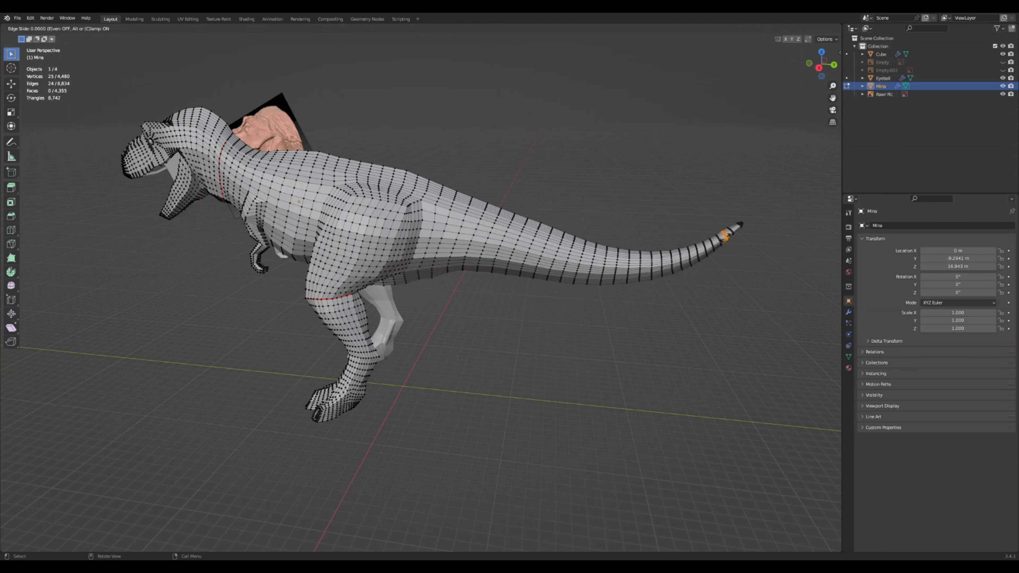
pyautogui.rightClick(736, 279)
pyautogui.click(738, 281)
# Add two loop cuts lengthwise along the ridge running from the nostril up to the brow horn above the eye
pyautogui.scroll(-1, 556, 359)
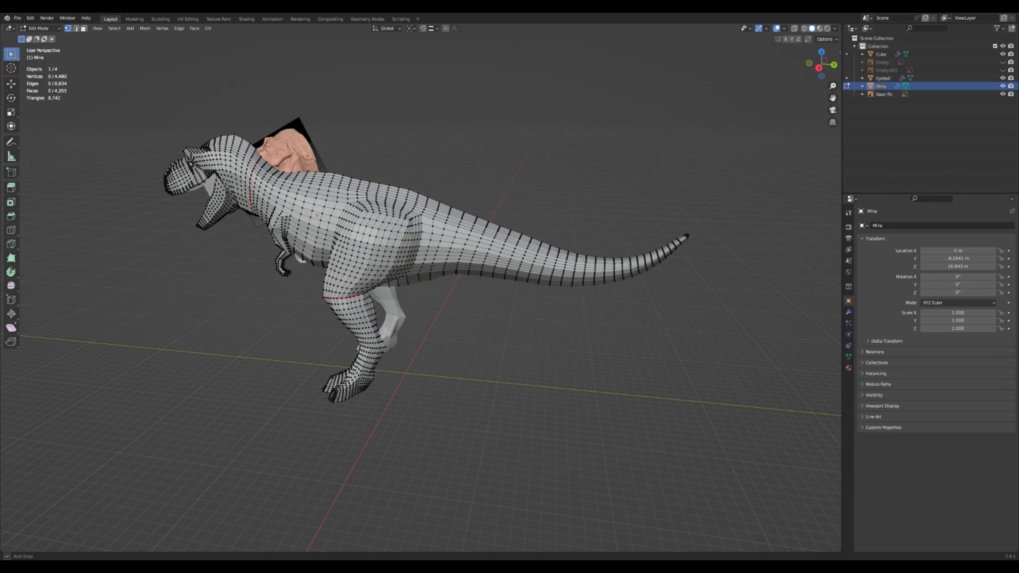
pyautogui.moveTo(363, 260); pyautogui.dragTo(436, 271, button='middle')
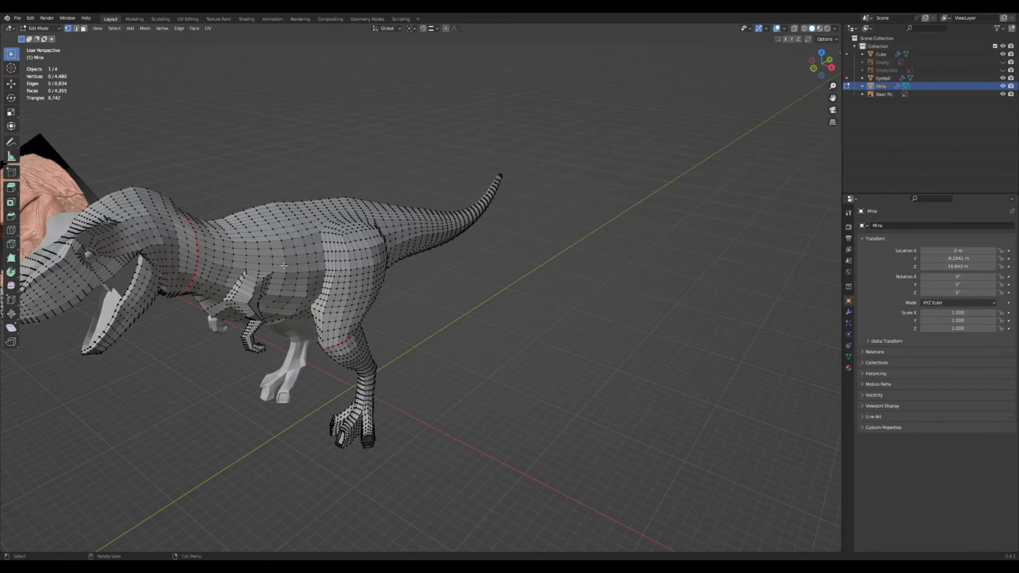
pyautogui.moveTo(284, 266); pyautogui.dragTo(207, 272, button='middle')
pyautogui.keyDown('shift'); pyautogui.moveTo(76, 218); pyautogui.dragTo(315, 265, button='middle'); pyautogui.keyUp('shift')
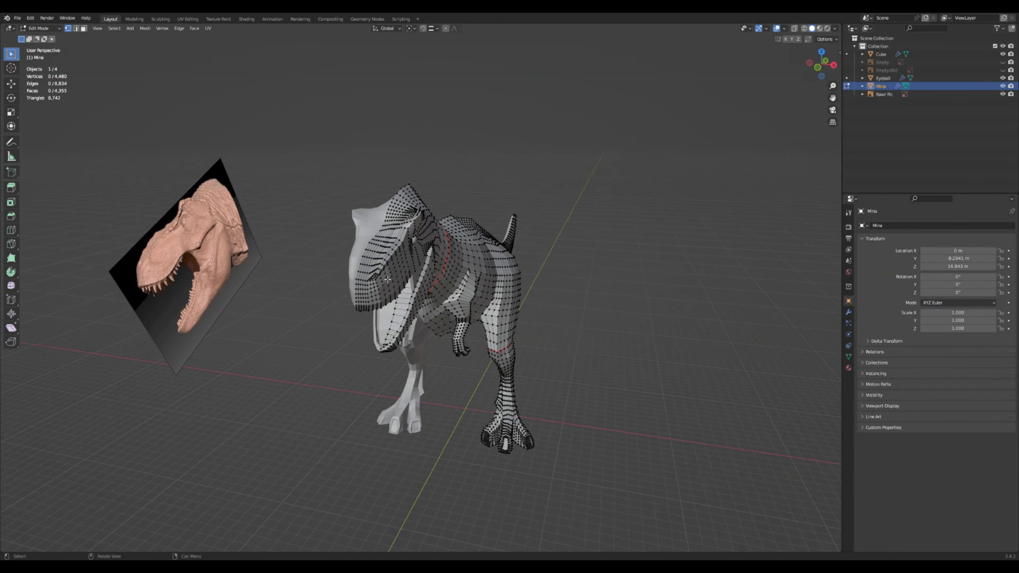
pyautogui.scroll(2, 388, 279)
pyautogui.scroll(2, 388, 263)
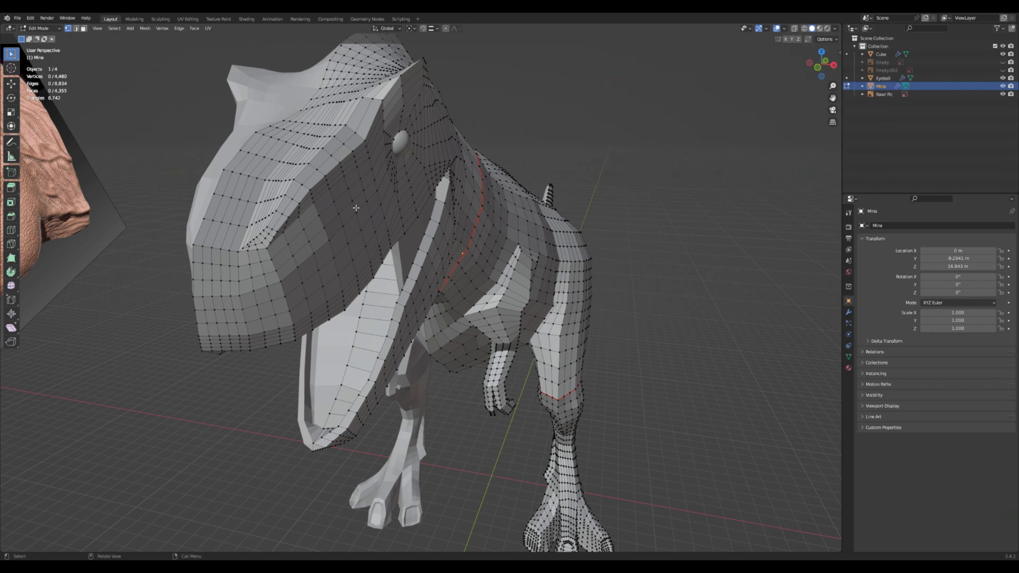
pyautogui.hotkey('ctrl', 'r')
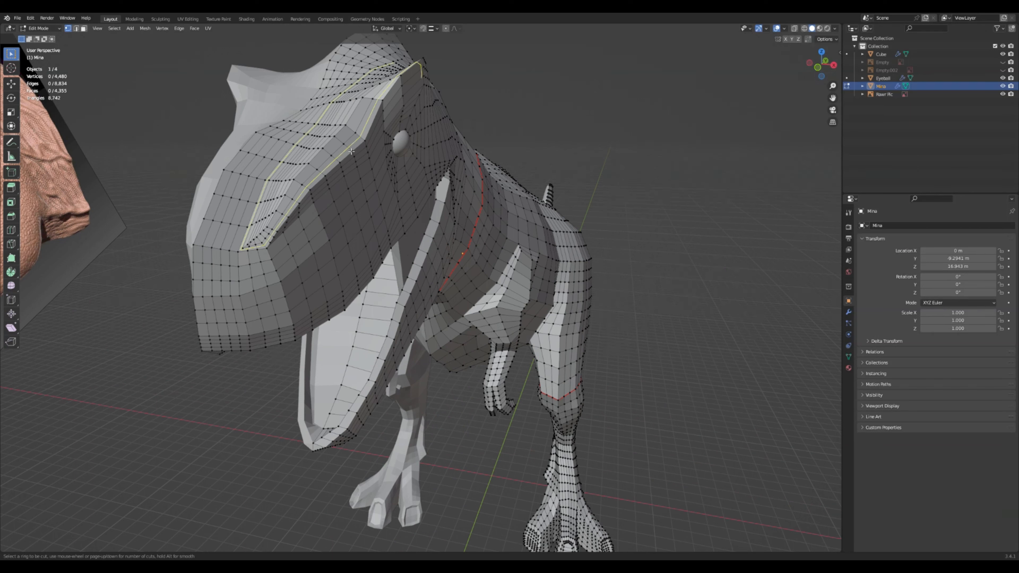
pyautogui.click(351, 151)
pyautogui.click(353, 157)
pyautogui.click(361, 179)
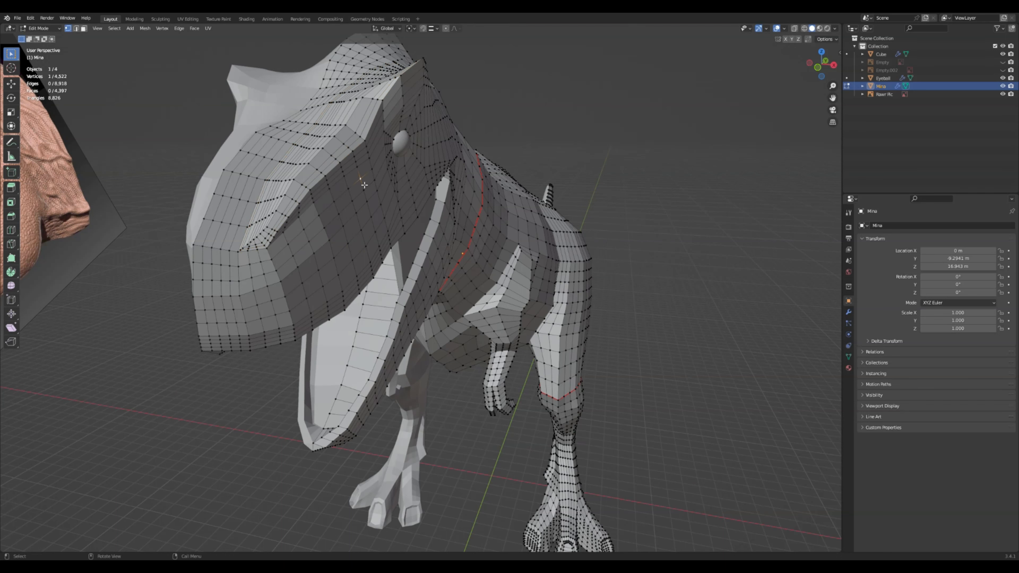
pyautogui.hotkey('ctrl', 'r')
pyautogui.click(342, 142)
pyautogui.click(342, 143)
# Add two more single centred loop cuts to even out the sparser areas of the front body mesh
pyautogui.moveTo(350, 164); pyautogui.dragTo(310, 305, button='middle')
pyautogui.hotkey('ctrl', 'r')
pyautogui.click(403, 254)
pyautogui.rightClick(403, 255)
pyautogui.hotkey('ctrl', 'r')
pyautogui.click(336, 293)
pyautogui.rightClick(336, 293)
pyautogui.click(336, 290)
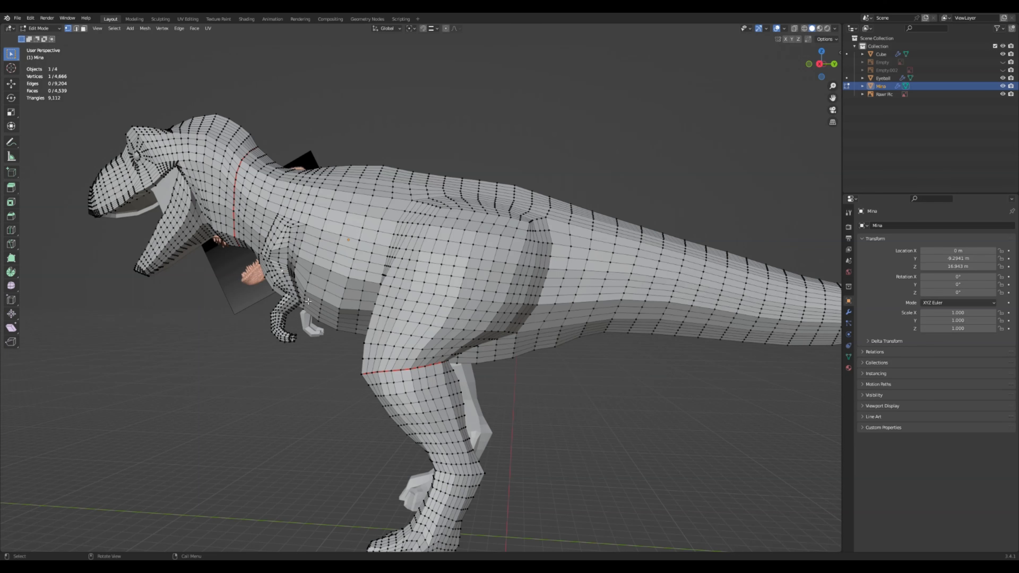
# Switch the T. rex mesh to Sculpt Mode and widen the list of sculpting brushes until their names are readable
pyautogui.moveTo(363, 281); pyautogui.dragTo(304, 225, button='middle')
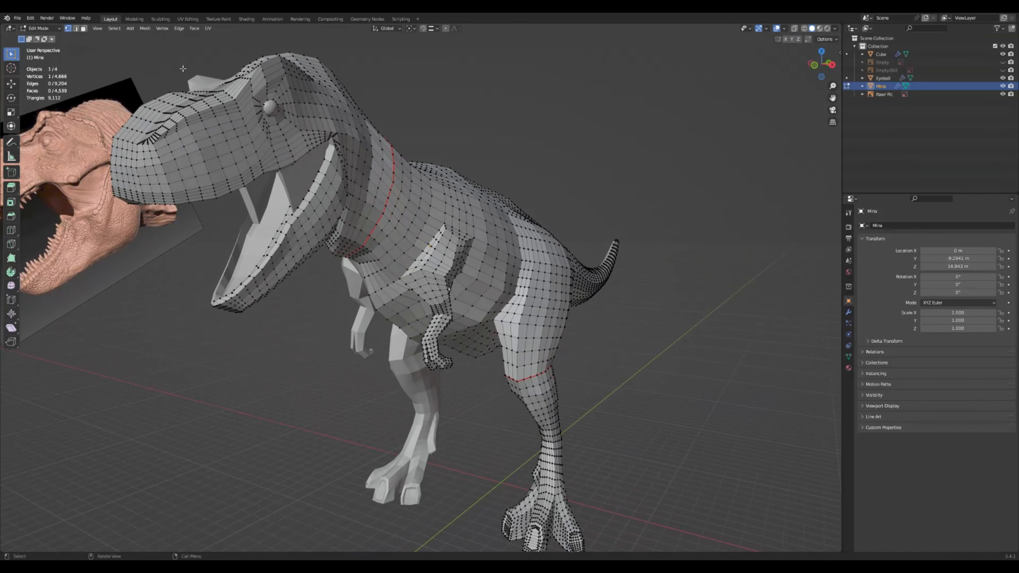
pyautogui.click(40, 28)
pyautogui.click(40, 55)
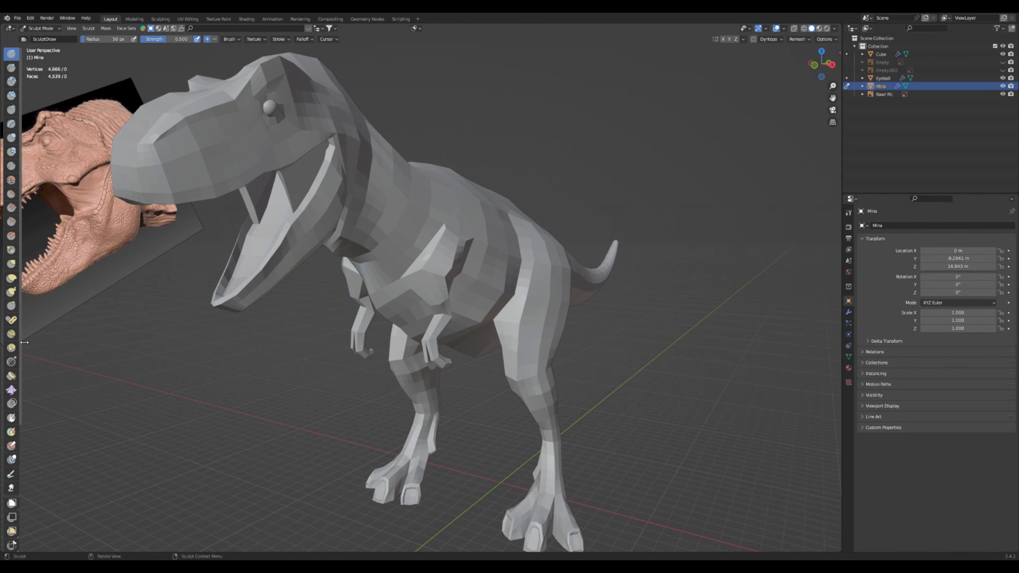
pyautogui.moveTo(24, 342); pyautogui.dragTo(36, 340)
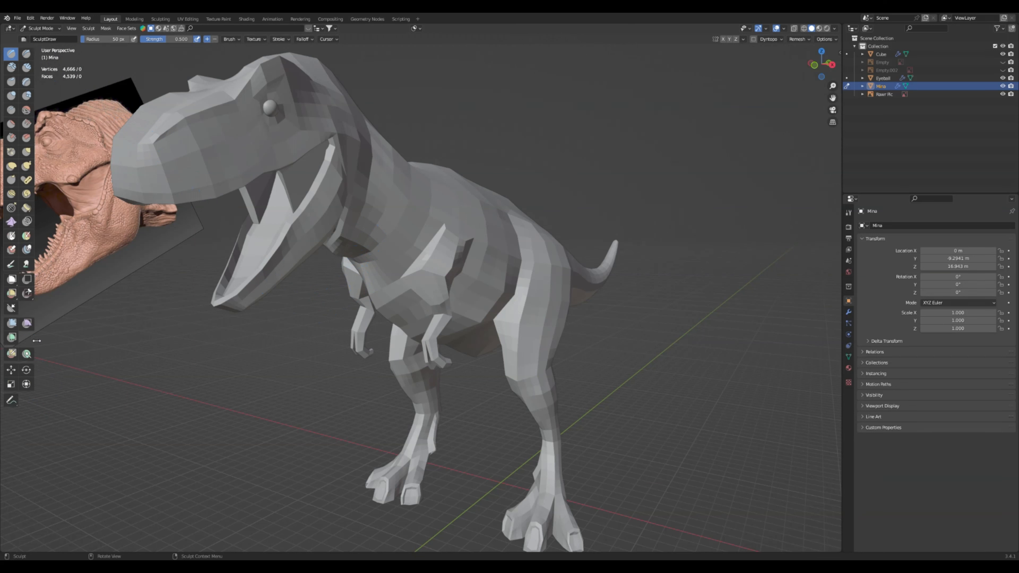
pyautogui.moveTo(37, 341); pyautogui.dragTo(115, 340)
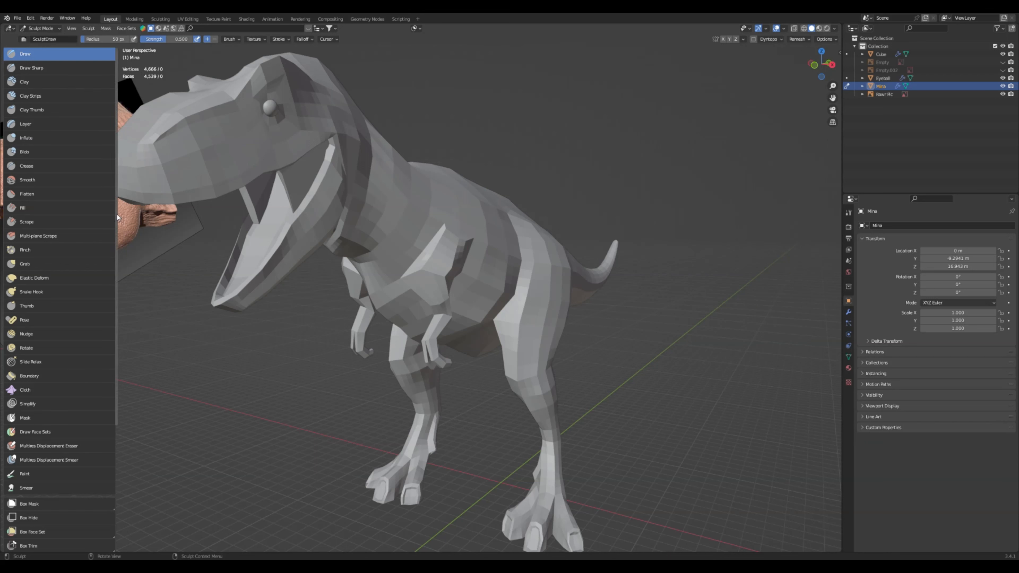
# Narrow the list of sculpting brushes while keeping their names readable, and smooth across the T. rex's flank and hip
pyautogui.moveTo(117, 214); pyautogui.dragTo(65, 217)
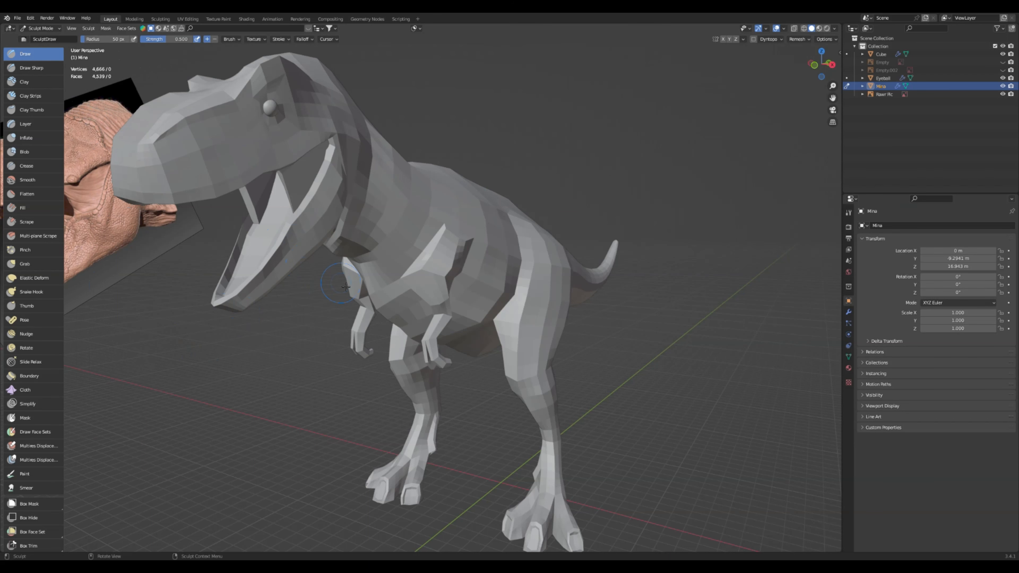
pyautogui.scroll(-3, 435, 250)
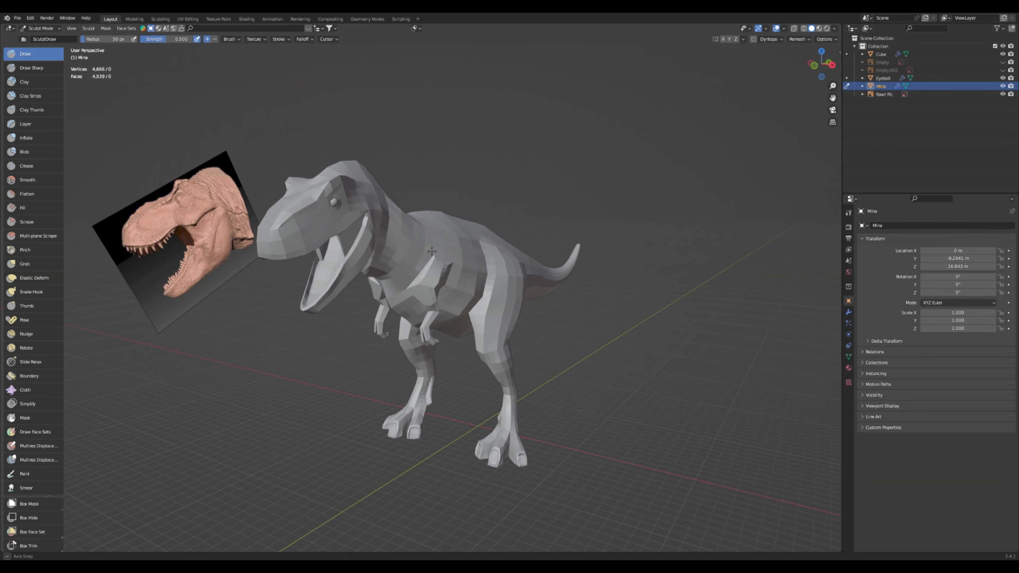
pyautogui.moveTo(438, 267); pyautogui.dragTo(420, 289, button='middle')
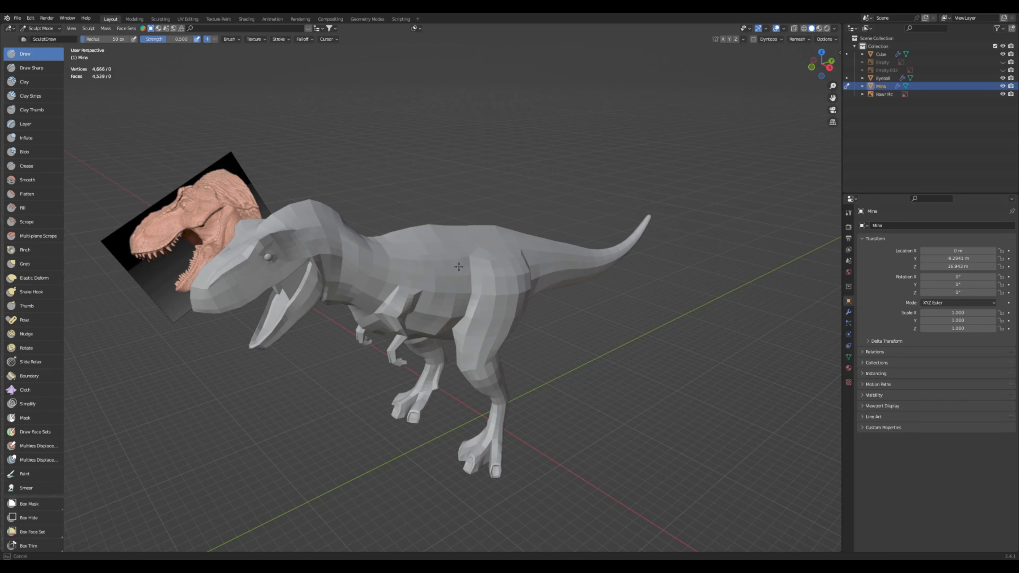
pyautogui.moveTo(465, 267)
pyautogui.keyDown('shift'); pyautogui.mouseDown()
pyautogui.moveTo(478, 265)
pyautogui.moveTo(473, 292)
pyautogui.moveTo(484, 272)
pyautogui.moveTo(513, 280)
pyautogui.mouseUp(); pyautogui.keyUp('shift')
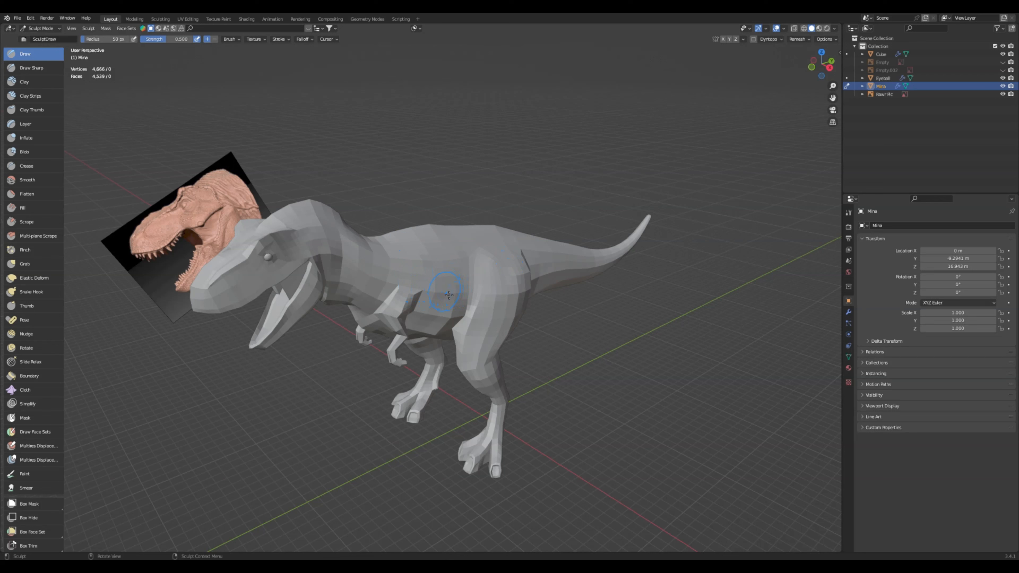
# Enlarge the sculpting brush radius to 500 px
pyautogui.press(']')
pyautogui.press(']')
pyautogui.press(']')
pyautogui.press(']')
pyautogui.press(']')
pyautogui.press(']')
pyautogui.press(']')
pyautogui.press(']')
pyautogui.press(']')
pyautogui.press(']')
pyautogui.press(']')
pyautogui.press(']')
pyautogui.press(']')
pyautogui.press(']')
pyautogui.press(']')
pyautogui.press(']')
pyautogui.press(']')
pyautogui.press(']')
pyautogui.press(']')
pyautogui.press(']')
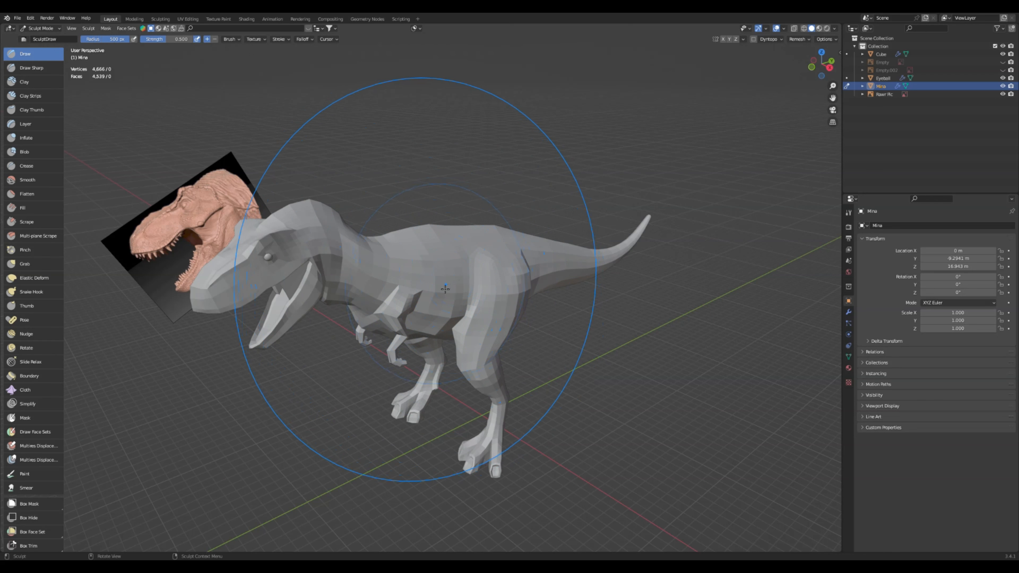
# Shrink the sculpting brush radius to 24 px
pyautogui.press('[')
pyautogui.press('[')
pyautogui.press('[')
pyautogui.press('[')
pyautogui.press('[')
pyautogui.press('[')
pyautogui.press('[')
pyautogui.press('[')
pyautogui.press('[')
pyautogui.press('[')
pyautogui.press('[')
pyautogui.press('[')
pyautogui.press('[')
pyautogui.press('[')
pyautogui.press('[')
pyautogui.press('[')
pyautogui.press('[')
pyautogui.press('[')
pyautogui.press('[')
pyautogui.press('[')
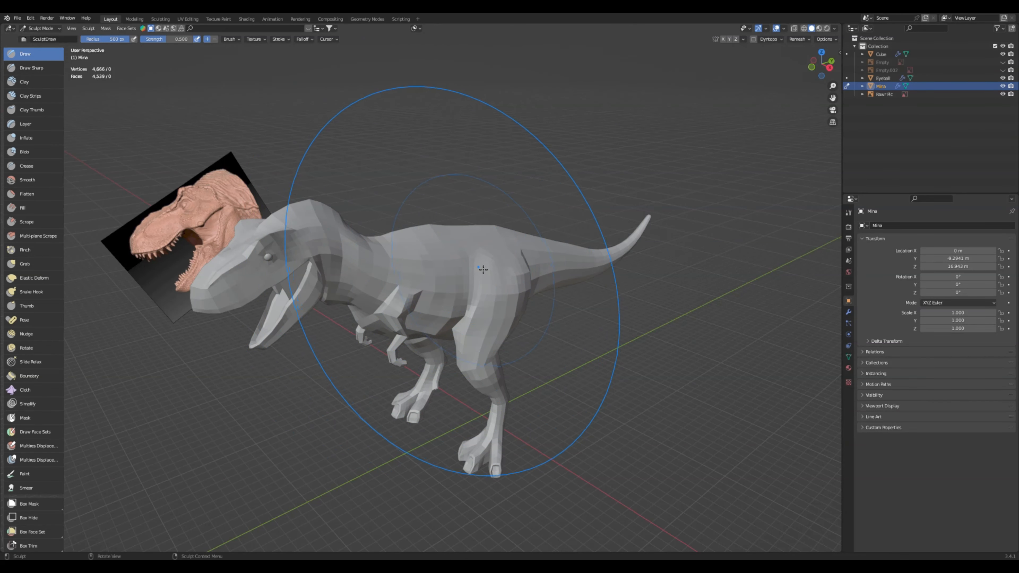
pyautogui.press('[')
pyautogui.press(']')
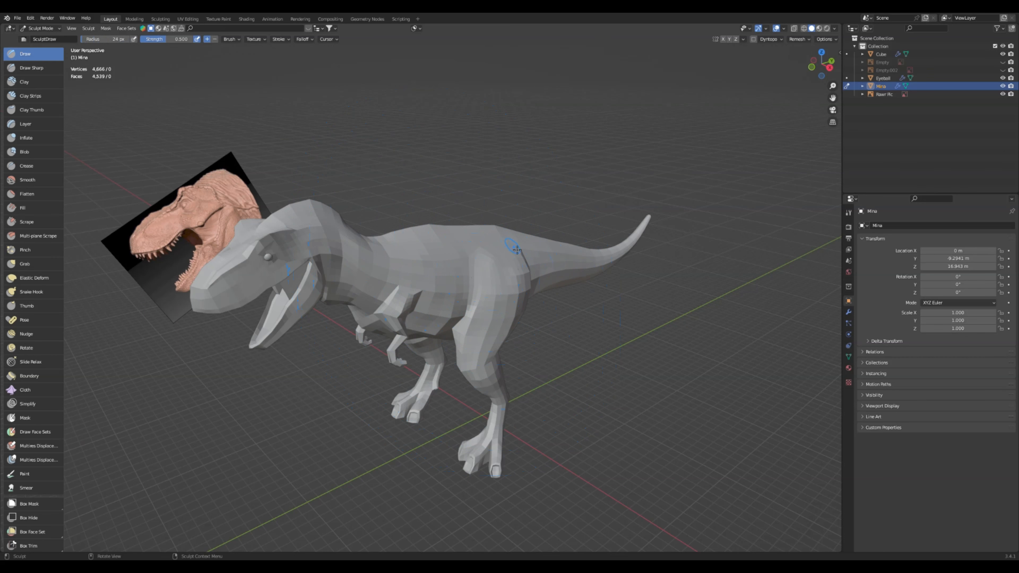
# Try smoothing the T. rex's back and flank with a brush radius of 112 px, and undo the strokes
pyautogui.moveTo(517, 293)
pyautogui.keyDown('ctrl'); pyautogui.mouseDown(button='middle')
pyautogui.moveTo(539, 234)
pyautogui.moveTo(457, 225)
pyautogui.moveTo(481, 236)
pyautogui.moveTo(453, 263)
pyautogui.mouseUp(button='middle'); pyautogui.keyUp('ctrl')
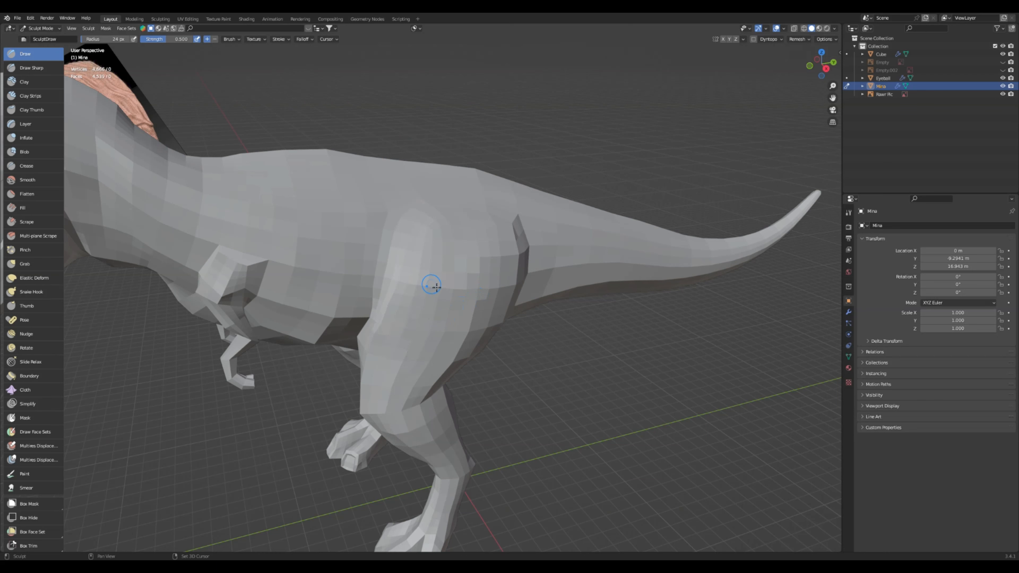
pyautogui.click(444, 343)
pyautogui.press(']')
pyautogui.press(']')
pyautogui.press(']')
pyautogui.press(']')
pyautogui.press(']')
pyautogui.press(']')
pyautogui.press(']')
pyautogui.moveTo(278, 178)
pyautogui.mouseDown(button='middle')
pyautogui.moveTo(375, 193)
pyautogui.moveTo(303, 198)
pyautogui.mouseUp(button='middle')
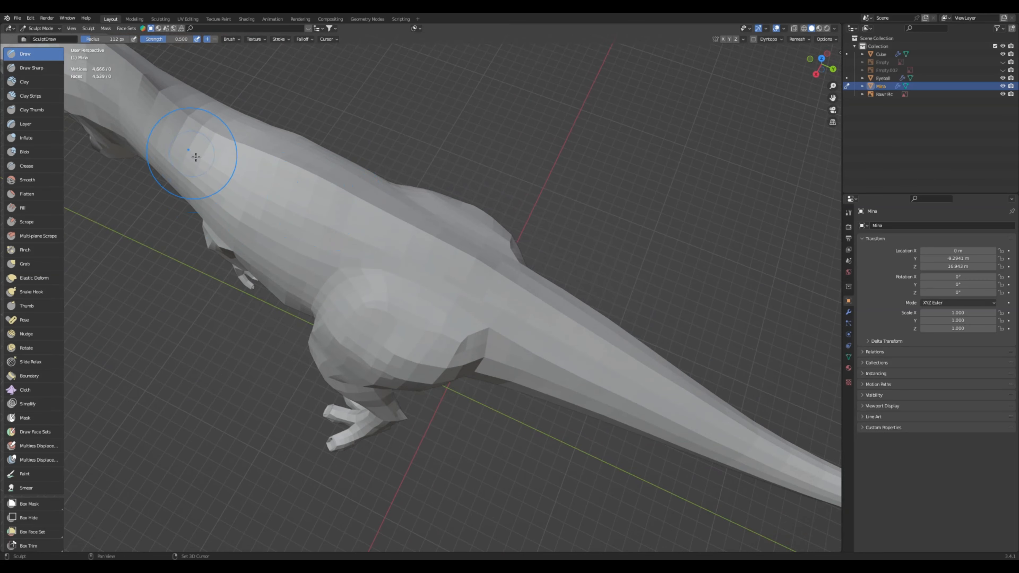
pyautogui.moveTo(386, 141)
pyautogui.mouseDown(button='middle')
pyautogui.moveTo(508, 231)
pyautogui.moveTo(531, 229)
pyautogui.moveTo(519, 234)
pyautogui.mouseUp(button='middle')
pyautogui.moveTo(415, 303); pyautogui.dragTo(425, 282)
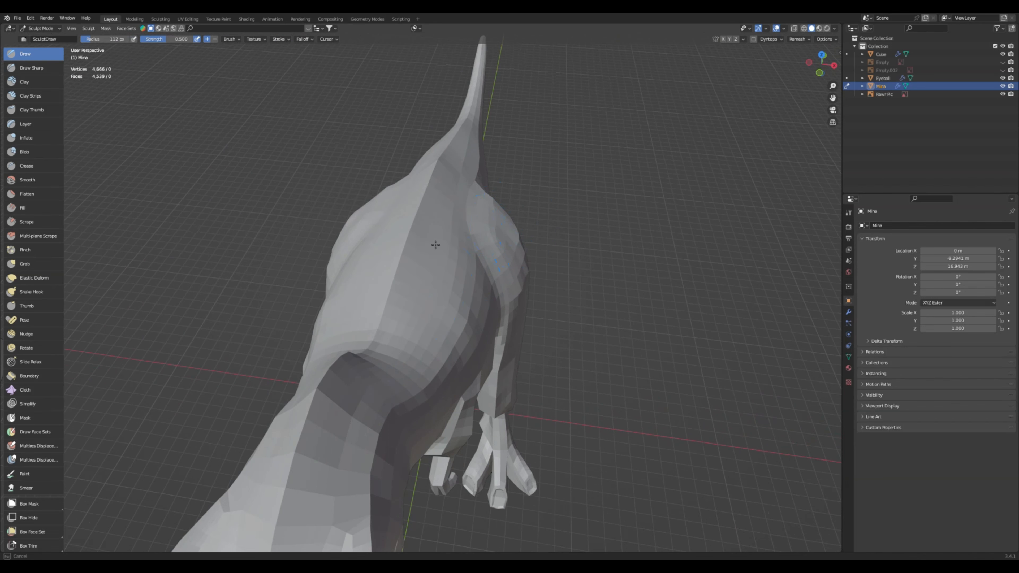
pyautogui.moveTo(435, 245)
pyautogui.keyDown('shift'); pyautogui.mouseDown()
pyautogui.moveTo(399, 380)
pyautogui.moveTo(395, 363)
pyautogui.mouseUp(); pyautogui.keyUp('shift')
pyautogui.moveTo(436, 239)
pyautogui.mouseDown(button='middle')
pyautogui.moveTo(432, 212)
pyautogui.moveTo(460, 235)
pyautogui.moveTo(416, 261)
pyautogui.moveTo(346, 240)
pyautogui.moveTo(330, 210)
pyautogui.moveTo(384, 250)
pyautogui.mouseUp(button='middle')
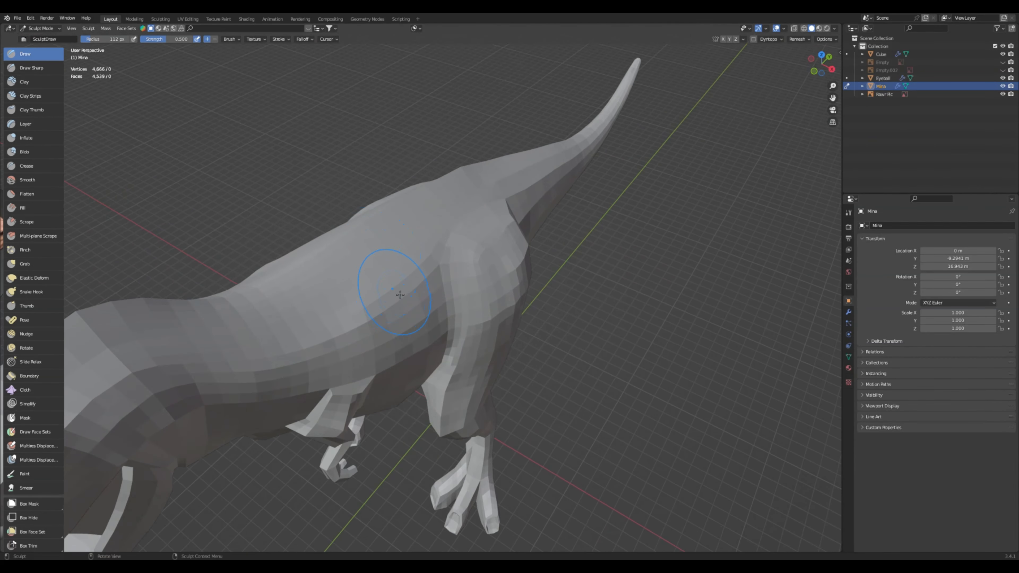
pyautogui.hotkey('ctrl', 'z')
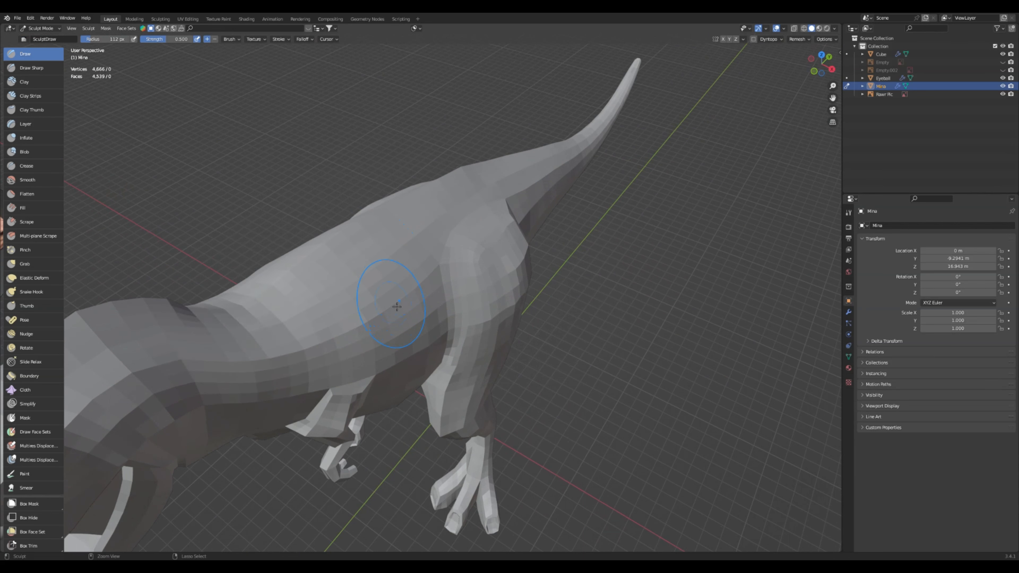
pyautogui.hotkey('ctrl', 'z')
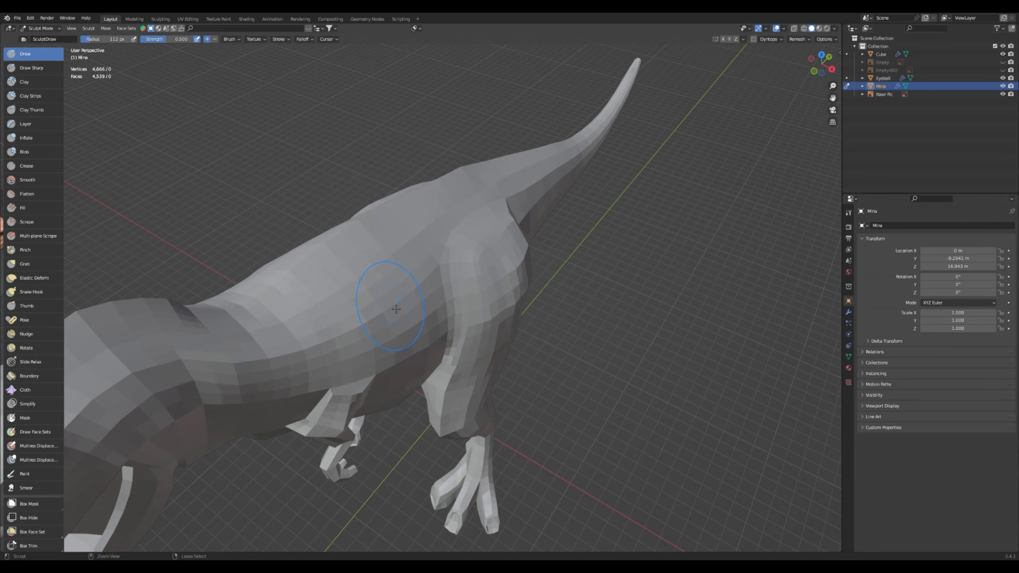
# Reduce the brush radius to 36 px and open the modifier settings of the T. rex mesh
pyautogui.press('[')
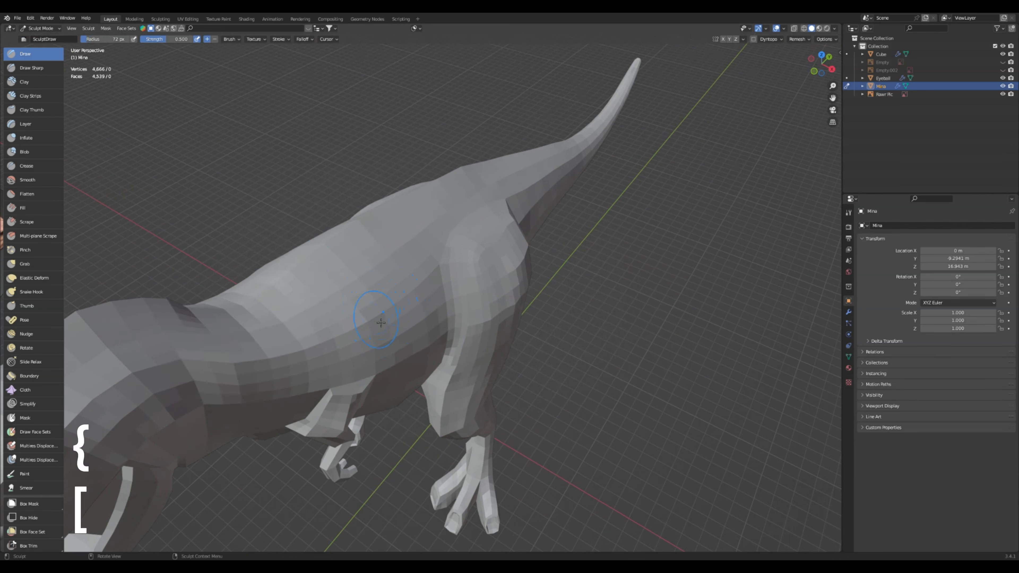
pyautogui.moveTo(369, 344); pyautogui.dragTo(430, 262, button='middle')
pyautogui.moveTo(402, 231); pyautogui.dragTo(422, 243, button='middle')
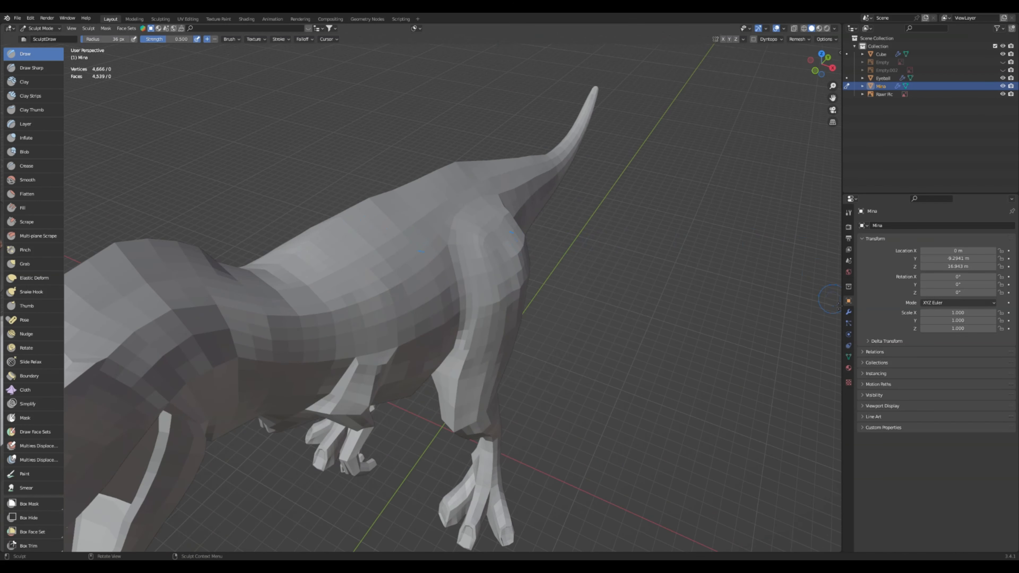
pyautogui.click(848, 312)
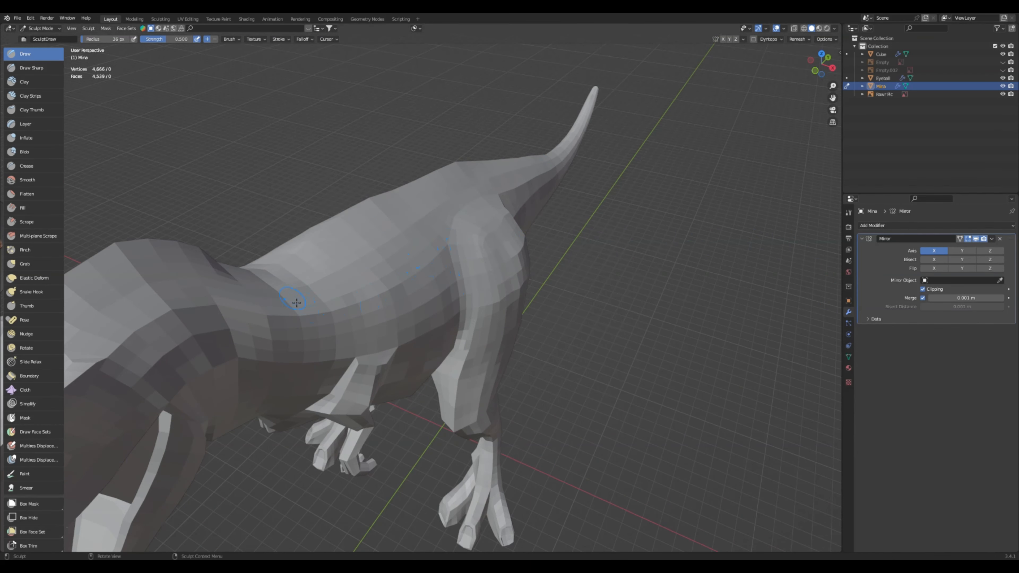
# Smooth the blocky faces on the T. rex's flank, neck and the side of its head around the eye
pyautogui.moveTo(320, 291); pyautogui.dragTo(362, 285, button='middle')
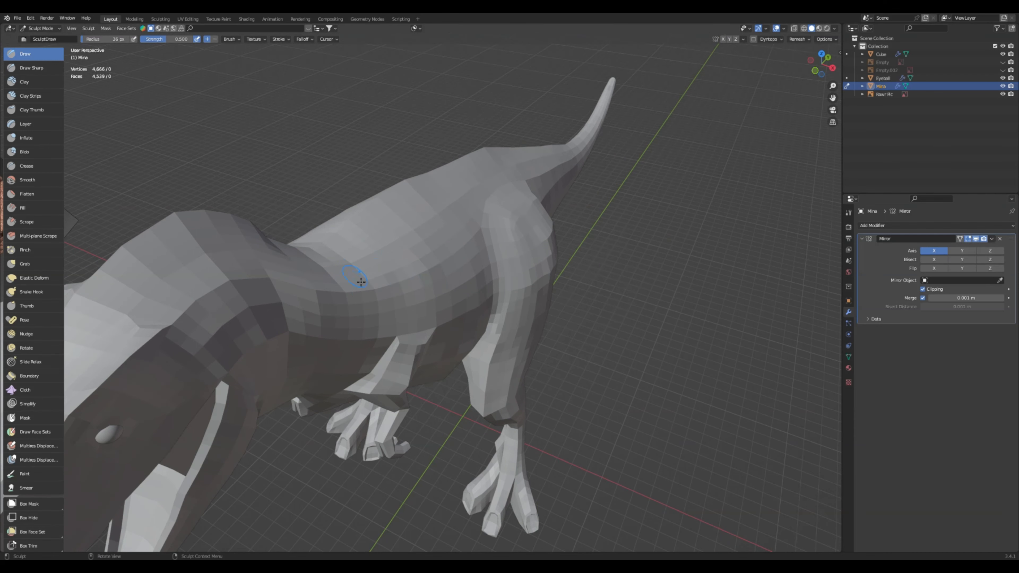
pyautogui.moveTo(408, 286); pyautogui.dragTo(410, 298)
pyautogui.moveTo(328, 304); pyautogui.dragTo(381, 167, button='middle')
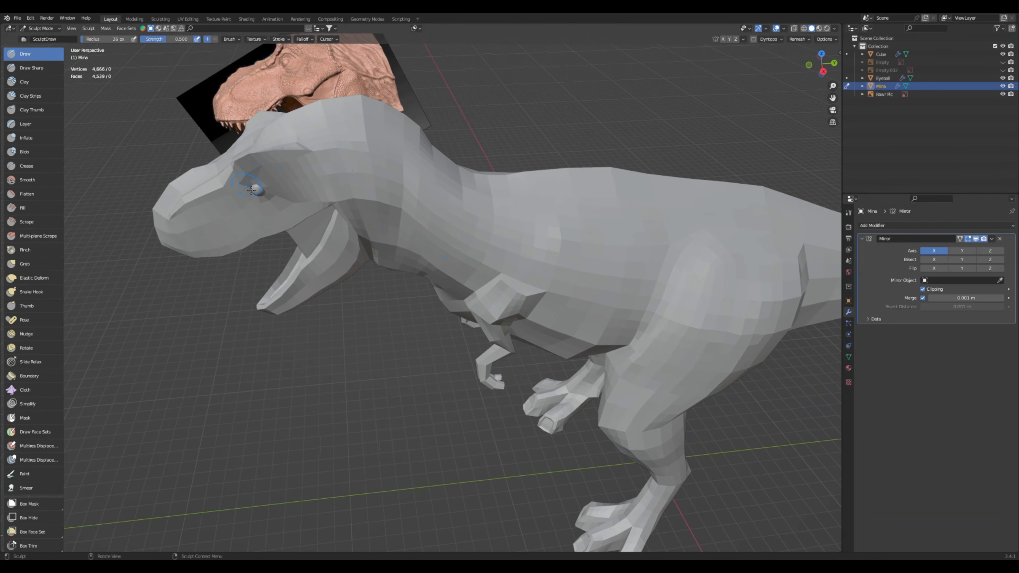
pyautogui.moveTo(257, 189); pyautogui.dragTo(342, 224, button='middle')
pyautogui.moveTo(332, 256); pyautogui.dragTo(299, 299)
pyautogui.moveTo(295, 299); pyautogui.dragTo(362, 235, button='middle')
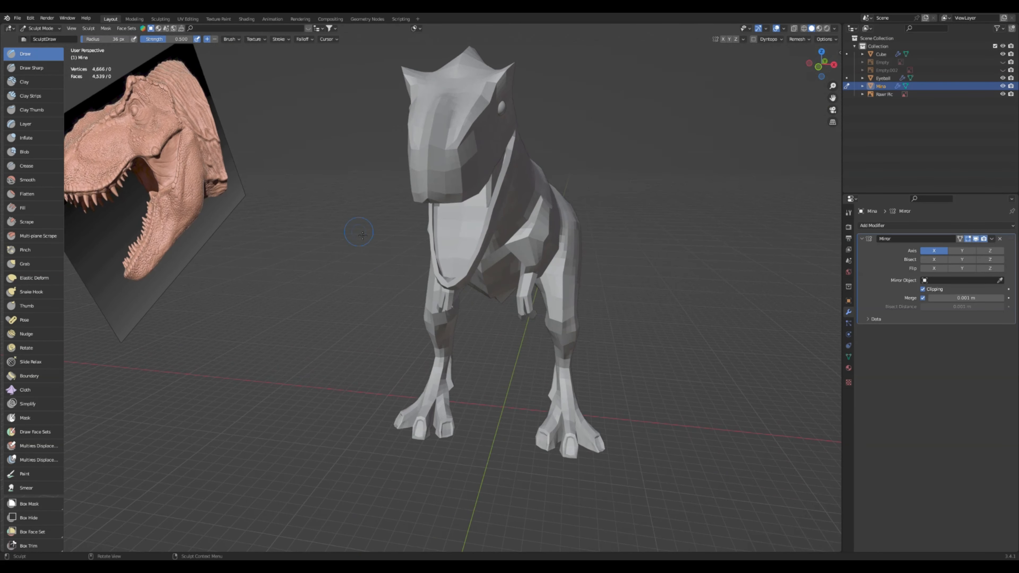
# Smooth the pointed brow horn and the ridge above the eye into a rounder head shape
pyautogui.moveTo(455, 154)
pyautogui.mouseDown(button='middle')
pyautogui.moveTo(339, 180)
pyautogui.moveTo(359, 170)
pyautogui.mouseUp(button='middle')
pyautogui.moveTo(317, 157); pyautogui.dragTo(419, 76)
pyautogui.moveTo(425, 76); pyautogui.dragTo(396, 96, button='middle')
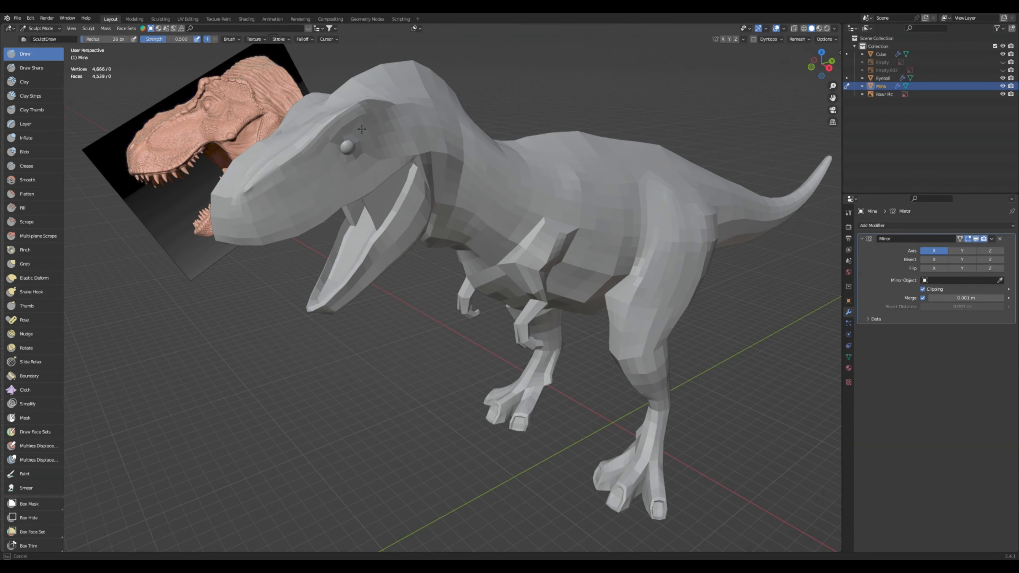
pyautogui.moveTo(362, 130); pyautogui.dragTo(341, 132)
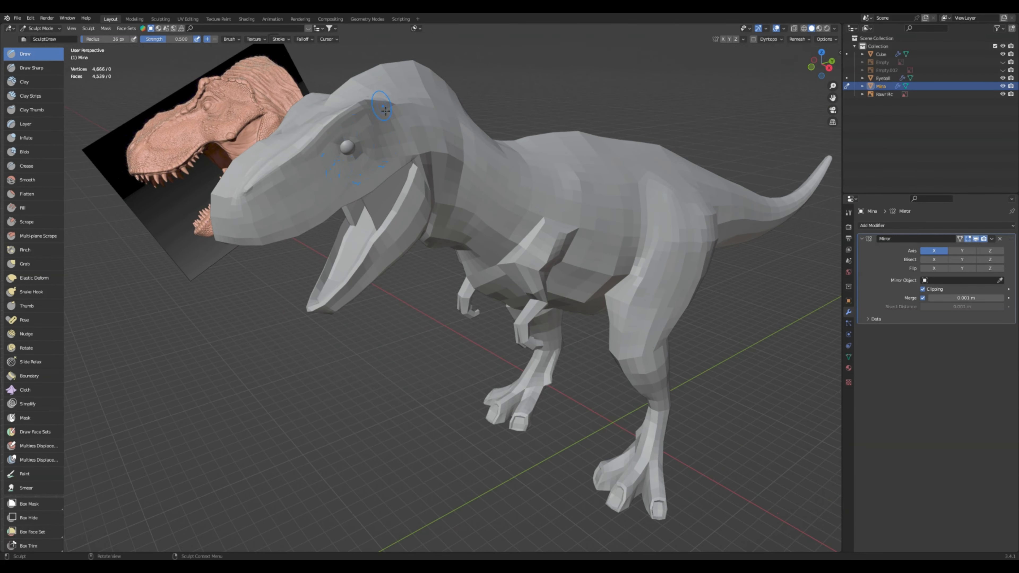
pyautogui.moveTo(384, 109); pyautogui.dragTo(299, 186, button='middle')
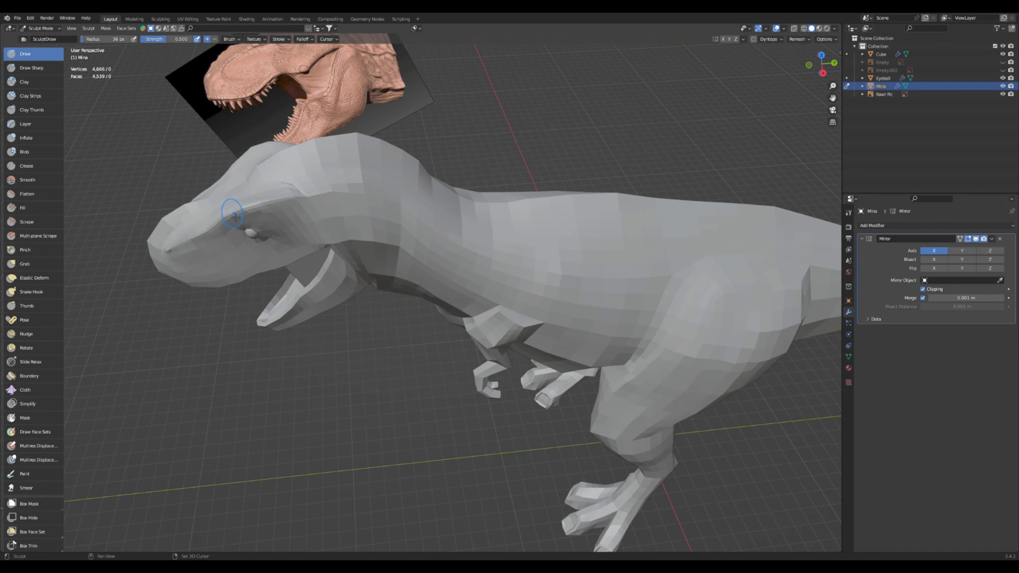
pyautogui.moveTo(244, 218)
pyautogui.mouseDown(button='middle')
pyautogui.moveTo(295, 172)
pyautogui.moveTo(331, 174)
pyautogui.mouseUp(button='middle')
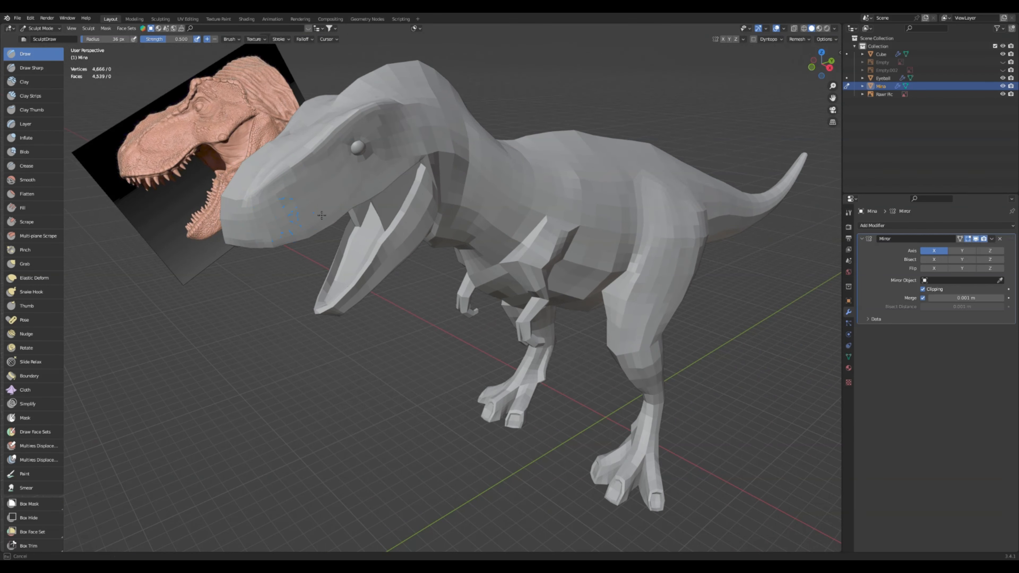
# Smooth the snout, the lower jaw with its throat side, the mouth corner and the adjoining neck
pyautogui.scroll(2, 398, 161)
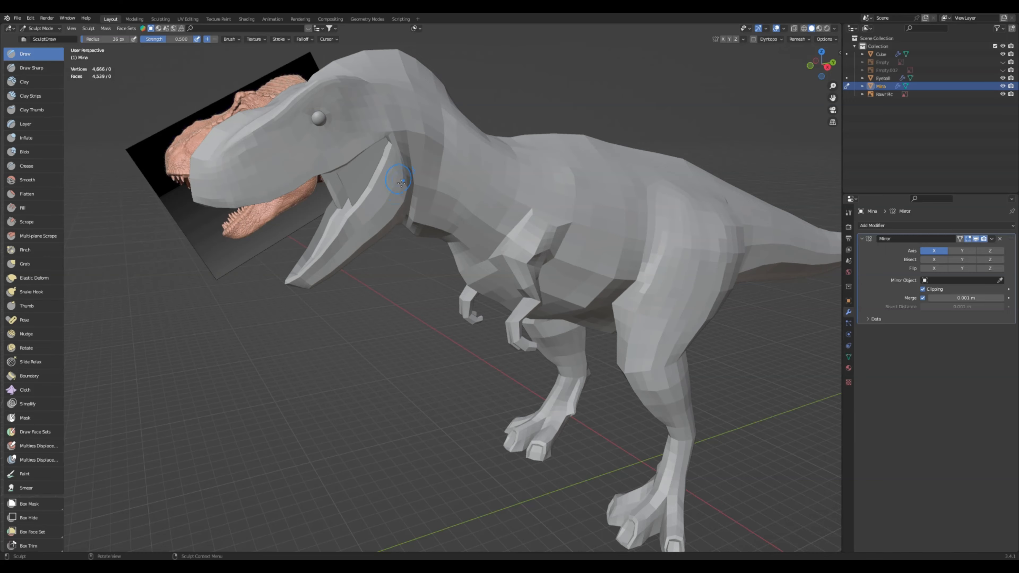
pyautogui.moveTo(401, 183); pyautogui.dragTo(408, 148, button='middle')
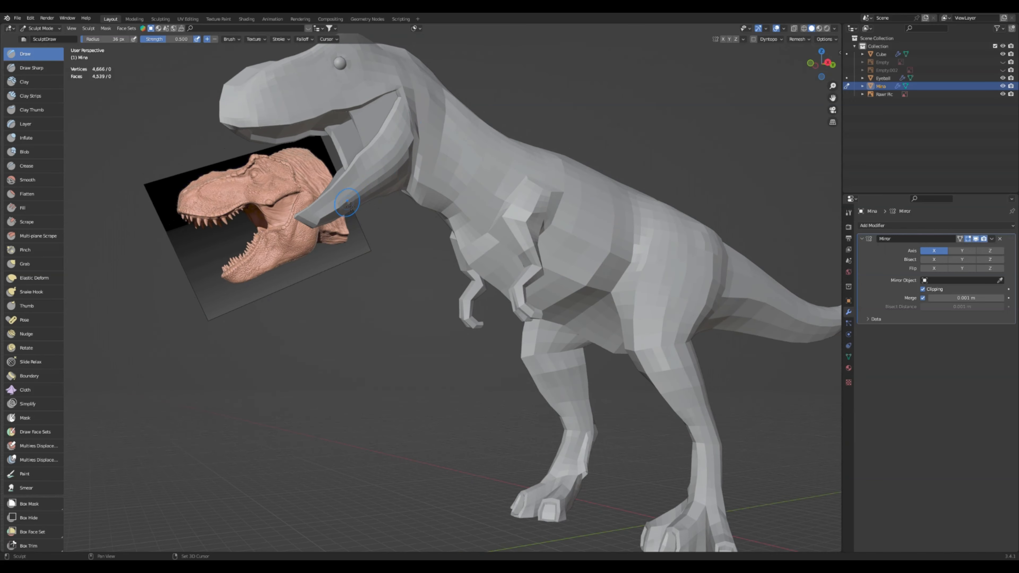
pyautogui.moveTo(348, 203)
pyautogui.mouseDown(button='middle')
pyautogui.moveTo(421, 146)
pyautogui.moveTo(464, 161)
pyautogui.mouseUp(button='middle')
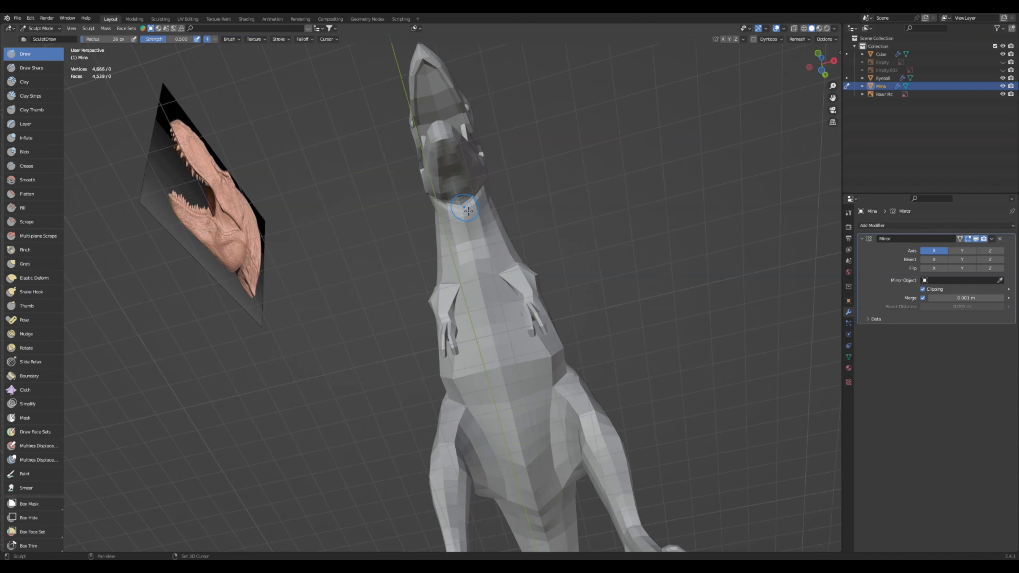
pyautogui.moveTo(461, 200)
pyautogui.mouseDown(button='middle')
pyautogui.moveTo(391, 164)
pyautogui.moveTo(394, 179)
pyautogui.moveTo(332, 121)
pyautogui.mouseUp(button='middle')
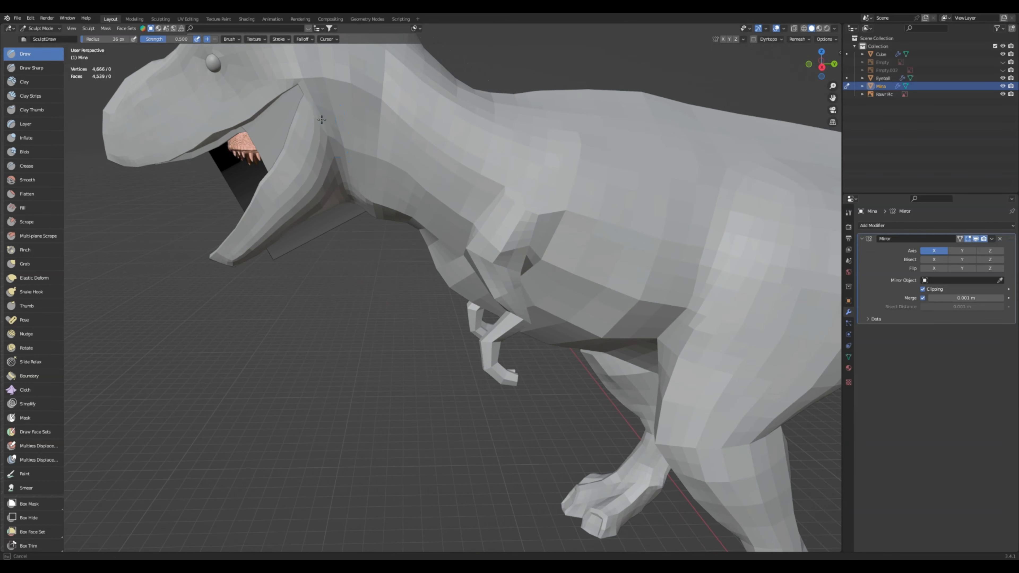
pyautogui.moveTo(311, 93); pyautogui.dragTo(305, 86)
pyautogui.moveTo(351, 130); pyautogui.dragTo(382, 118, button='middle')
pyautogui.moveTo(388, 175); pyautogui.dragTo(400, 199, button='middle')
pyautogui.moveTo(434, 157)
pyautogui.mouseDown(button='middle')
pyautogui.moveTo(398, 198)
pyautogui.moveTo(405, 266)
pyautogui.moveTo(493, 321)
pyautogui.mouseUp(button='middle')
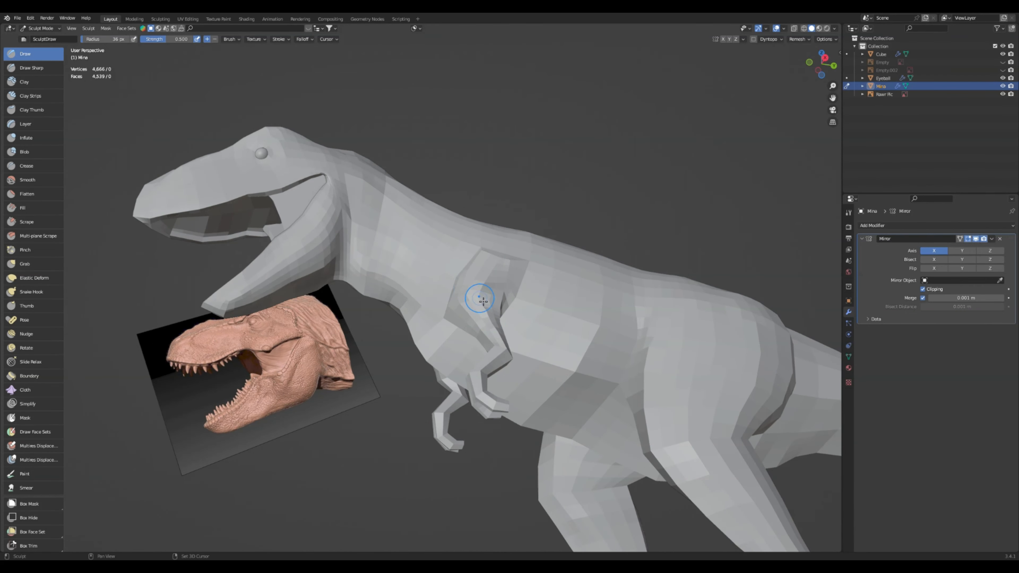
# Smooth the shoulder and upper arm where they join the T. rex's chest
pyautogui.moveTo(484, 285); pyautogui.dragTo(413, 281, button='middle')
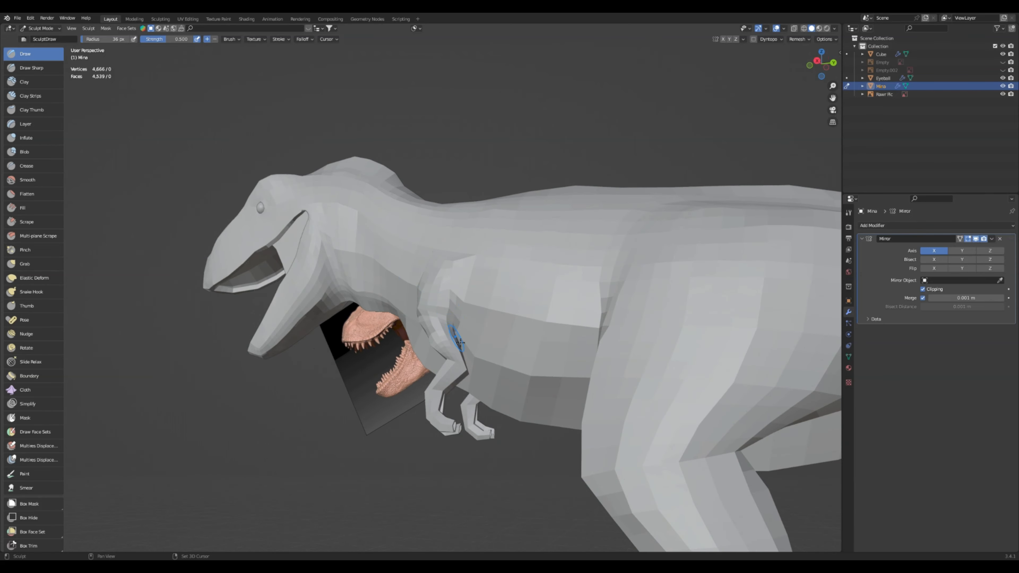
pyautogui.moveTo(445, 357); pyautogui.dragTo(494, 353, button='middle')
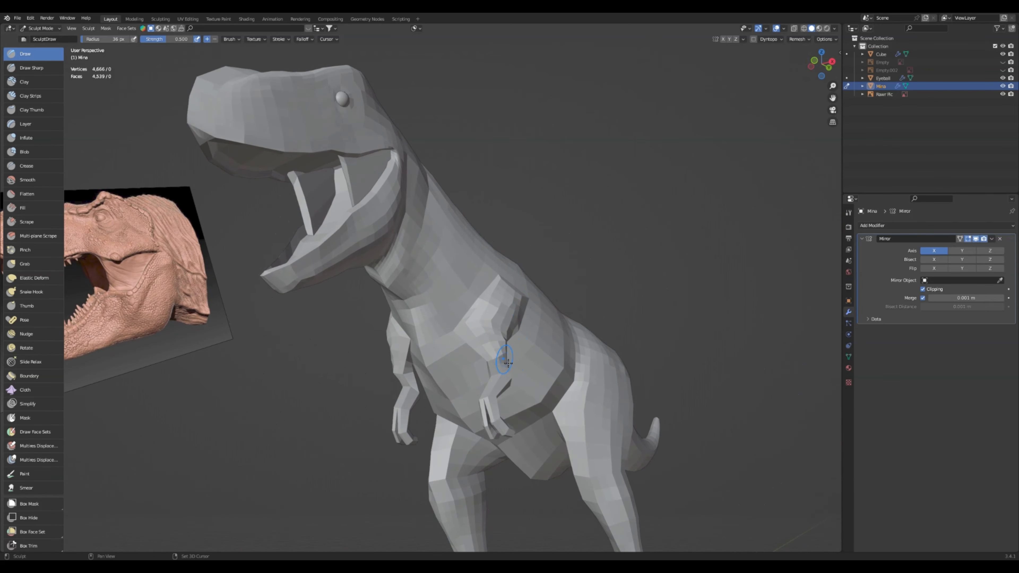
pyautogui.moveTo(485, 303); pyautogui.dragTo(466, 329, button='middle')
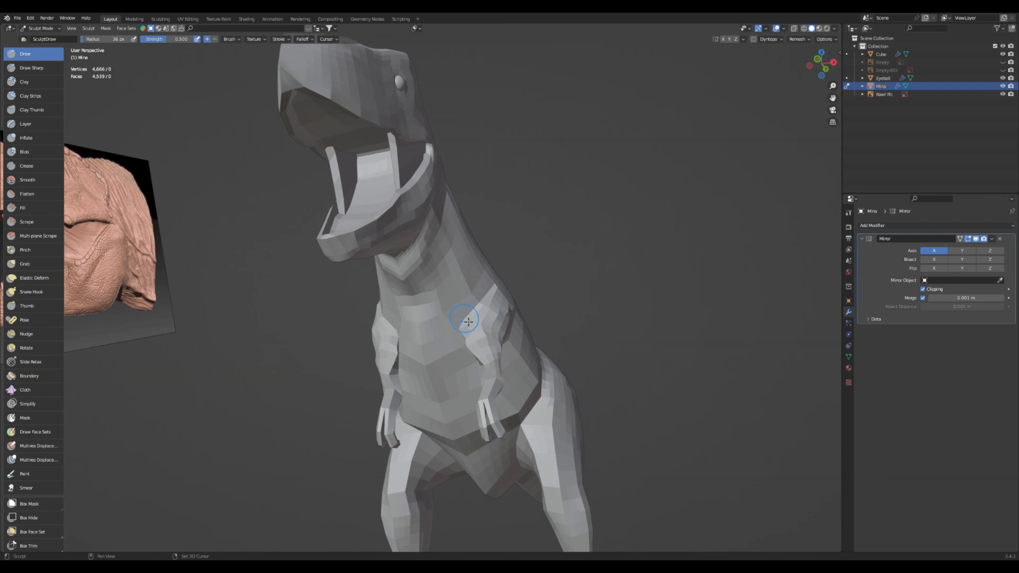
pyautogui.moveTo(500, 288); pyautogui.dragTo(466, 295, button='middle')
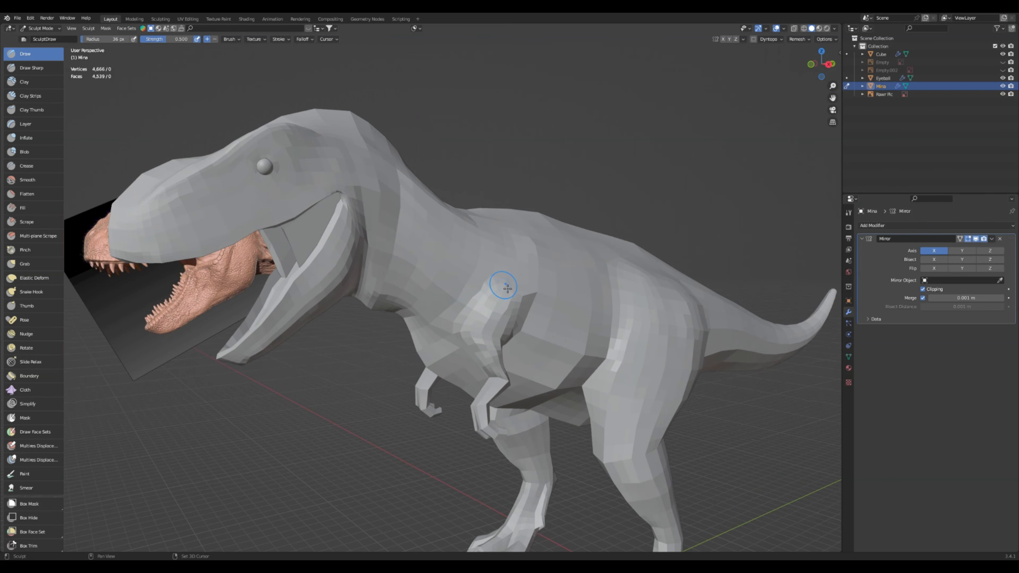
pyautogui.scroll(-3, 524, 311)
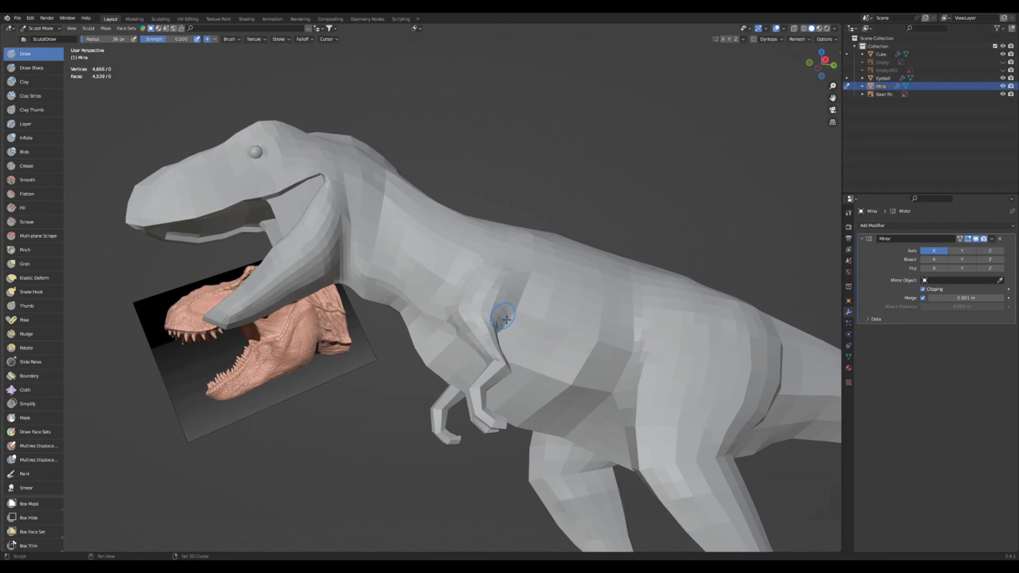
# Smooth the angular faces of the T. rex's chest and belly underside from between the arms back to the legs
pyautogui.moveTo(502, 313); pyautogui.dragTo(584, 278, button='middle')
pyautogui.moveTo(474, 364)
pyautogui.mouseDown()
pyautogui.moveTo(464, 386)
pyautogui.moveTo(464, 375)
pyautogui.moveTo(452, 383)
pyautogui.mouseUp()
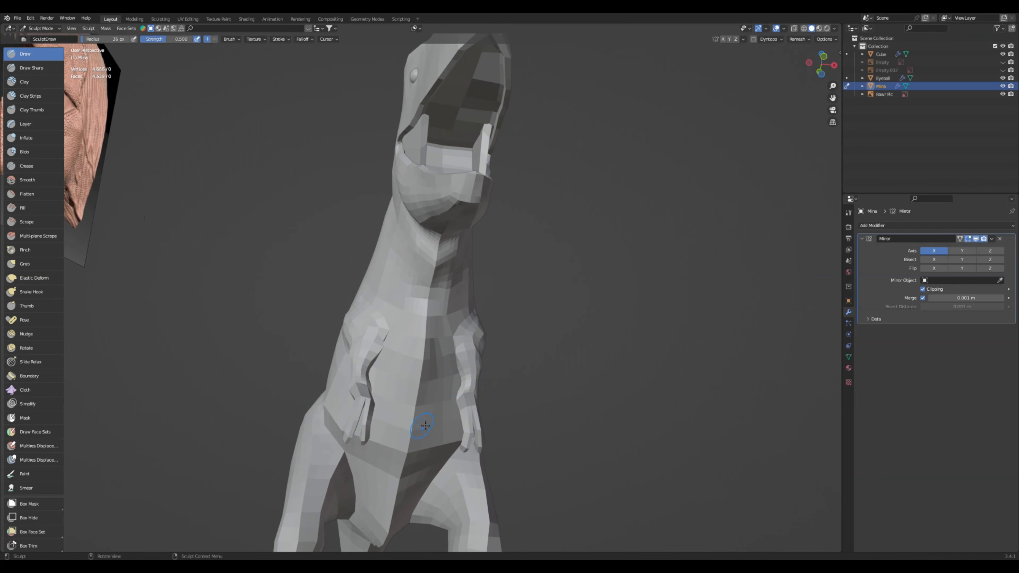
pyautogui.moveTo(445, 433); pyautogui.dragTo(355, 360, button='middle')
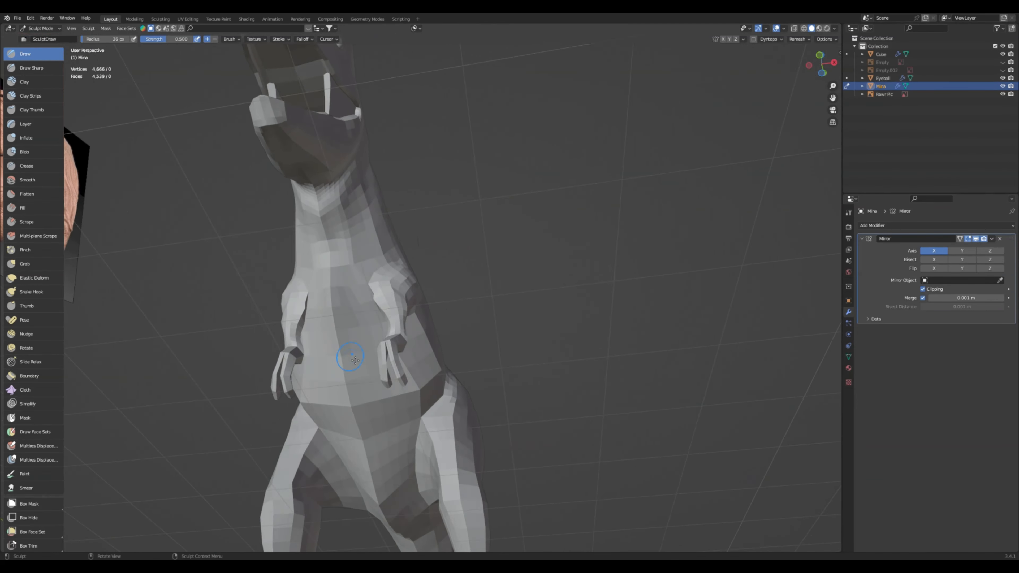
pyautogui.moveTo(424, 394); pyautogui.dragTo(442, 361)
pyautogui.moveTo(441, 361); pyautogui.dragTo(524, 348, button='middle')
pyautogui.moveTo(496, 315); pyautogui.dragTo(401, 418, button='middle')
pyautogui.moveTo(388, 458); pyautogui.dragTo(387, 467)
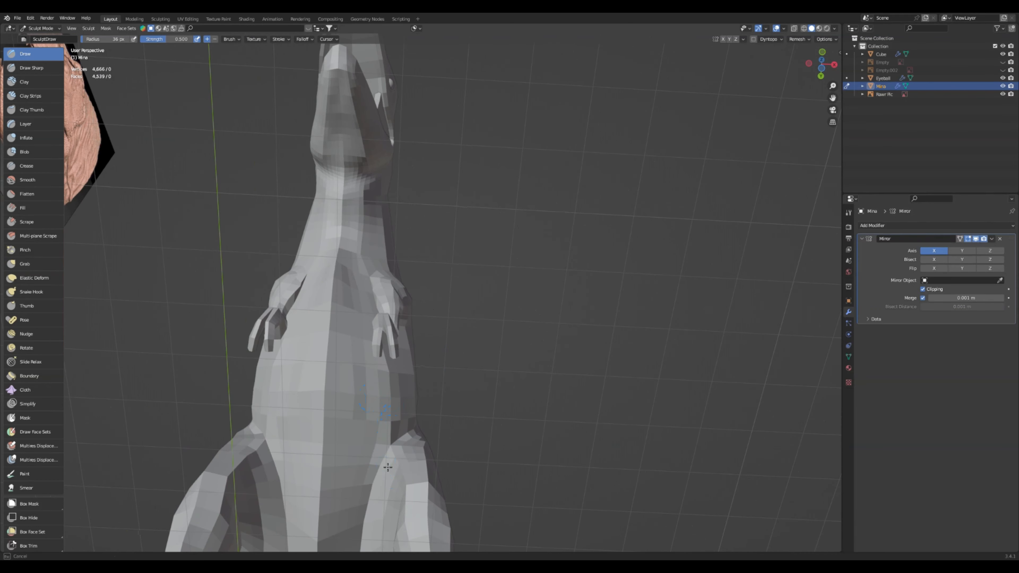
pyautogui.keyDown('shift'); pyautogui.moveTo(390, 455); pyautogui.dragTo(425, 350, button='middle'); pyautogui.keyUp('shift')
pyautogui.moveTo(409, 374)
pyautogui.mouseDown()
pyautogui.moveTo(397, 468)
pyautogui.moveTo(411, 431)
pyautogui.mouseUp()
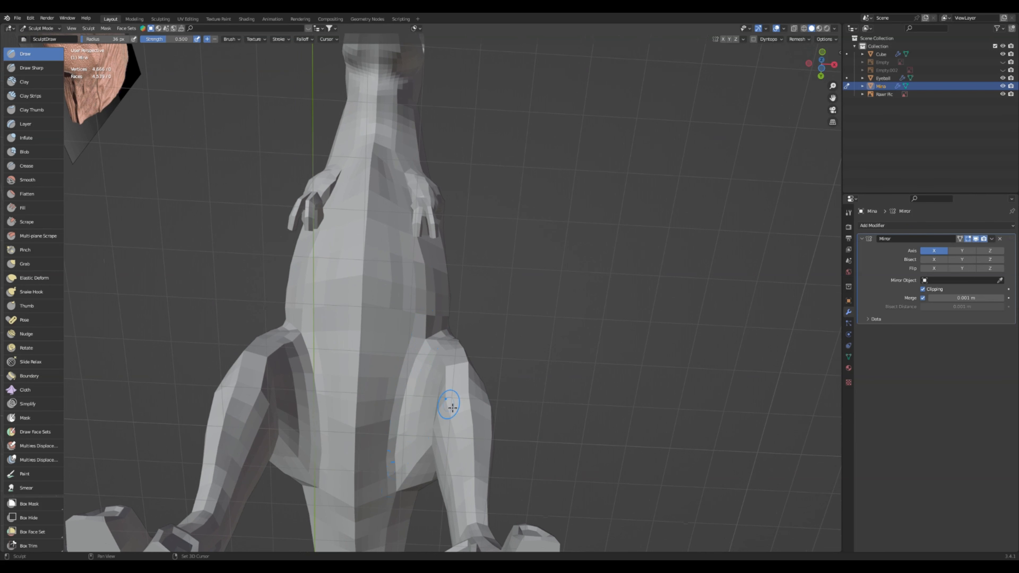
# Smooth the inner thigh and the groin area where the leg joins the belly
pyautogui.moveTo(452, 407); pyautogui.dragTo(473, 400, button='middle')
pyautogui.moveTo(472, 401); pyautogui.dragTo(480, 336)
pyautogui.moveTo(488, 308); pyautogui.dragTo(427, 353, button='middle')
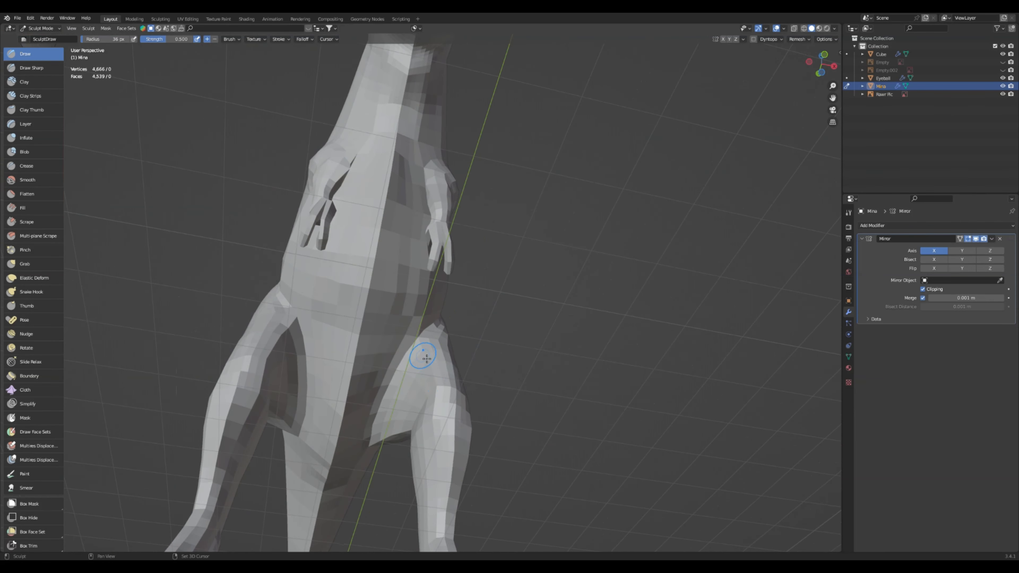
pyautogui.moveTo(428, 353)
pyautogui.mouseDown()
pyautogui.moveTo(435, 418)
pyautogui.moveTo(428, 400)
pyautogui.mouseUp()
pyautogui.moveTo(428, 401); pyautogui.dragTo(425, 436, button='middle')
pyautogui.moveTo(424, 434); pyautogui.dragTo(417, 422)
# Smooth the front of the thigh and the knee down into the shin
pyautogui.moveTo(417, 422); pyautogui.dragTo(441, 426, button='middle')
pyautogui.keyDown('shift'); pyautogui.moveTo(444, 408); pyautogui.dragTo(430, 492); pyautogui.keyUp('shift')
pyautogui.moveTo(491, 382); pyautogui.dragTo(461, 396, button='middle')
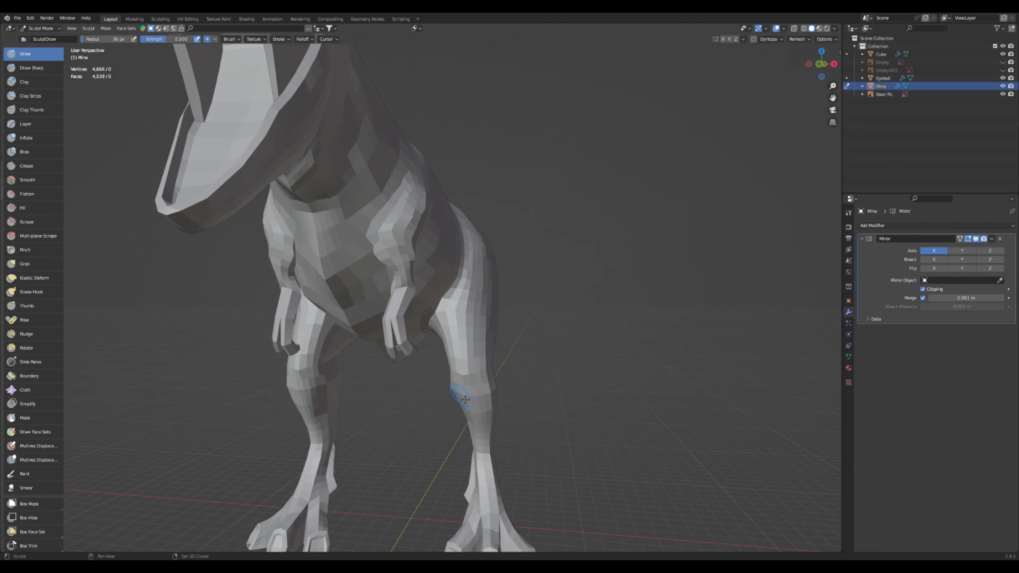
pyautogui.moveTo(462, 396); pyautogui.dragTo(469, 368)
# Smooth the outer thigh and the hard crease where the hip meets the base of the tail
pyautogui.moveTo(470, 325); pyautogui.dragTo(529, 337, button='middle')
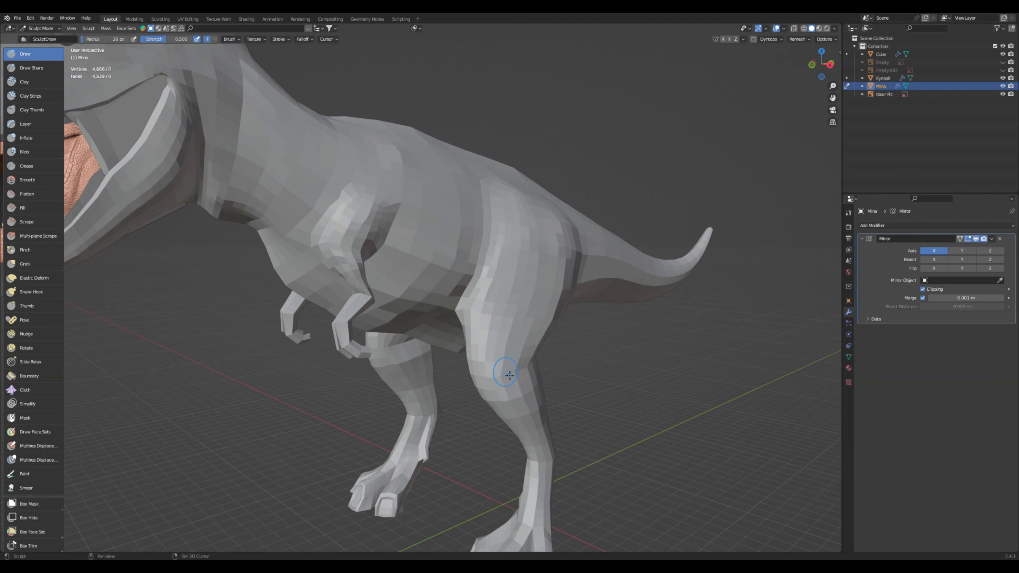
pyautogui.moveTo(504, 274); pyautogui.dragTo(453, 271, button='middle')
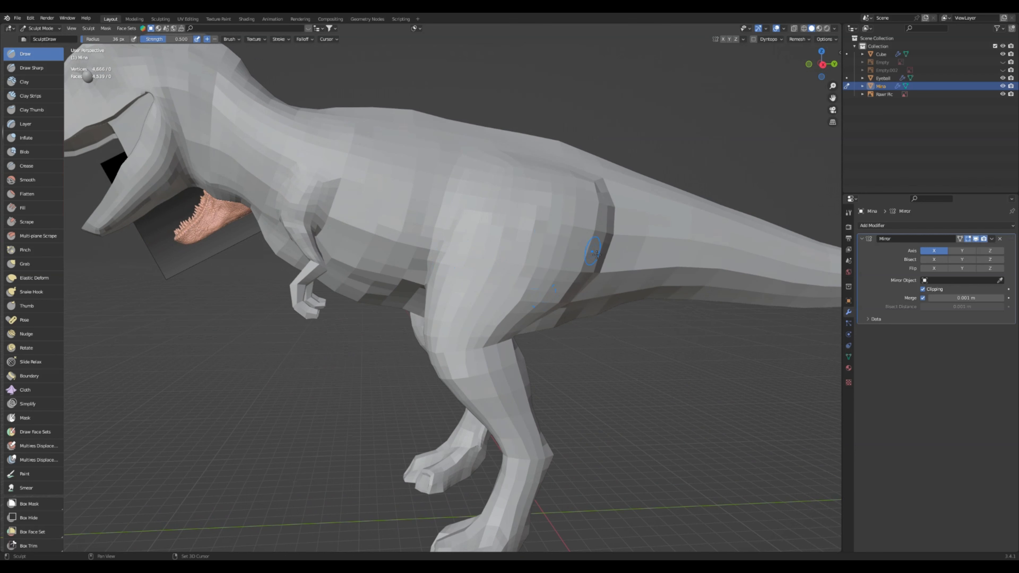
pyautogui.moveTo(602, 216); pyautogui.dragTo(648, 221, button='middle')
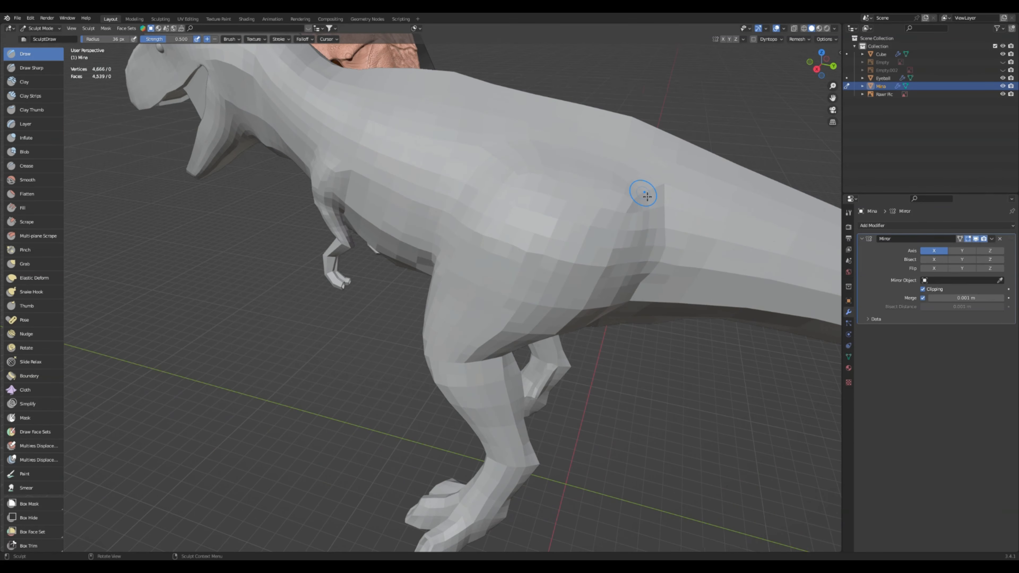
pyautogui.keyDown('shift'); pyautogui.moveTo(550, 246); pyautogui.dragTo(546, 210, button='middle'); pyautogui.keyUp('shift')
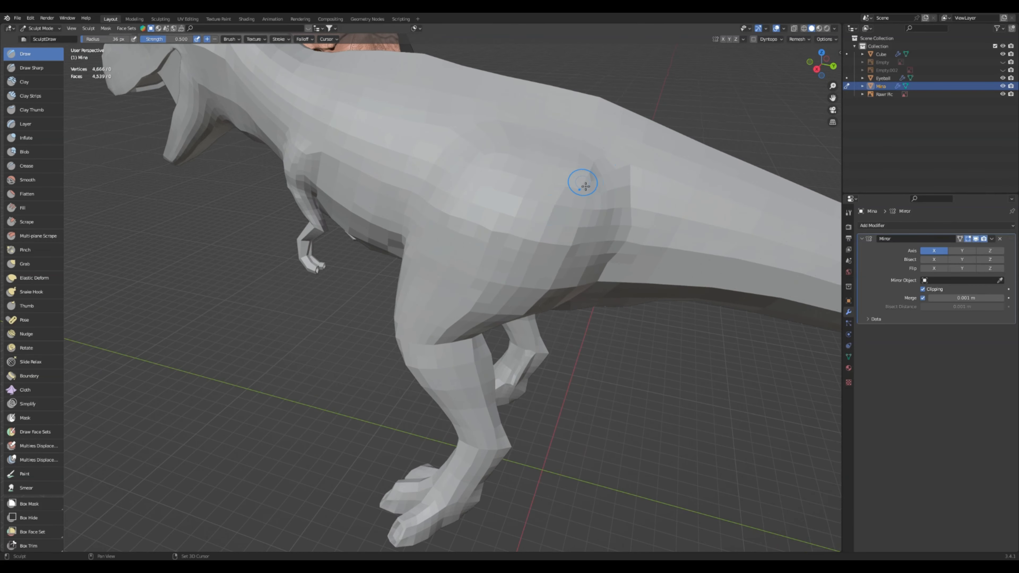
# Smooth the upper hip and rump so they blend into the back and the tail base
pyautogui.moveTo(585, 177); pyautogui.dragTo(550, 223, button='middle')
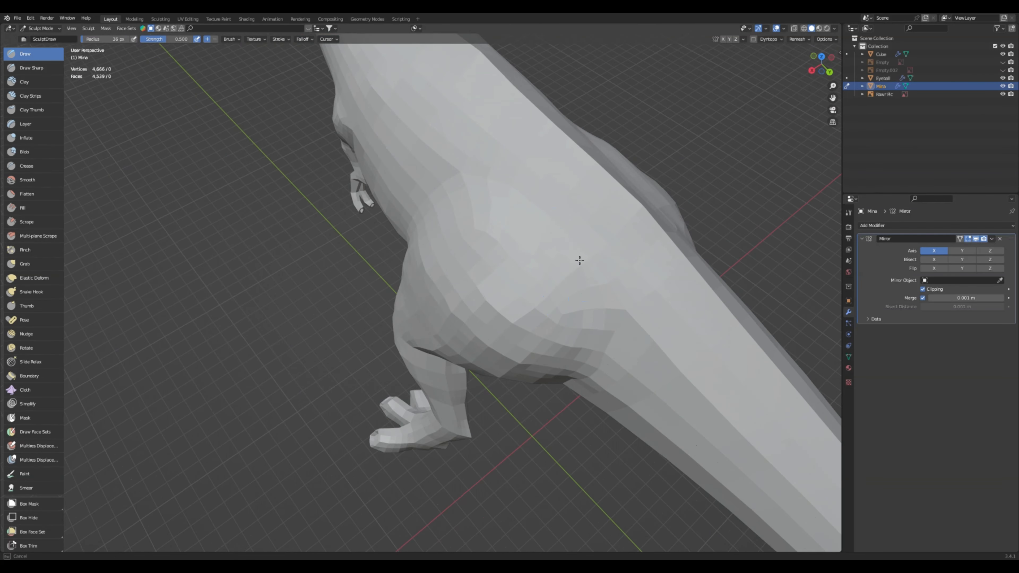
pyautogui.keyDown('shift'); pyautogui.moveTo(579, 260); pyautogui.dragTo(606, 329); pyautogui.keyUp('shift')
pyautogui.keyDown('shift'); pyautogui.moveTo(457, 270); pyautogui.dragTo(553, 360); pyautogui.keyUp('shift')
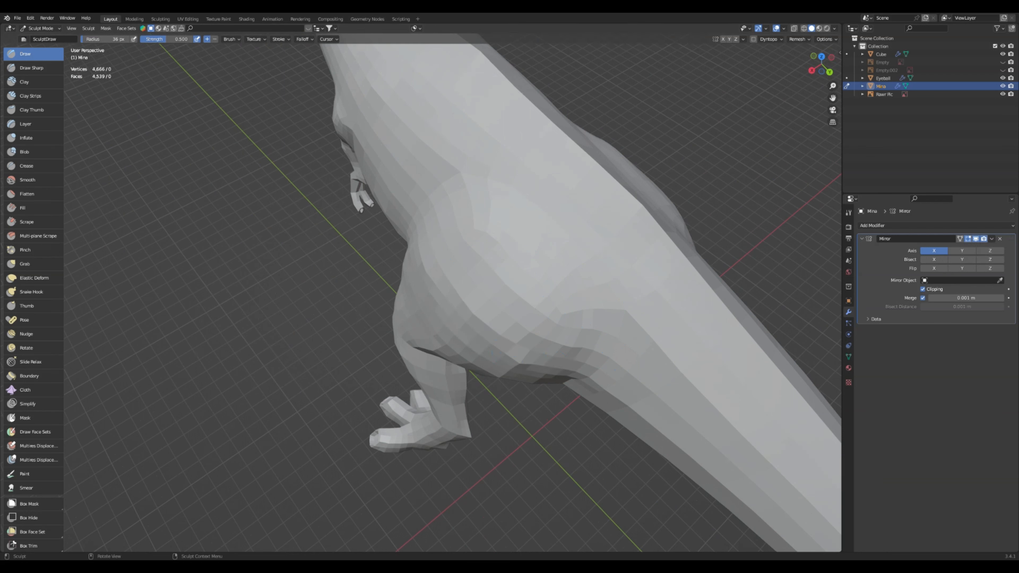
# Smooth the edges around the knee and along the lower leg down to the foot
pyautogui.moveTo(525, 277); pyautogui.dragTo(495, 251, button='middle')
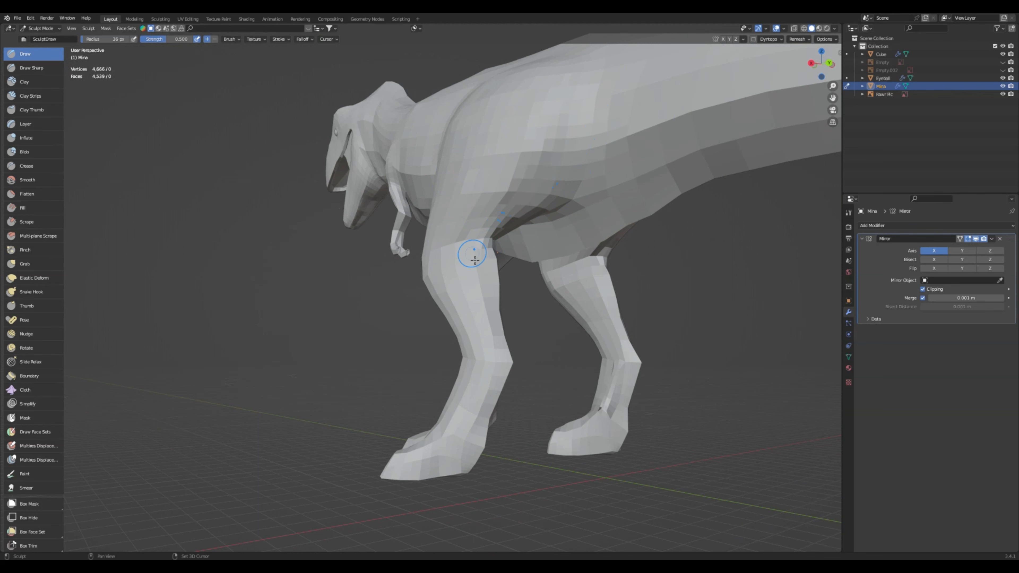
pyautogui.moveTo(455, 273)
pyautogui.mouseDown(button='middle')
pyautogui.moveTo(428, 261)
pyautogui.moveTo(563, 232)
pyautogui.mouseUp(button='middle')
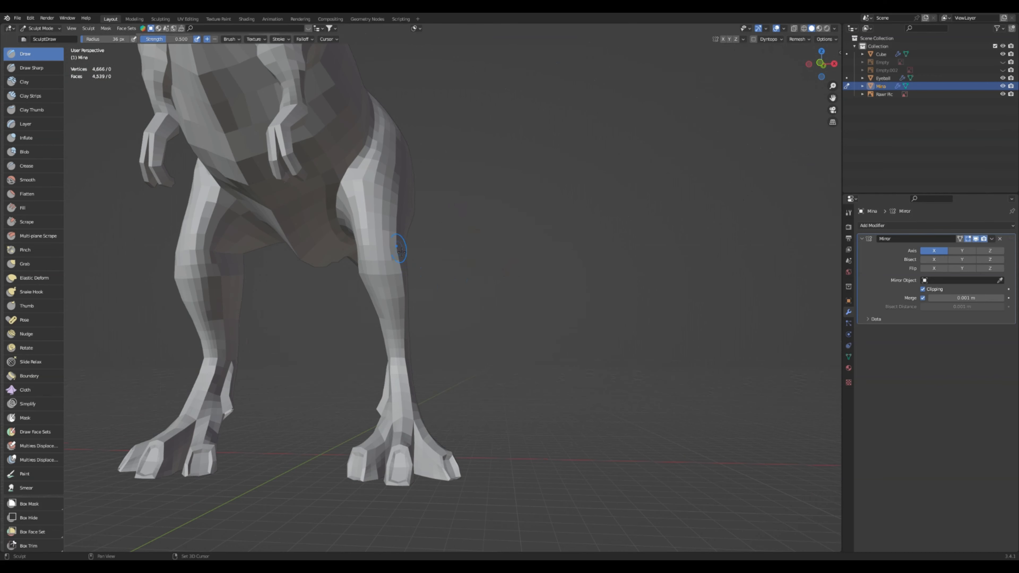
pyautogui.moveTo(399, 257); pyautogui.dragTo(387, 291, button='middle')
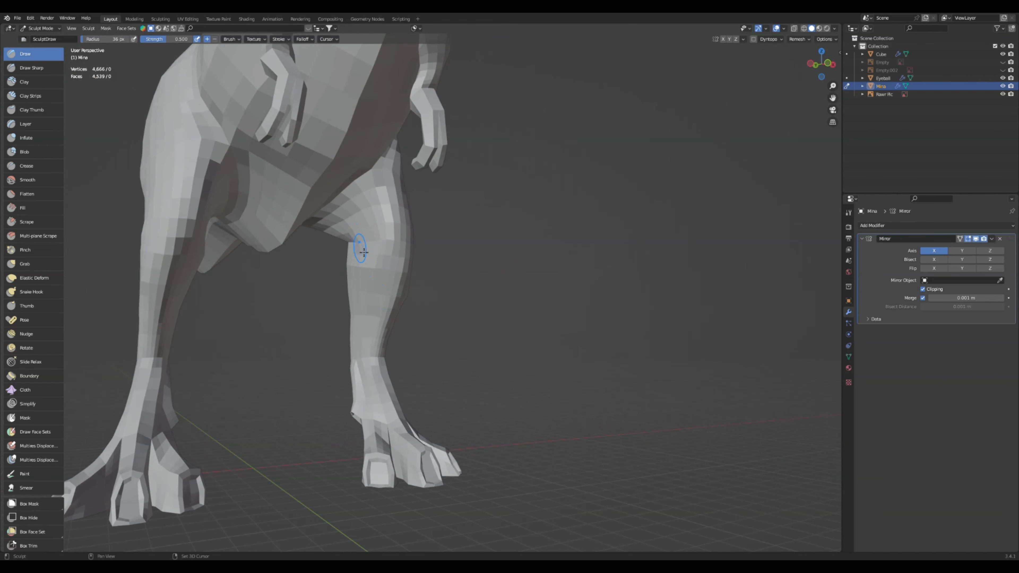
pyautogui.moveTo(403, 419); pyautogui.dragTo(412, 259, button='middle')
pyautogui.moveTo(407, 317)
pyautogui.keyDown('shift'); pyautogui.mouseDown()
pyautogui.moveTo(415, 219)
pyautogui.moveTo(420, 301)
pyautogui.mouseUp(); pyautogui.keyUp('shift')
pyautogui.keyDown('shift'); pyautogui.moveTo(414, 369); pyautogui.dragTo(415, 410); pyautogui.keyUp('shift')
# Smooth the upper surfaces of the foot and toes along with the ankle and heel
pyautogui.moveTo(421, 361); pyautogui.dragTo(387, 375, button='middle')
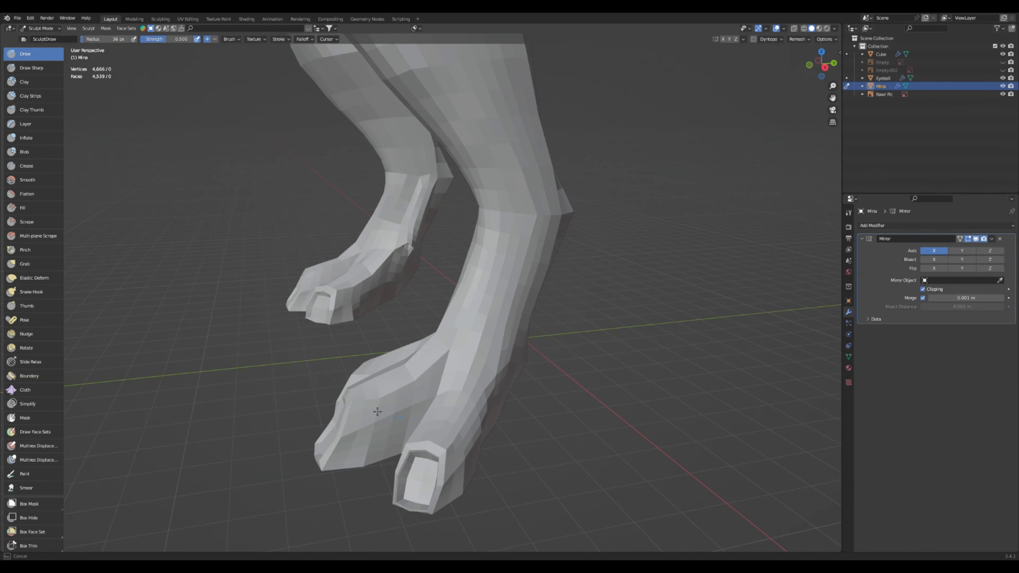
pyautogui.moveTo(449, 349); pyautogui.dragTo(319, 480, button='middle')
pyautogui.scroll(4, 322, 502)
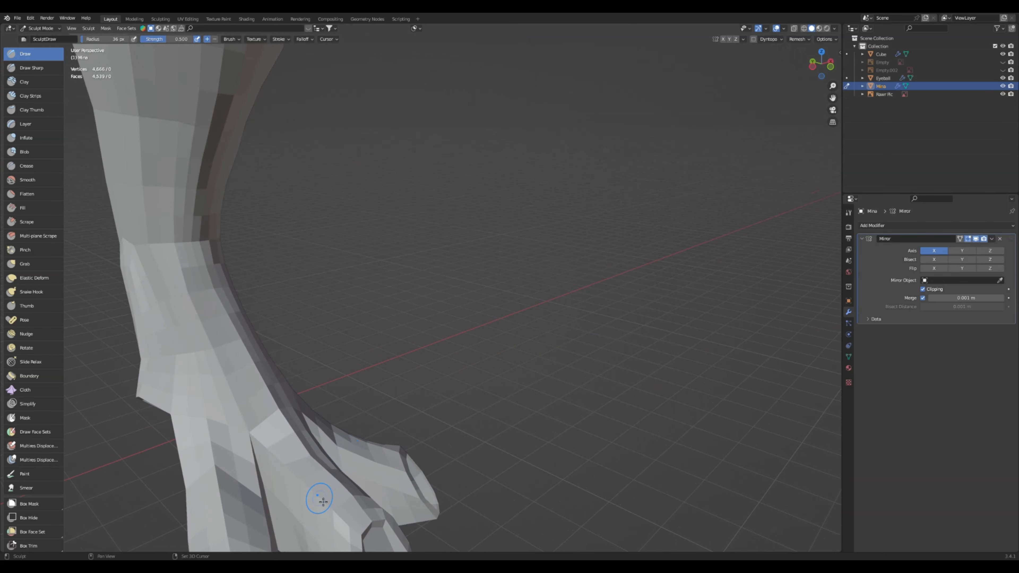
pyautogui.scroll(-4, 268, 432)
pyautogui.moveTo(341, 330); pyautogui.dragTo(386, 335, button='middle')
pyautogui.moveTo(294, 257); pyautogui.dragTo(379, 148, button='middle')
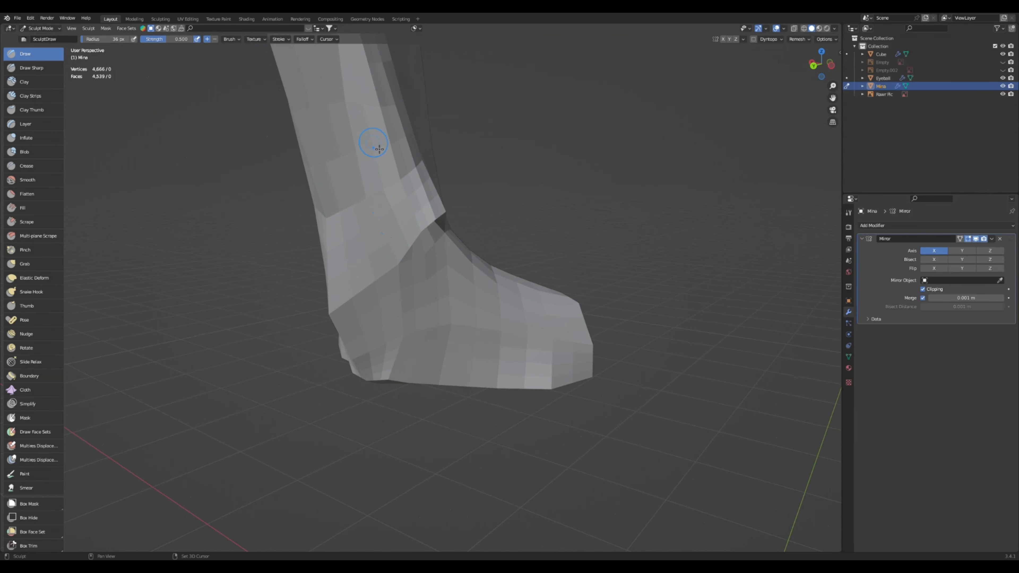
pyautogui.moveTo(379, 149); pyautogui.dragTo(397, 241)
pyautogui.moveTo(349, 281)
pyautogui.mouseDown(button='middle')
pyautogui.moveTo(382, 239)
pyautogui.moveTo(433, 242)
pyautogui.mouseUp(button='middle')
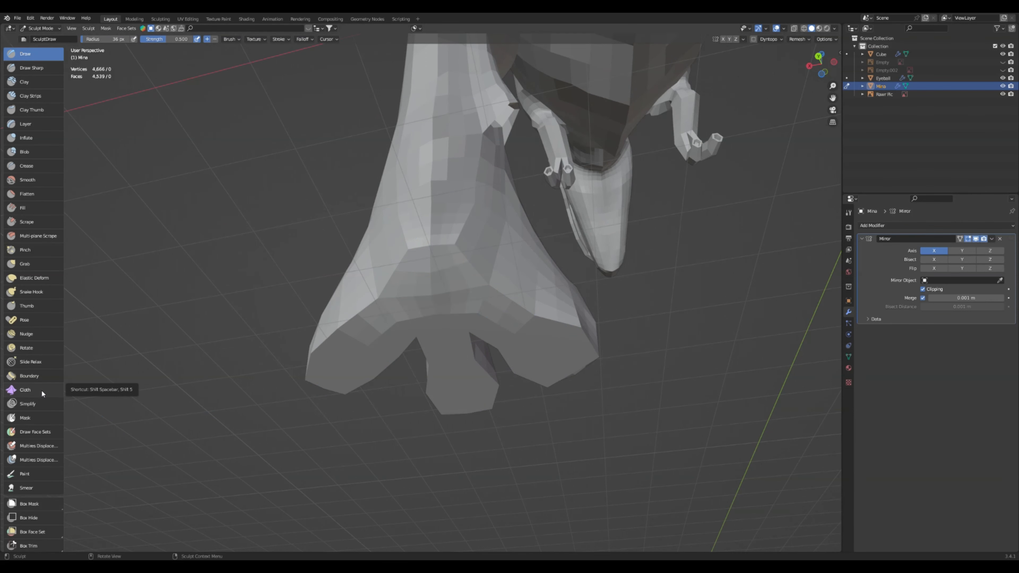
# Try to smooth the flat sole and the undersides of the toes
pyautogui.moveTo(486, 263); pyautogui.dragTo(476, 296, button='middle')
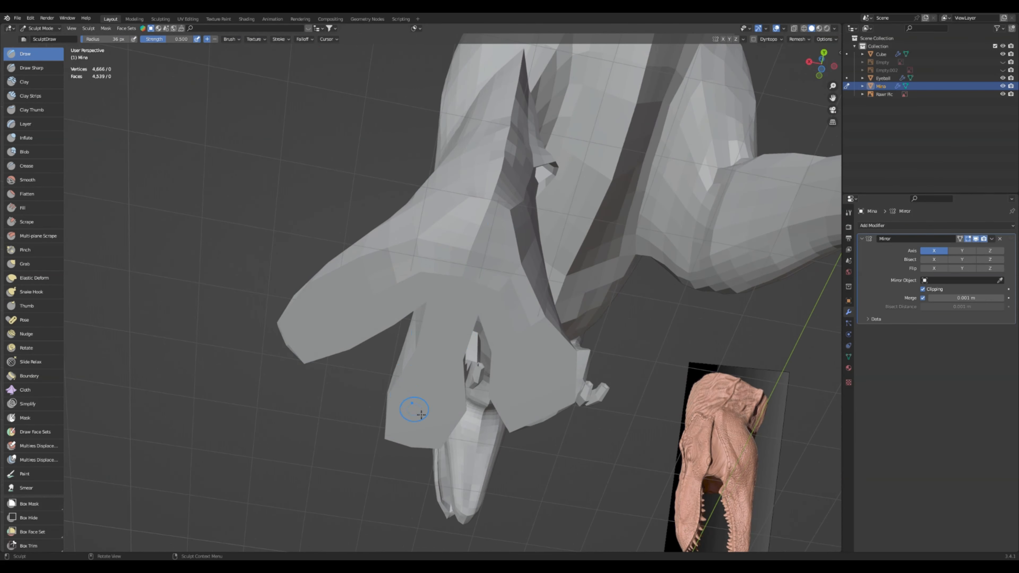
pyautogui.moveTo(350, 321); pyautogui.dragTo(475, 338, button='middle')
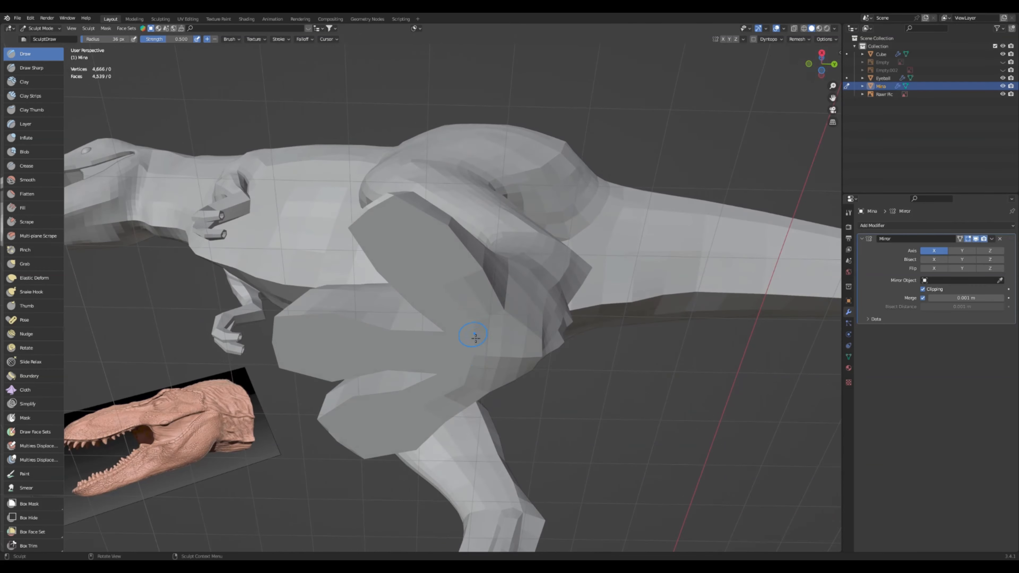
pyautogui.moveTo(416, 278); pyautogui.dragTo(360, 219, button='middle')
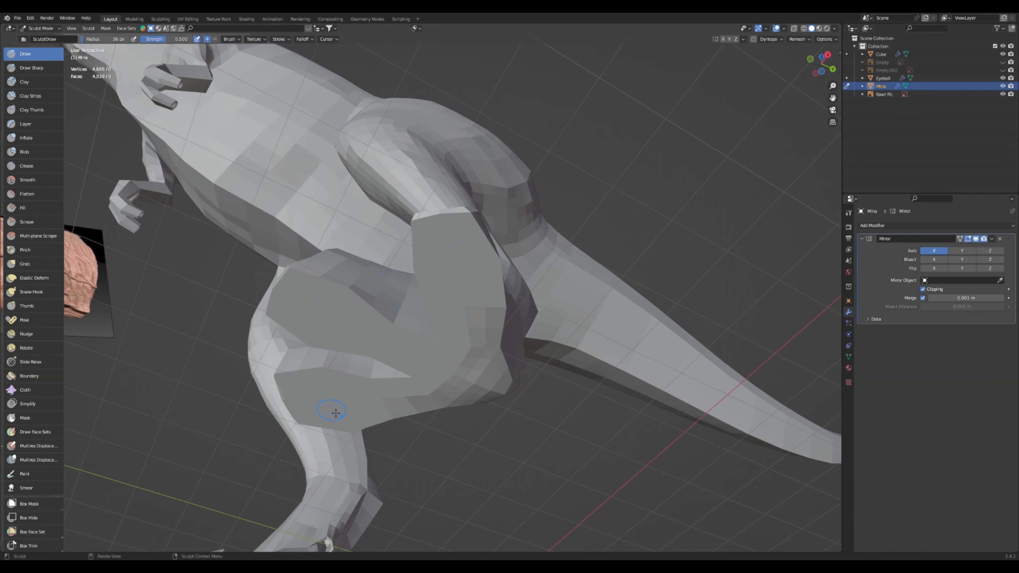
pyautogui.moveTo(445, 367); pyautogui.dragTo(426, 295, button='middle')
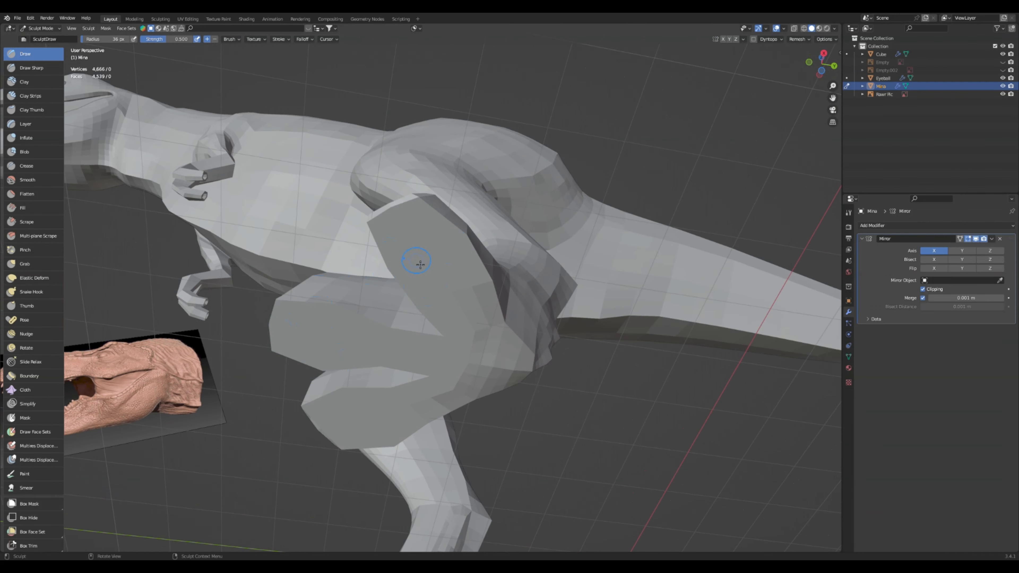
pyautogui.moveTo(420, 264); pyautogui.dragTo(456, 264, button='middle')
pyautogui.moveTo(520, 169); pyautogui.dragTo(439, 322)
pyautogui.moveTo(383, 267)
pyautogui.mouseDown()
pyautogui.moveTo(345, 259)
pyautogui.moveTo(307, 283)
pyautogui.moveTo(368, 387)
pyautogui.mouseUp()
pyautogui.moveTo(465, 358)
pyautogui.keyDown('shift'); pyautogui.mouseDown()
pyautogui.moveTo(511, 423)
pyautogui.moveTo(552, 401)
pyautogui.moveTo(501, 355)
pyautogui.moveTo(438, 403)
pyautogui.moveTo(392, 403)
pyautogui.moveTo(445, 377)
pyautogui.mouseUp(); pyautogui.keyUp('shift')
pyautogui.moveTo(445, 378)
pyautogui.mouseDown(button='middle')
pyautogui.moveTo(473, 337)
pyautogui.moveTo(477, 392)
pyautogui.mouseUp(button='middle')
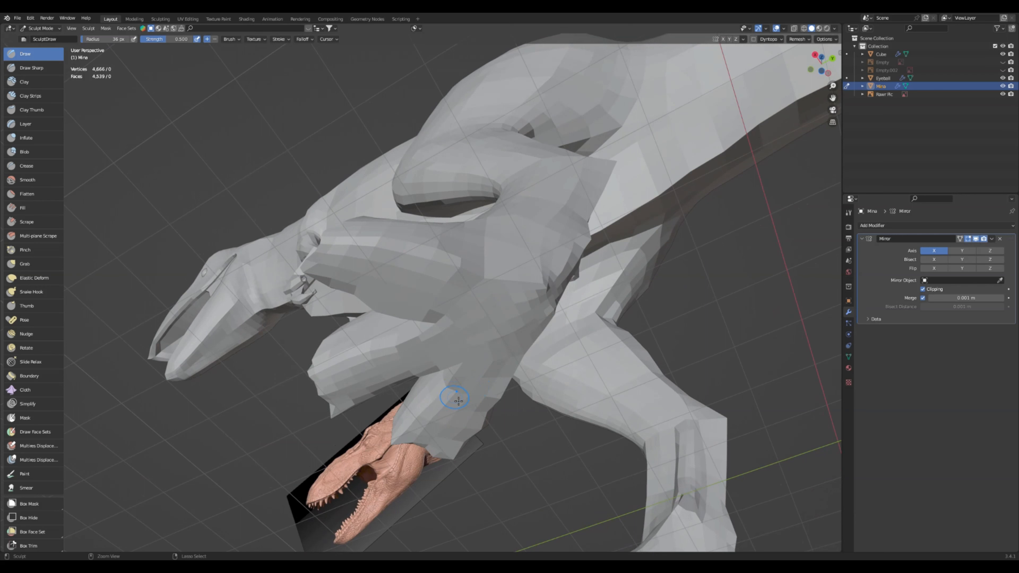
pyautogui.hotkey('ctrl', 'z')
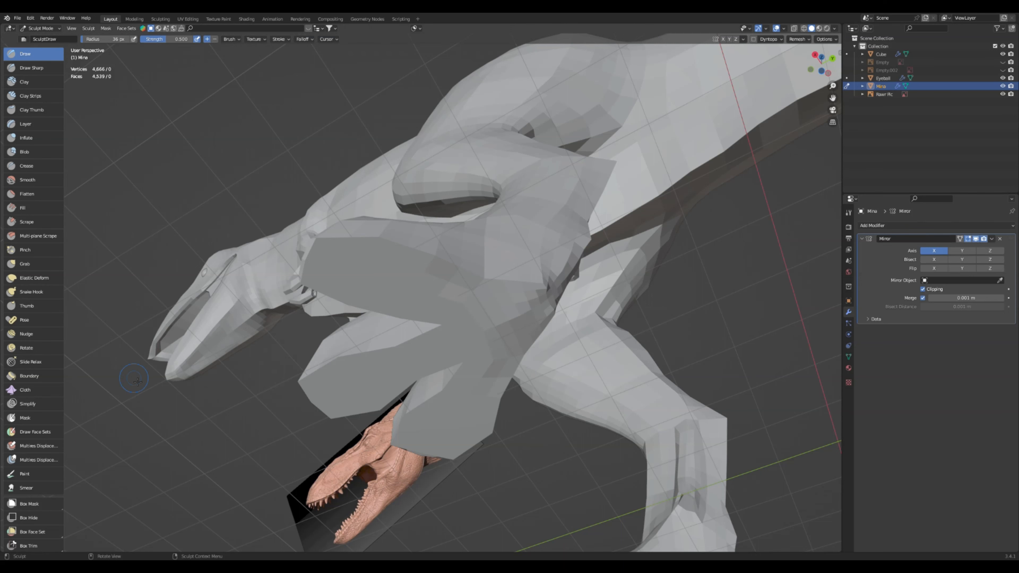
# Smooth the back and inner side of the knee where the thigh meets the calf
pyautogui.moveTo(528, 255); pyautogui.dragTo(511, 244, button='middle')
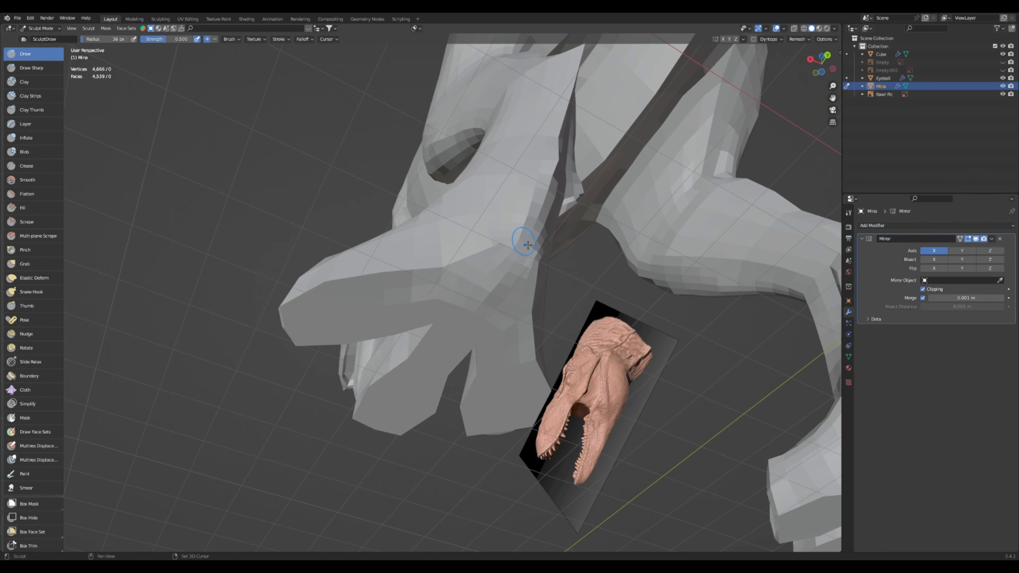
pyautogui.moveTo(549, 185); pyautogui.dragTo(467, 281, button='middle')
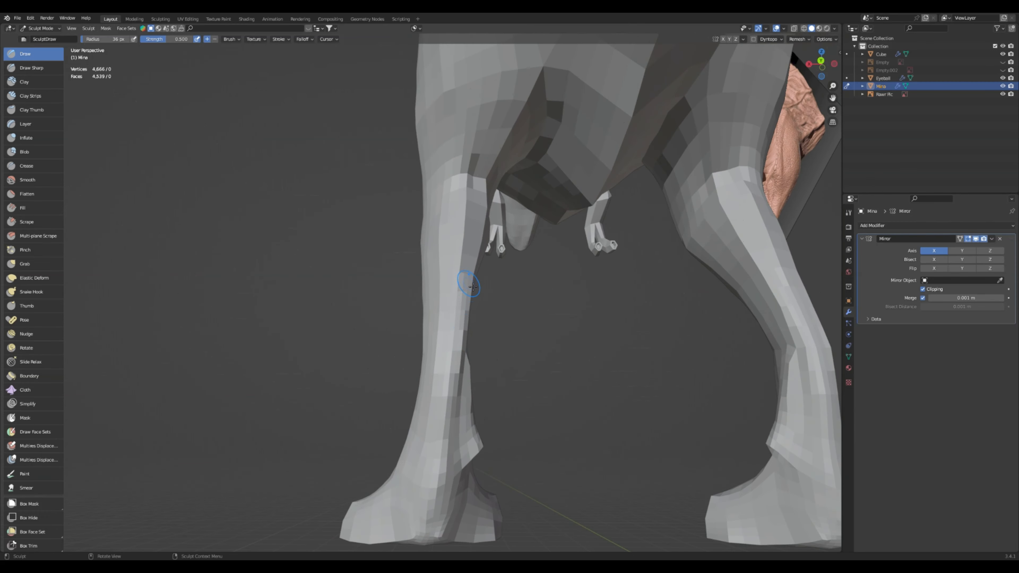
pyautogui.keyDown('shift'); pyautogui.moveTo(468, 195); pyautogui.dragTo(486, 149); pyautogui.keyUp('shift')
pyautogui.moveTo(484, 183); pyautogui.dragTo(425, 196, button='middle')
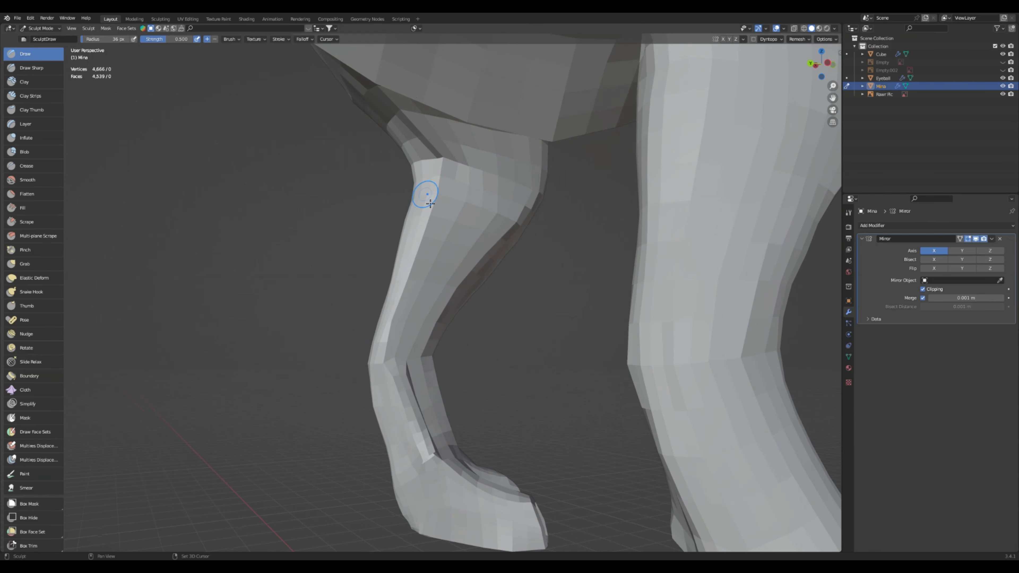
pyautogui.keyDown('shift'); pyautogui.moveTo(427, 196); pyautogui.dragTo(454, 144); pyautogui.keyUp('shift')
pyautogui.moveTo(455, 145); pyautogui.dragTo(506, 185, button='middle')
pyautogui.scroll(-3, 525, 120)
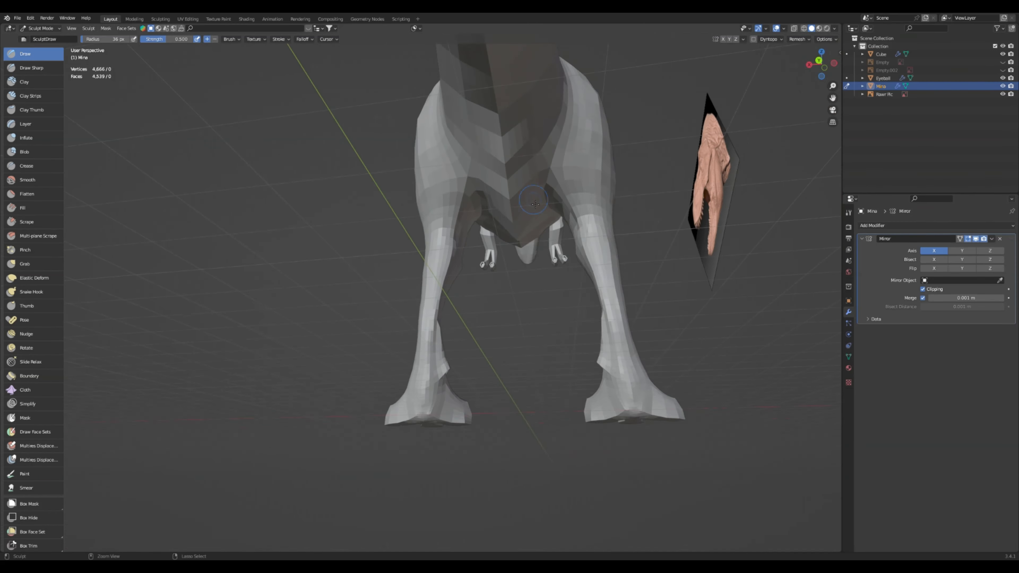
# Smooth the side of the tail from its thick base towards the tip
pyautogui.moveTo(521, 241)
pyautogui.mouseDown(button='middle')
pyautogui.moveTo(533, 190)
pyautogui.moveTo(586, 171)
pyautogui.mouseUp(button='middle')
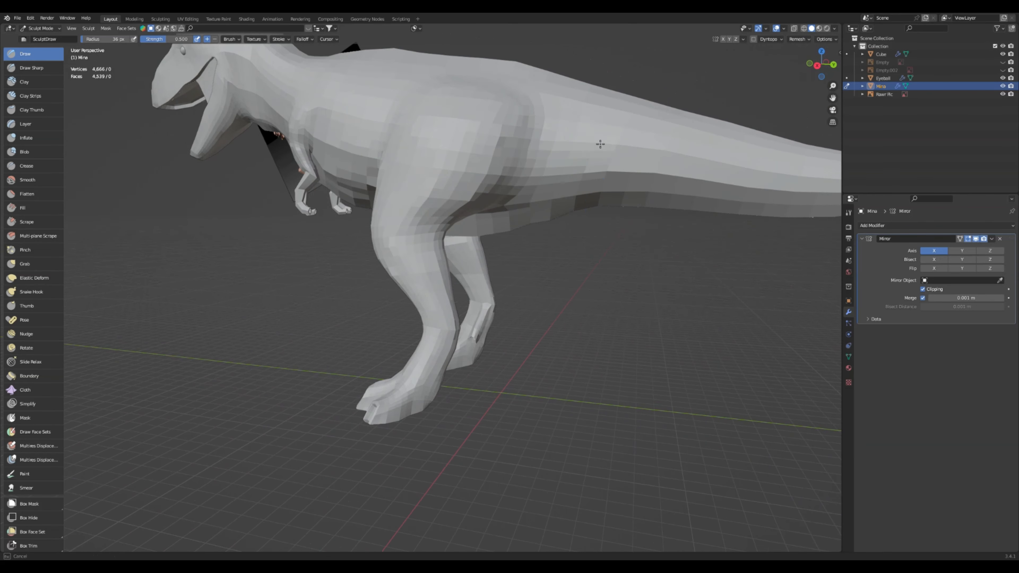
pyautogui.moveTo(682, 170); pyautogui.dragTo(491, 189, button='middle')
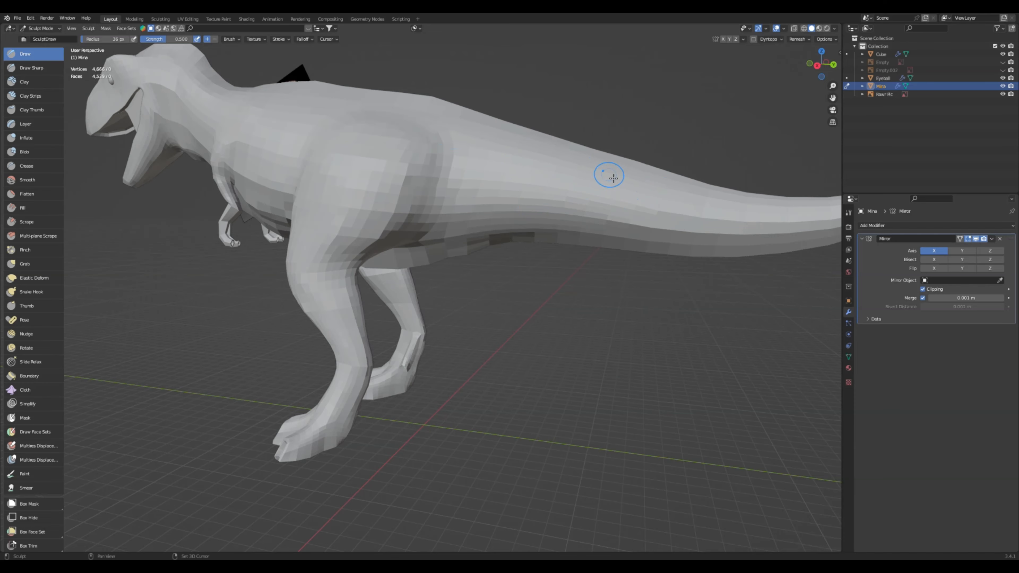
pyautogui.moveTo(610, 173)
pyautogui.mouseDown(button='middle')
pyautogui.moveTo(543, 162)
pyautogui.moveTo(541, 178)
pyautogui.mouseUp(button='middle')
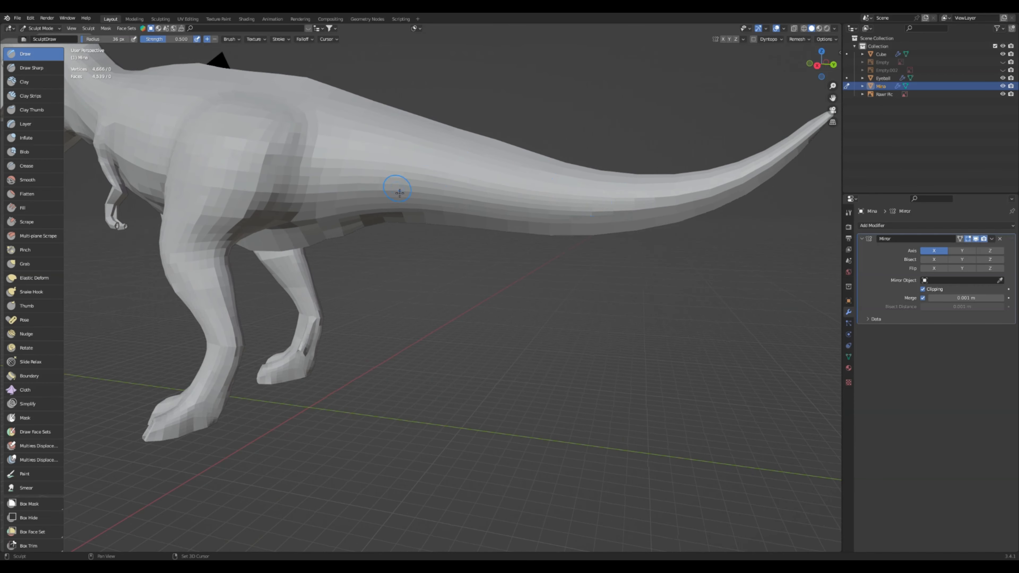
pyautogui.moveTo(694, 178)
pyautogui.mouseDown(button='middle')
pyautogui.moveTo(591, 280)
pyautogui.moveTo(516, 293)
pyautogui.mouseUp(button='middle')
pyautogui.scroll(4, 671, 270)
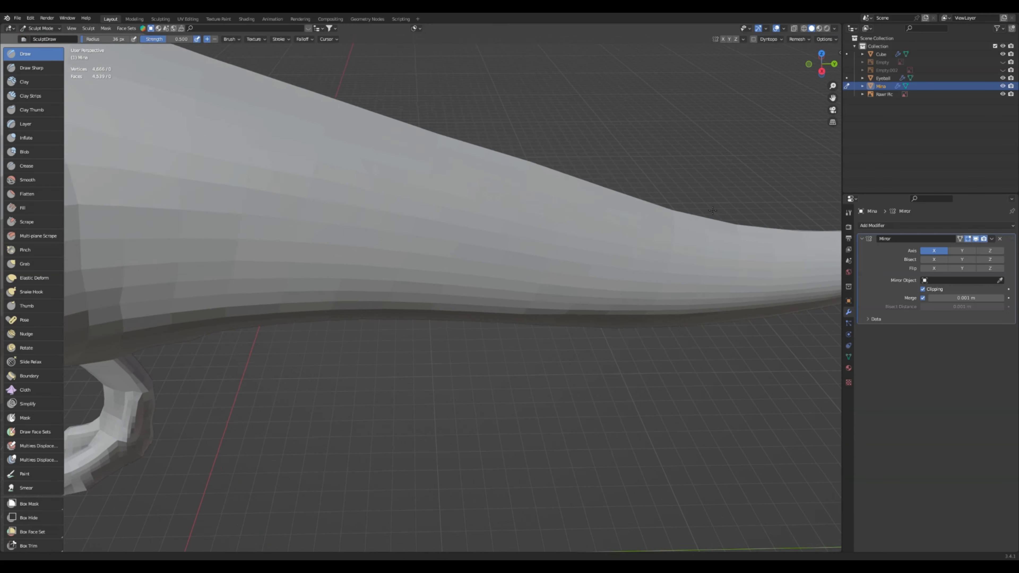
pyautogui.keyDown('shift'); pyautogui.moveTo(674, 268); pyautogui.dragTo(386, 274); pyautogui.keyUp('shift')
pyautogui.keyDown('shift'); pyautogui.moveTo(387, 274); pyautogui.dragTo(376, 286, button='middle'); pyautogui.keyUp('shift')
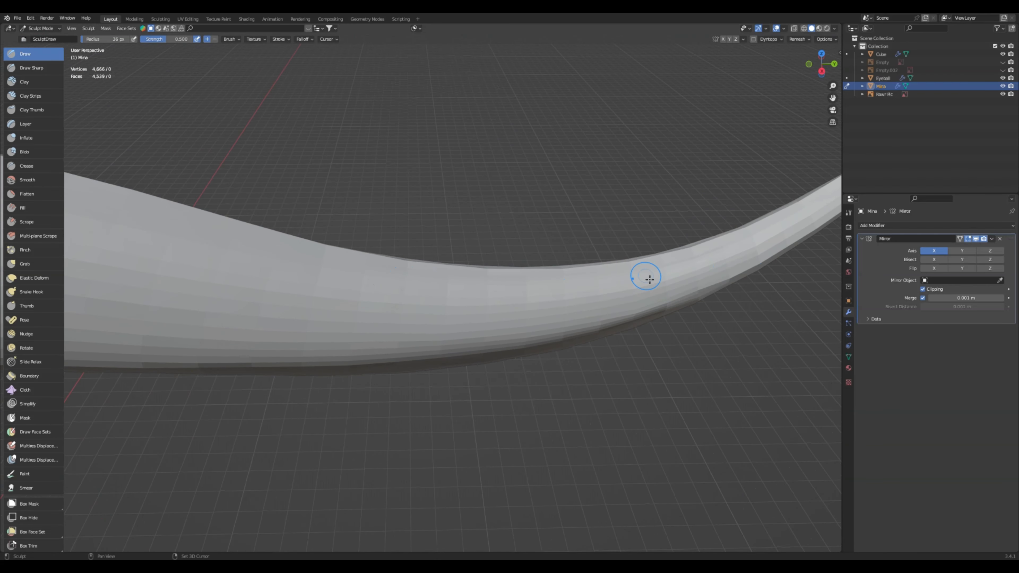
pyautogui.moveTo(713, 262)
pyautogui.keyDown('shift'); pyautogui.mouseDown(button='middle')
pyautogui.moveTo(585, 246)
pyautogui.moveTo(489, 280)
pyautogui.mouseUp(button='middle'); pyautogui.keyUp('shift')
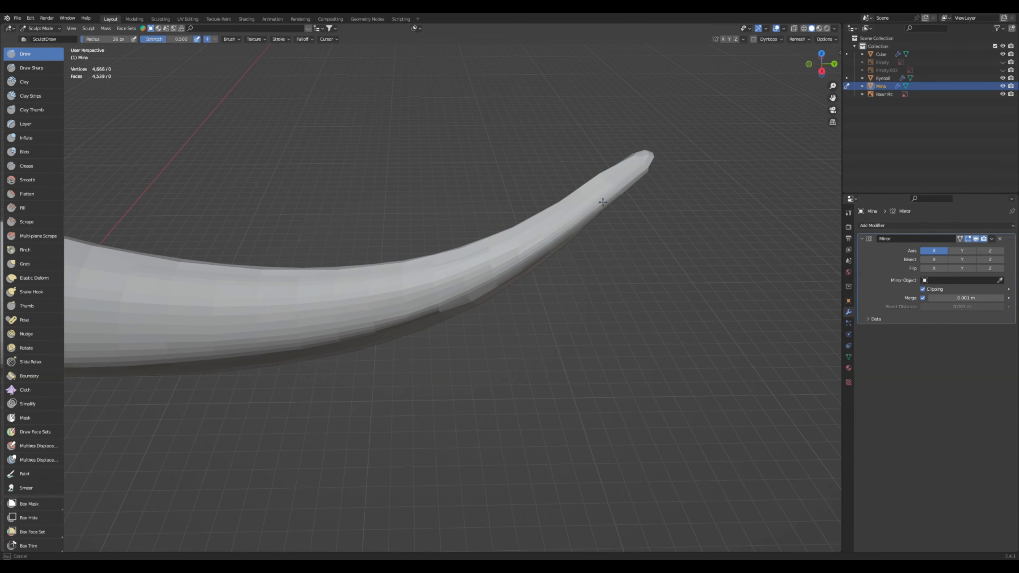
# Smooth the underside of the tail and the area where its base meets the thigh
pyautogui.moveTo(559, 249); pyautogui.dragTo(512, 245, button='middle')
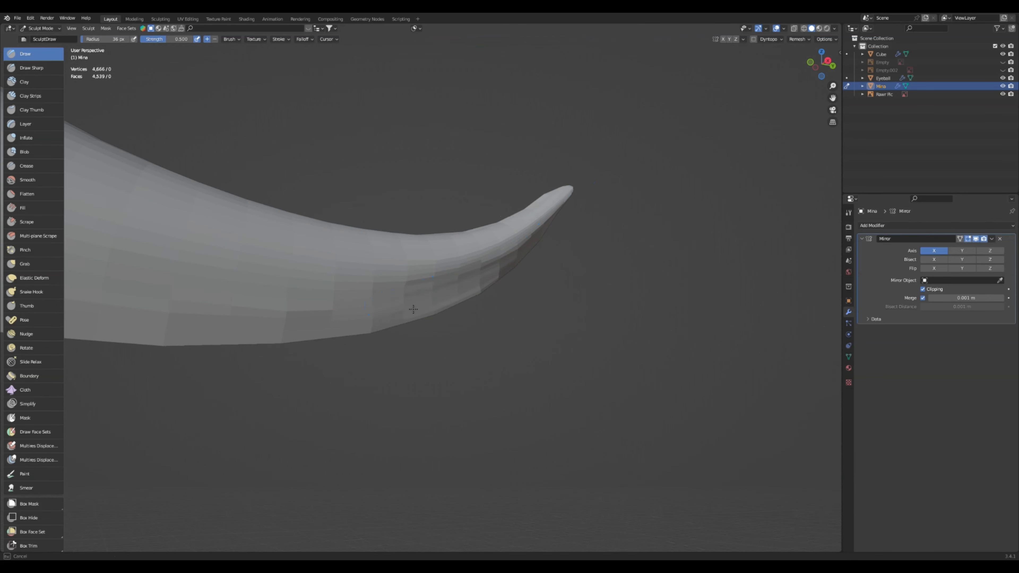
pyautogui.moveTo(350, 314); pyautogui.dragTo(461, 353, button='middle')
pyautogui.scroll(-3, 464, 356)
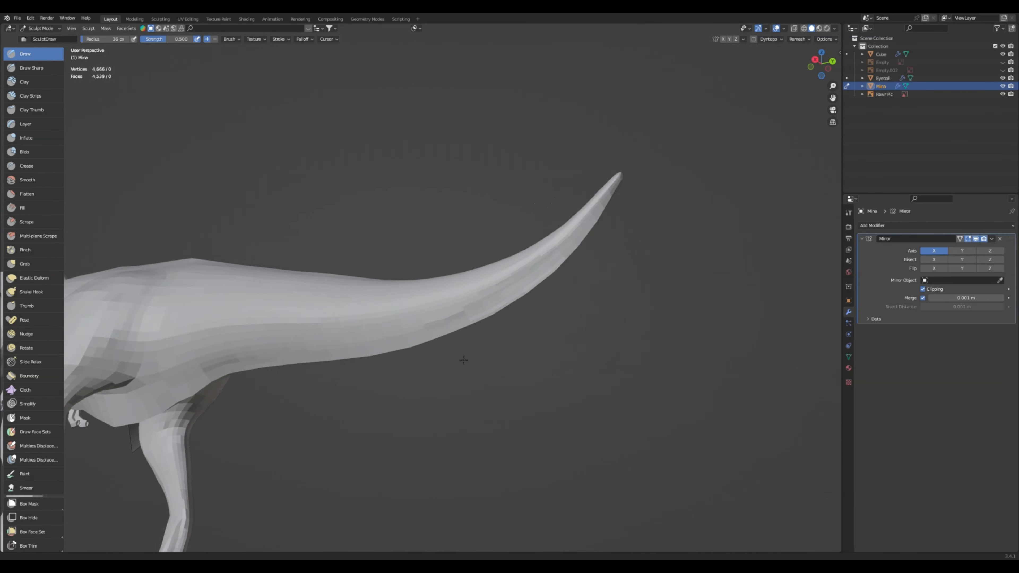
pyautogui.keyDown('shift'); pyautogui.moveTo(477, 315); pyautogui.dragTo(672, 296, button='middle'); pyautogui.keyUp('shift')
pyautogui.keyDown('shift'); pyautogui.moveTo(497, 307); pyautogui.dragTo(382, 344); pyautogui.keyUp('shift')
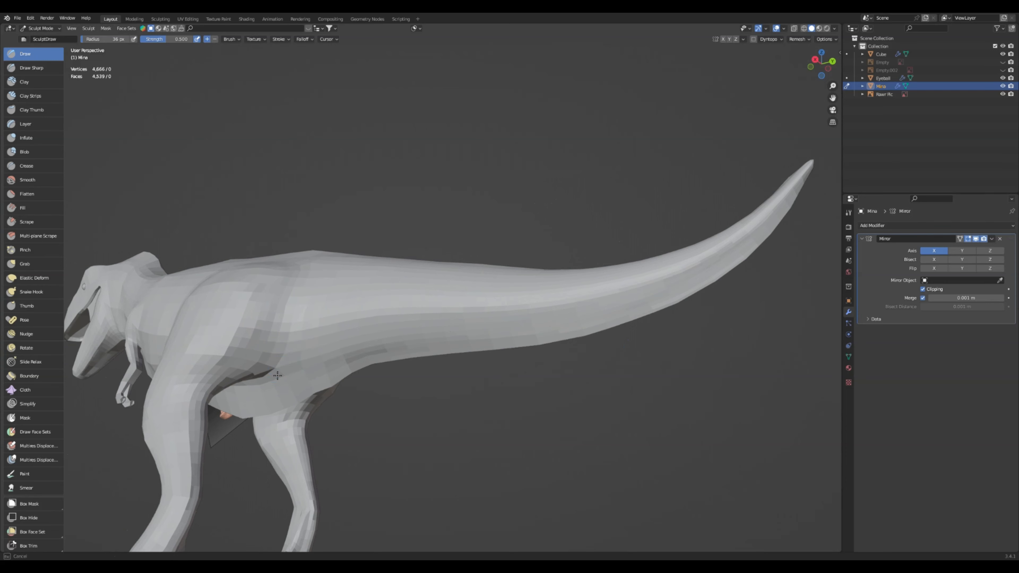
pyautogui.keyDown('shift'); pyautogui.moveTo(277, 376); pyautogui.dragTo(286, 372); pyautogui.keyUp('shift')
# Smooth the outer side of the small arm from the elbow down to the hand
pyautogui.moveTo(286, 372)
pyautogui.keyDown('shift'); pyautogui.mouseDown(button='middle')
pyautogui.moveTo(512, 366)
pyautogui.moveTo(192, 360)
pyautogui.moveTo(472, 412)
pyautogui.mouseUp(button='middle'); pyautogui.keyUp('shift')
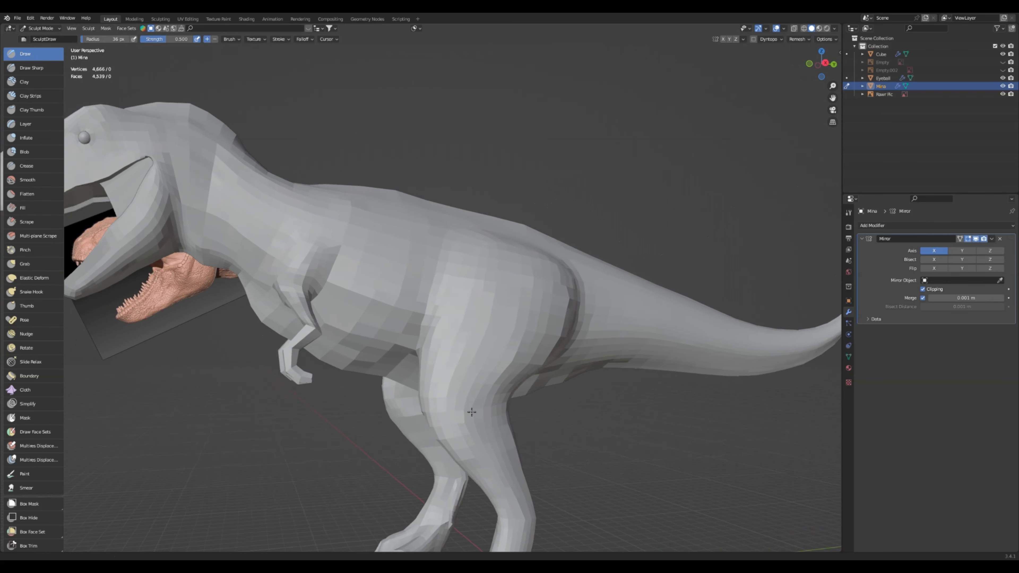
pyautogui.scroll(5, 363, 307)
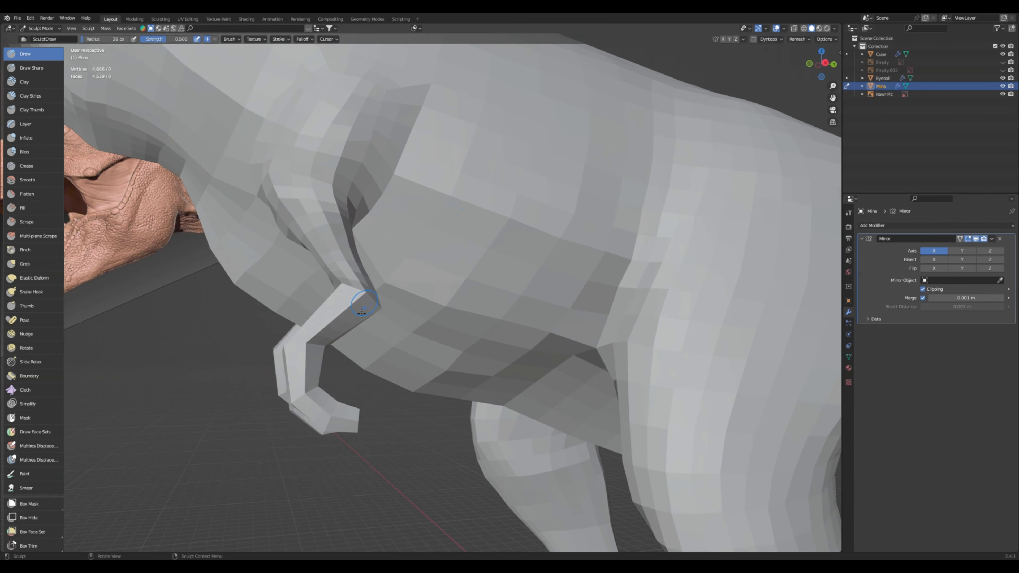
pyautogui.moveTo(362, 313)
pyautogui.keyDown('shift'); pyautogui.mouseDown()
pyautogui.moveTo(351, 307)
pyautogui.moveTo(317, 337)
pyautogui.moveTo(303, 371)
pyautogui.moveTo(335, 416)
pyautogui.mouseUp(); pyautogui.keyUp('shift')
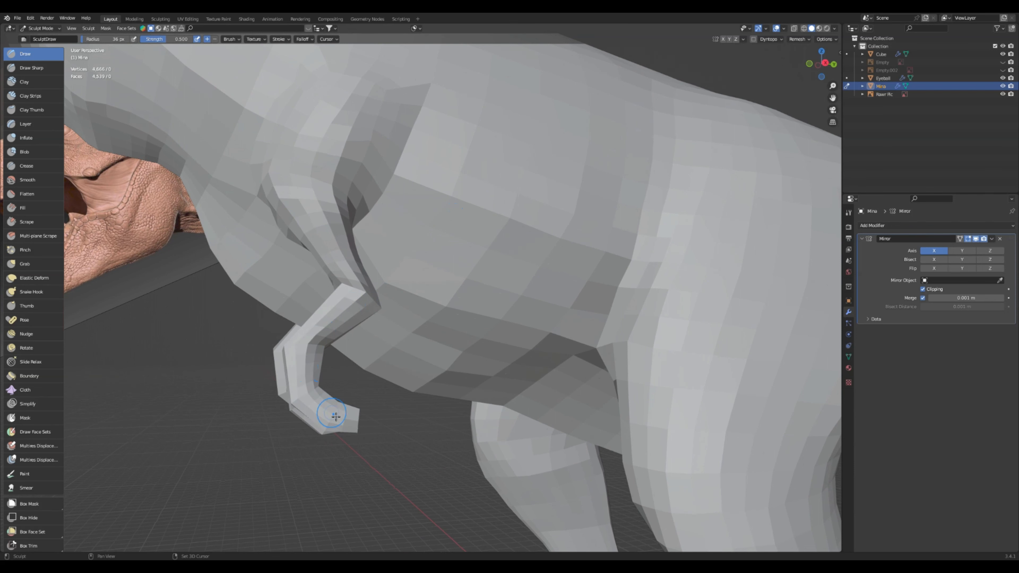
pyautogui.moveTo(340, 416)
pyautogui.mouseDown(button='middle')
pyautogui.moveTo(359, 384)
pyautogui.moveTo(409, 374)
pyautogui.mouseUp(button='middle')
pyautogui.keyDown('shift'); pyautogui.moveTo(316, 369); pyautogui.dragTo(421, 361, button='middle'); pyautogui.keyUp('shift')
pyautogui.keyDown('shift'); pyautogui.moveTo(321, 428); pyautogui.dragTo(341, 246); pyautogui.keyUp('shift')
# Smooth the elbow and the inner and rear faces of the forearm
pyautogui.moveTo(341, 245); pyautogui.dragTo(379, 268, button='middle')
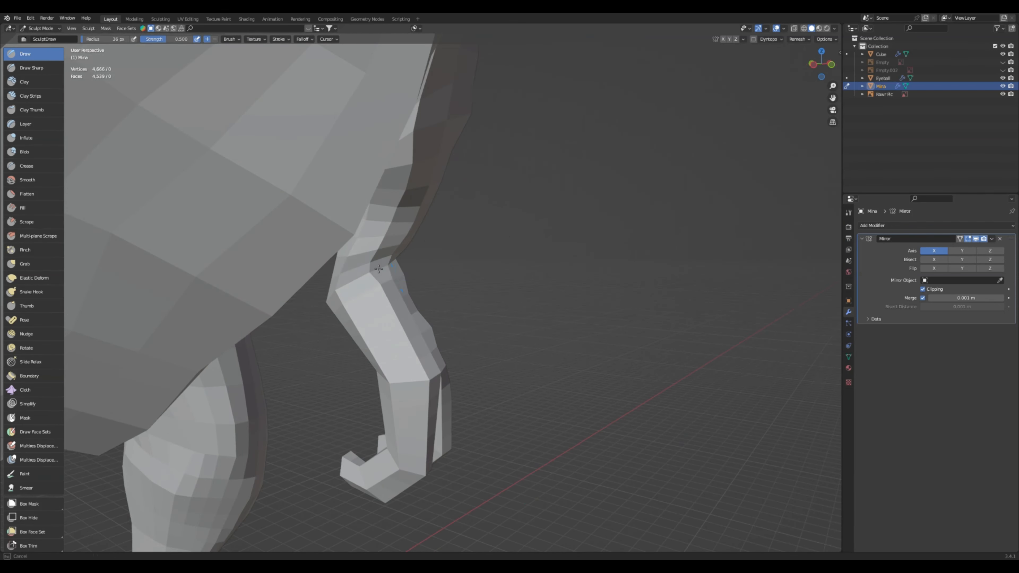
pyautogui.keyDown('shift'); pyautogui.moveTo(378, 268); pyautogui.dragTo(413, 353); pyautogui.keyUp('shift')
pyautogui.keyDown('shift'); pyautogui.moveTo(338, 295); pyautogui.dragTo(401, 397); pyautogui.keyUp('shift')
pyautogui.moveTo(402, 399); pyautogui.dragTo(371, 305, button='middle')
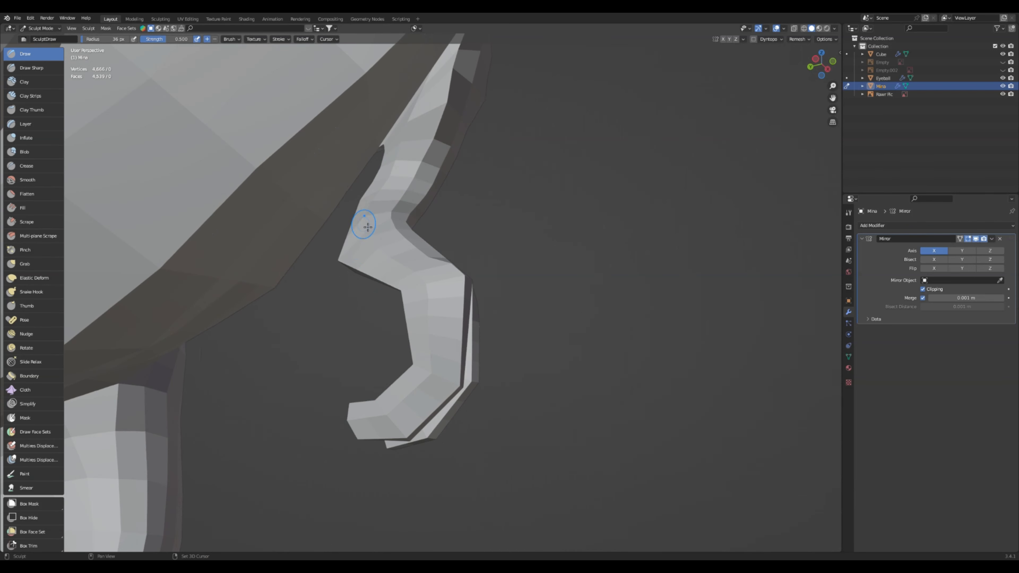
pyautogui.moveTo(368, 226); pyautogui.dragTo(467, 211, button='middle')
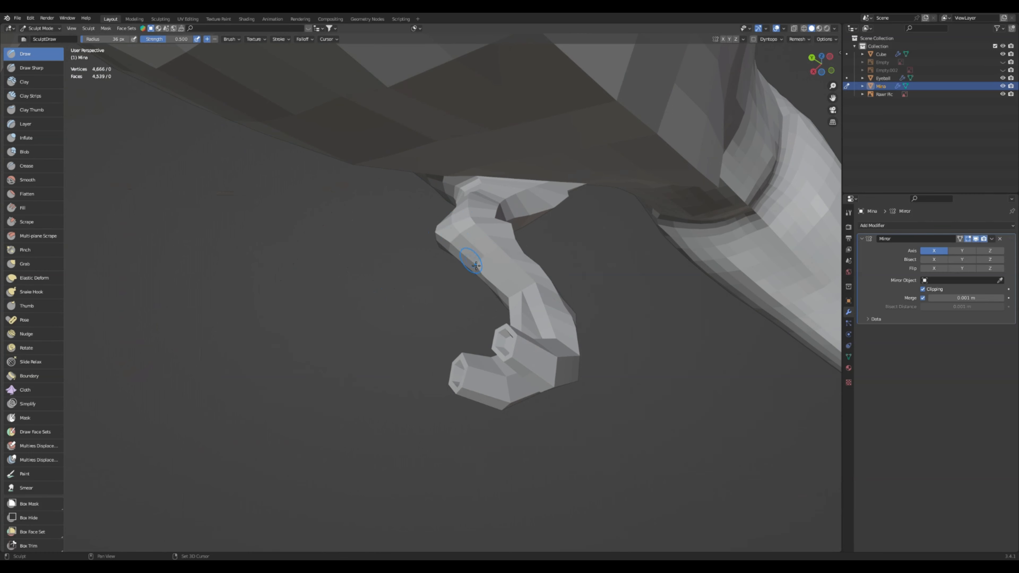
pyautogui.moveTo(471, 228)
pyautogui.mouseDown(button='middle')
pyautogui.moveTo(533, 263)
pyautogui.moveTo(487, 291)
pyautogui.mouseUp(button='middle')
pyautogui.moveTo(467, 225); pyautogui.dragTo(474, 277, button='middle')
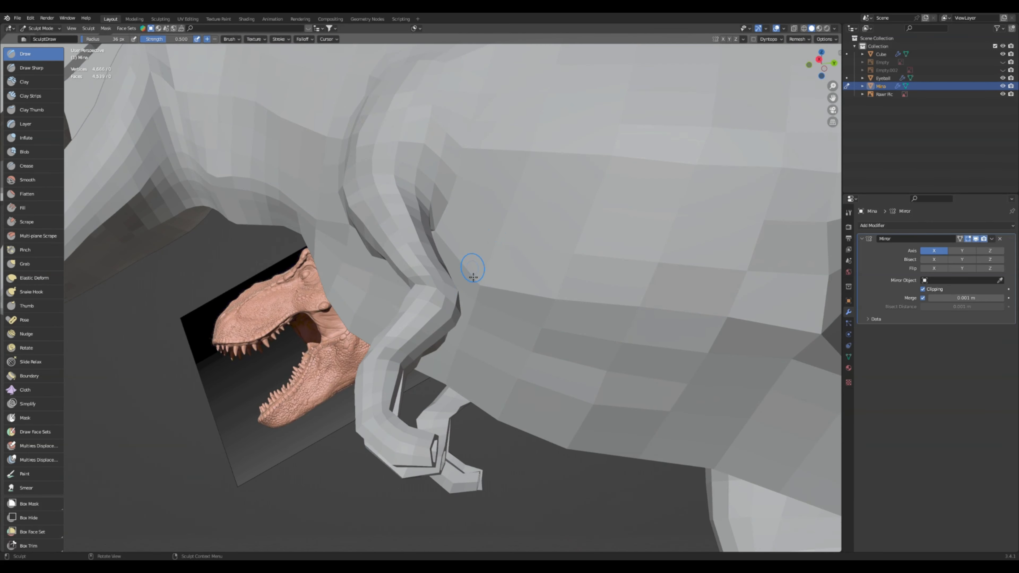
# Smooth the wrist, palm and fingers of the small hand, including their undersides
pyautogui.moveTo(383, 373)
pyautogui.mouseDown(button='middle')
pyautogui.moveTo(333, 396)
pyautogui.moveTo(509, 368)
pyautogui.moveTo(505, 401)
pyautogui.mouseUp(button='middle')
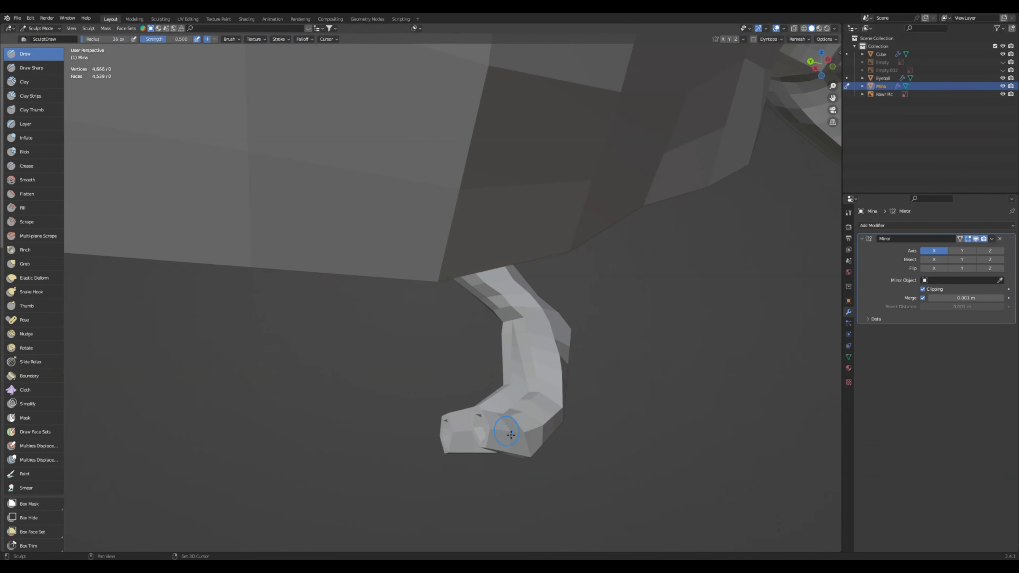
pyautogui.moveTo(541, 310)
pyautogui.mouseDown(button='middle')
pyautogui.moveTo(557, 331)
pyautogui.moveTo(543, 377)
pyautogui.mouseUp(button='middle')
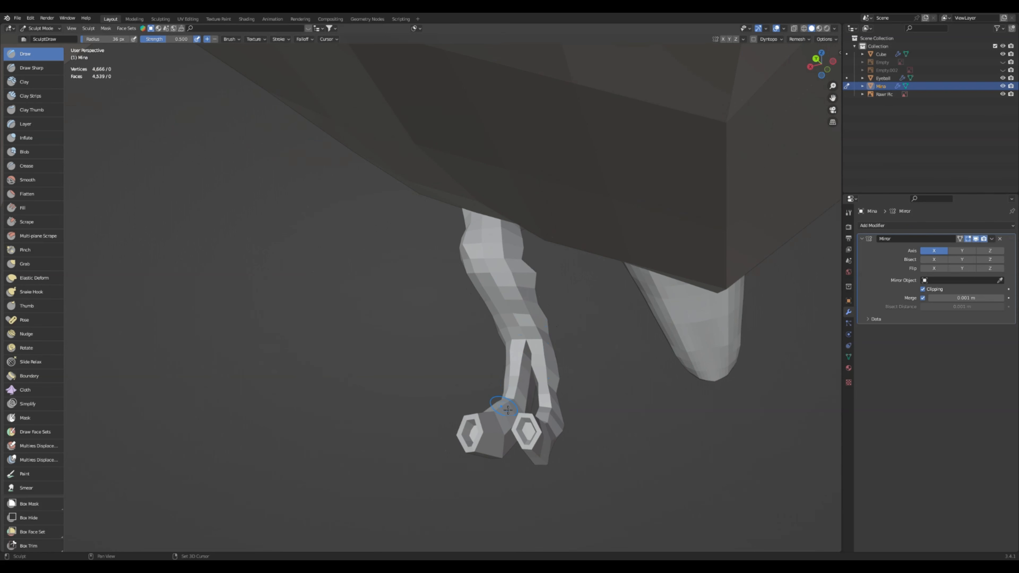
pyautogui.moveTo(507, 408)
pyautogui.mouseDown(button='middle')
pyautogui.moveTo(499, 414)
pyautogui.moveTo(459, 337)
pyautogui.mouseUp(button='middle')
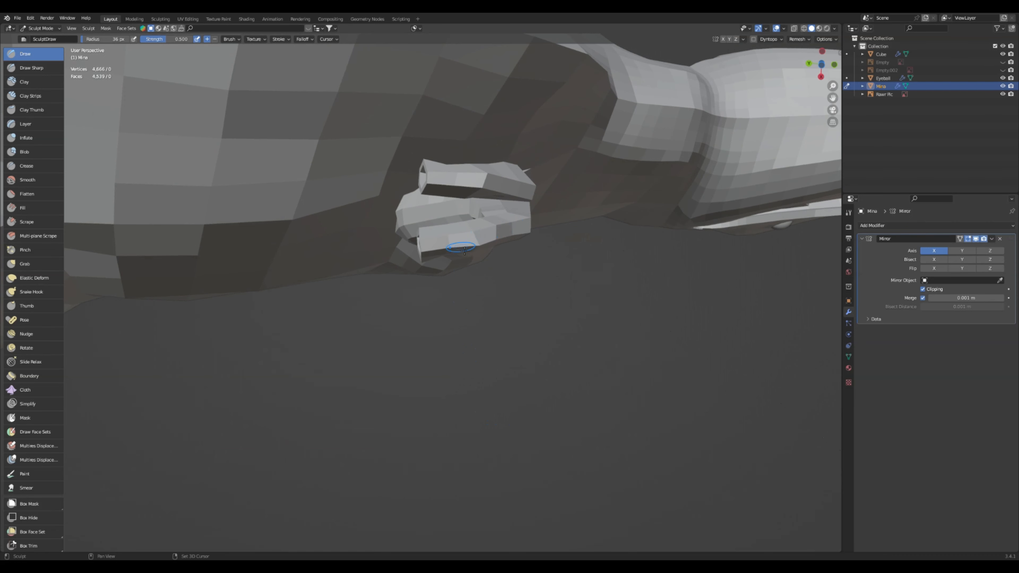
pyautogui.moveTo(464, 249); pyautogui.dragTo(490, 310, button='middle')
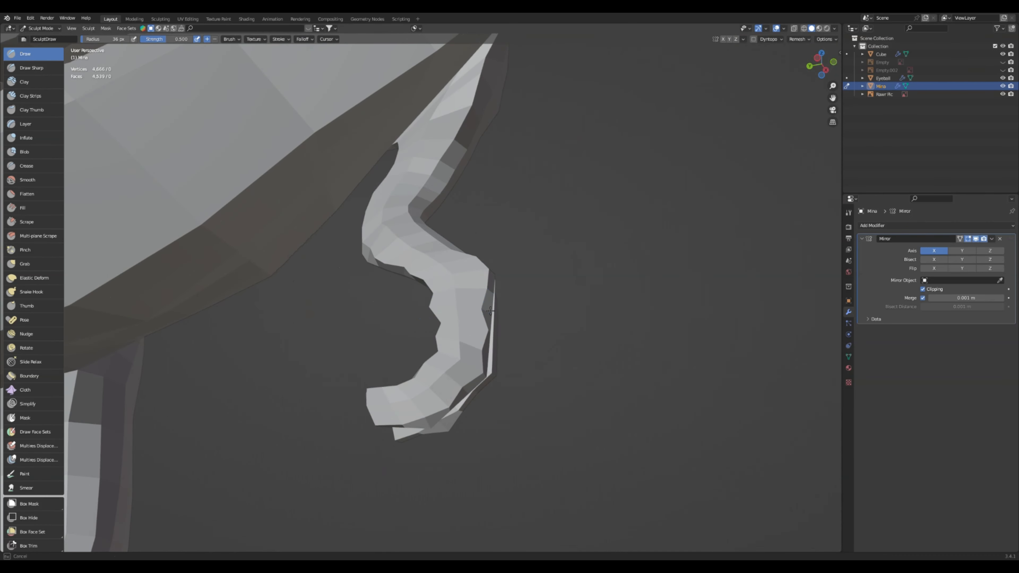
pyautogui.moveTo(478, 269); pyautogui.dragTo(336, 342, button='middle')
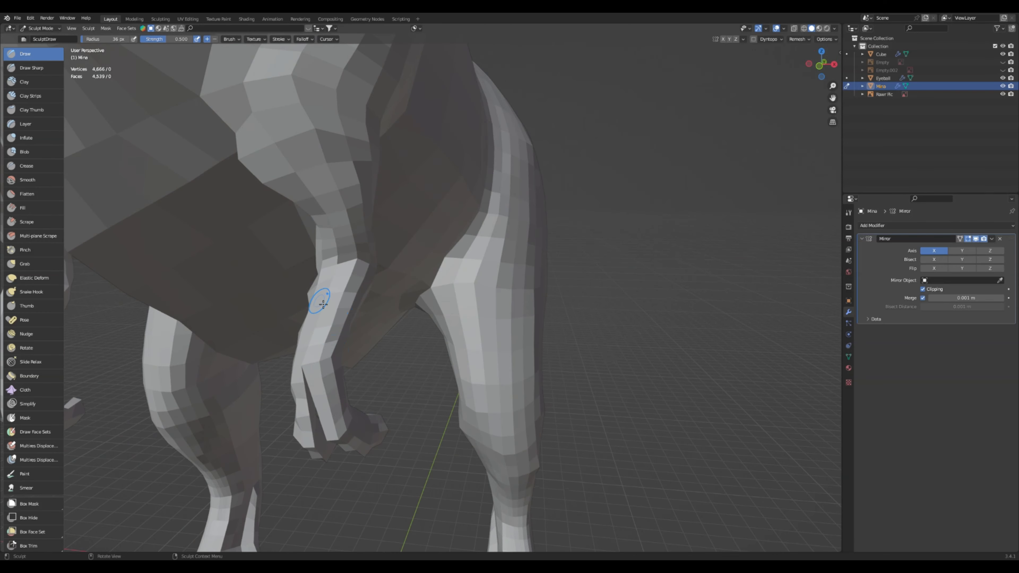
pyautogui.moveTo(323, 305)
pyautogui.mouseDown(button='middle')
pyautogui.moveTo(386, 305)
pyautogui.moveTo(335, 298)
pyautogui.moveTo(443, 261)
pyautogui.mouseUp(button='middle')
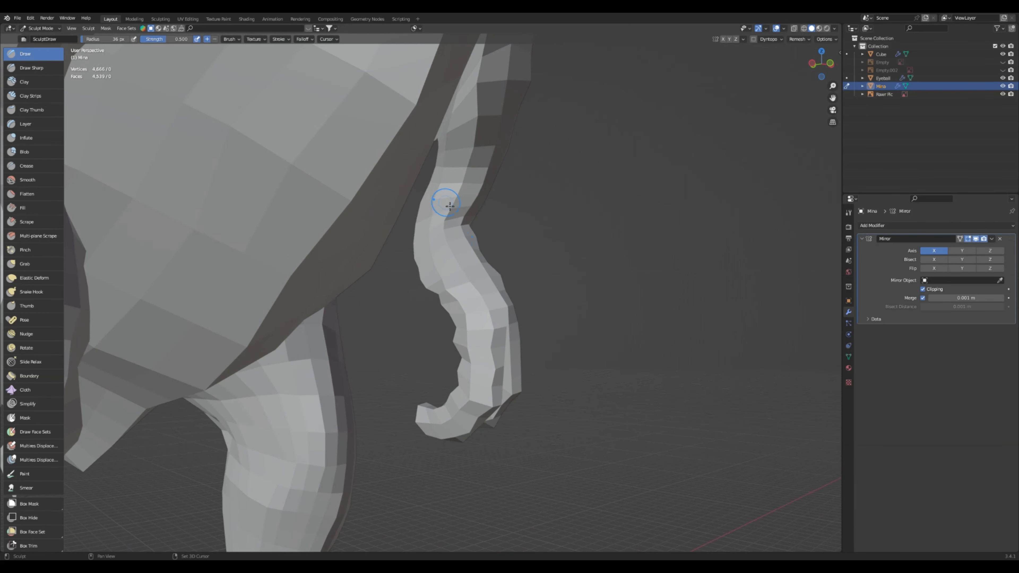
# Check the smoothed body from several sides and save the file
pyautogui.moveTo(450, 206); pyautogui.dragTo(403, 289, button='middle')
pyautogui.scroll(-6, 402, 297)
pyautogui.moveTo(395, 331)
pyautogui.mouseDown(button='middle')
pyautogui.moveTo(341, 227)
pyautogui.moveTo(321, 225)
pyautogui.moveTo(343, 241)
pyautogui.moveTo(455, 239)
pyautogui.mouseUp(button='middle')
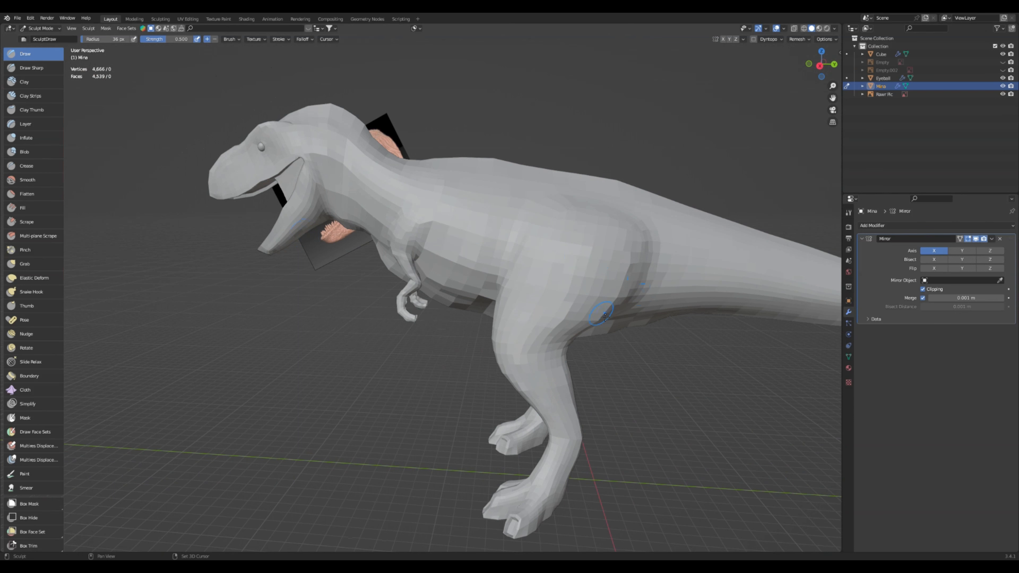
pyautogui.moveTo(648, 227)
pyautogui.mouseDown(button='middle')
pyautogui.moveTo(473, 295)
pyautogui.moveTo(505, 292)
pyautogui.mouseUp(button='middle')
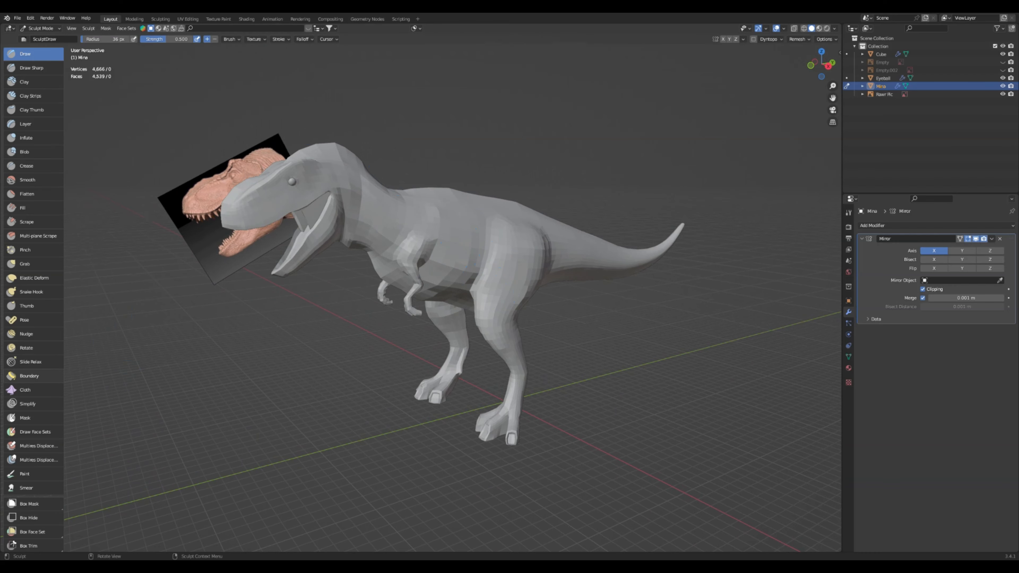
pyautogui.moveTo(532, 411); pyautogui.dragTo(341, 226, button='middle')
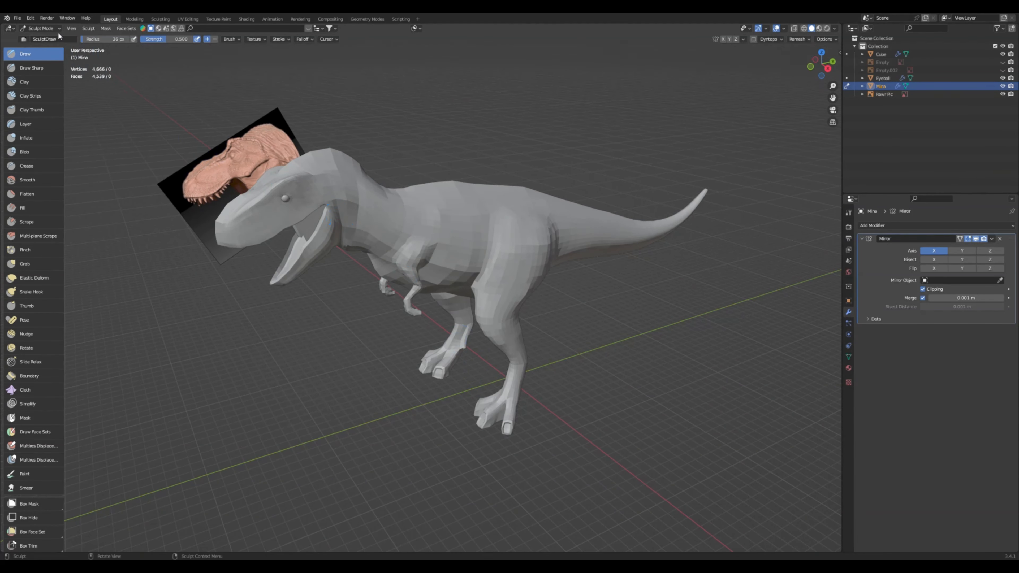
pyautogui.click(17, 19)
pyautogui.click(31, 71)
# Switch the T. rex mesh from Sculpt Mode to Edit Mode with the head and jaw viewed from the front
pyautogui.scroll(1, 577, 202)
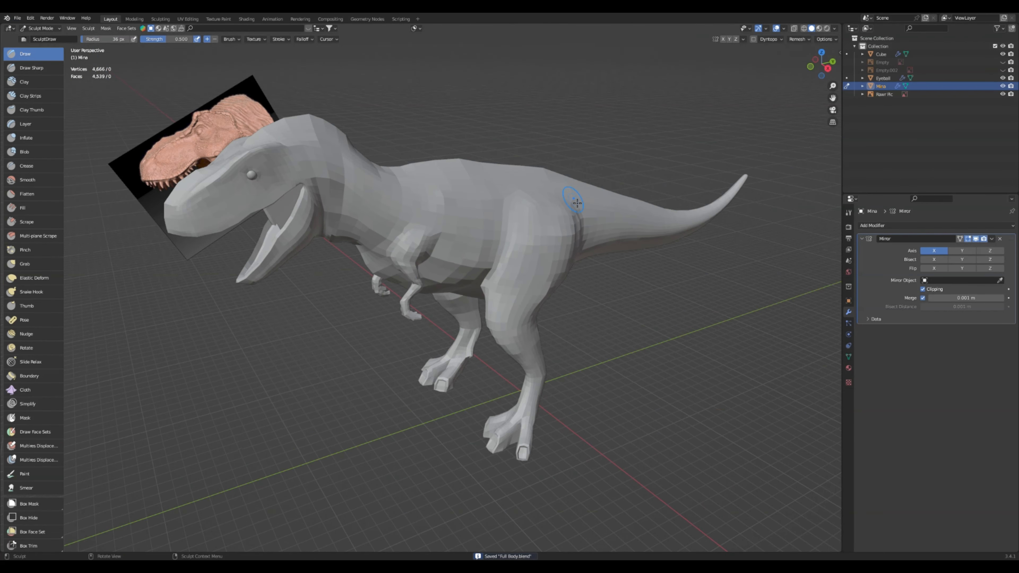
pyautogui.moveTo(519, 232); pyautogui.dragTo(566, 235, button='middle')
pyautogui.scroll(2, 476, 234)
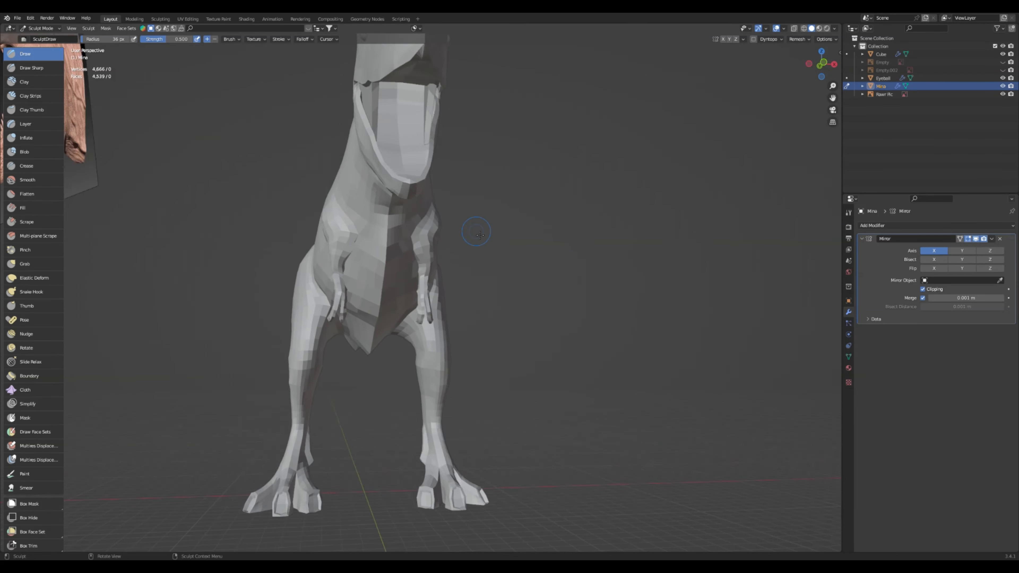
pyautogui.moveTo(480, 235); pyautogui.dragTo(470, 266, button='middle')
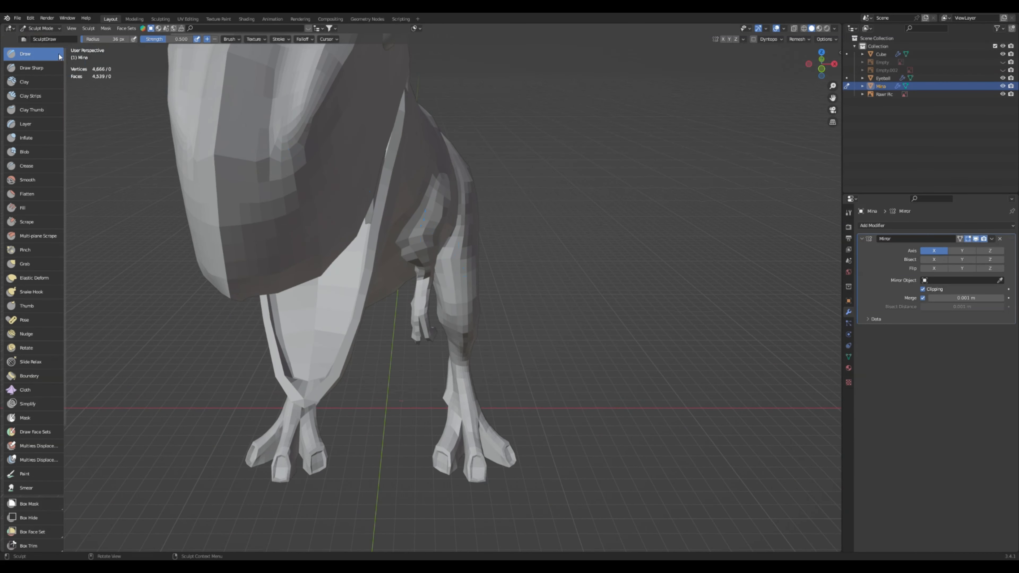
pyautogui.click(51, 29)
pyautogui.click(49, 51)
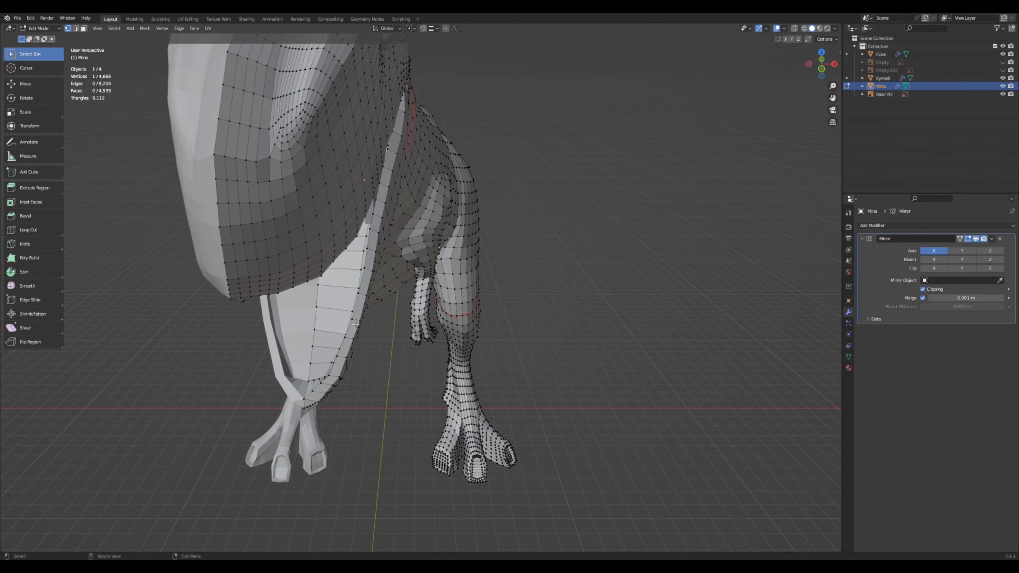
# Add three evenly spaced loop cuts along the narrow rim of the open jaw
pyautogui.moveTo(355, 324); pyautogui.dragTo(390, 241, button='middle')
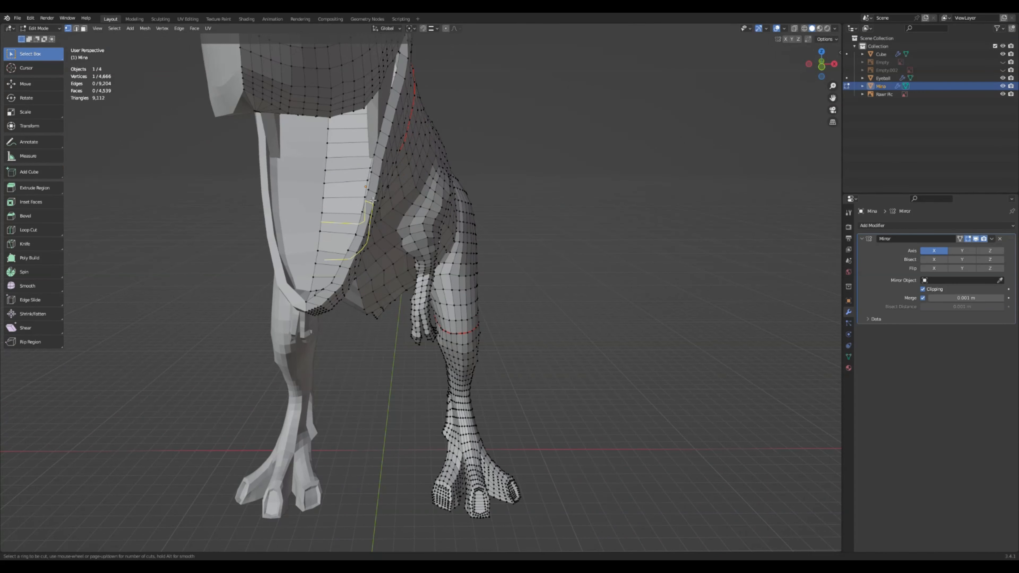
pyautogui.hotkey('ctrl', 'r')
pyautogui.scroll(1, 376, 192)
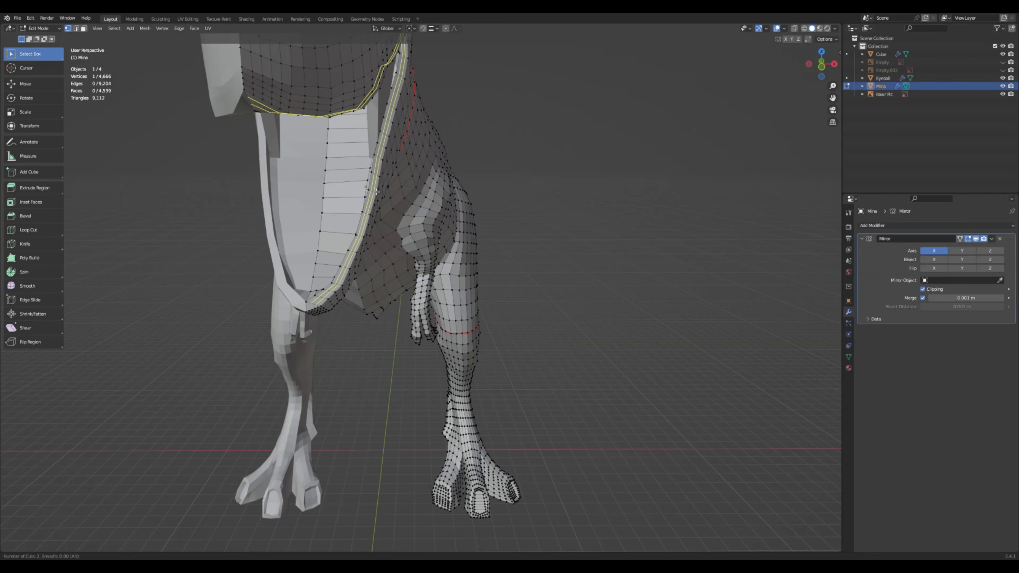
pyautogui.scroll(1, 377, 193)
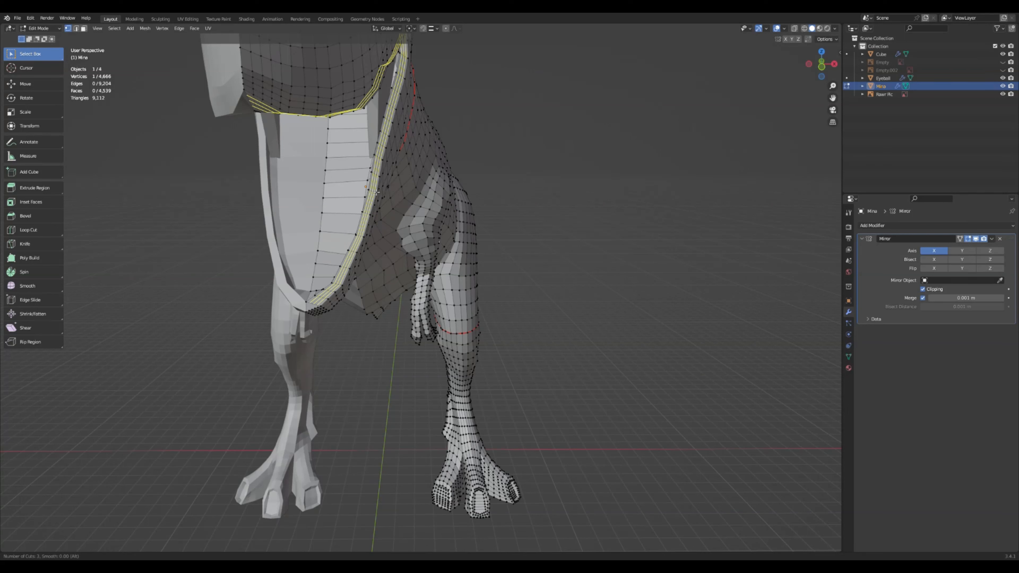
pyautogui.click(376, 193)
pyautogui.rightClick(519, 346)
pyautogui.click(527, 346)
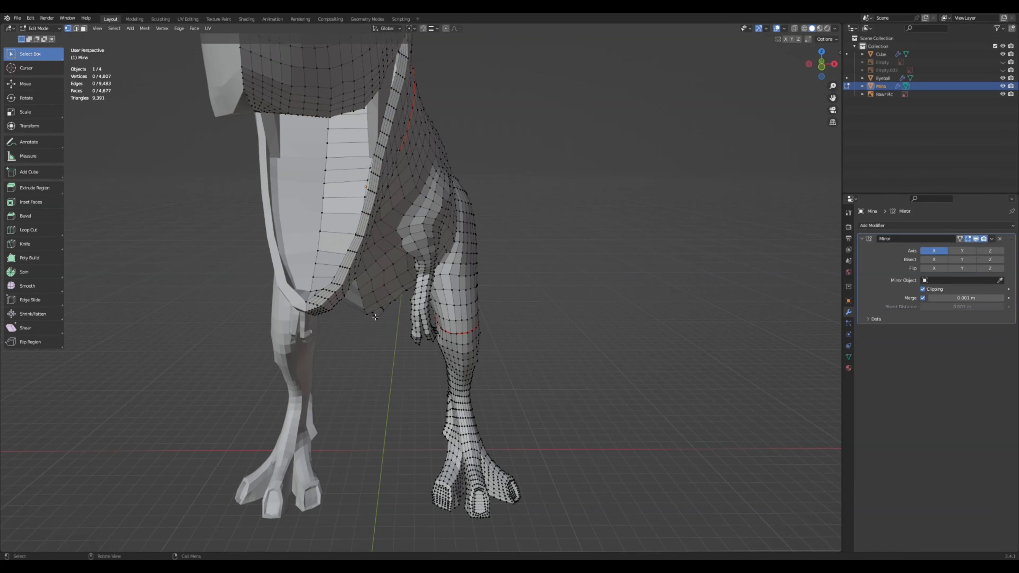
pyautogui.moveTo(341, 332); pyautogui.dragTo(350, 321, button='middle')
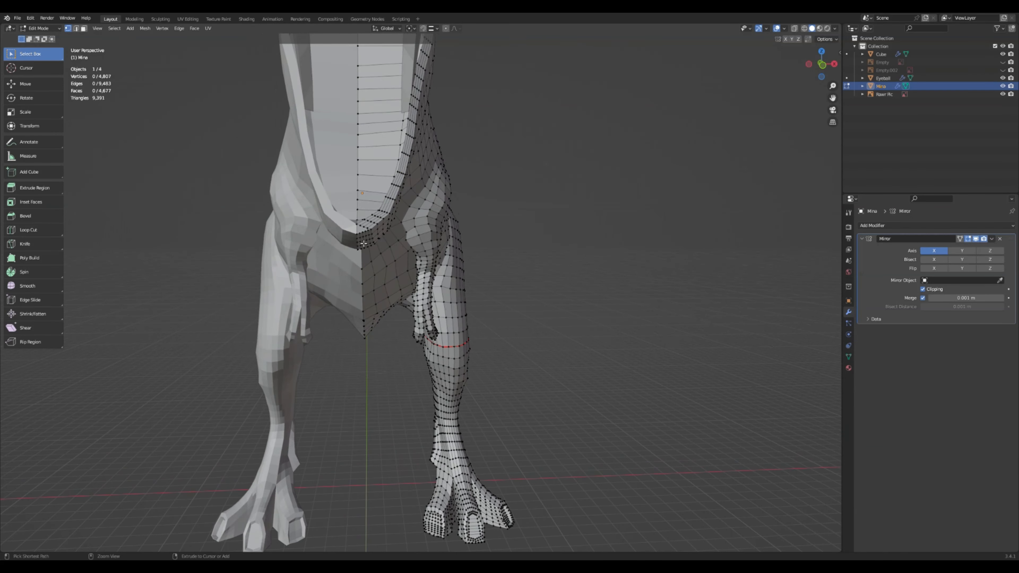
pyautogui.hotkey('ctrl', 'r')
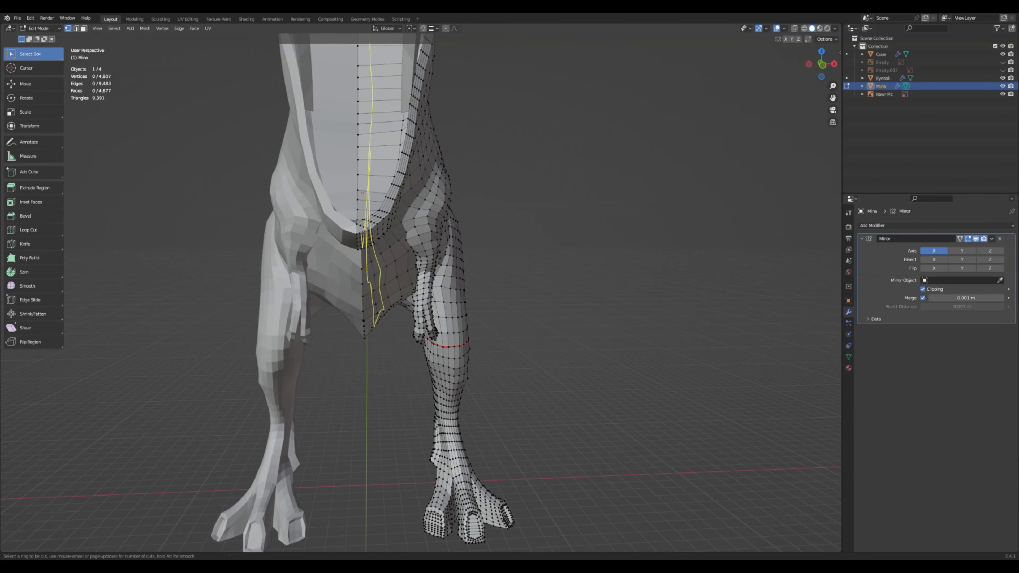
pyautogui.rightClick(565, 249)
# Knife two cuts across the large face at the jaw tip, joining its outer loop-cut vertices to the matching vertices on the lower edge
pyautogui.scroll(3, 398, 276)
pyautogui.scroll(-1, 352, 222)
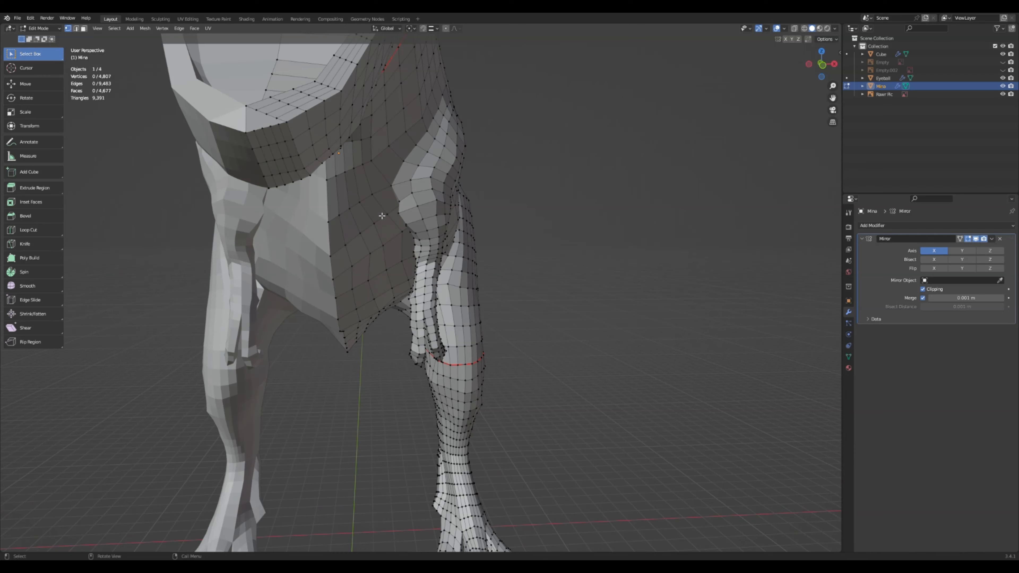
pyautogui.moveTo(382, 216); pyautogui.dragTo(388, 181, button='middle')
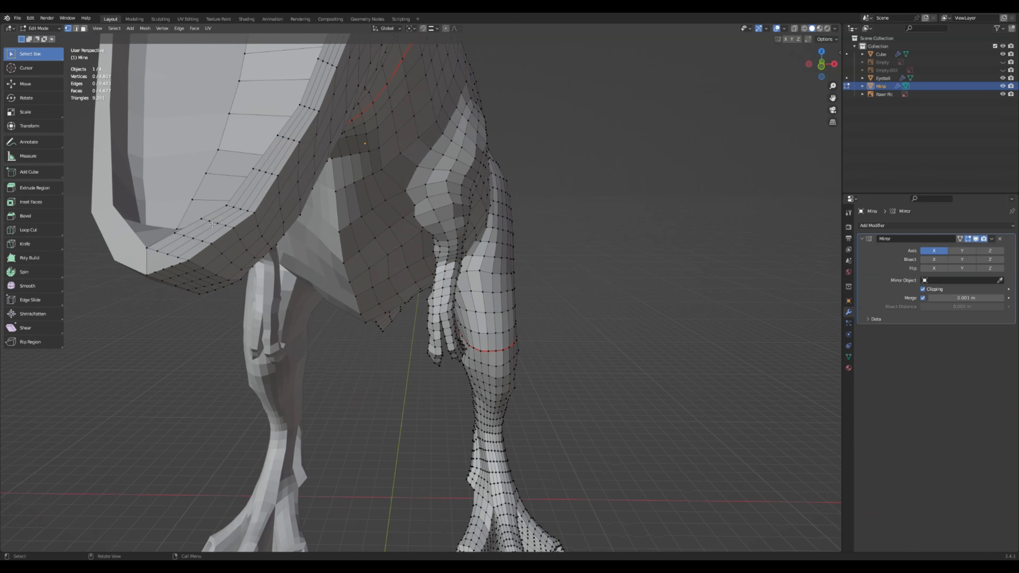
pyautogui.moveTo(212, 224); pyautogui.dragTo(215, 231, button='middle')
pyautogui.scroll(2, 312, 210)
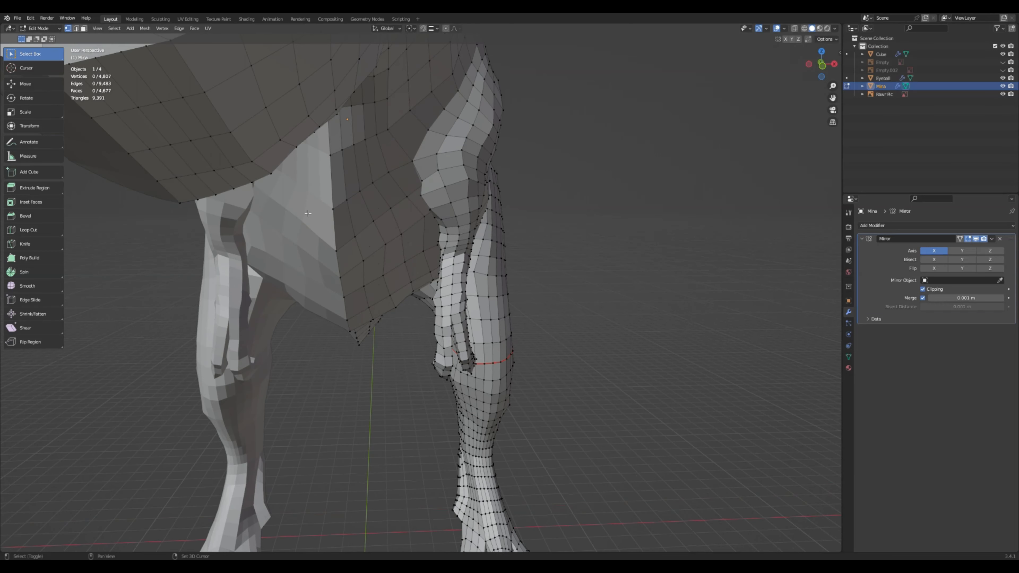
pyautogui.keyDown('shift'); pyautogui.moveTo(312, 210); pyautogui.dragTo(334, 235, button='middle'); pyautogui.keyUp('shift')
pyautogui.scroll(1, 337, 241)
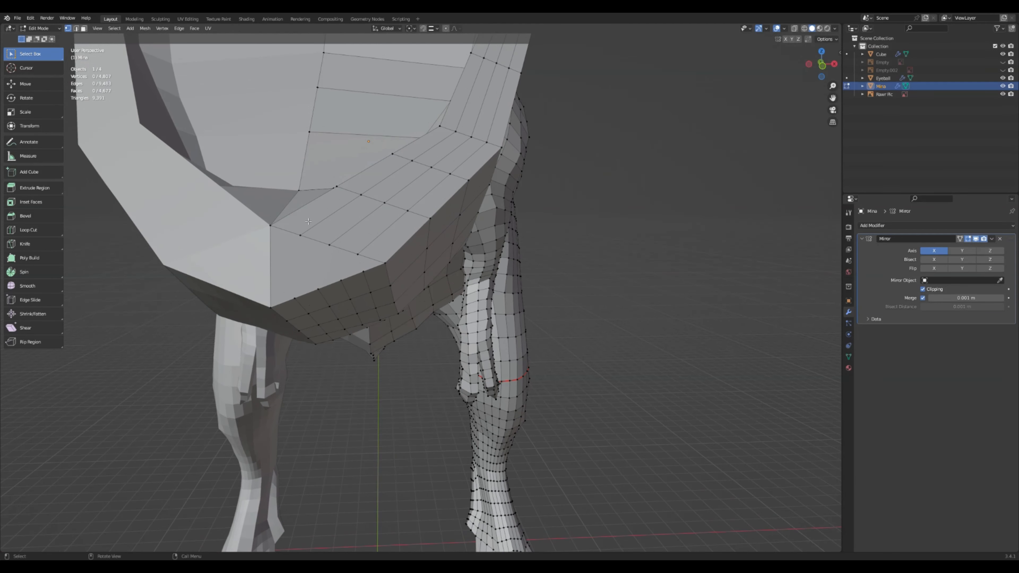
pyautogui.press('k')
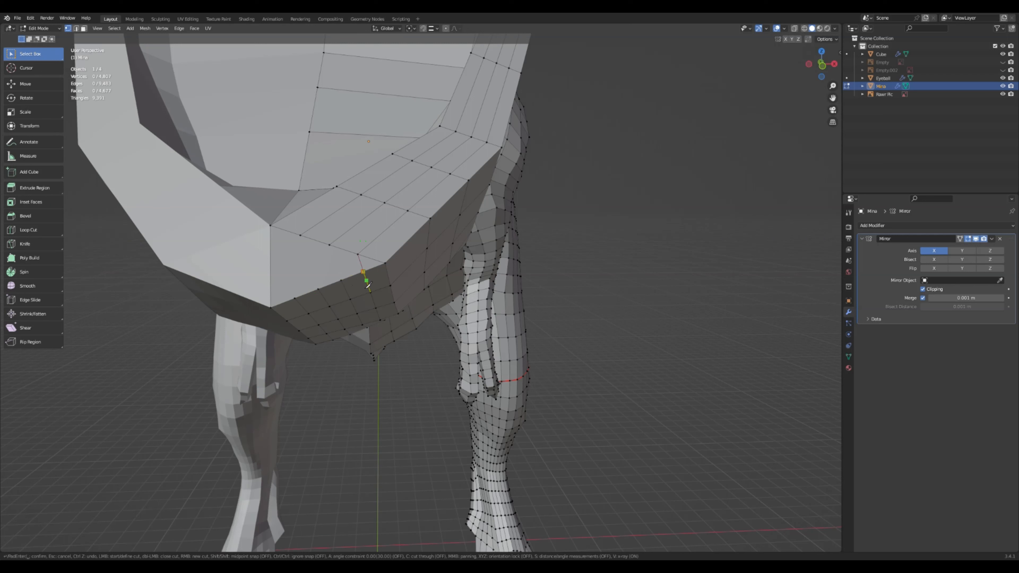
pyautogui.press('Return')
pyautogui.press('k')
pyautogui.click(341, 281)
pyautogui.press('Return')
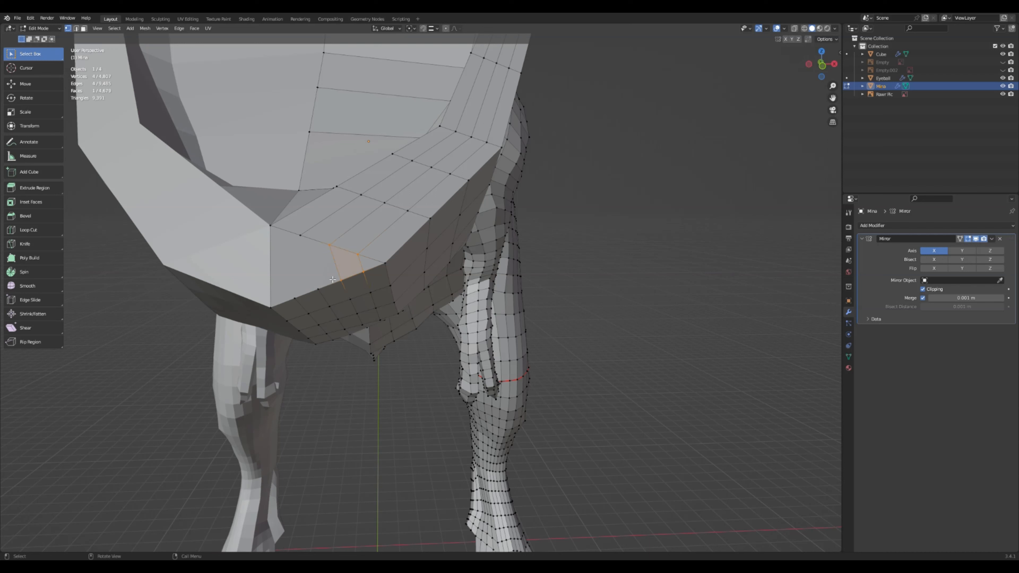
# Knife two more cuts across the jaw-tip face, joining the innermost loop-cut vertex and the centreline corner to lower-edge vertices
pyautogui.press('k')
pyautogui.click(319, 290)
pyautogui.press('Return')
pyautogui.press('k')
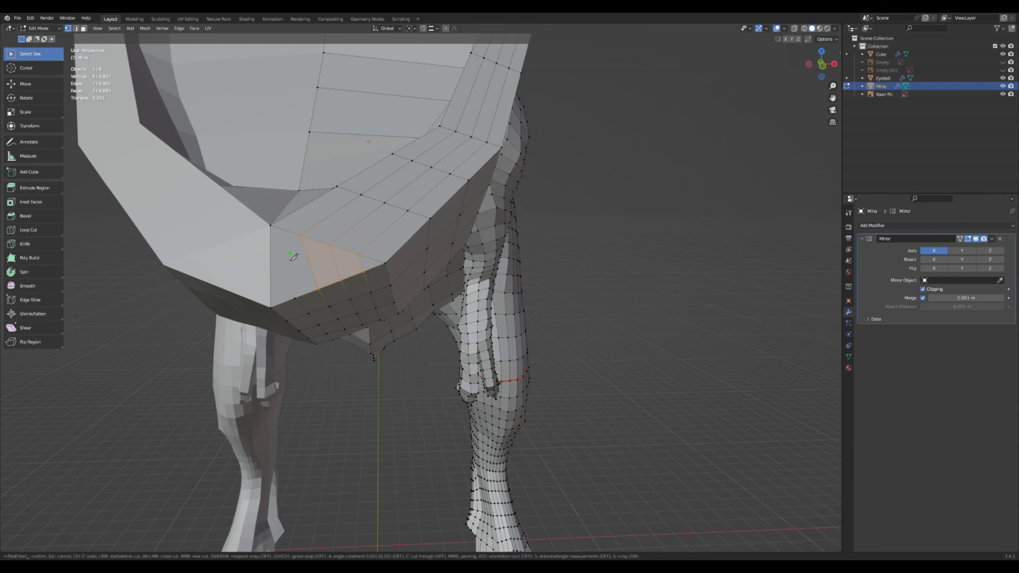
pyautogui.press('Escape')
pyautogui.press('k')
pyautogui.click(296, 299)
pyautogui.click(271, 226)
pyautogui.press('Return')
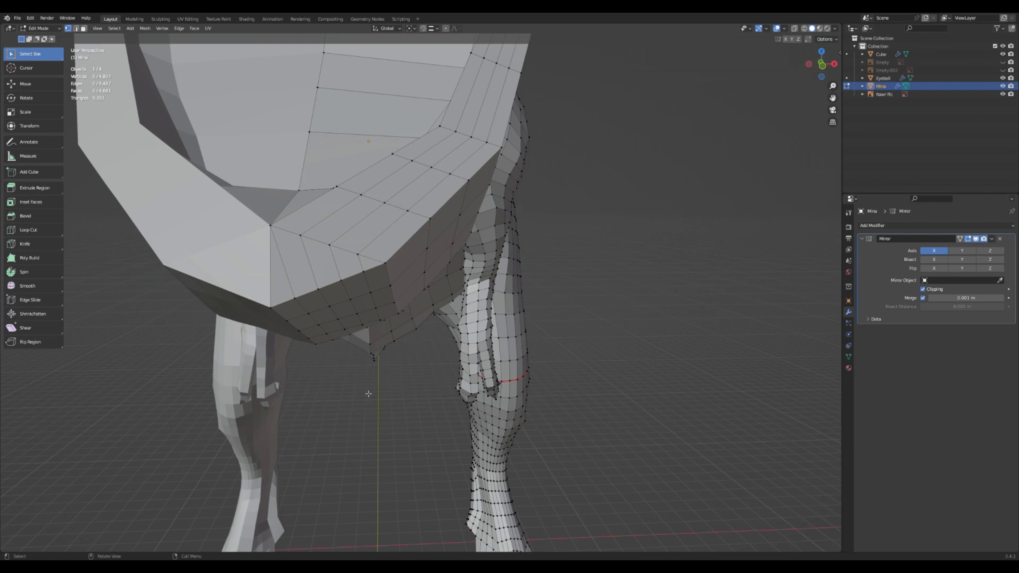
# Knife a crosswise cut through the narrow jaw-tip faces from the outer rim corner to the mirror centreline
pyautogui.moveTo(338, 355); pyautogui.dragTo(311, 301, button='middle')
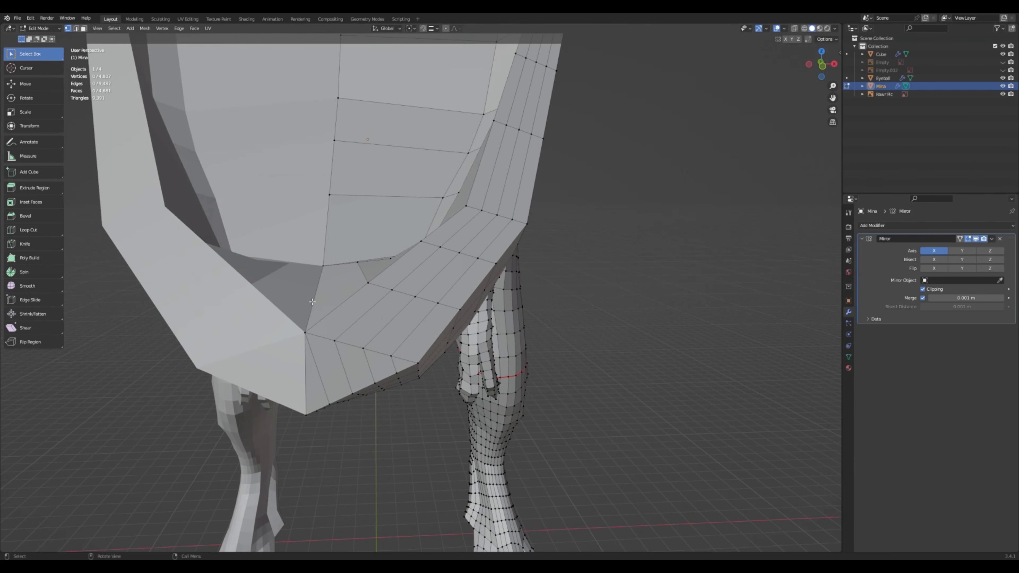
pyautogui.press('k')
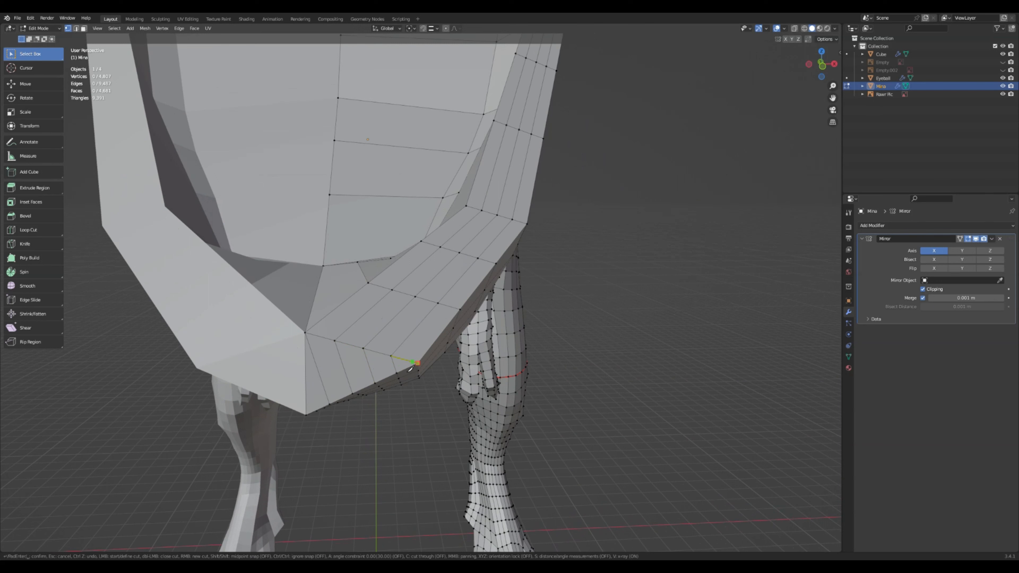
pyautogui.click(306, 376)
pyautogui.press('Return')
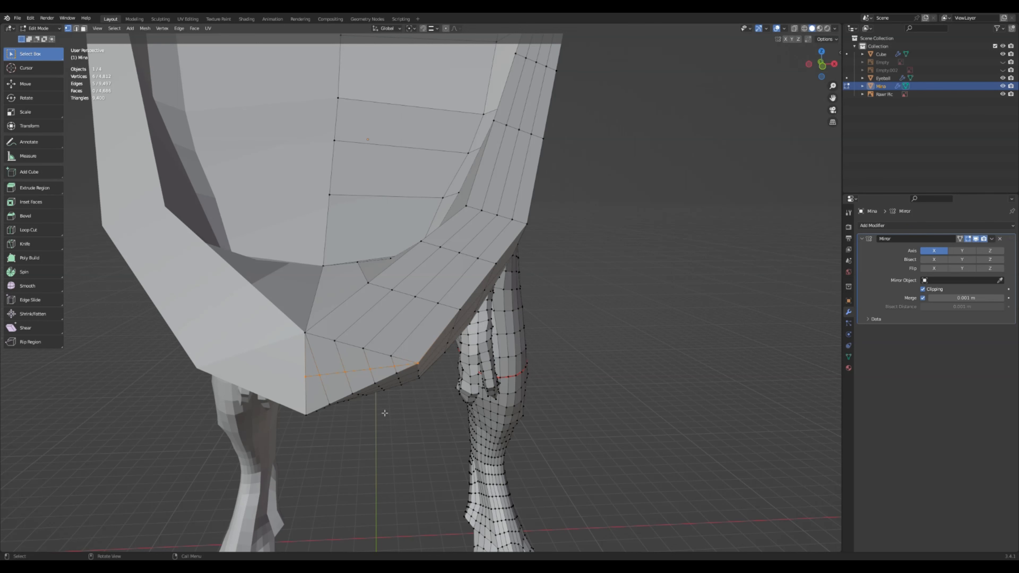
# Clear the vertex selection and switch the mesh to Sculpt Mode with the lower jaw in close view
pyautogui.scroll(-5, 440, 434)
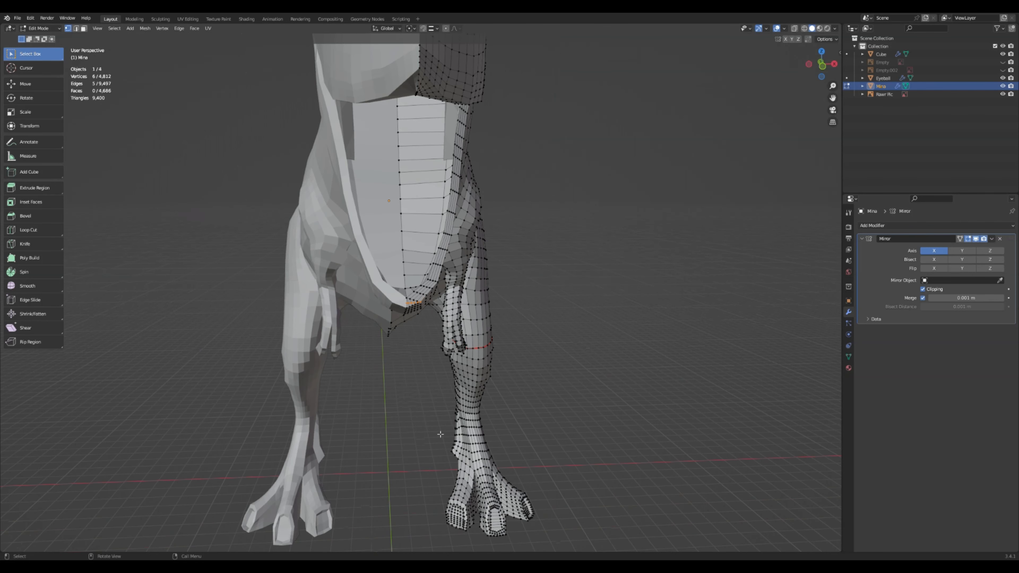
pyautogui.click(423, 402)
pyautogui.moveTo(423, 401); pyautogui.dragTo(415, 400, button='middle')
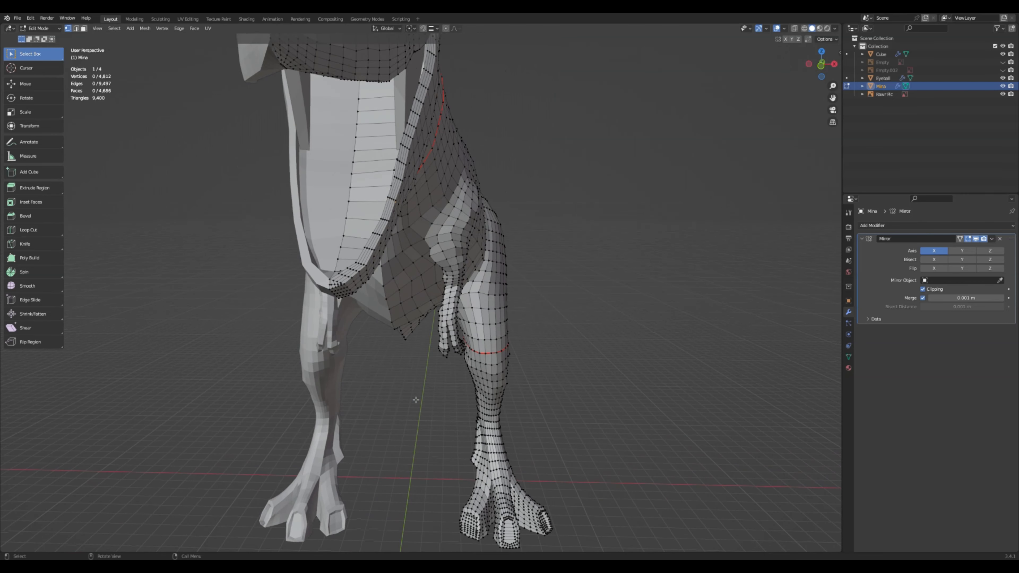
pyautogui.click(38, 28)
pyautogui.click(39, 51)
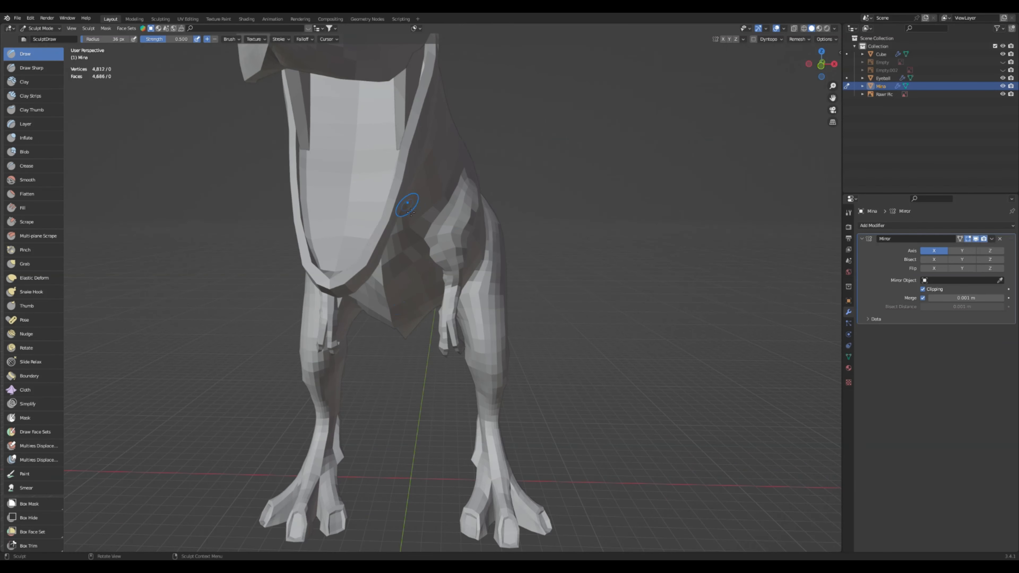
pyautogui.moveTo(409, 256); pyautogui.dragTo(297, 314, button='middle')
pyautogui.scroll(5, 298, 313)
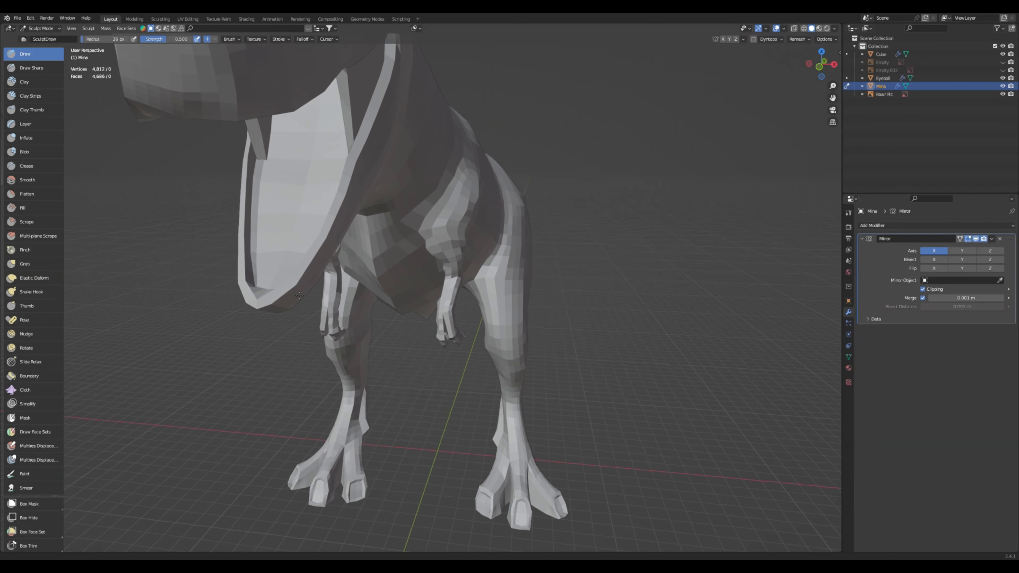
pyautogui.keyDown('shift'); pyautogui.moveTo(327, 280); pyautogui.dragTo(341, 302, button='middle'); pyautogui.keyUp('shift')
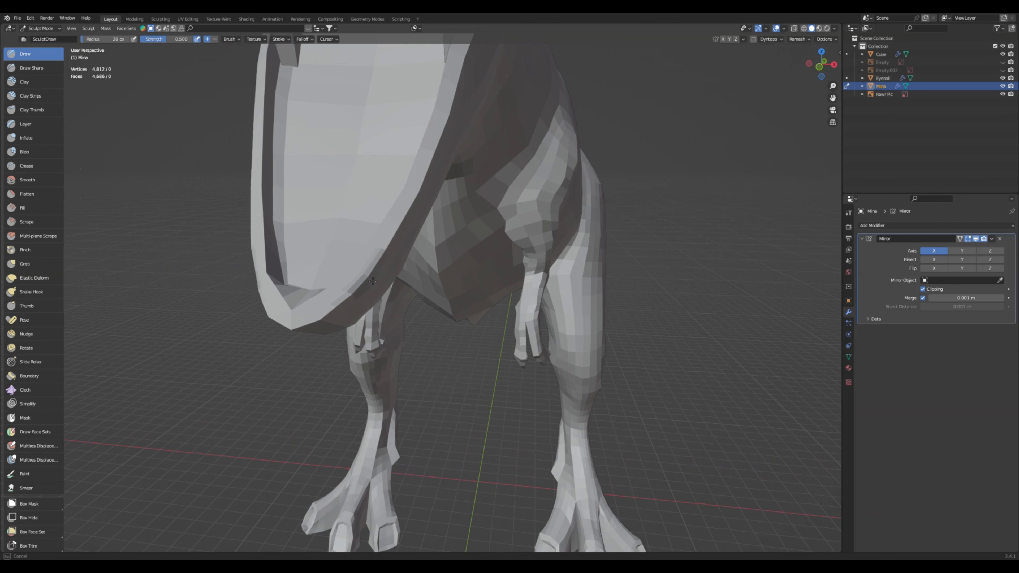
# Reduce the brush radius to 17 px and smooth the lower jaw's rim along its side towards the mouth corner
pyautogui.press('[')
pyautogui.press('[')
pyautogui.press('[')
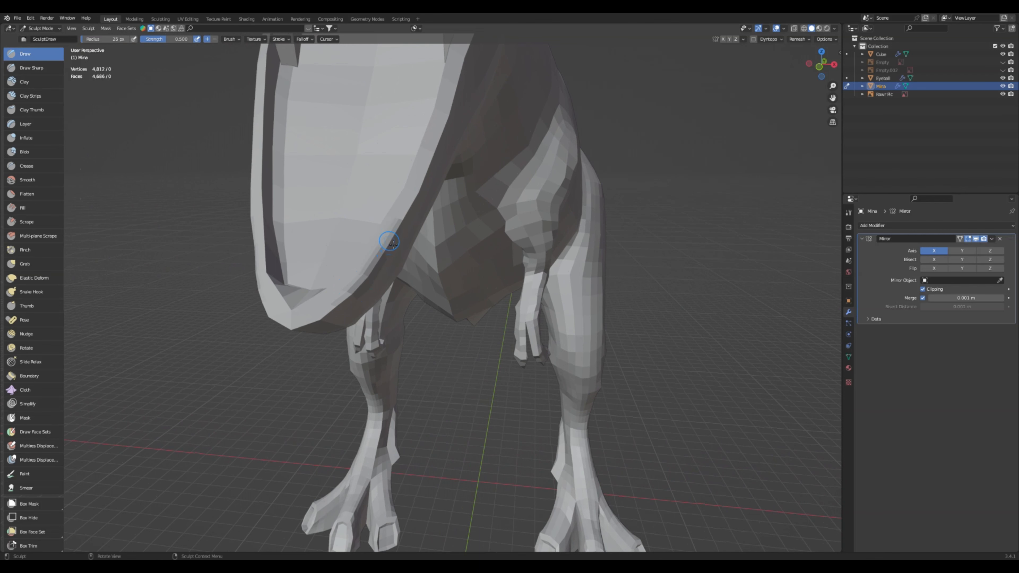
pyautogui.moveTo(407, 233); pyautogui.dragTo(411, 218)
pyautogui.scroll(3, 365, 288)
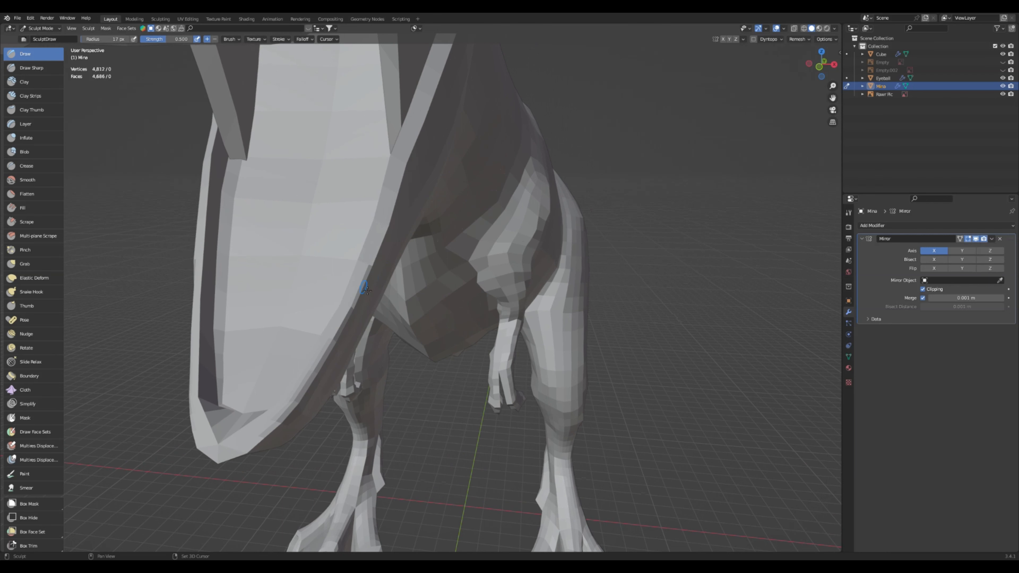
pyautogui.moveTo(365, 288); pyautogui.dragTo(404, 164)
pyautogui.moveTo(405, 165)
pyautogui.mouseDown(button='middle')
pyautogui.moveTo(382, 199)
pyautogui.moveTo(262, 289)
pyautogui.mouseUp(button='middle')
pyautogui.moveTo(262, 289); pyautogui.dragTo(261, 274)
pyautogui.moveTo(277, 230)
pyautogui.mouseDown()
pyautogui.moveTo(289, 169)
pyautogui.moveTo(261, 275)
pyautogui.mouseUp()
pyautogui.keyDown('shift'); pyautogui.moveTo(258, 288); pyautogui.dragTo(329, 194, button='middle'); pyautogui.keyUp('shift')
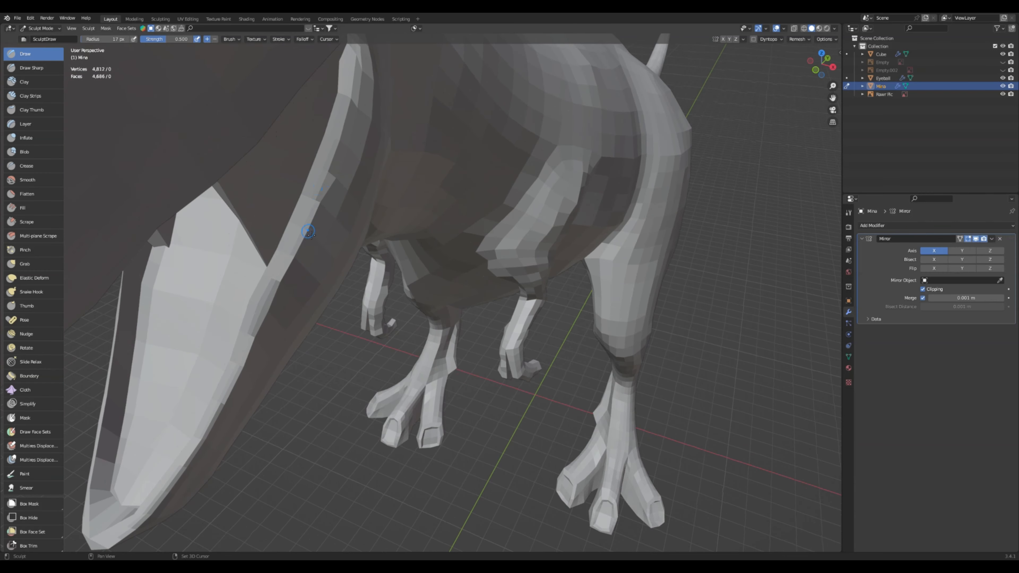
# Try to smooth the outer rim of the lower jaw near its tip from the opposite side
pyautogui.moveTo(275, 282); pyautogui.dragTo(483, 142, button='middle')
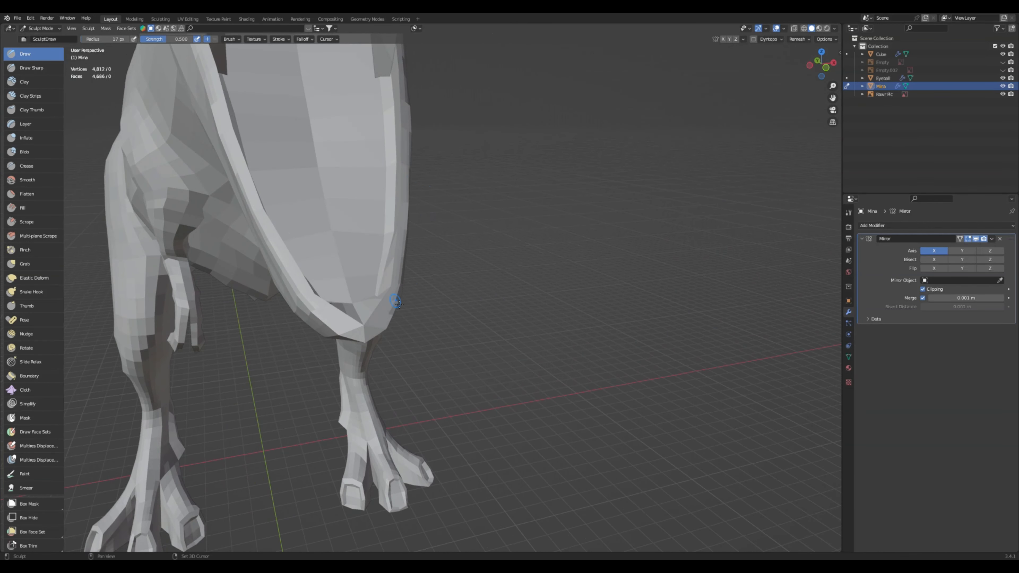
pyautogui.moveTo(404, 258); pyautogui.dragTo(402, 208)
pyautogui.moveTo(402, 187); pyautogui.dragTo(178, 230, button='middle')
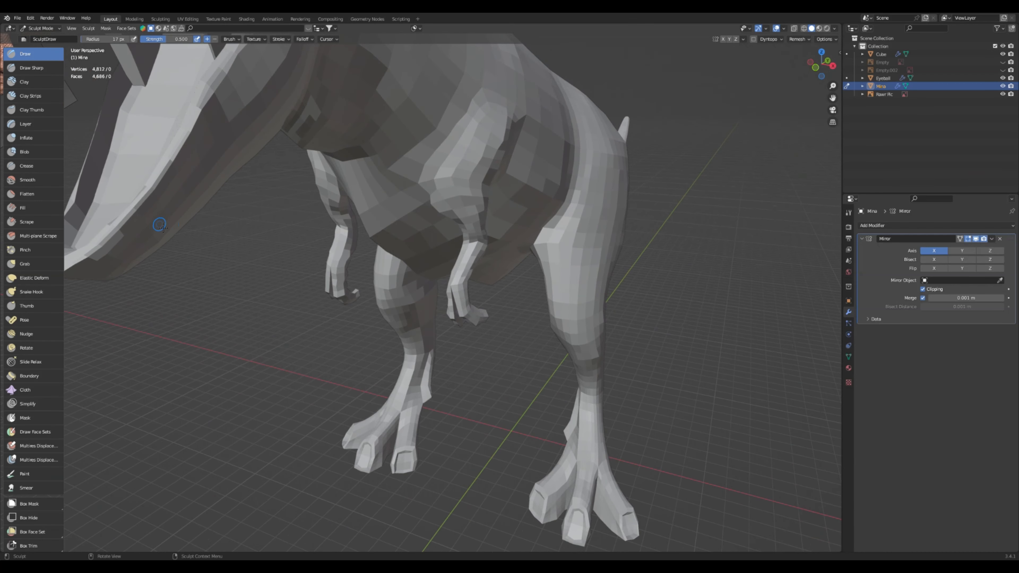
pyautogui.hotkey('ctrl', 'z')
# Switch the T. rex mesh from Sculpt Mode to Object Mode with the whole body in view
pyautogui.moveTo(165, 214); pyautogui.dragTo(269, 212, button='middle')
pyautogui.moveTo(435, 191); pyautogui.dragTo(501, 237, button='middle')
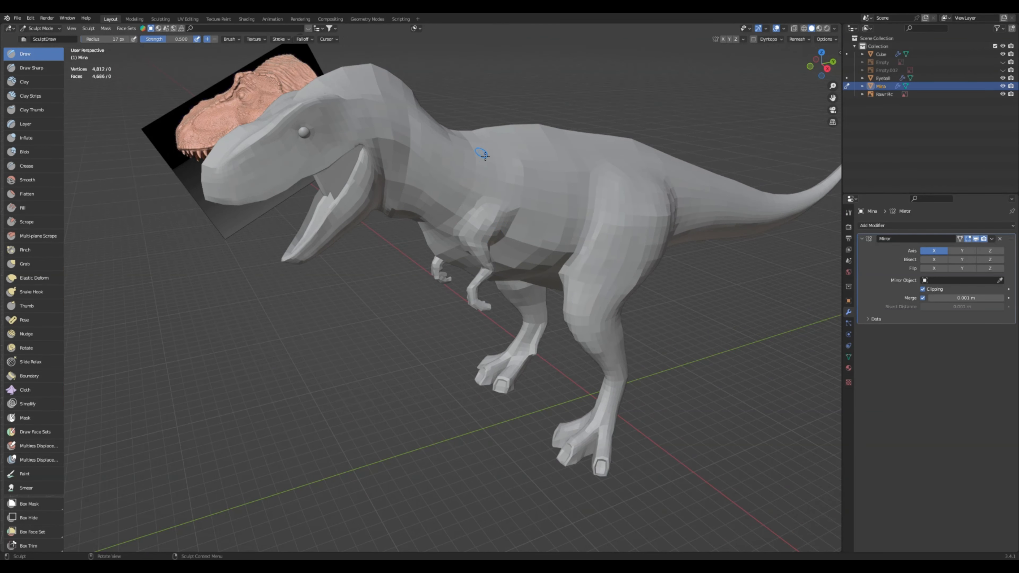
pyautogui.scroll(-3, 658, 225)
pyautogui.moveTo(648, 221); pyautogui.dragTo(448, 235, button='middle')
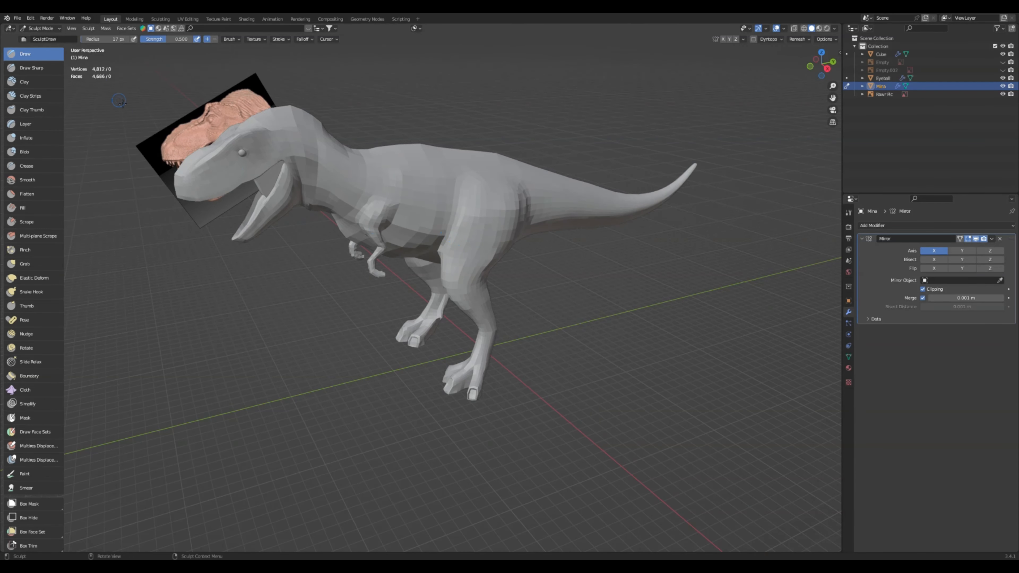
pyautogui.click(51, 29)
pyautogui.click(49, 38)
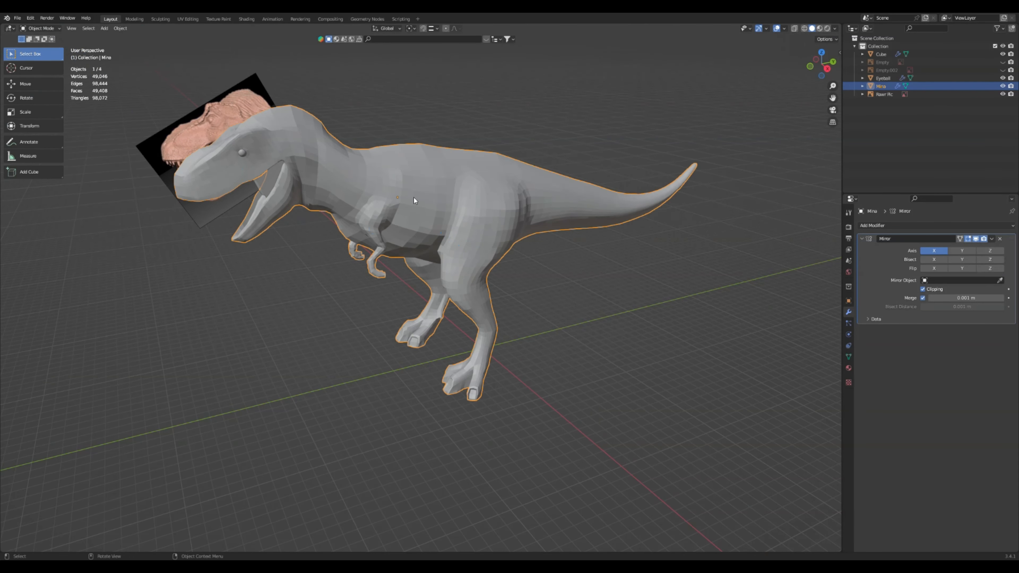
# Deselect the mesh and examine the whole T. rex beside the head reference image from several sides
pyautogui.click(419, 373)
pyautogui.moveTo(381, 405); pyautogui.dragTo(446, 276, button='middle')
pyautogui.scroll(-2, 446, 276)
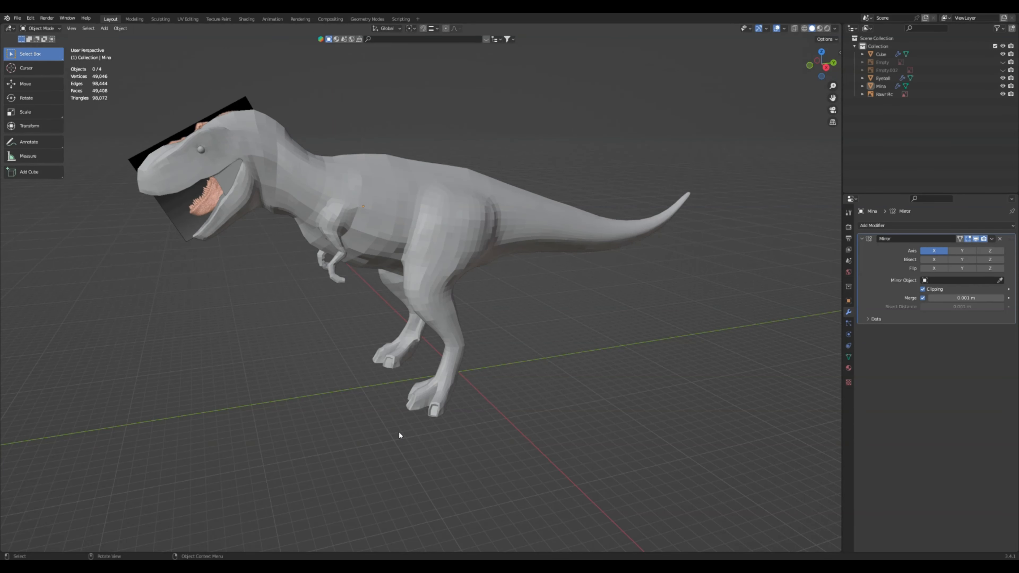
pyautogui.moveTo(441, 375); pyautogui.dragTo(336, 298, button='middle')
pyautogui.moveTo(309, 235); pyautogui.dragTo(474, 415, button='middle')
pyautogui.scroll(-2, 473, 412)
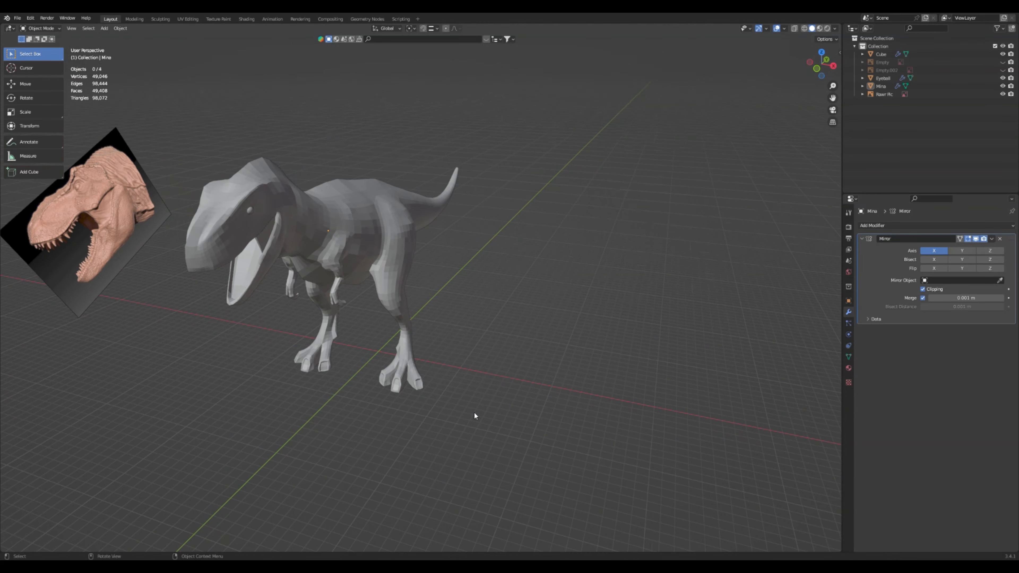
pyautogui.moveTo(465, 405); pyautogui.dragTo(437, 397, button='middle')
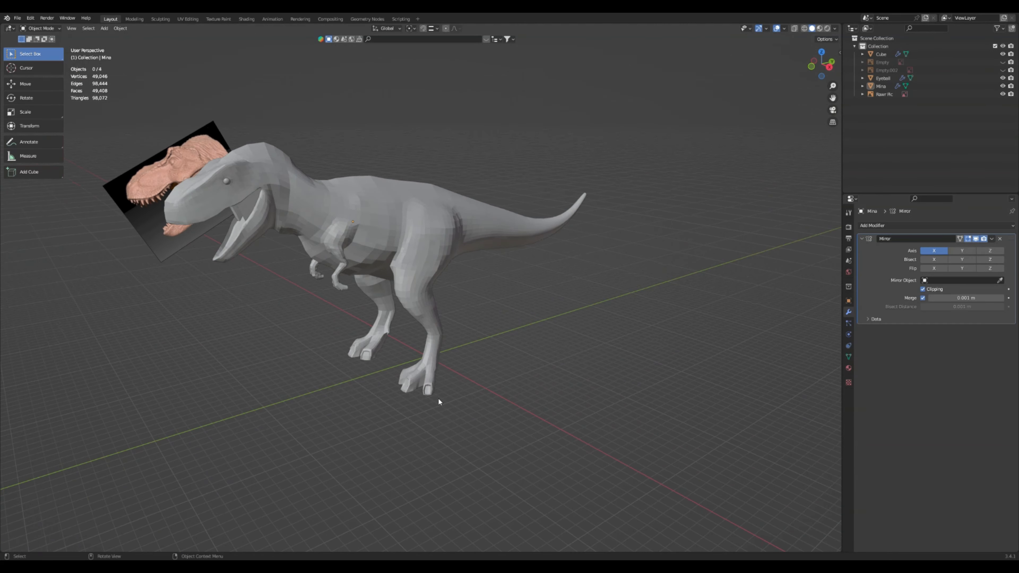